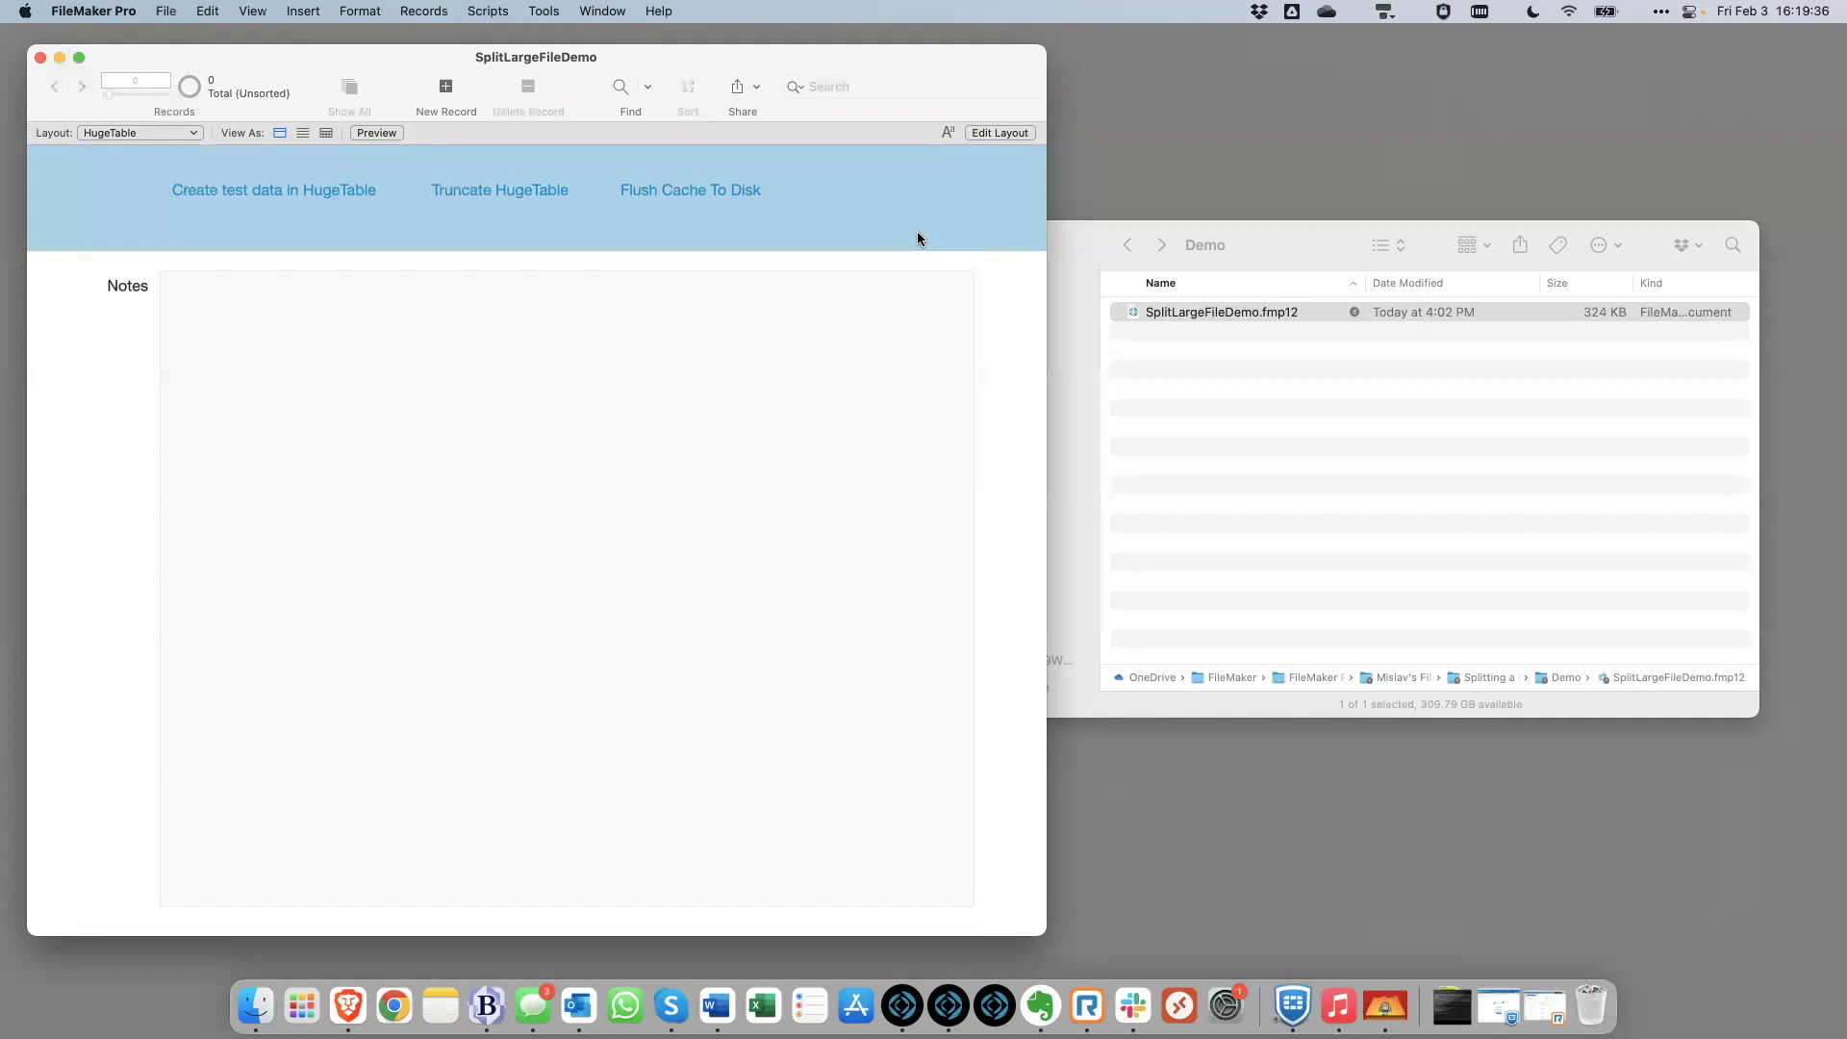
Review the table definitions, then run 'Create test data in HugeTable' to add 1,600 Lorem ipsum records
key(super+shift+d)
click(297, 246)
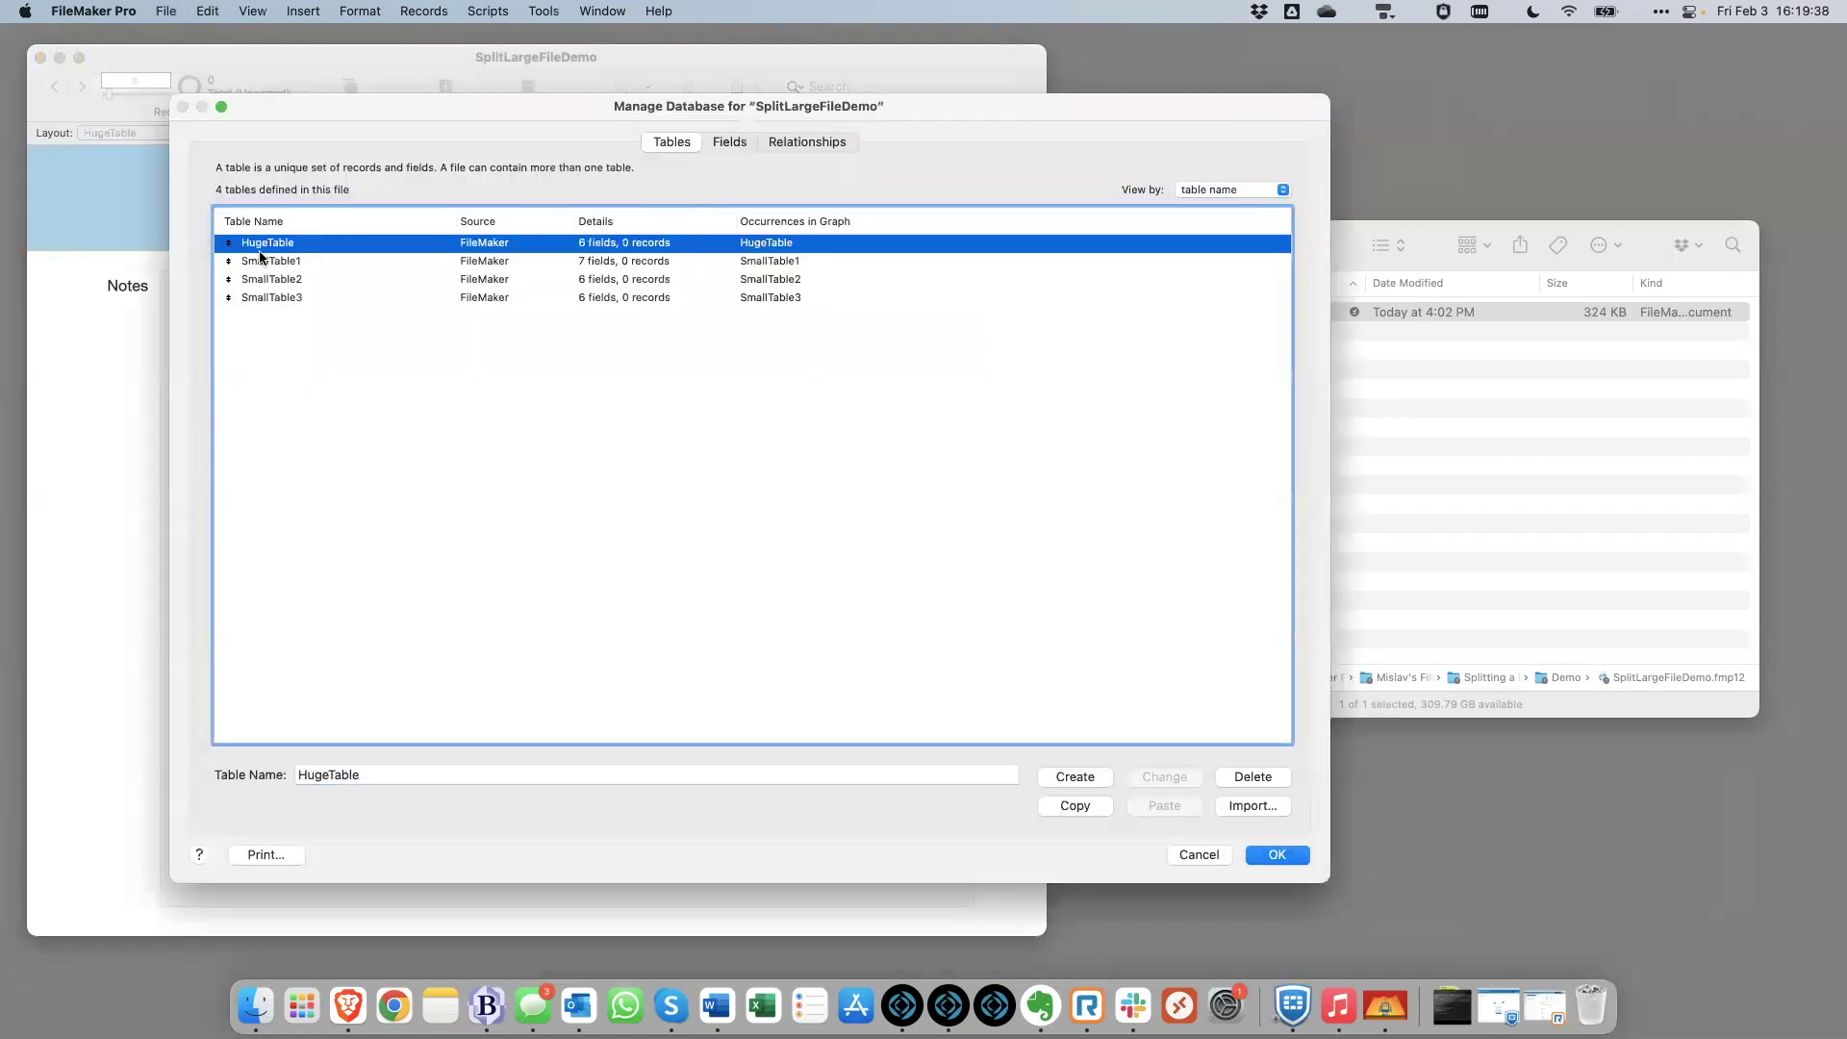
key(Return)
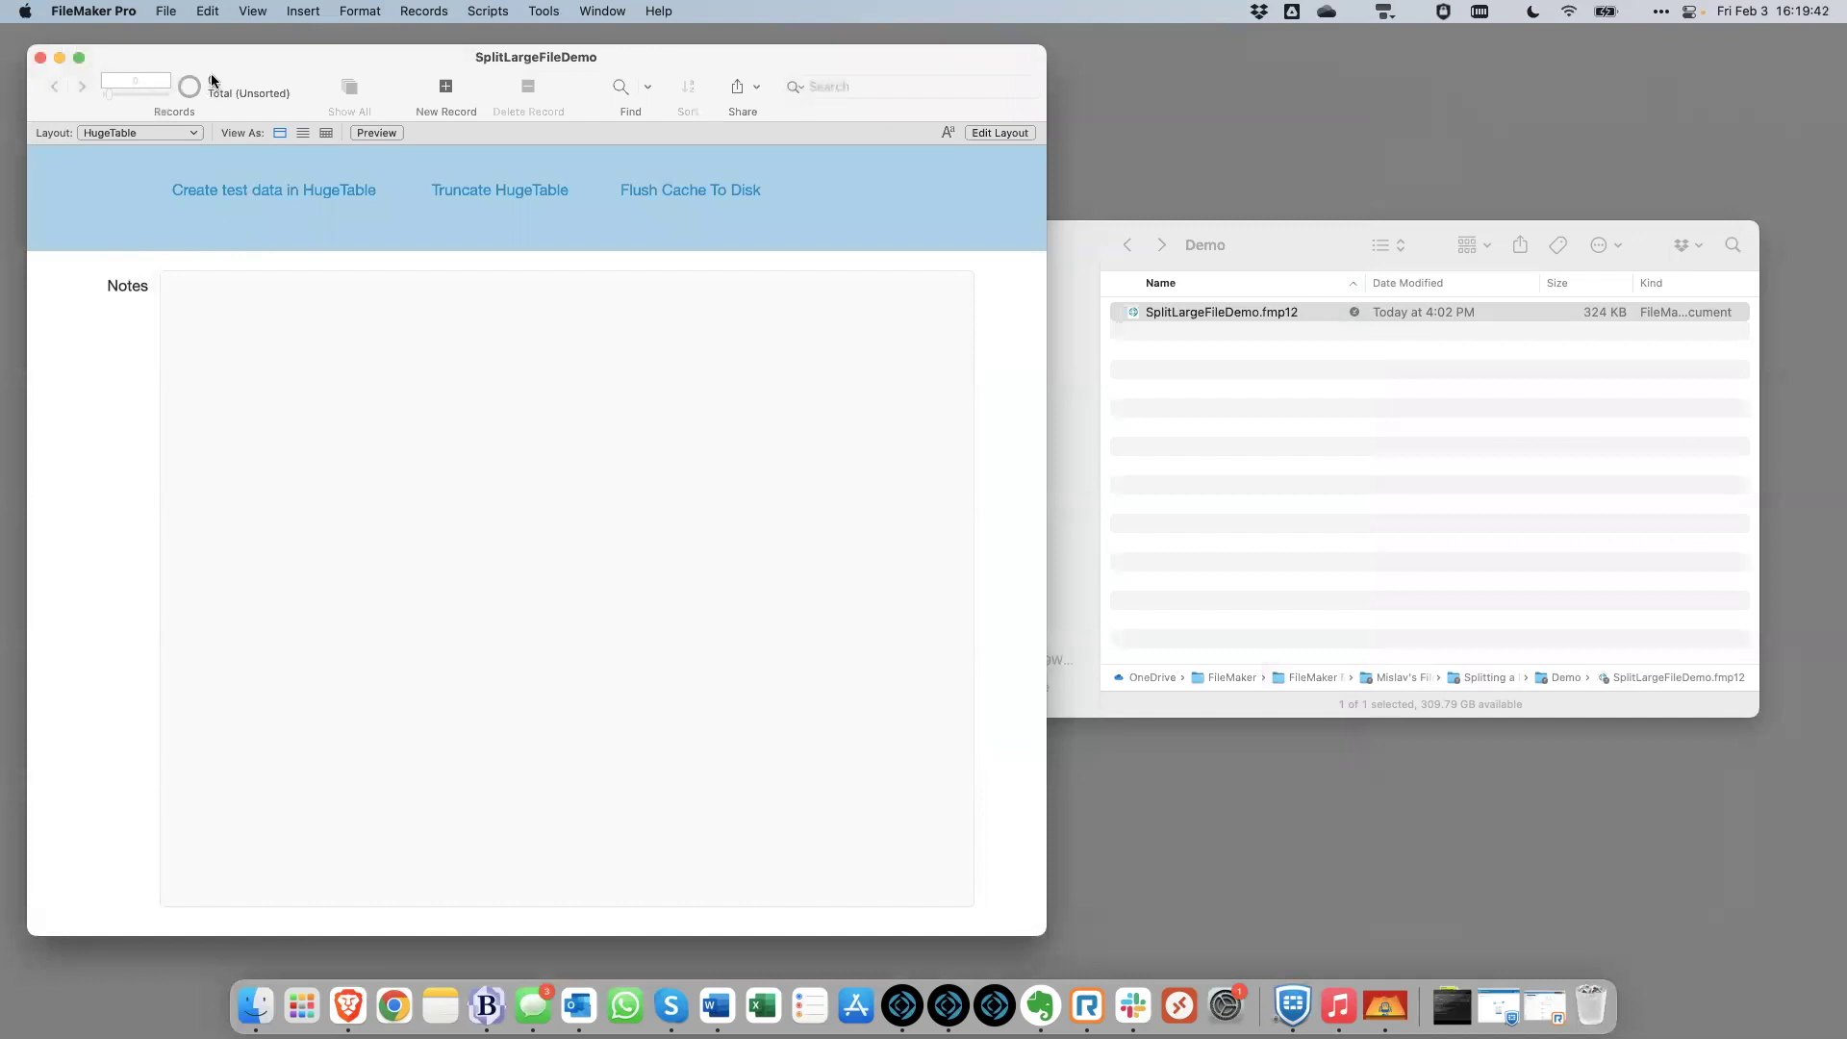
click(261, 193)
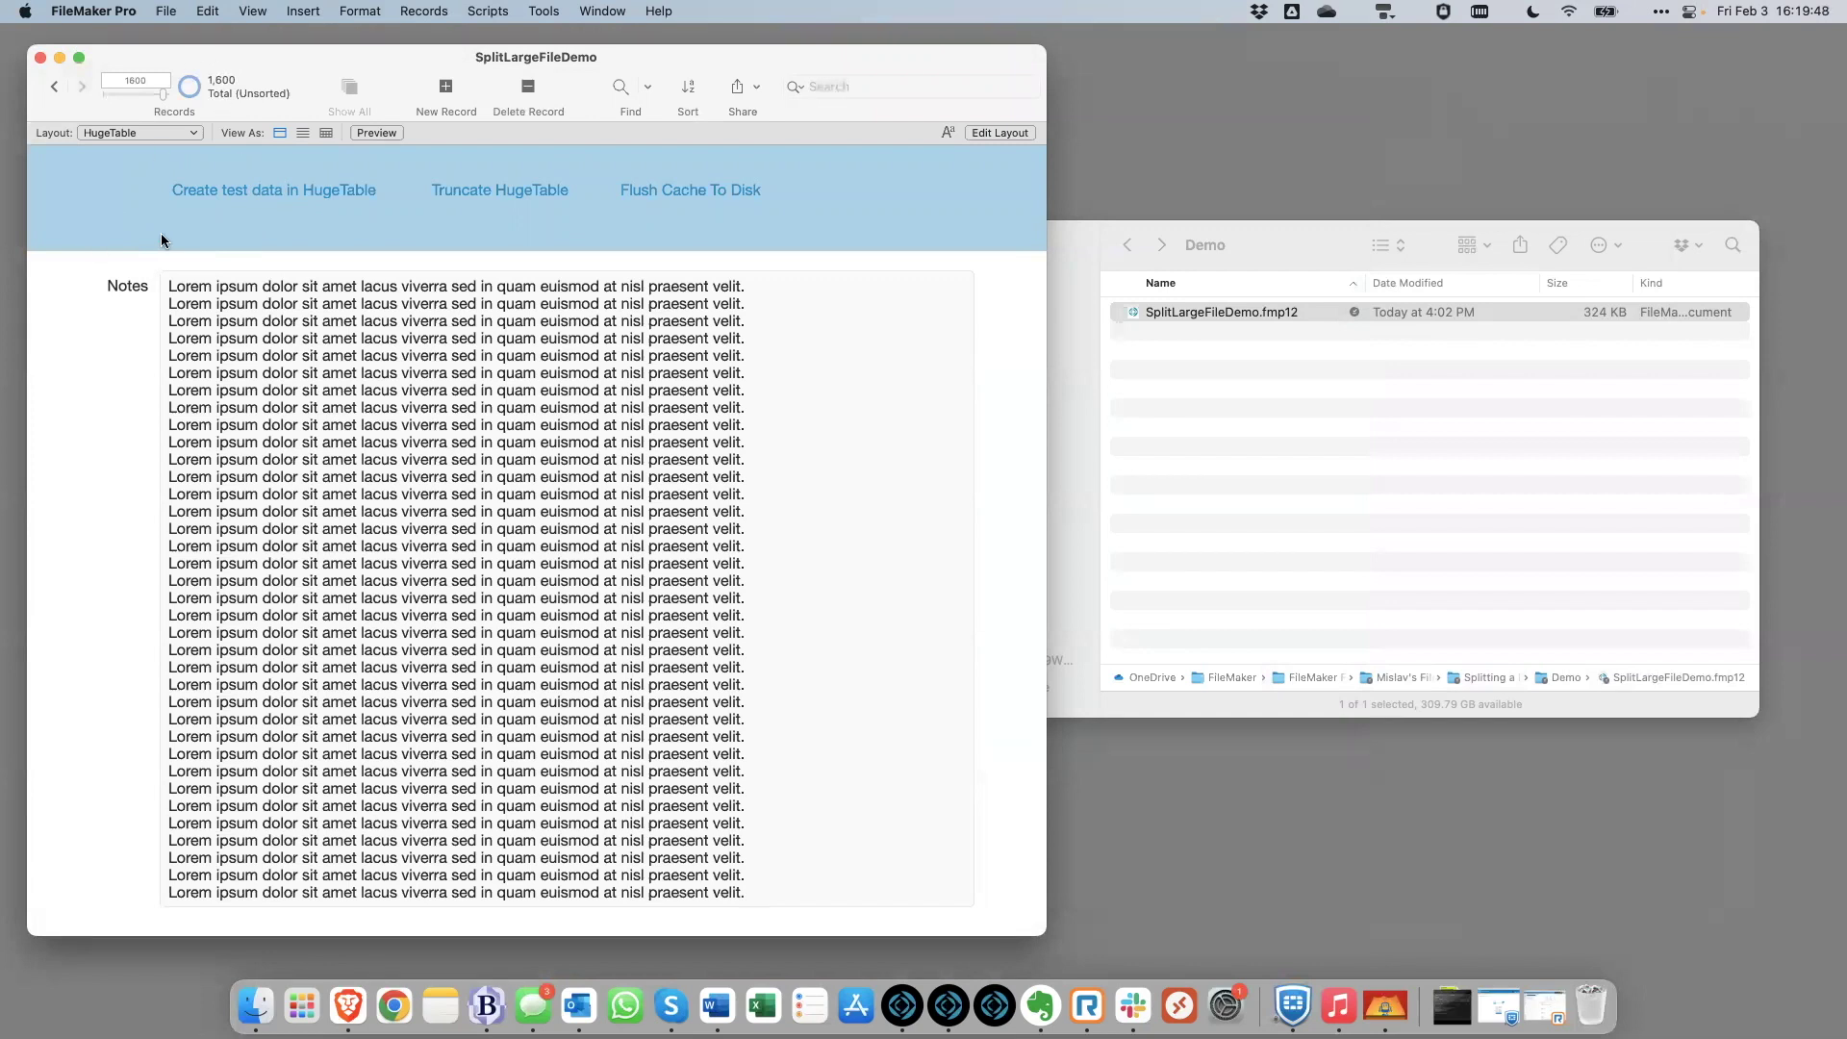
Close SplitLargeFileDemo, confirm in Finder the file is now 20.3 MB, and return to FileMaker Pro
click(40, 58)
click(1427, 308)
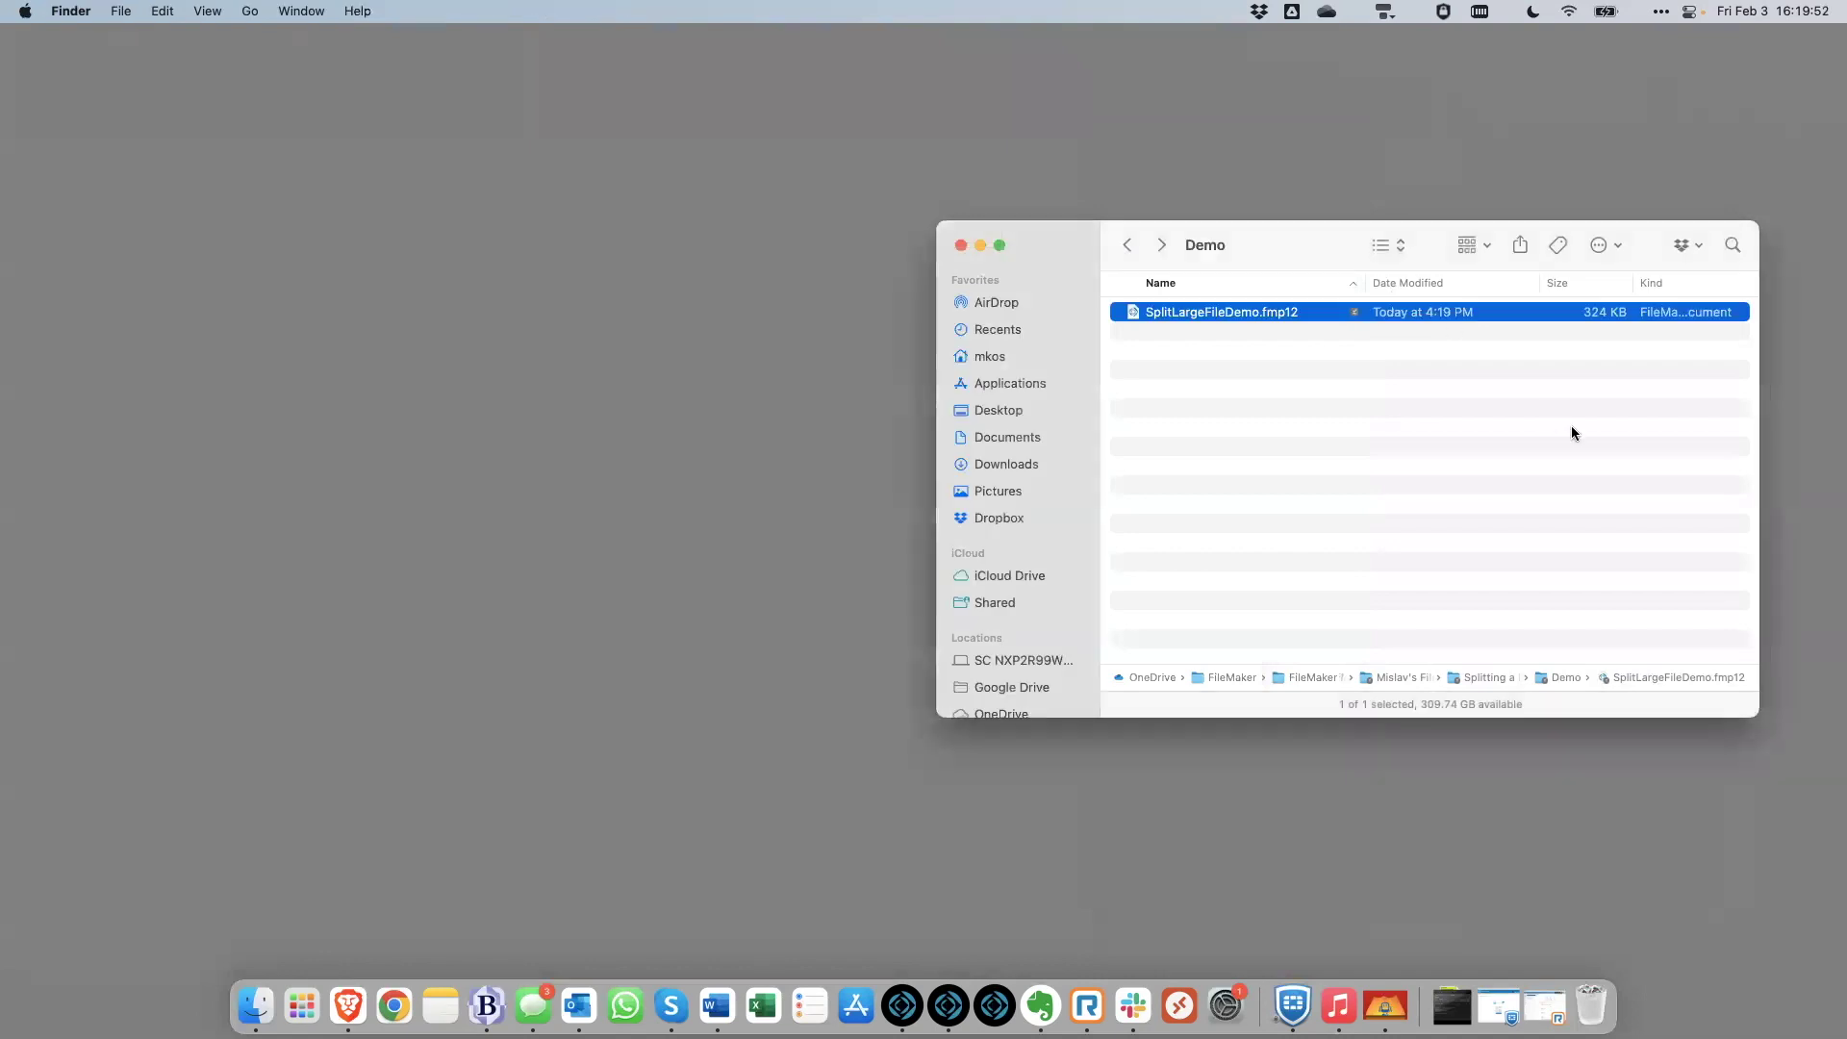
click(1496, 406)
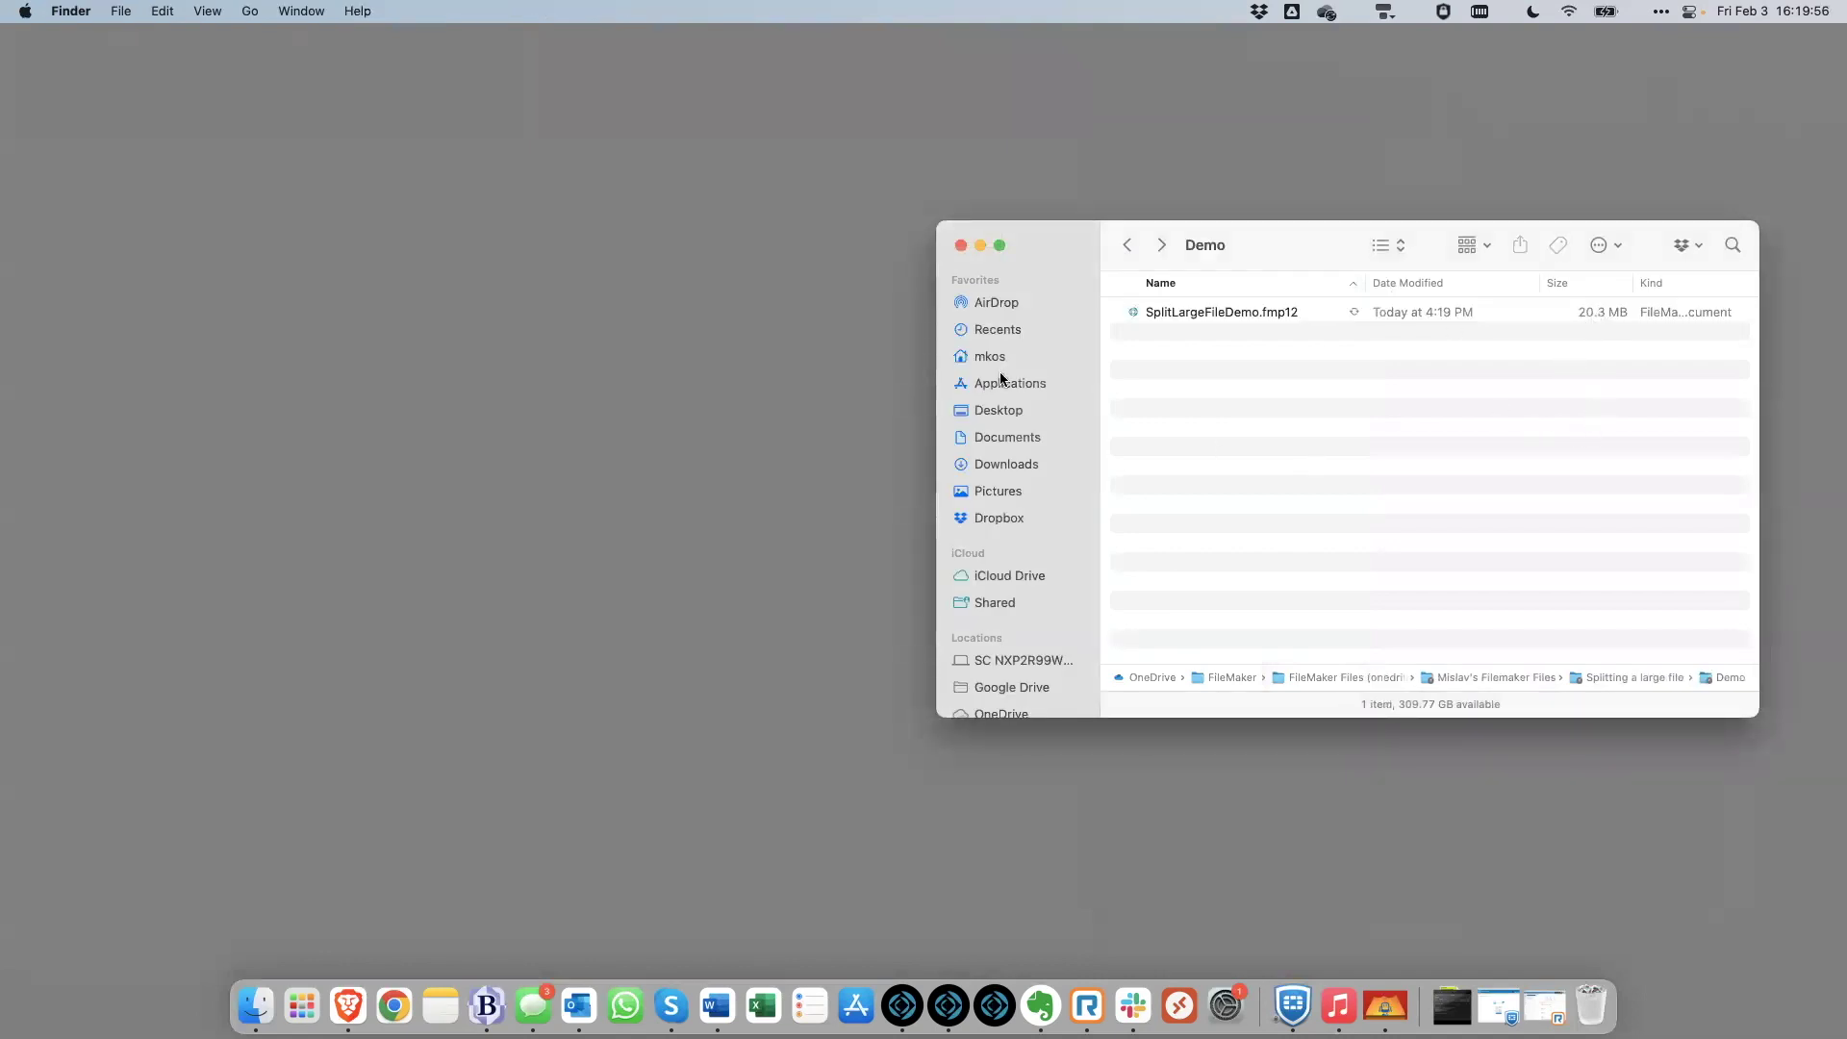
key(super+Tab)
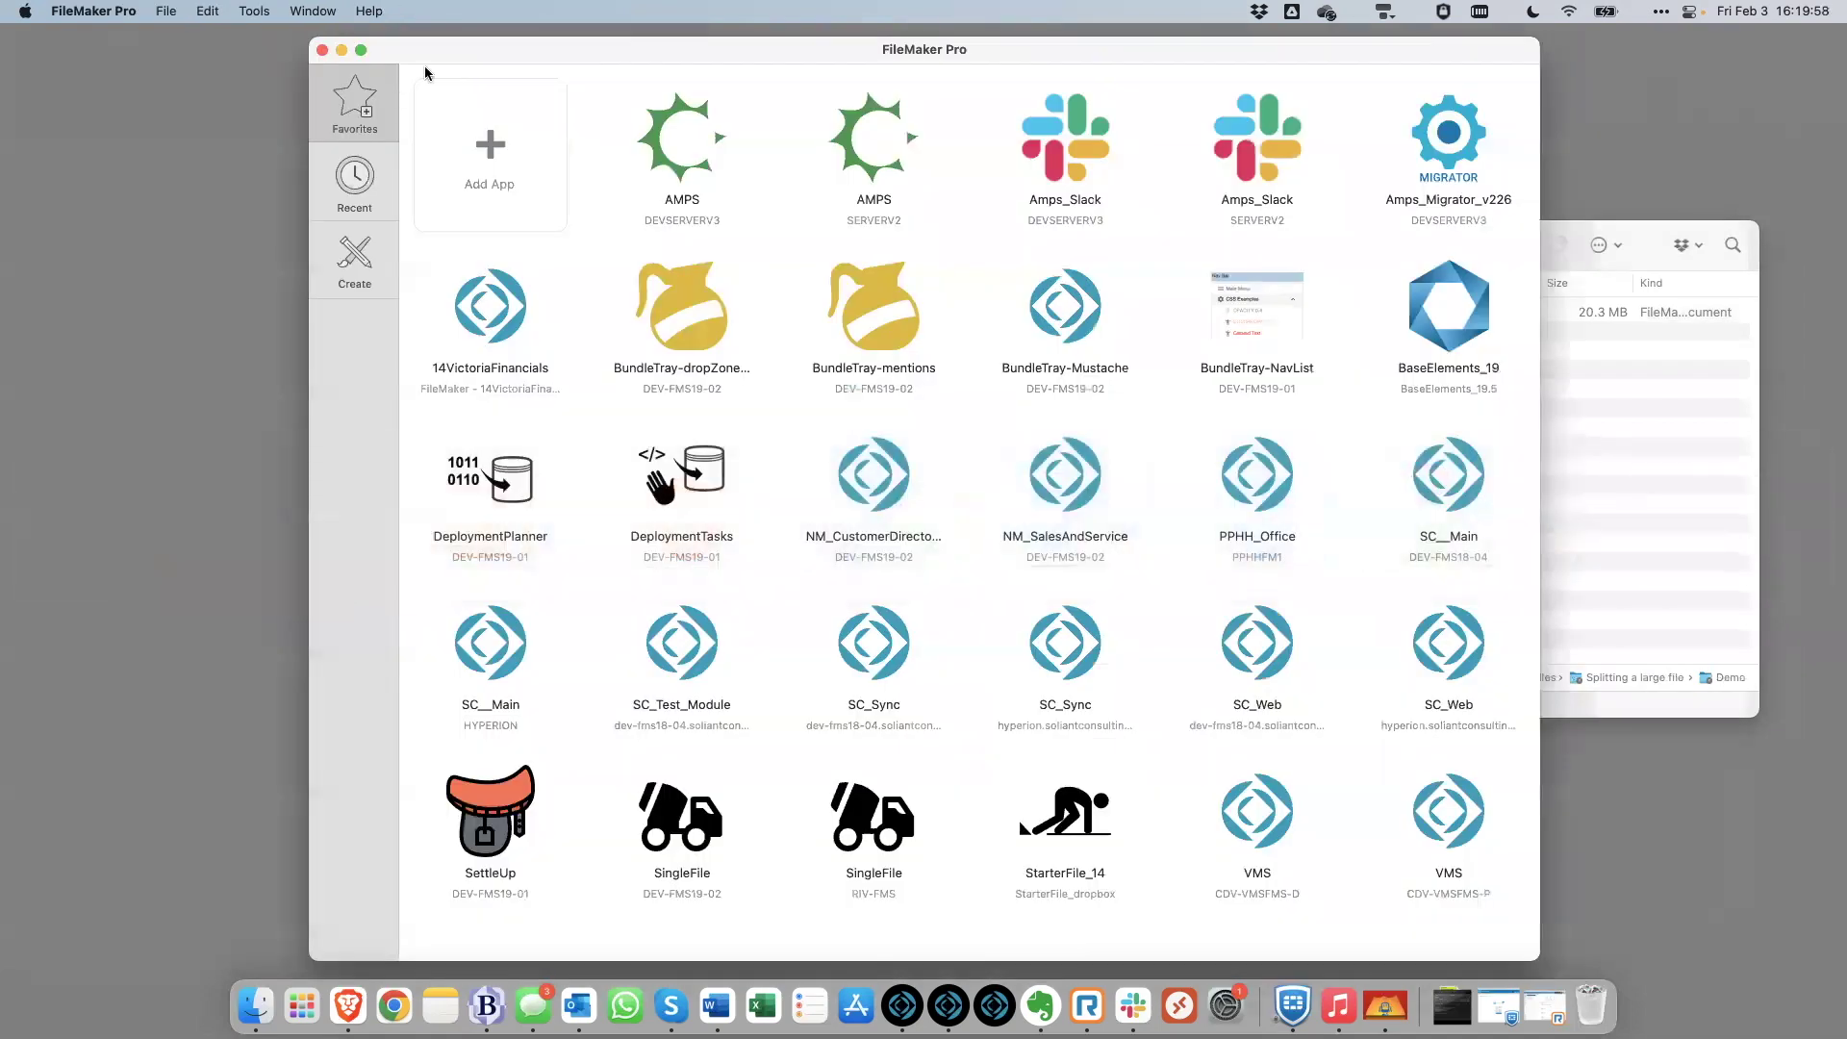
click(327, 36)
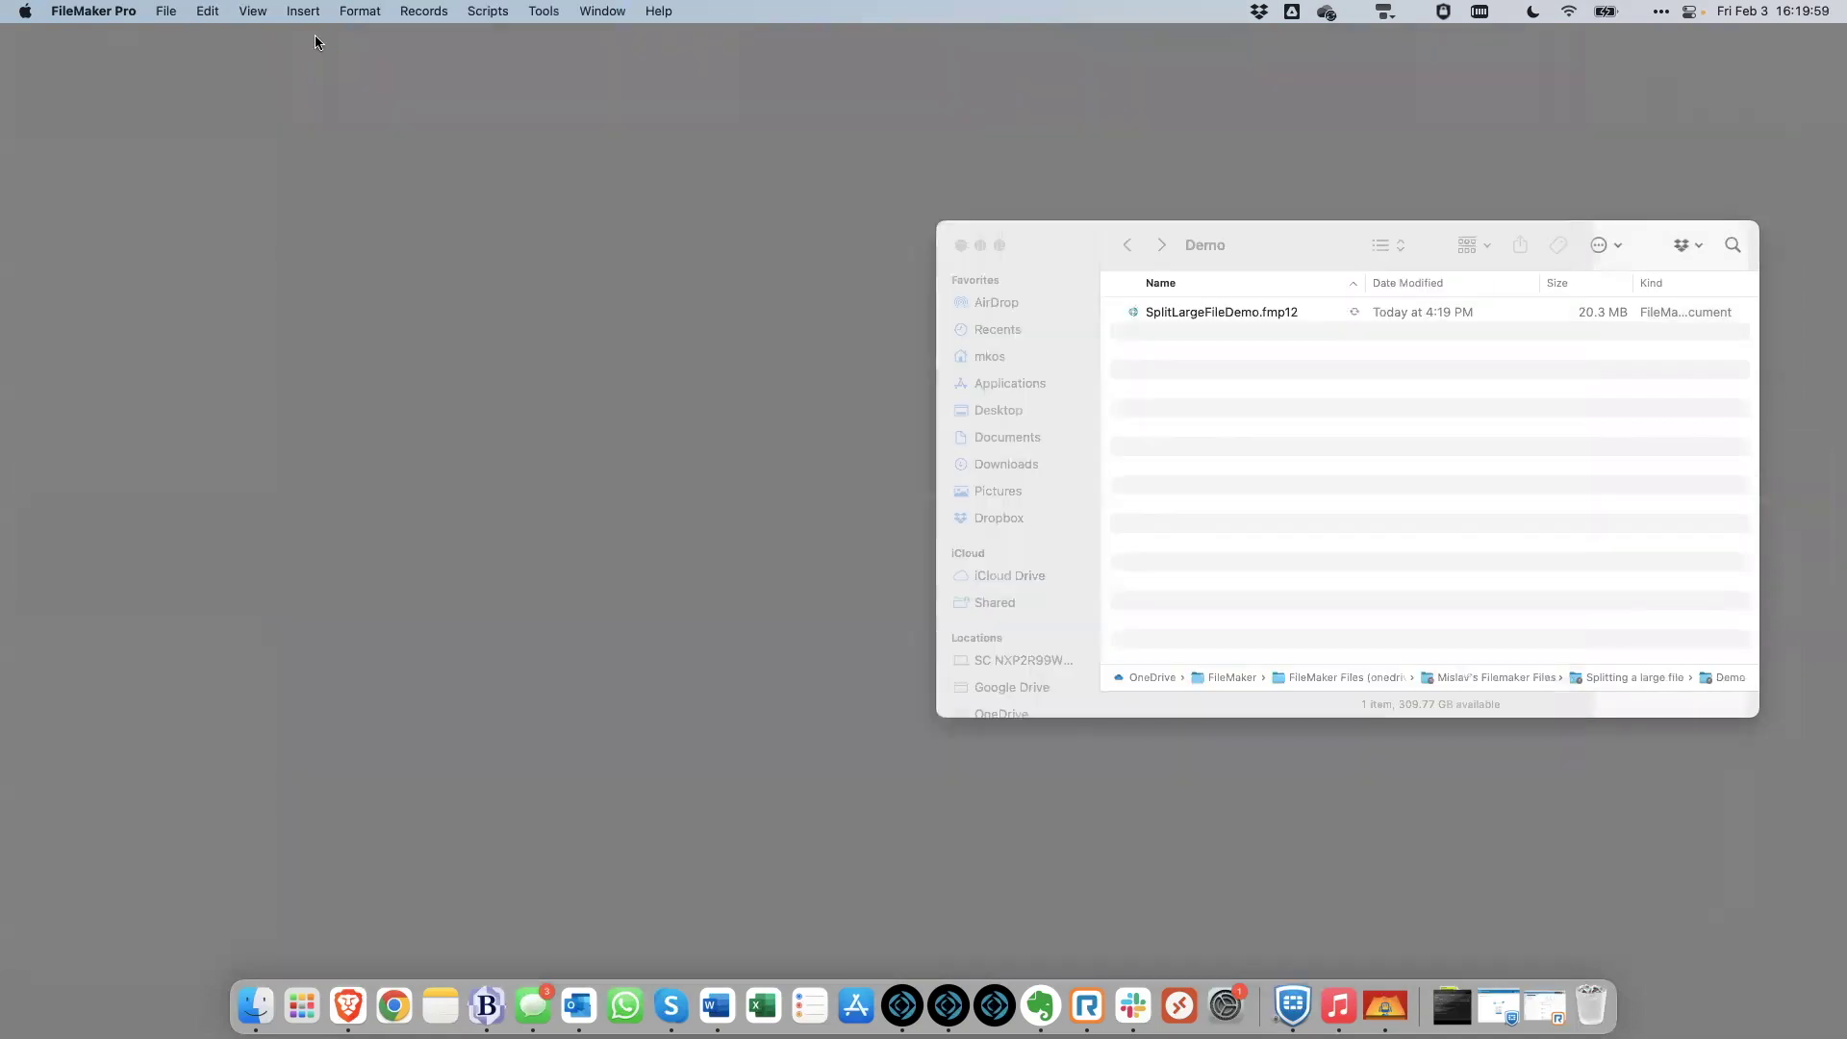
Add SplitLargeFileDemo.fmp12 to Developer Utilities and rename its output copy to HugeTable
click(544, 11)
click(574, 188)
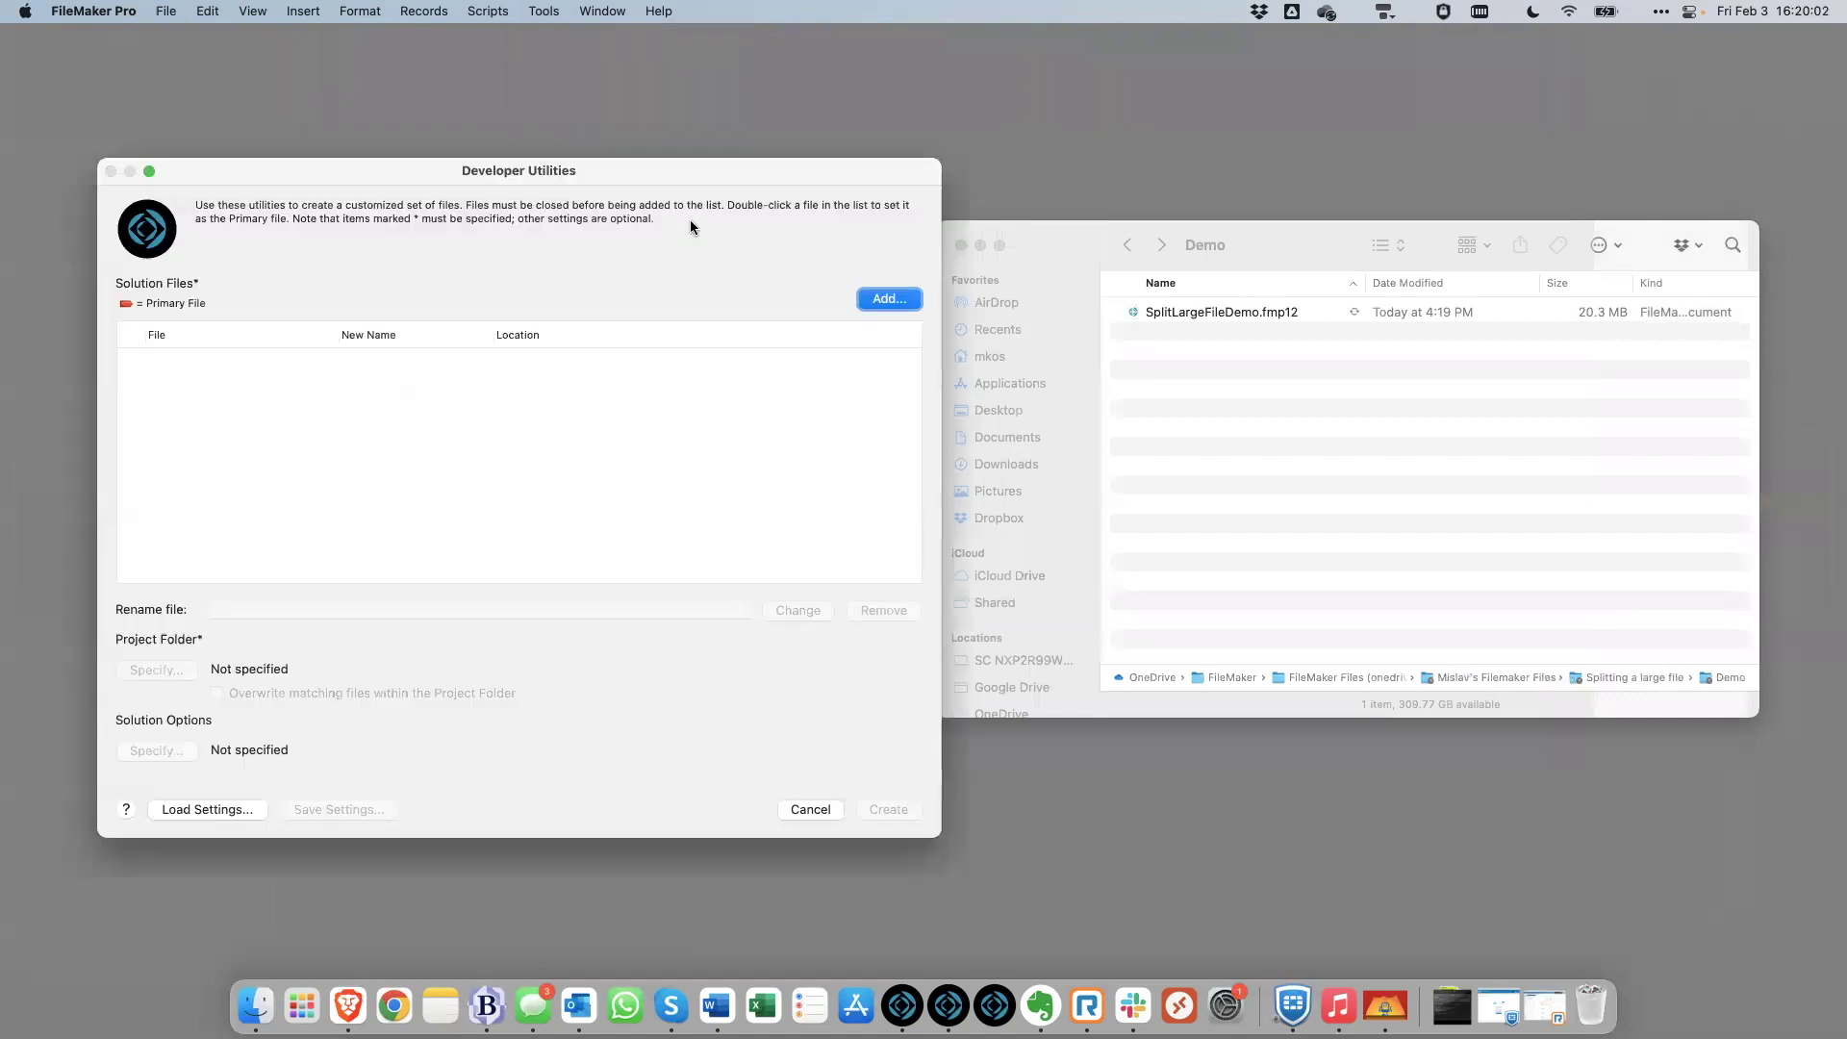
click(888, 299)
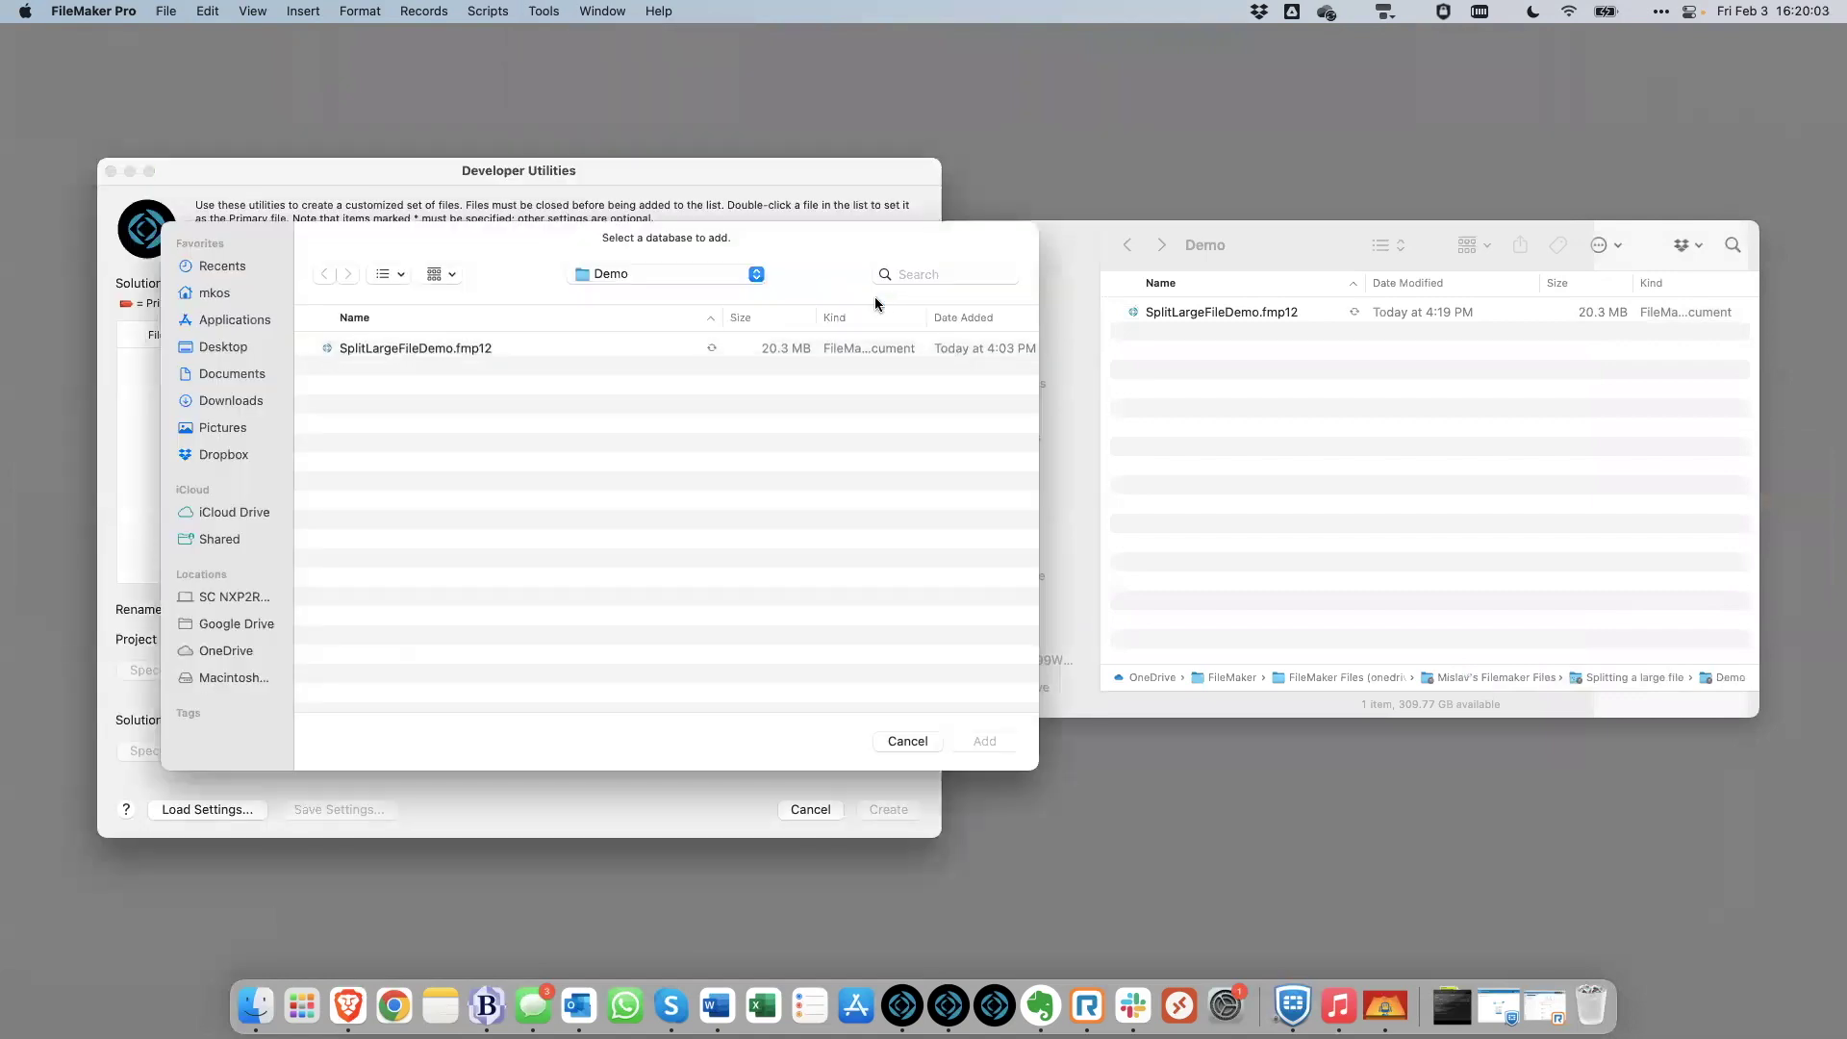
double_click(467, 350)
double_click(315, 602)
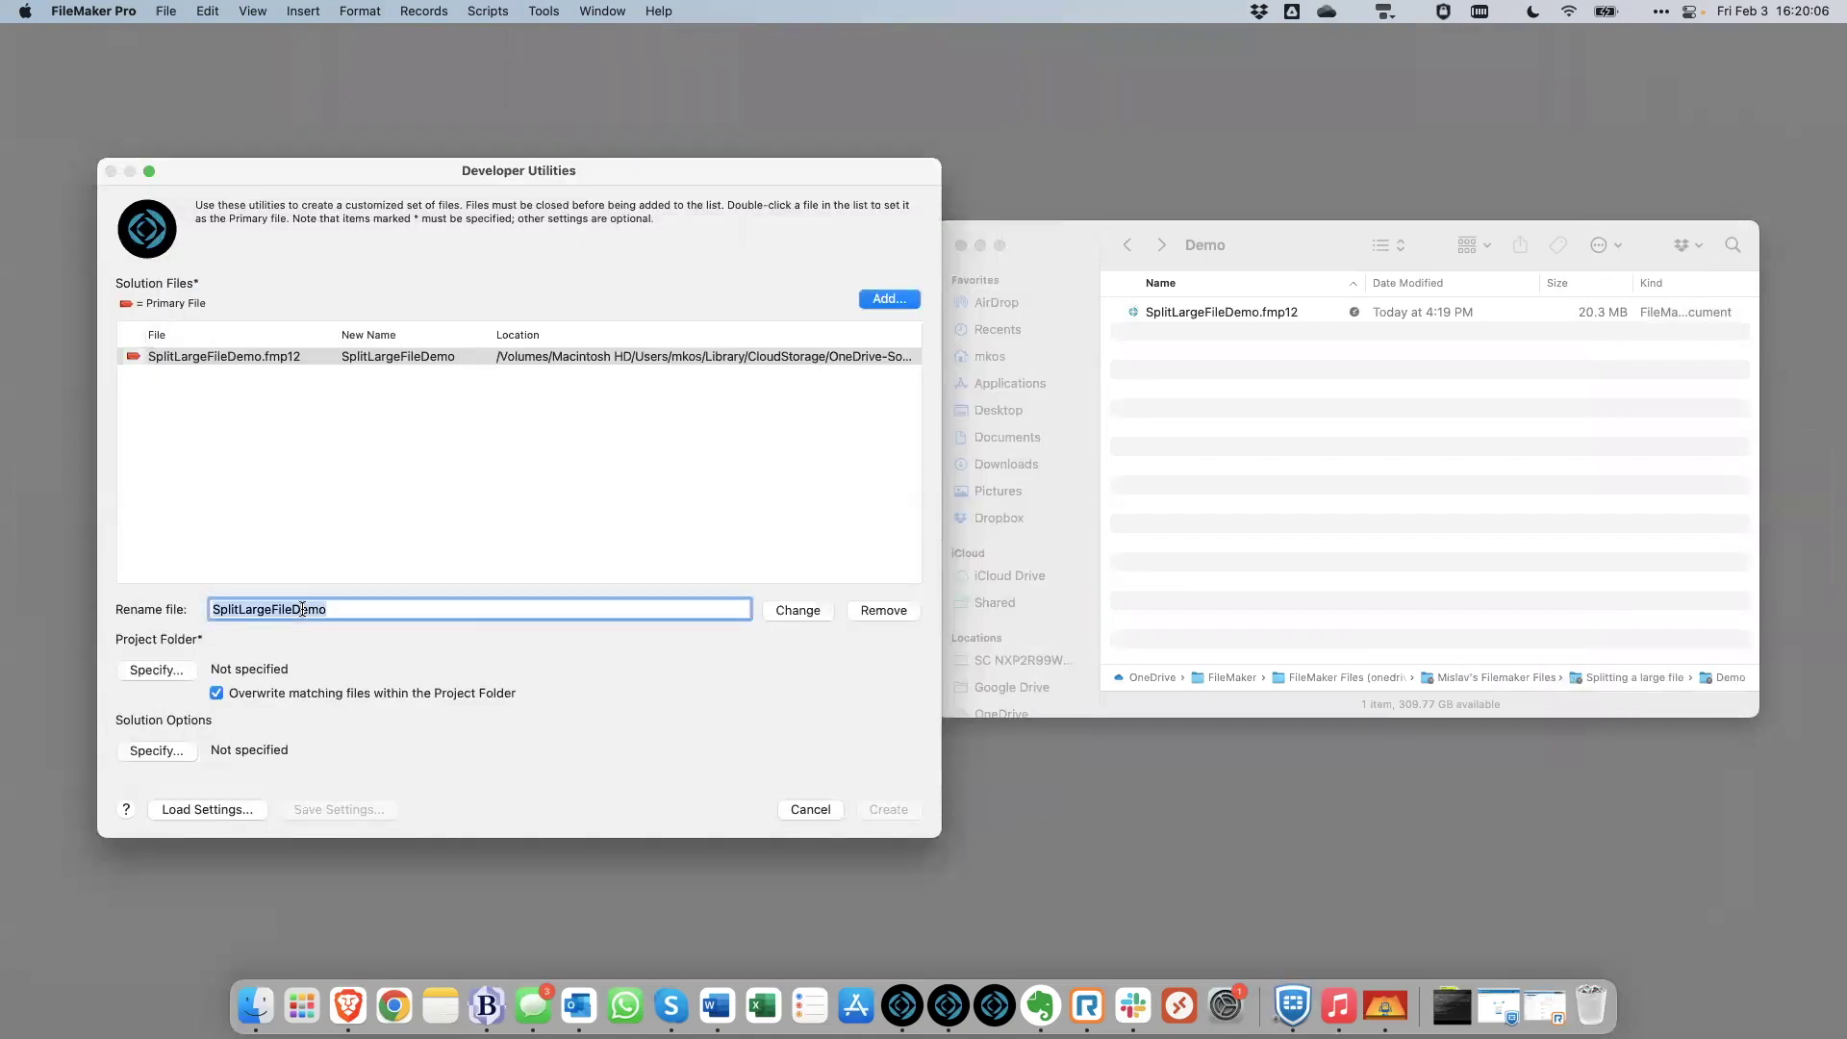
text(HugeTable)
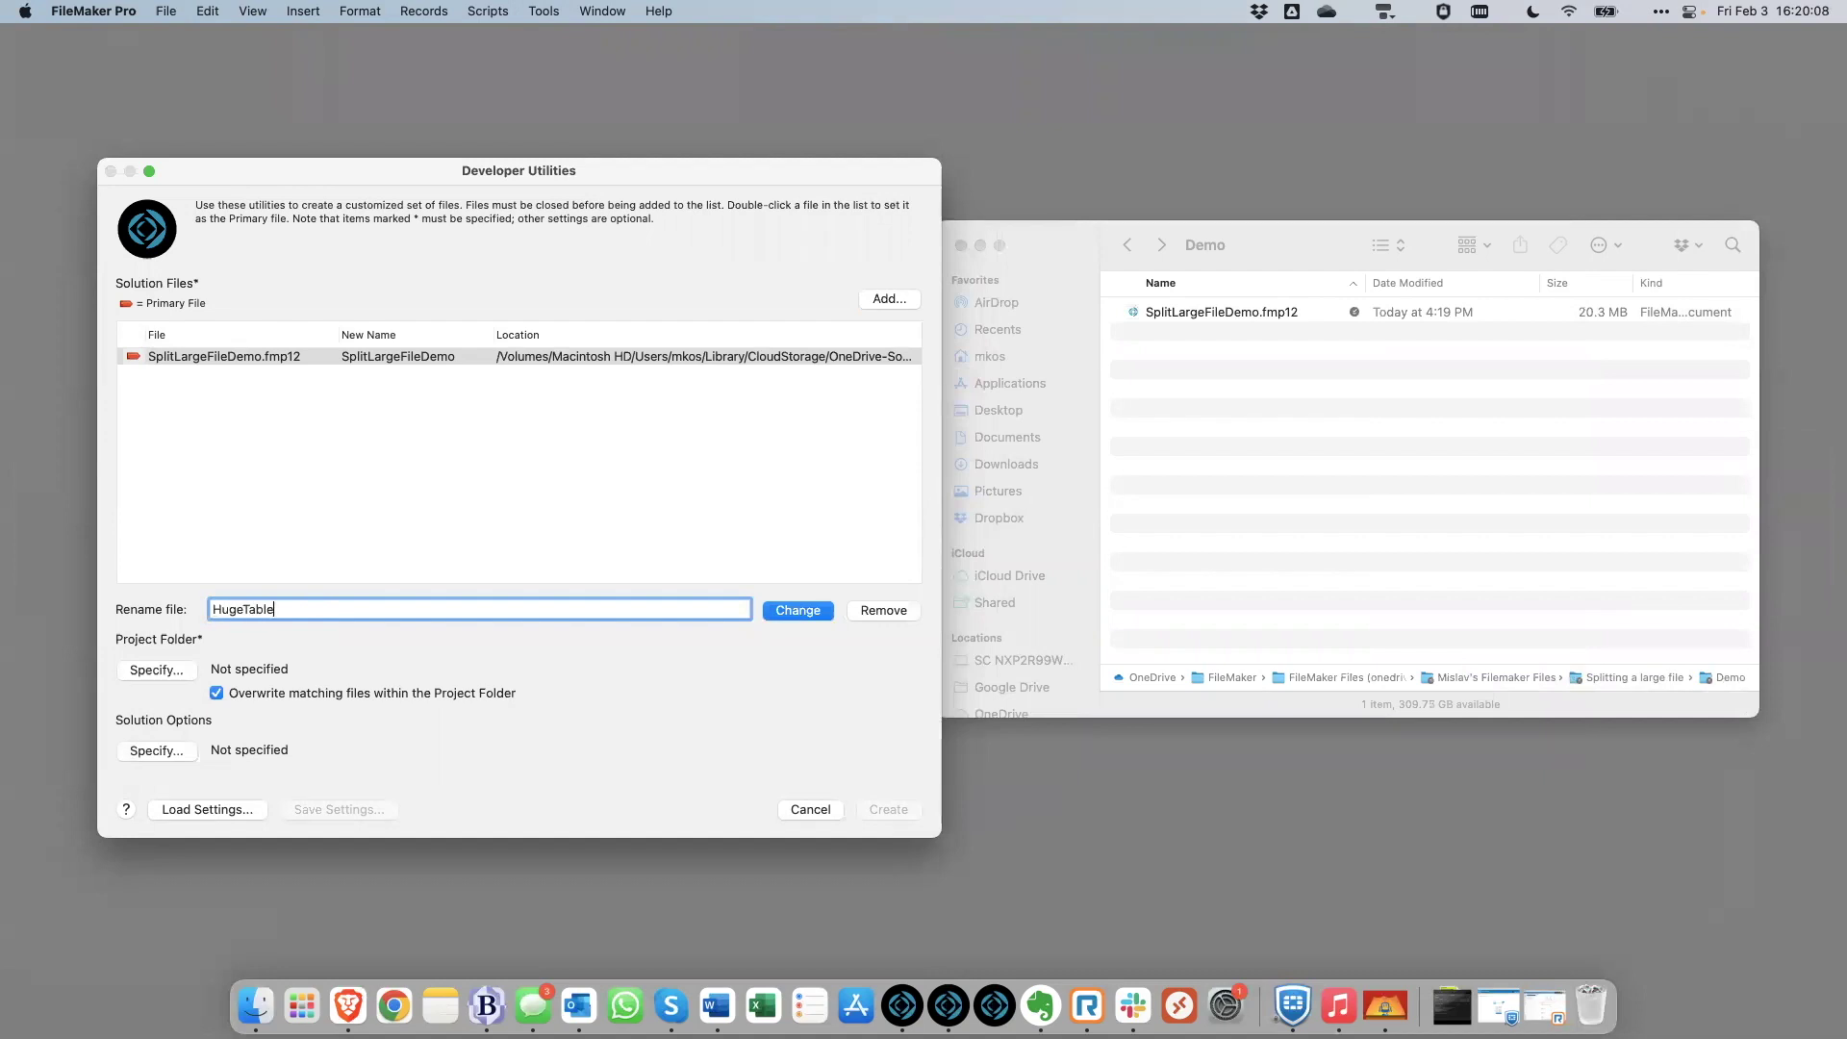
click(801, 607)
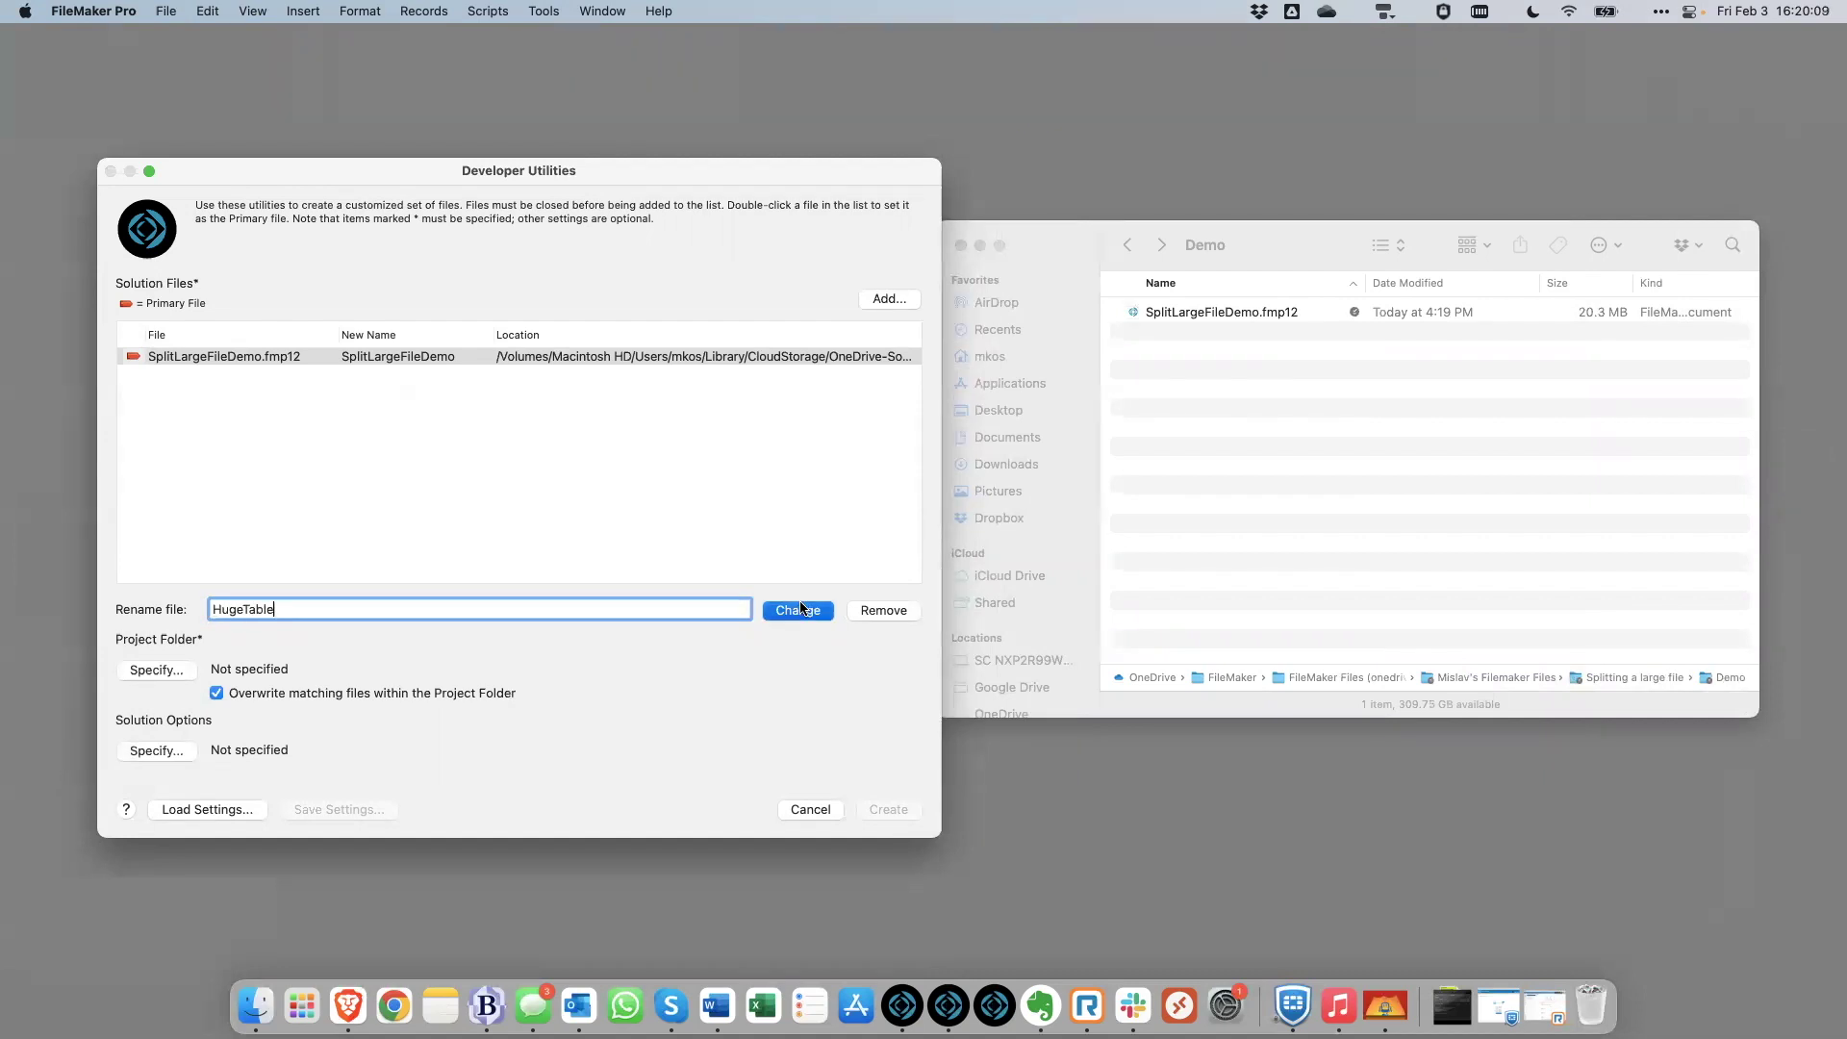
Set Demo as the project folder, create the copy, and check HugeTable.fmp12 in Finder
click(157, 670)
key(Return)
click(887, 810)
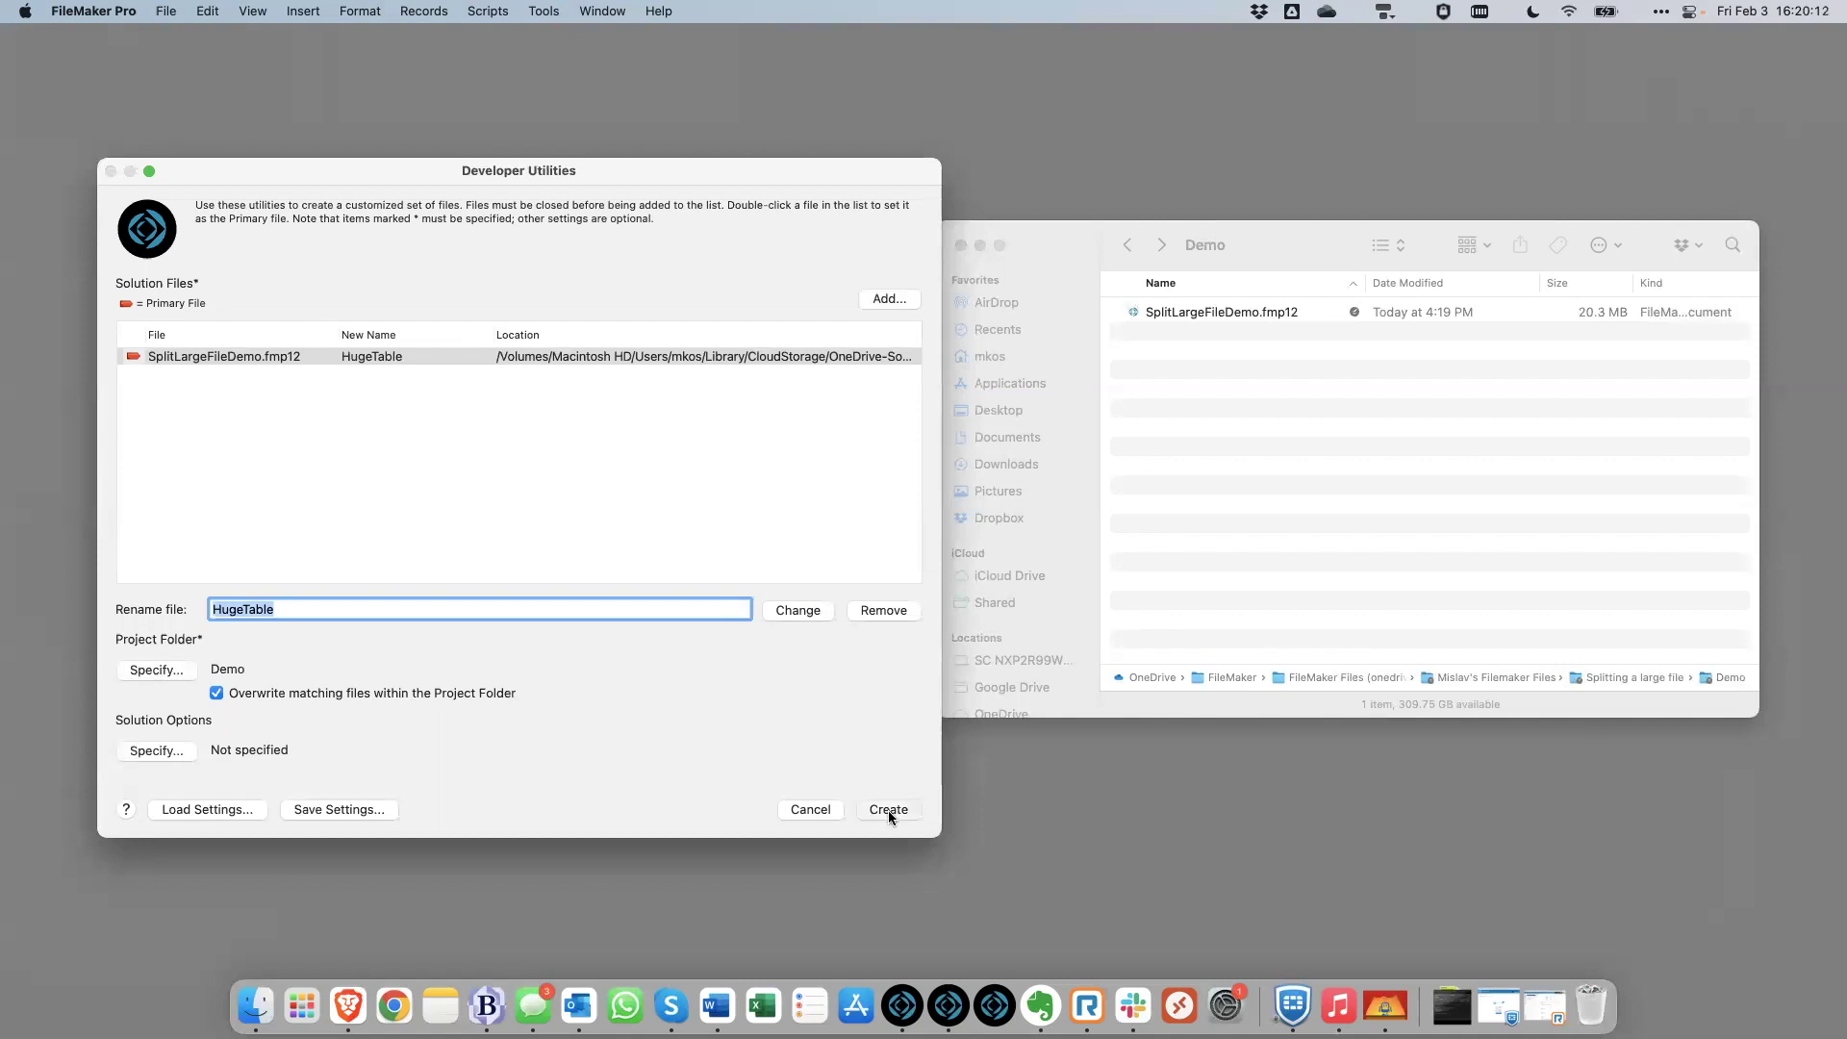
click(1244, 311)
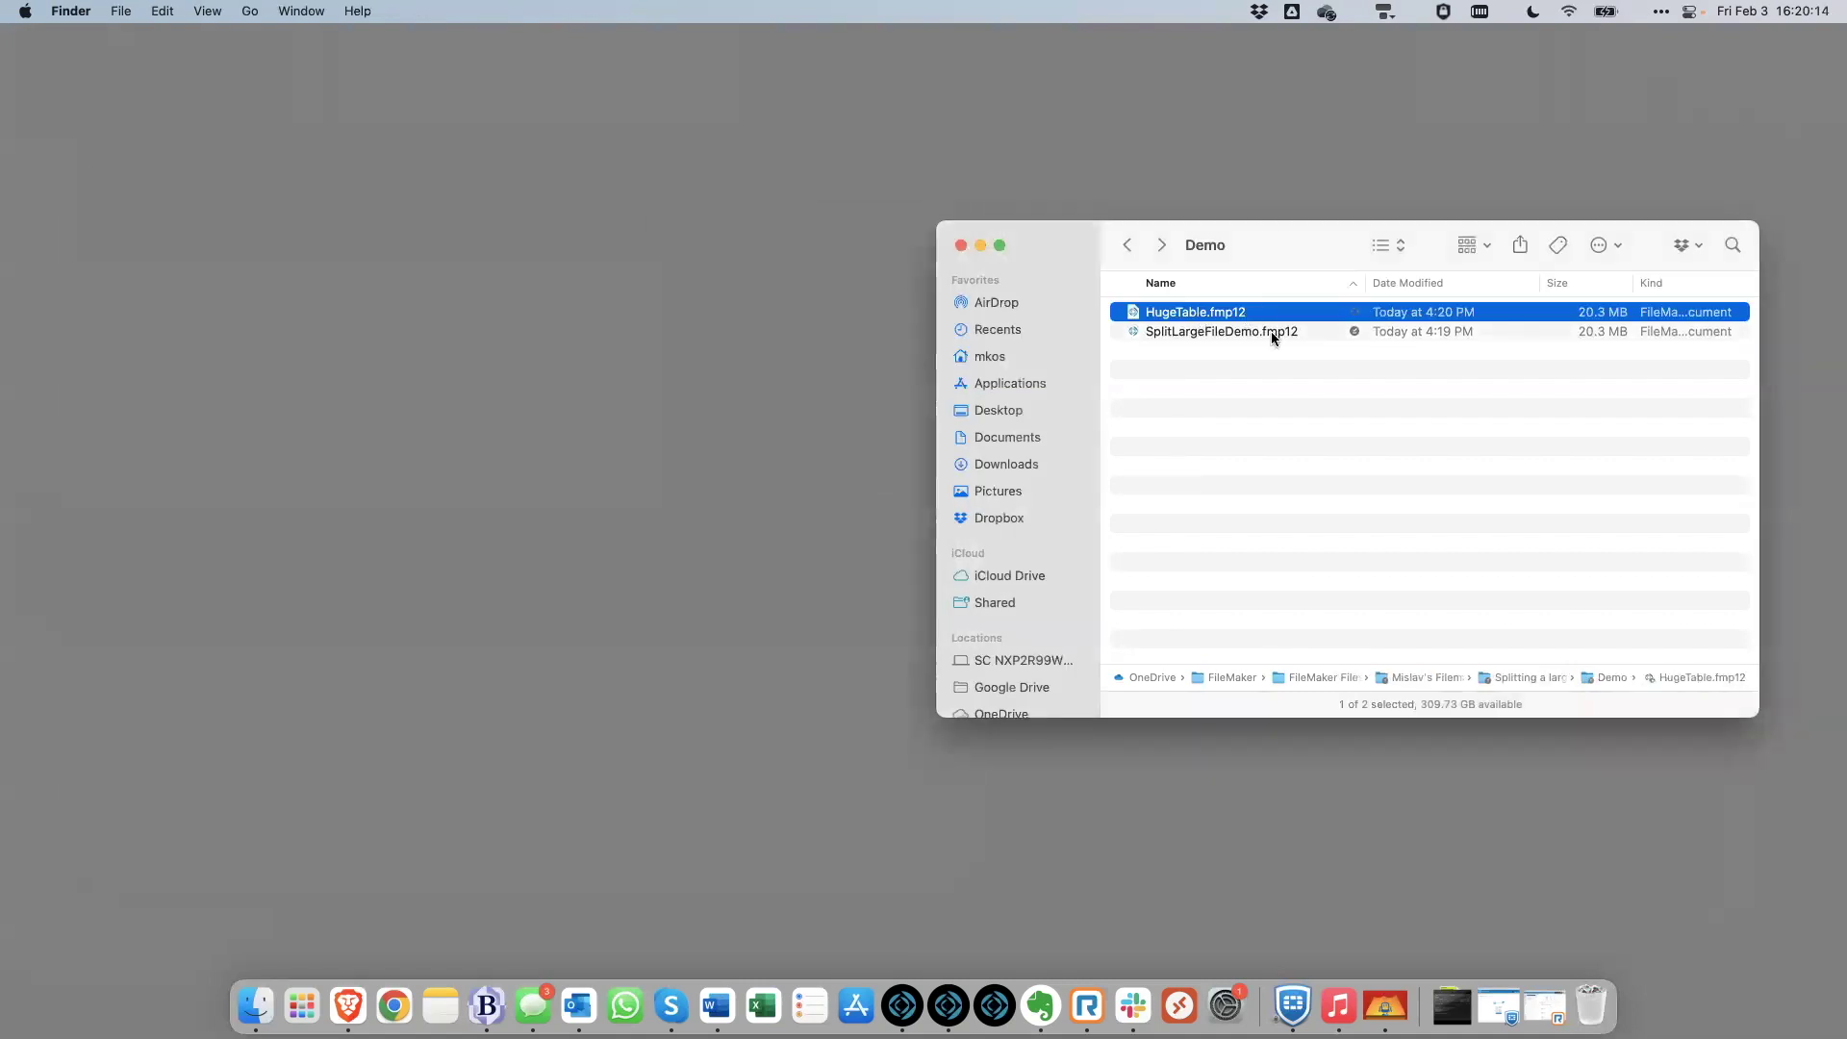
shift+click(1272, 331)
click(1244, 344)
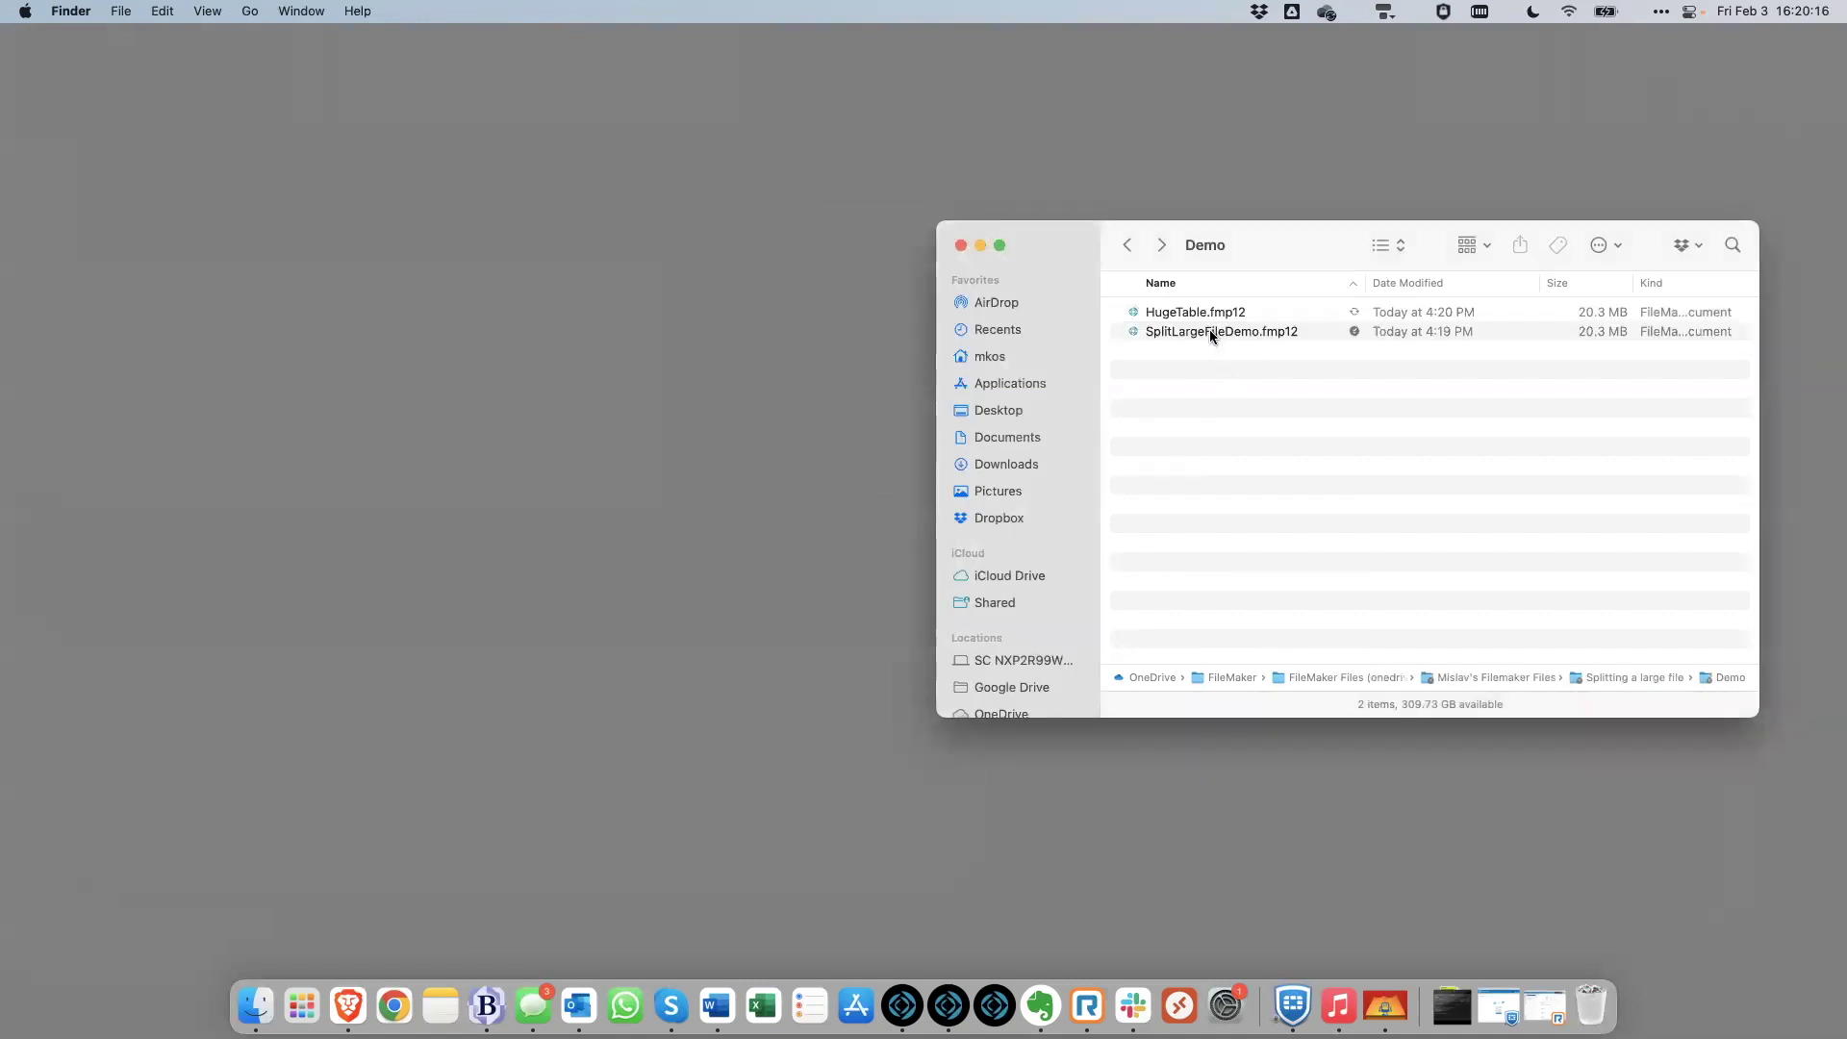
Open HugeTable.fmp12 and review its HugeTable and SmallTable1–3 table definitions
double_click(1181, 311)
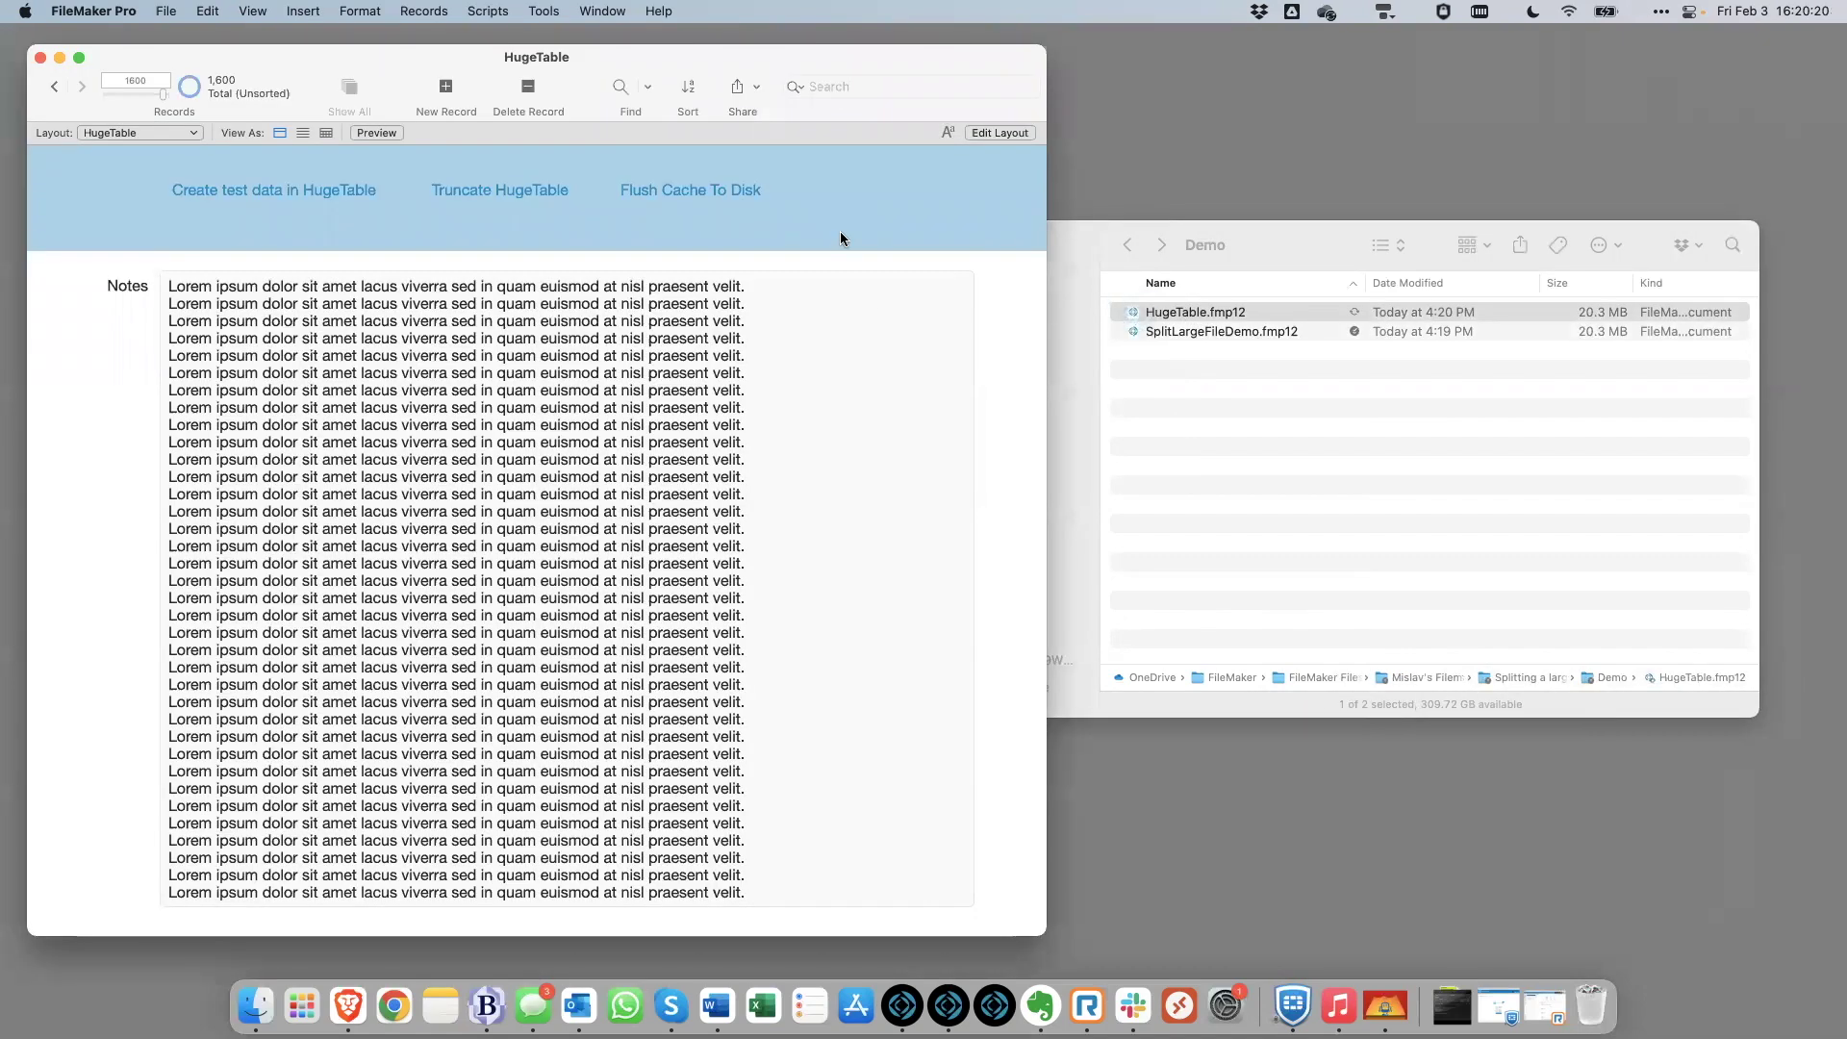
key(super+shift+d)
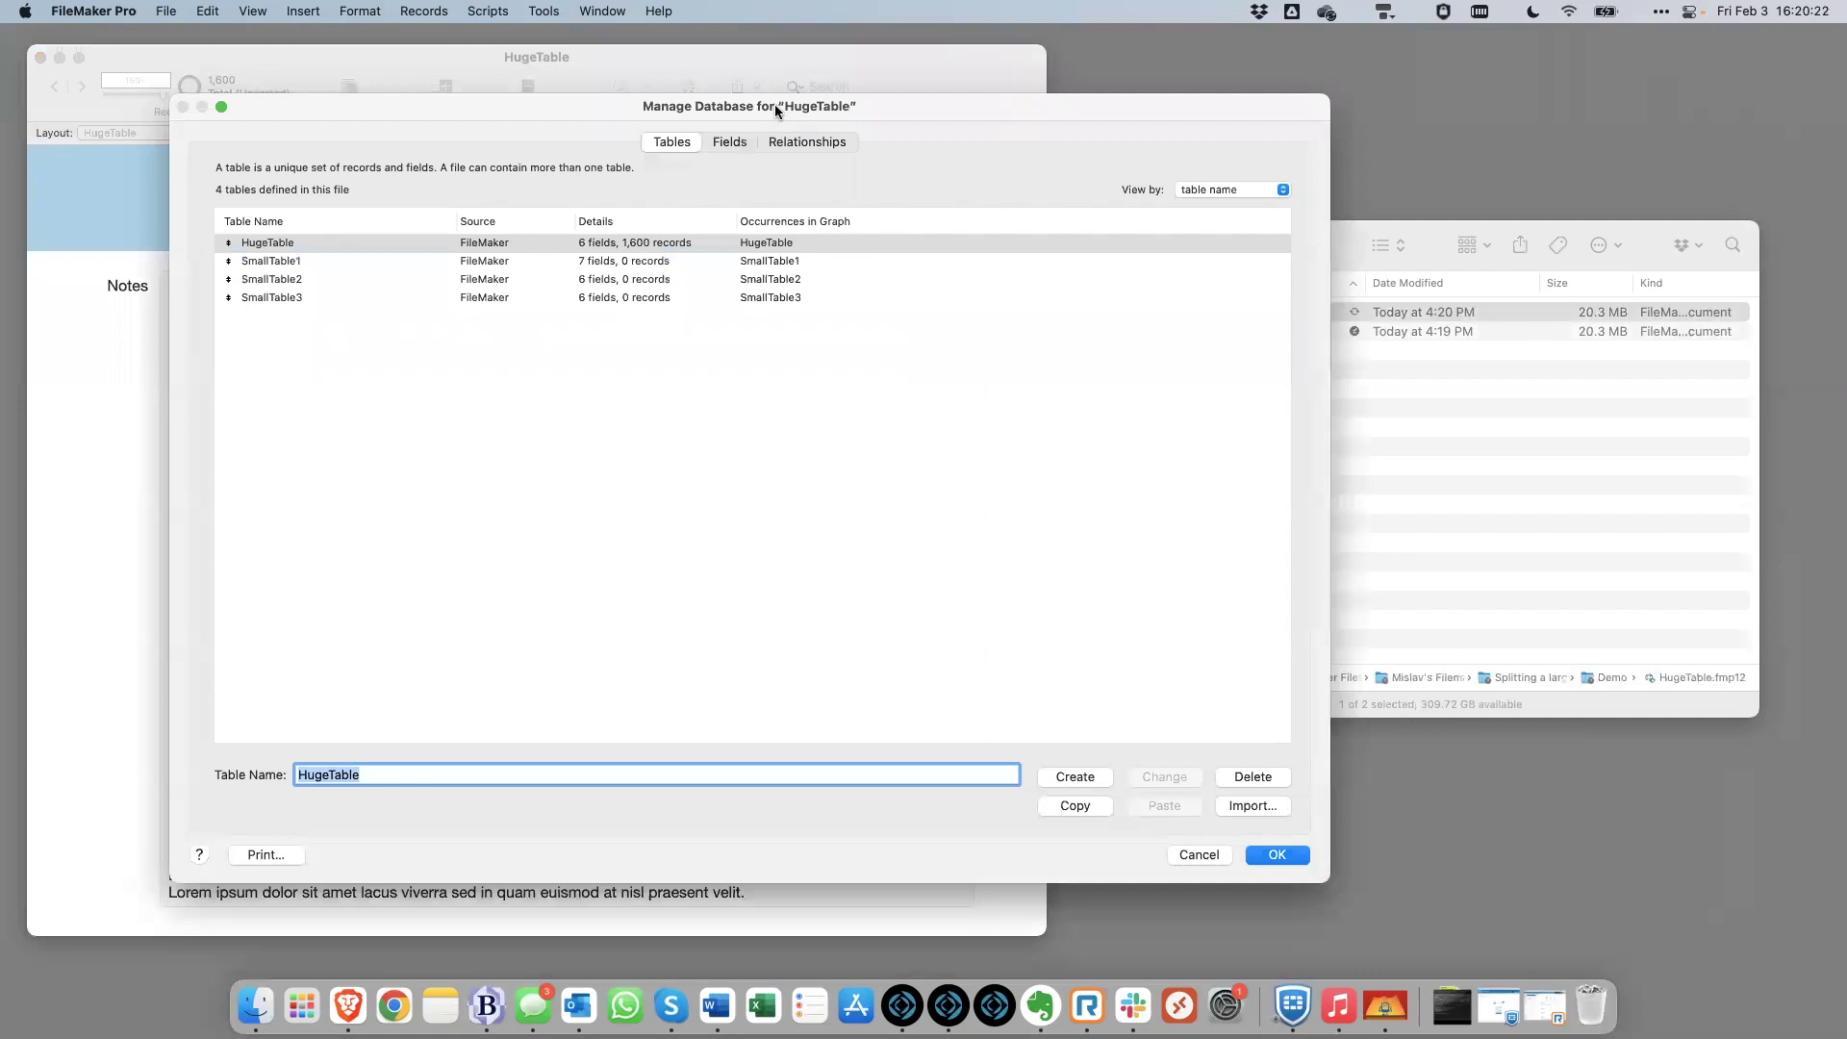
drag(776, 104, 695, 113)
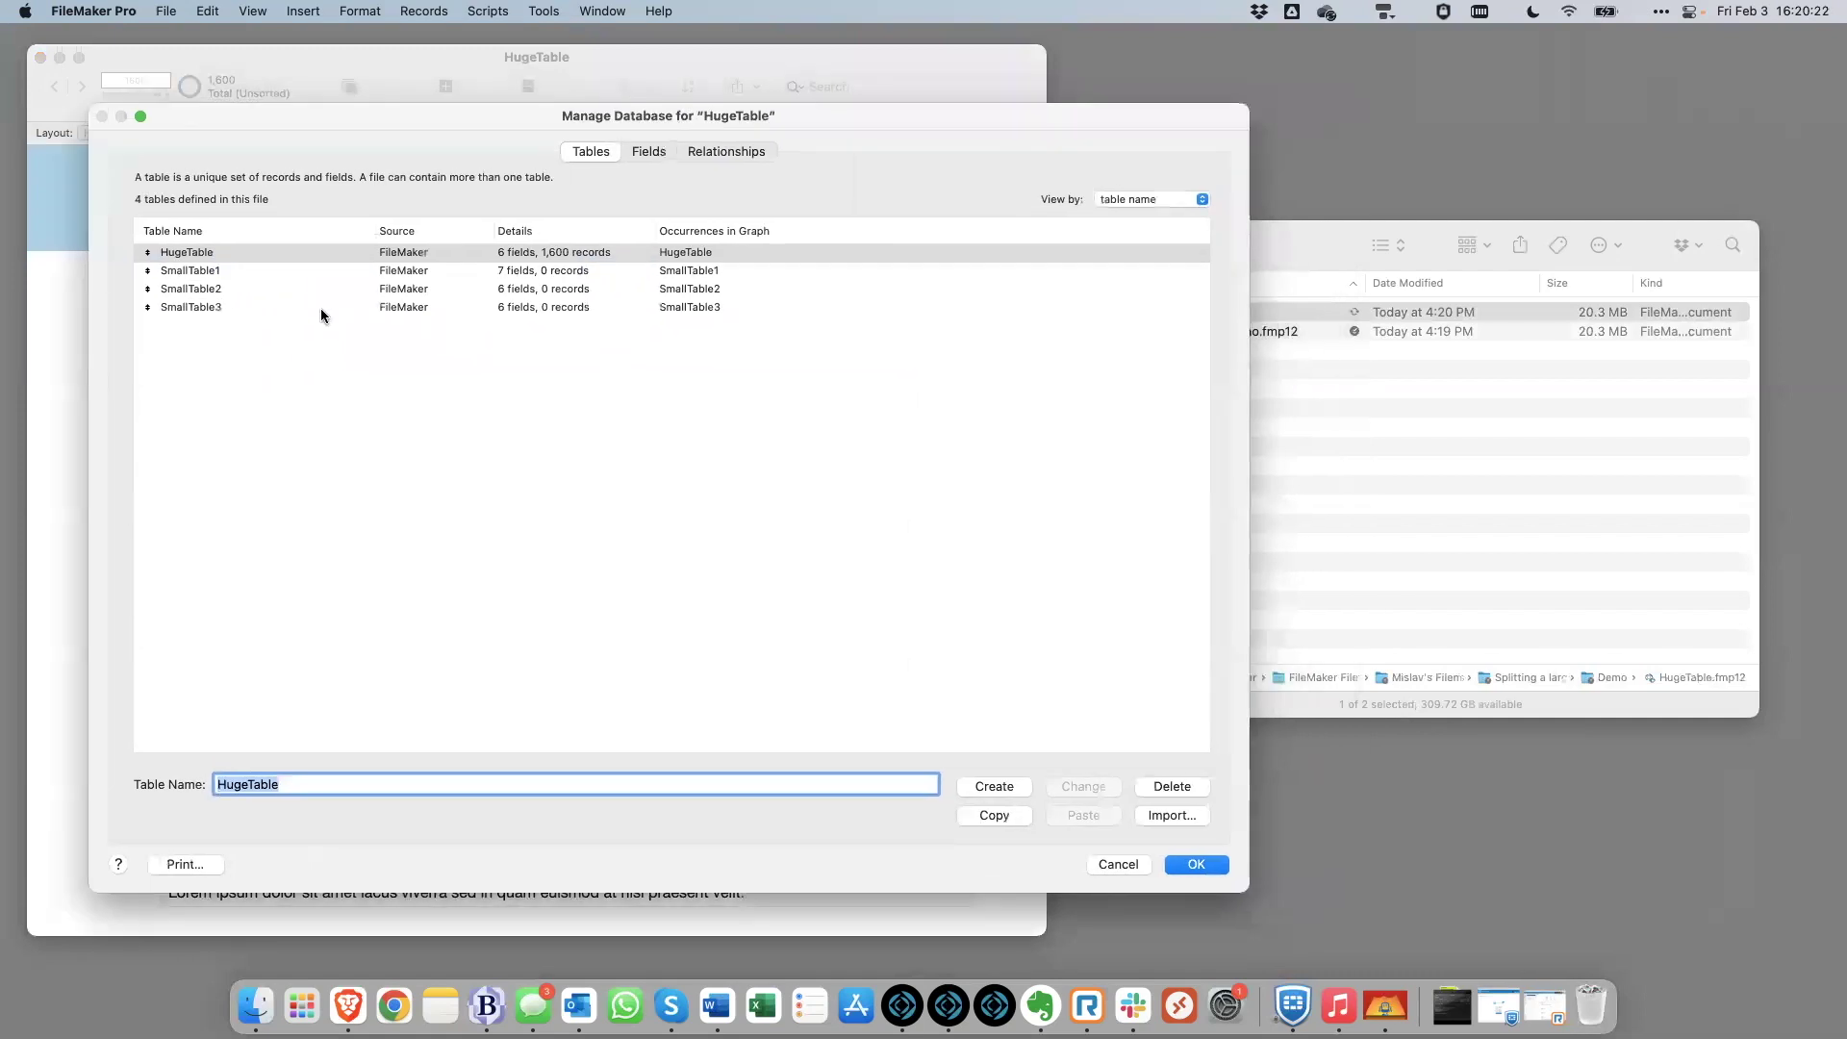
click(247, 273)
shift+click(214, 302)
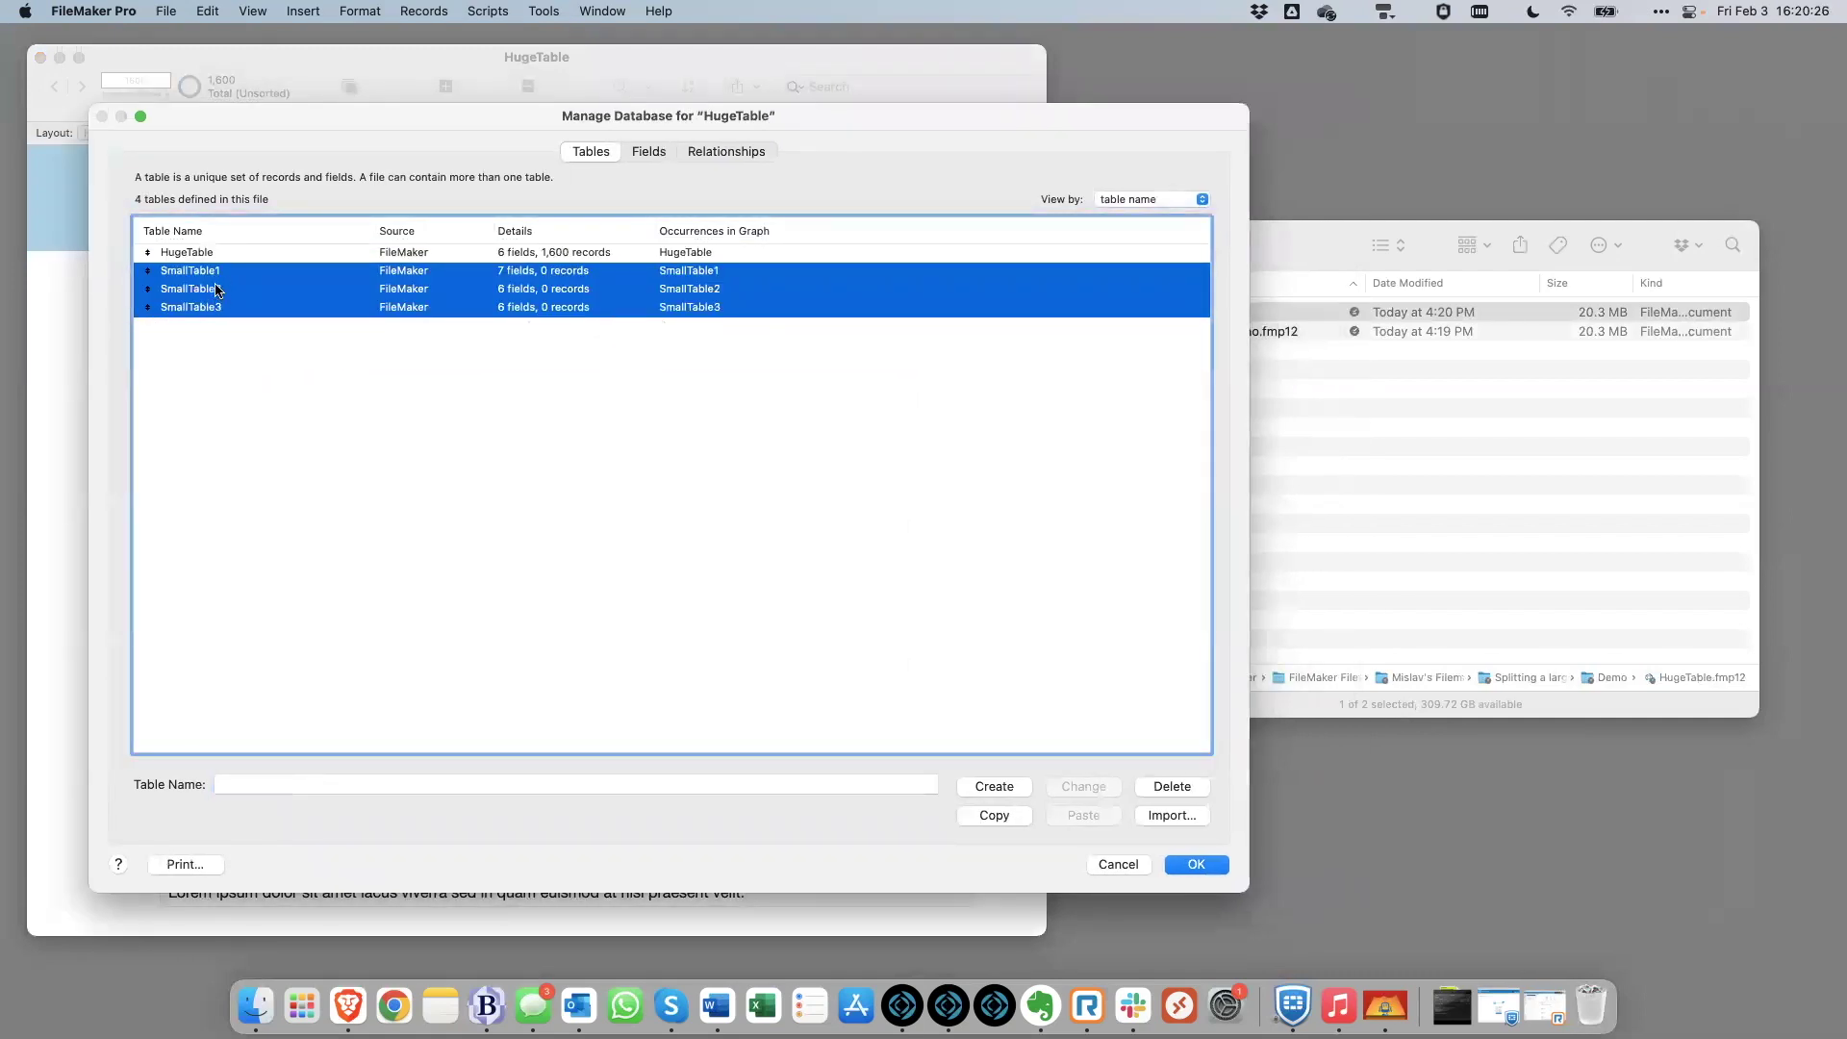
click(197, 254)
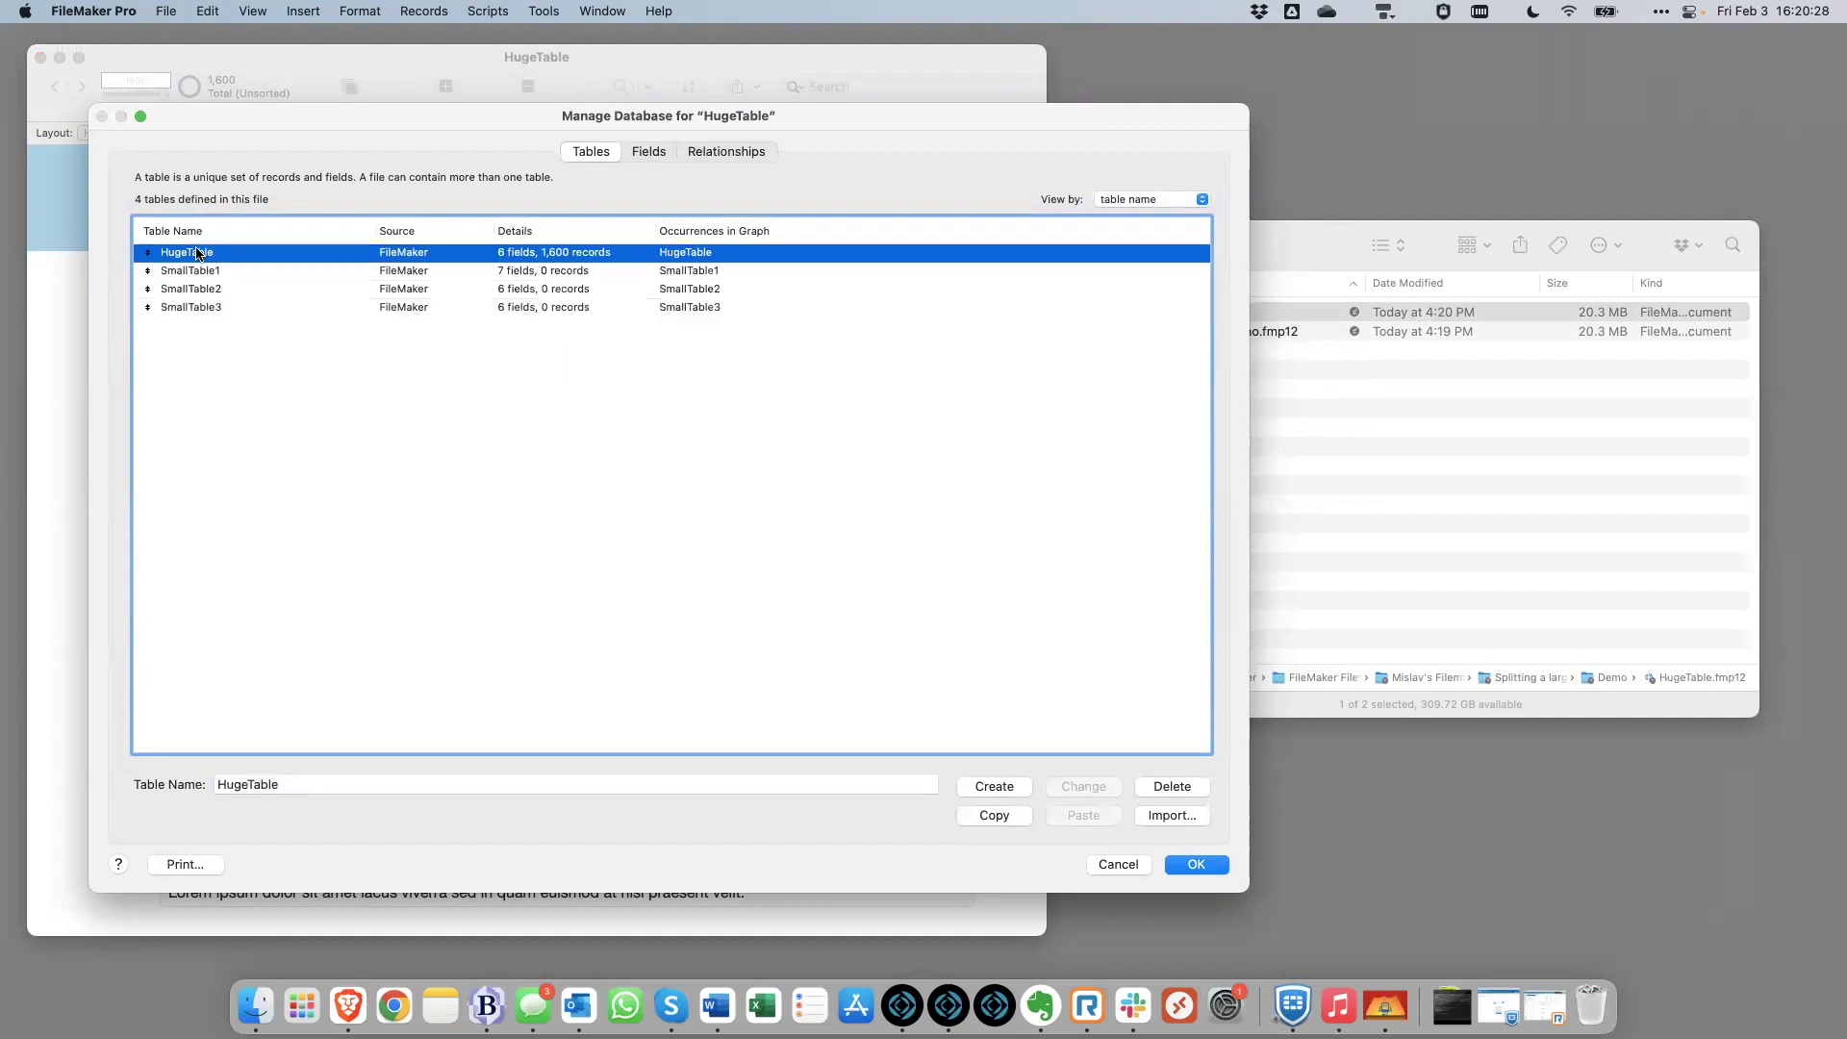
Inspect the relationships graph linking HugeTable to the SmallTable1 occurrence
click(704, 154)
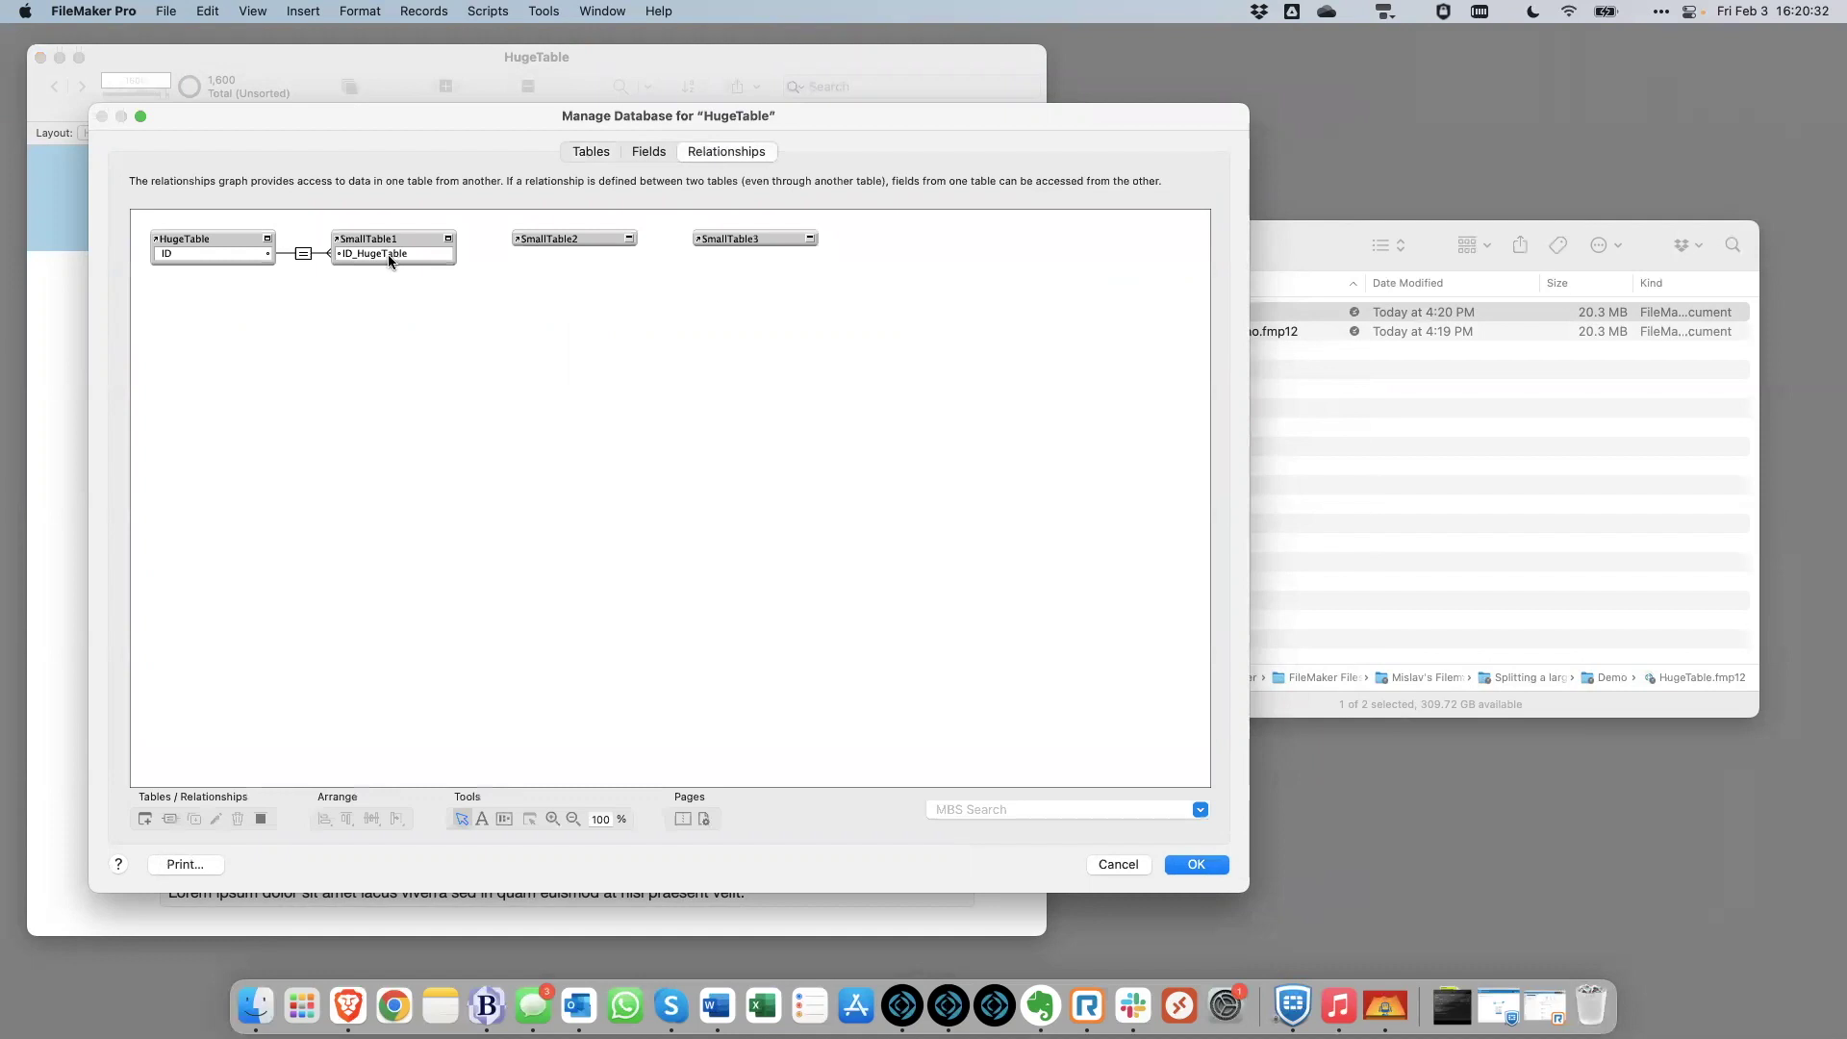
click(187, 263)
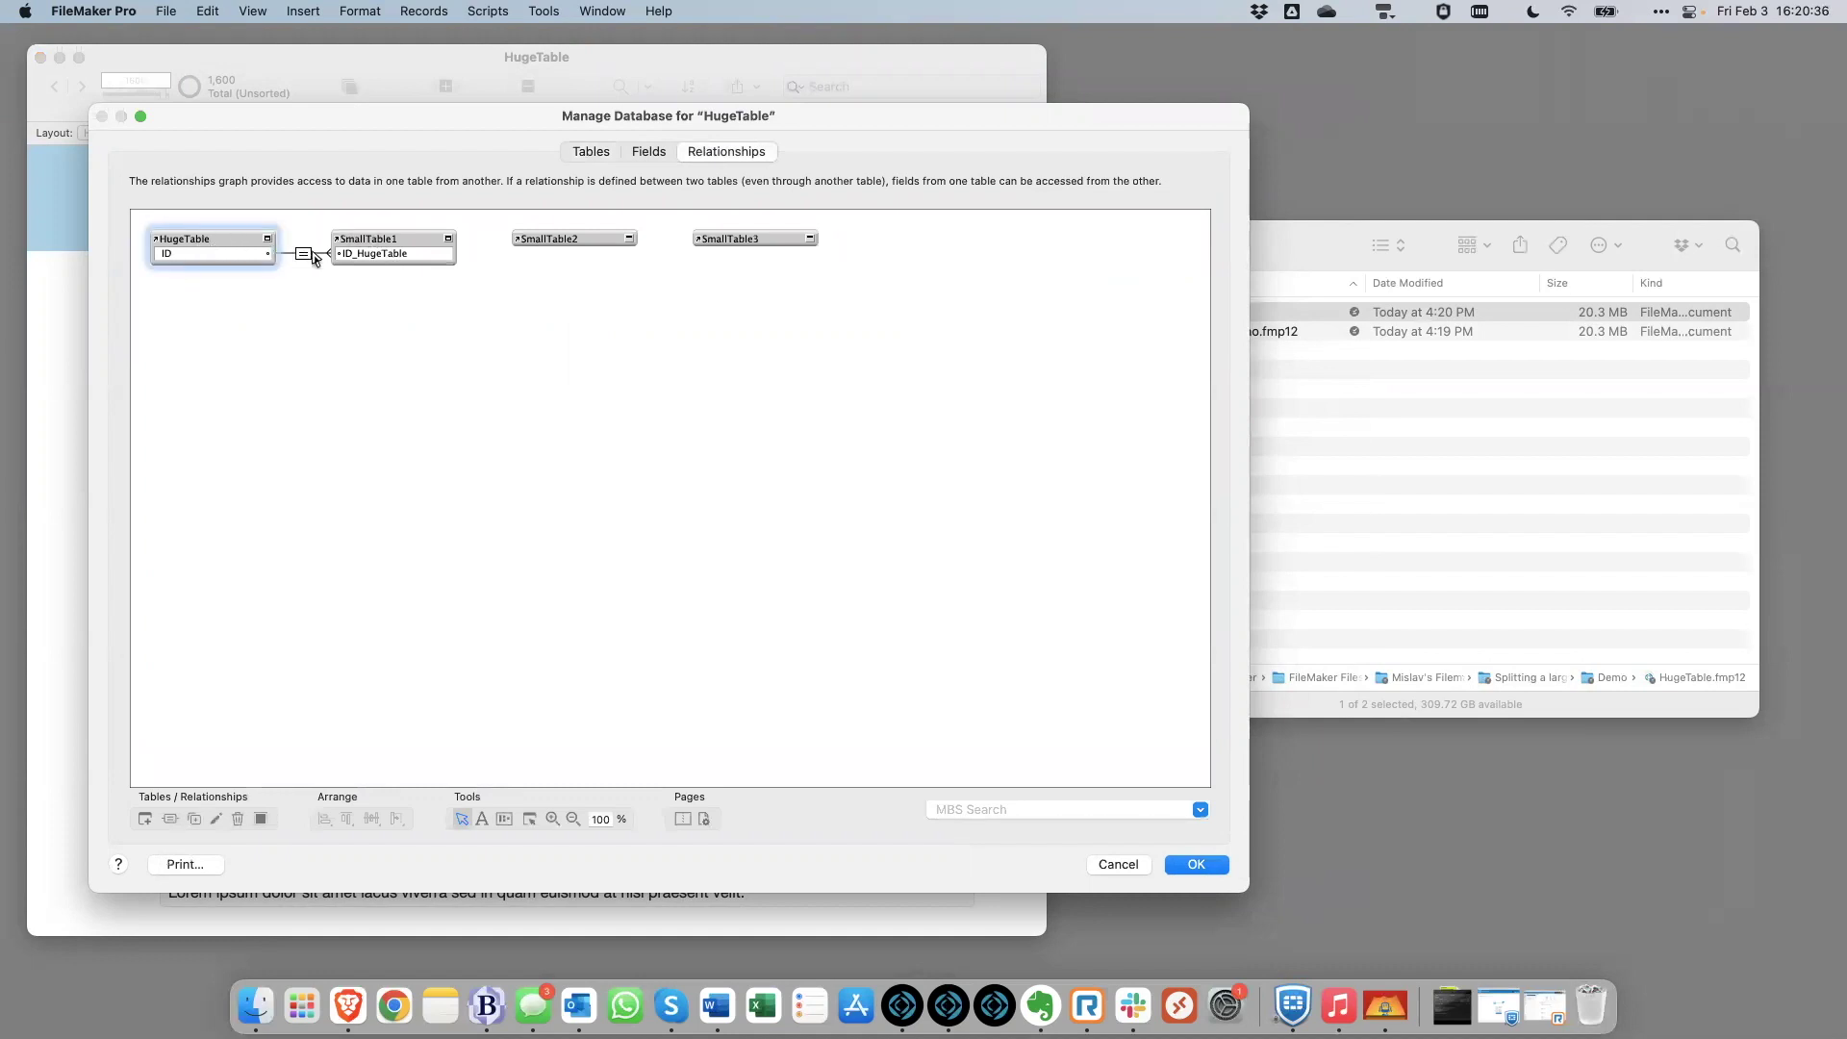
click(374, 238)
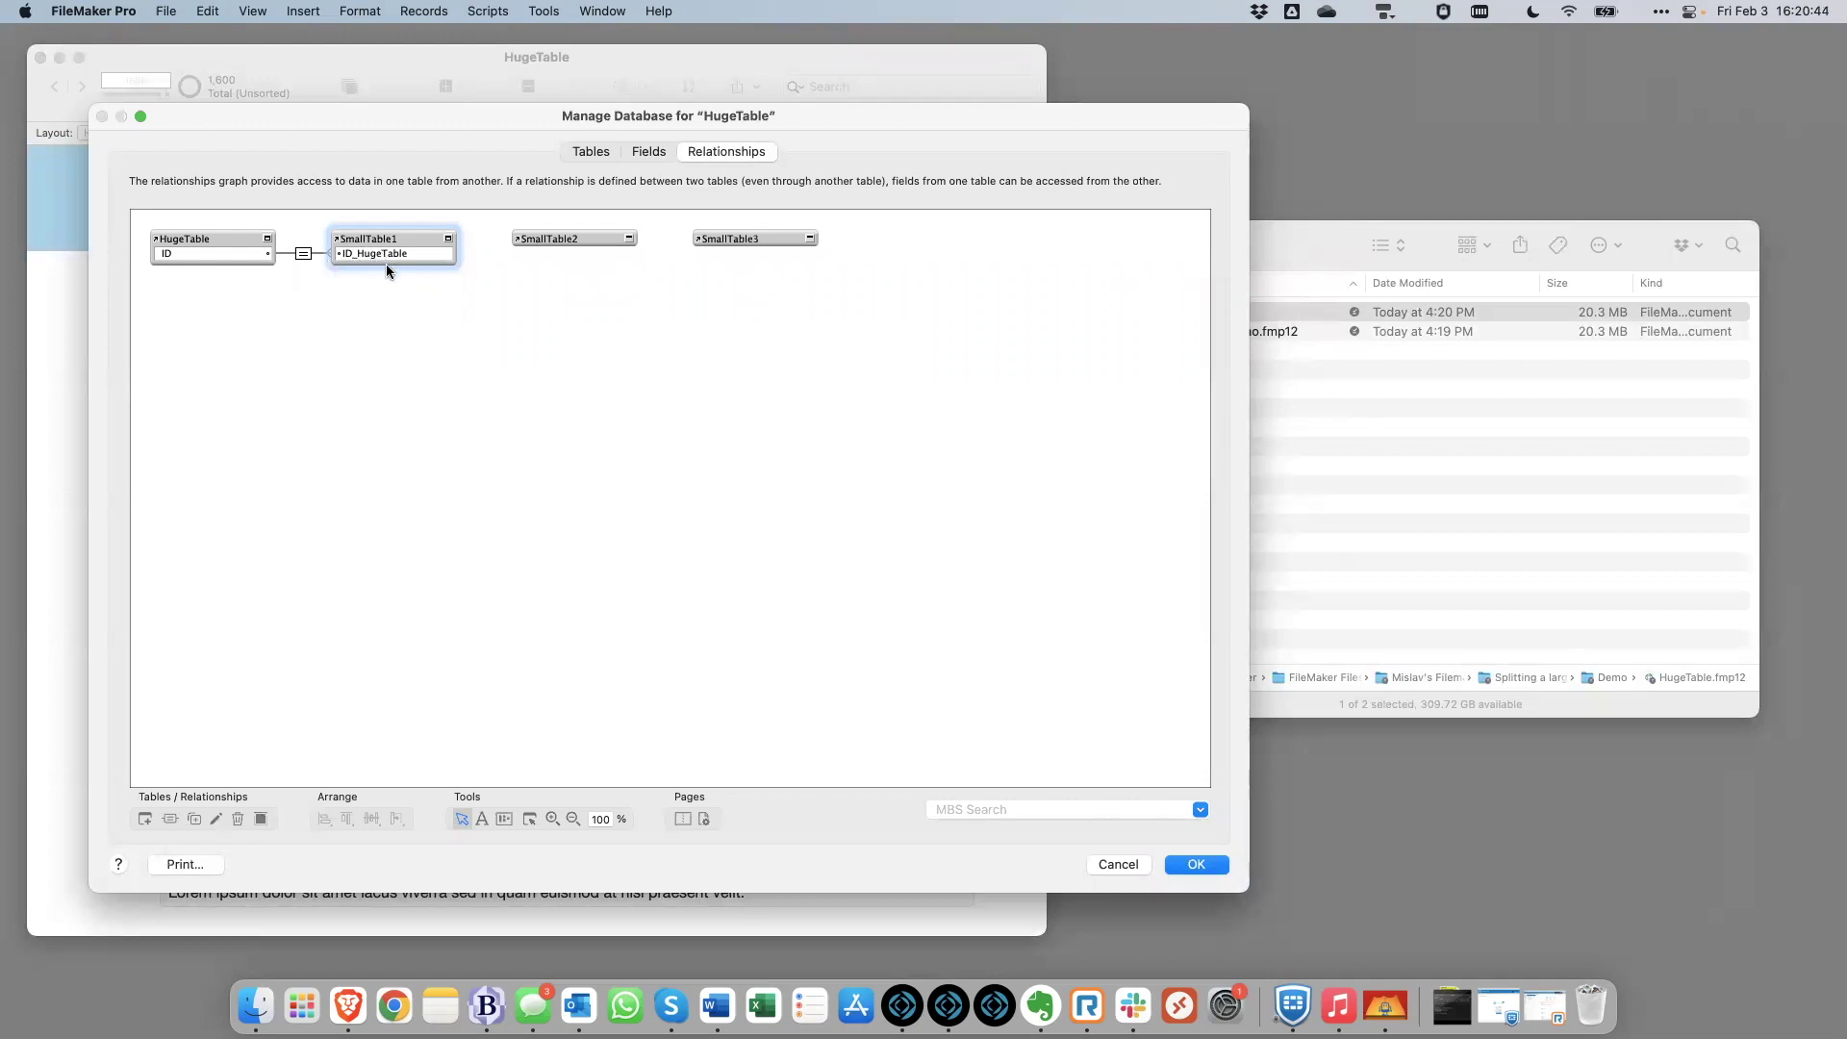
click(302, 254)
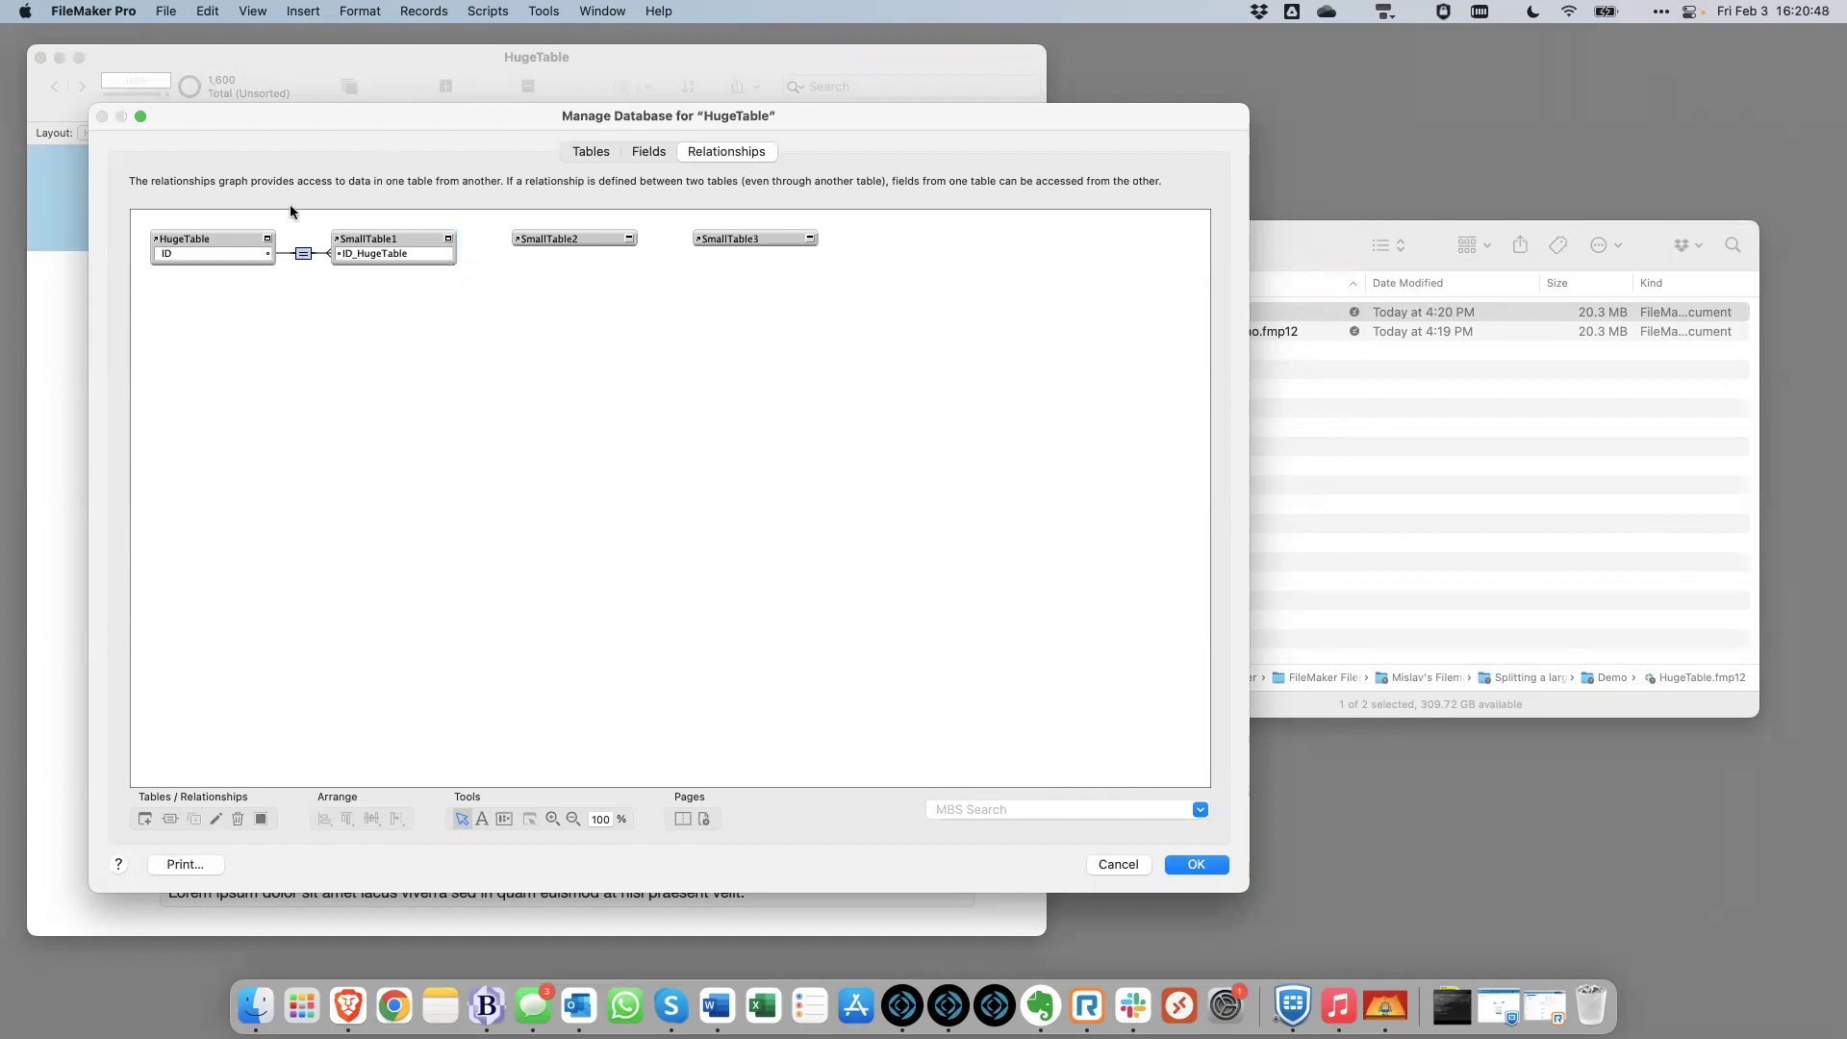
click(398, 239)
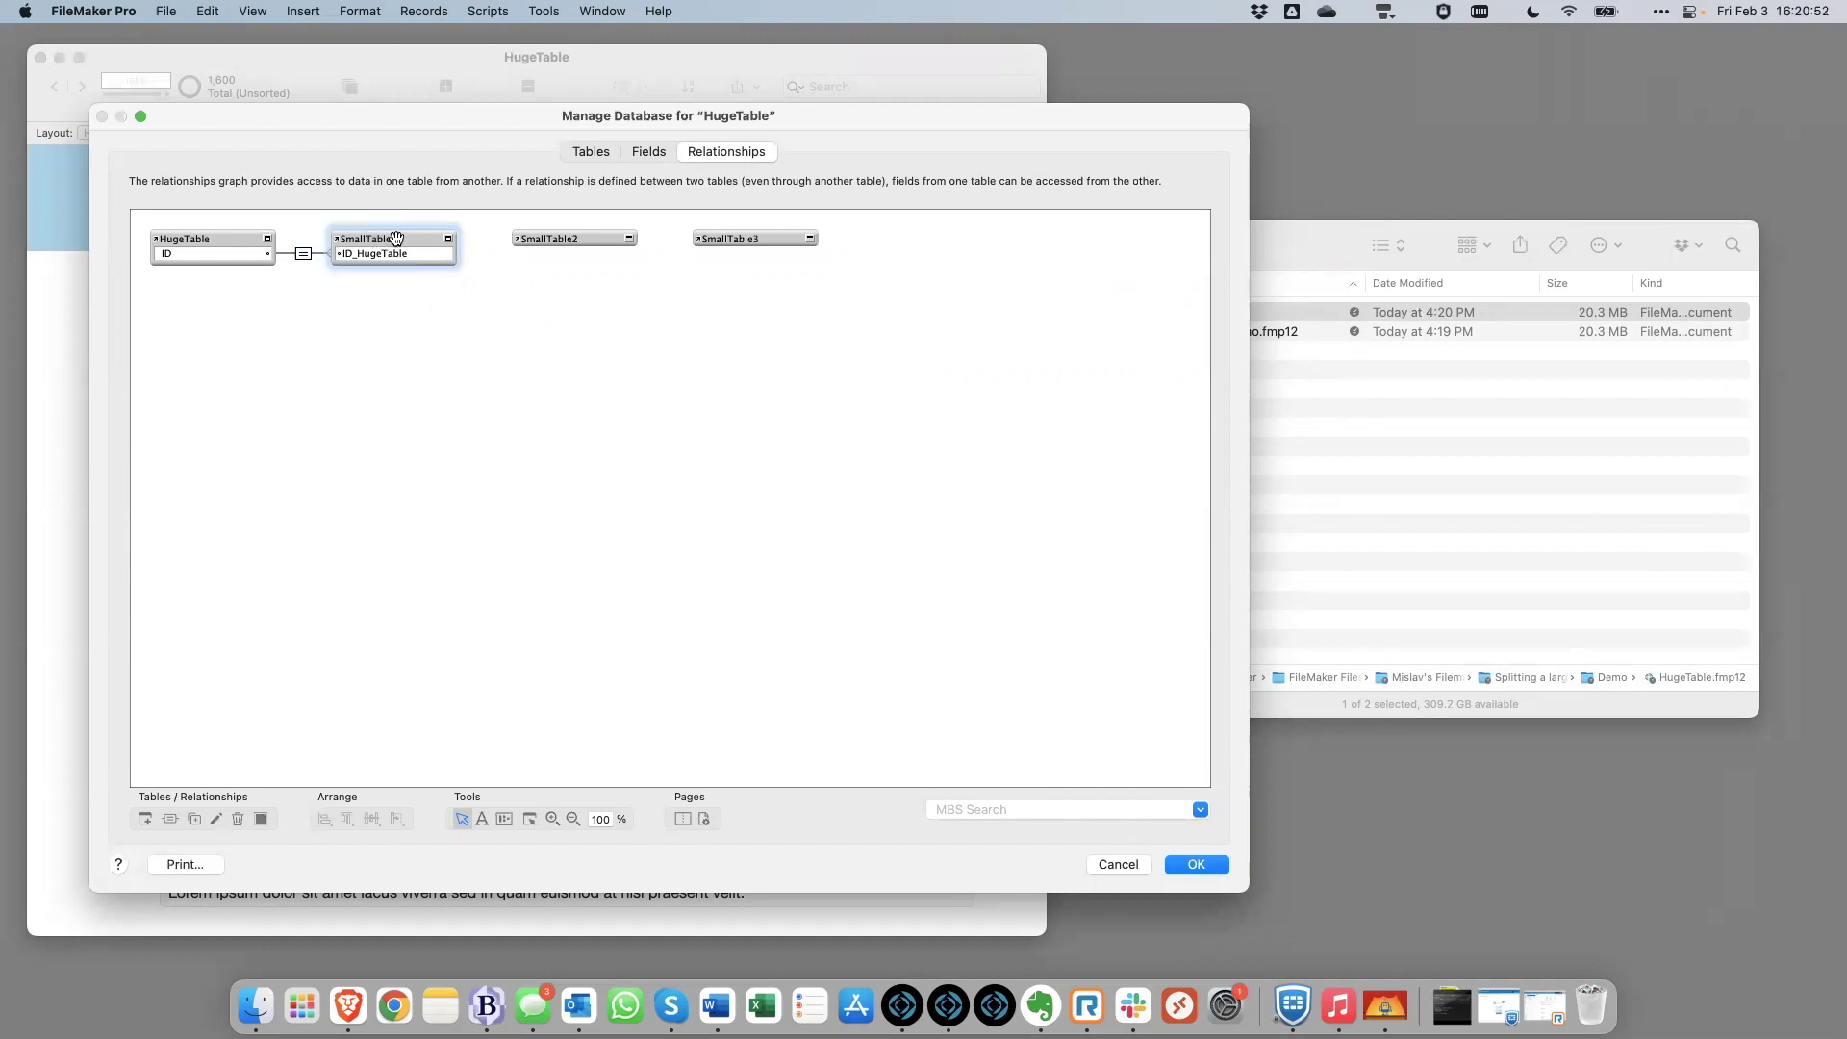
Add SplitLargeFileDemo.fmp12 as a data source and point the SmallTable1 occurrence to its SmallTable1
double_click(397, 238)
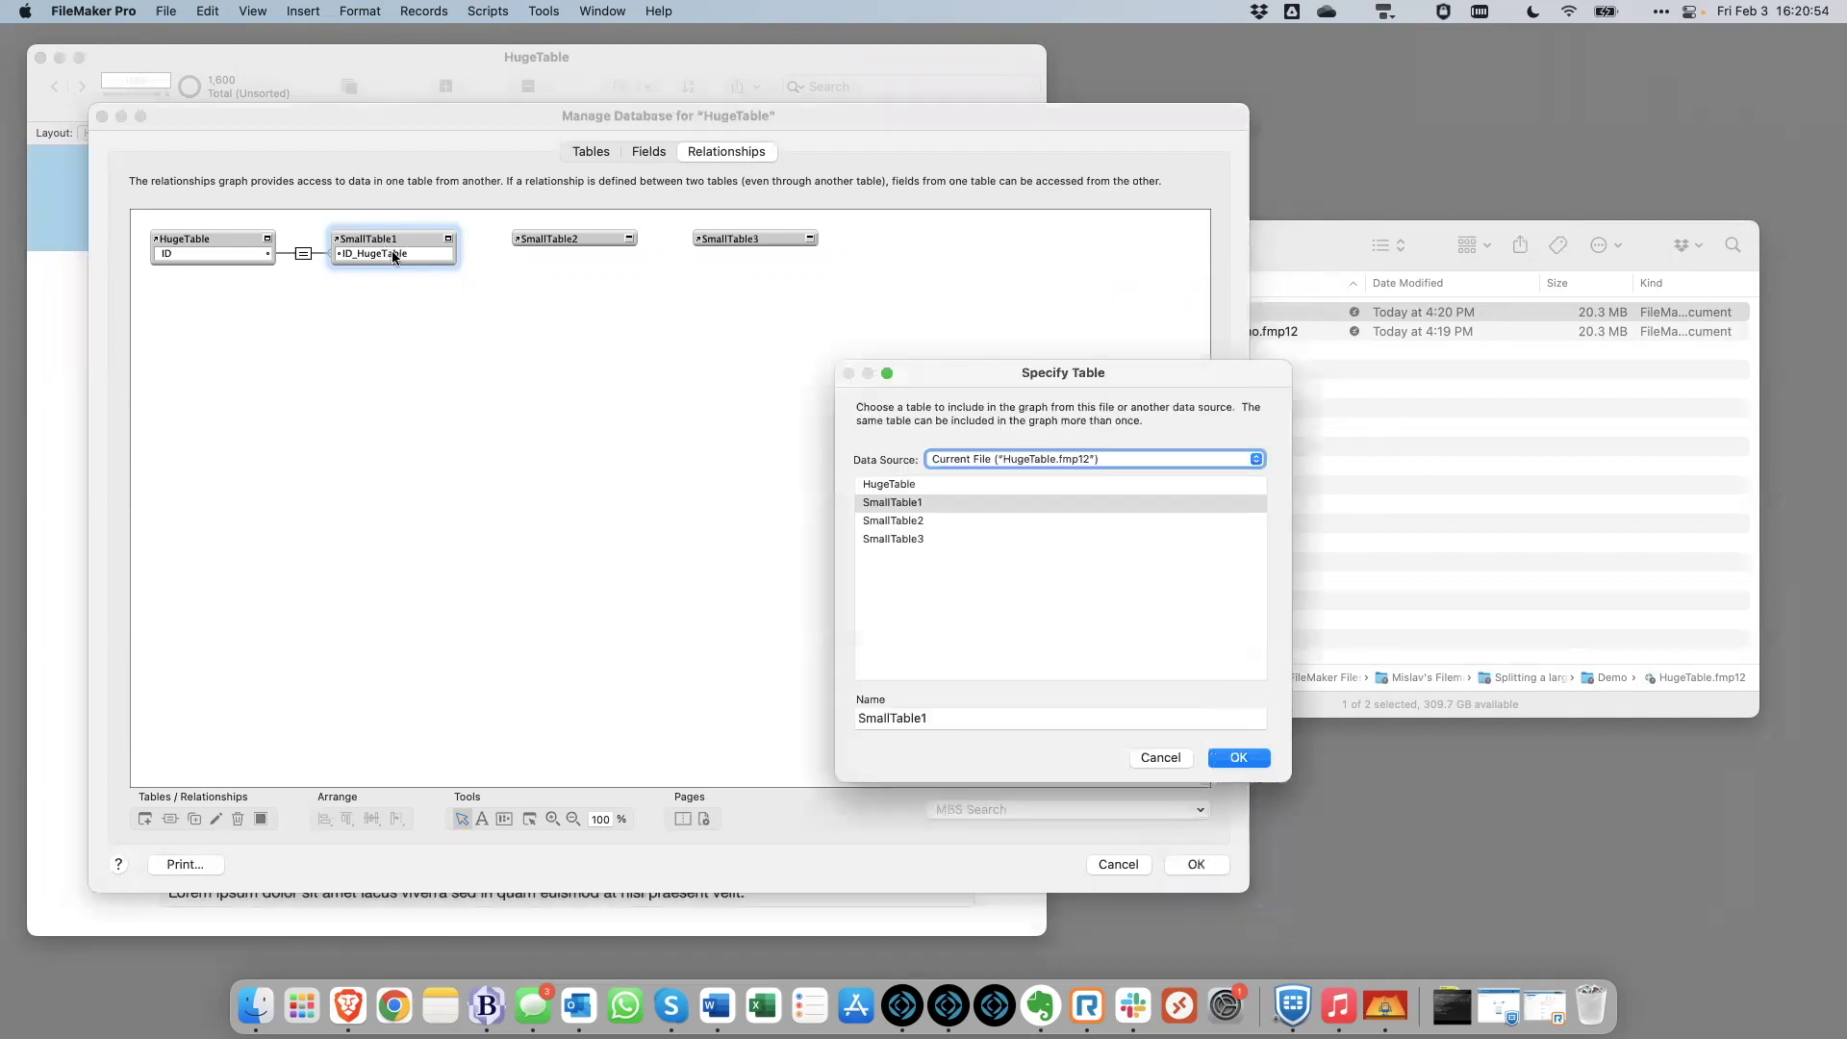
click(984, 456)
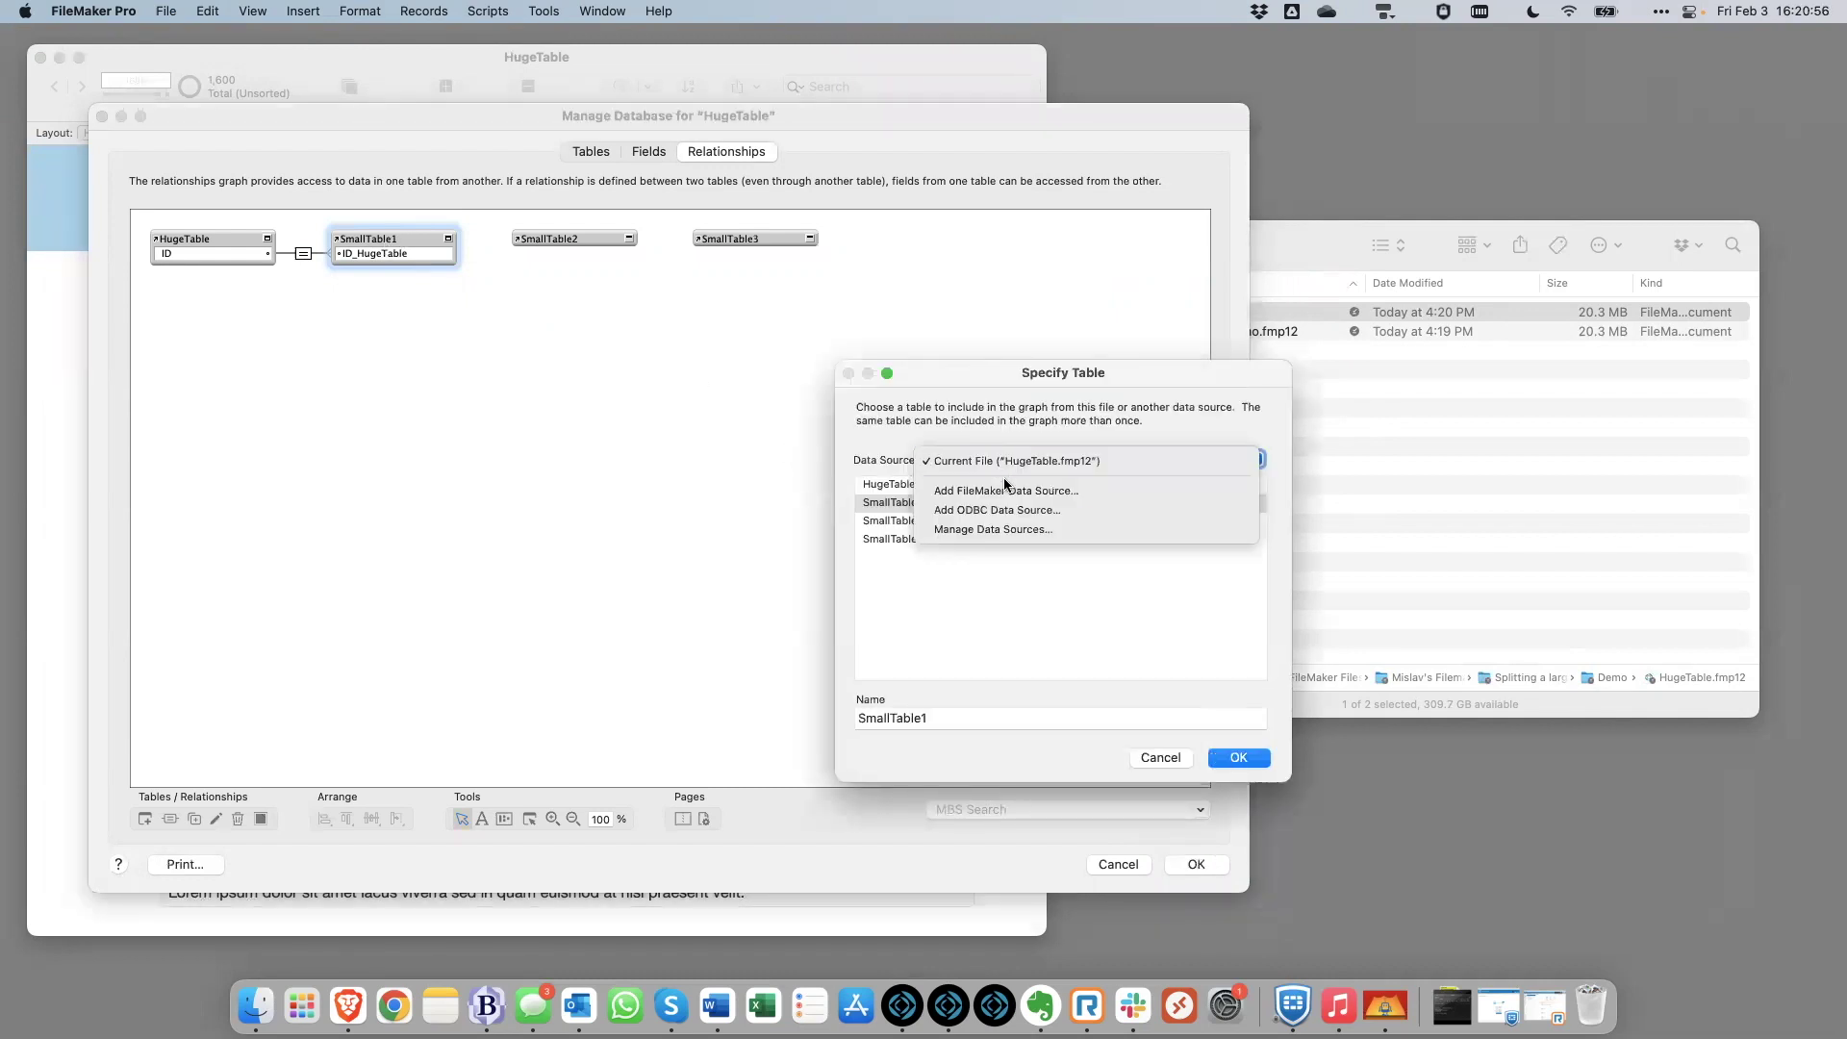
click(1007, 491)
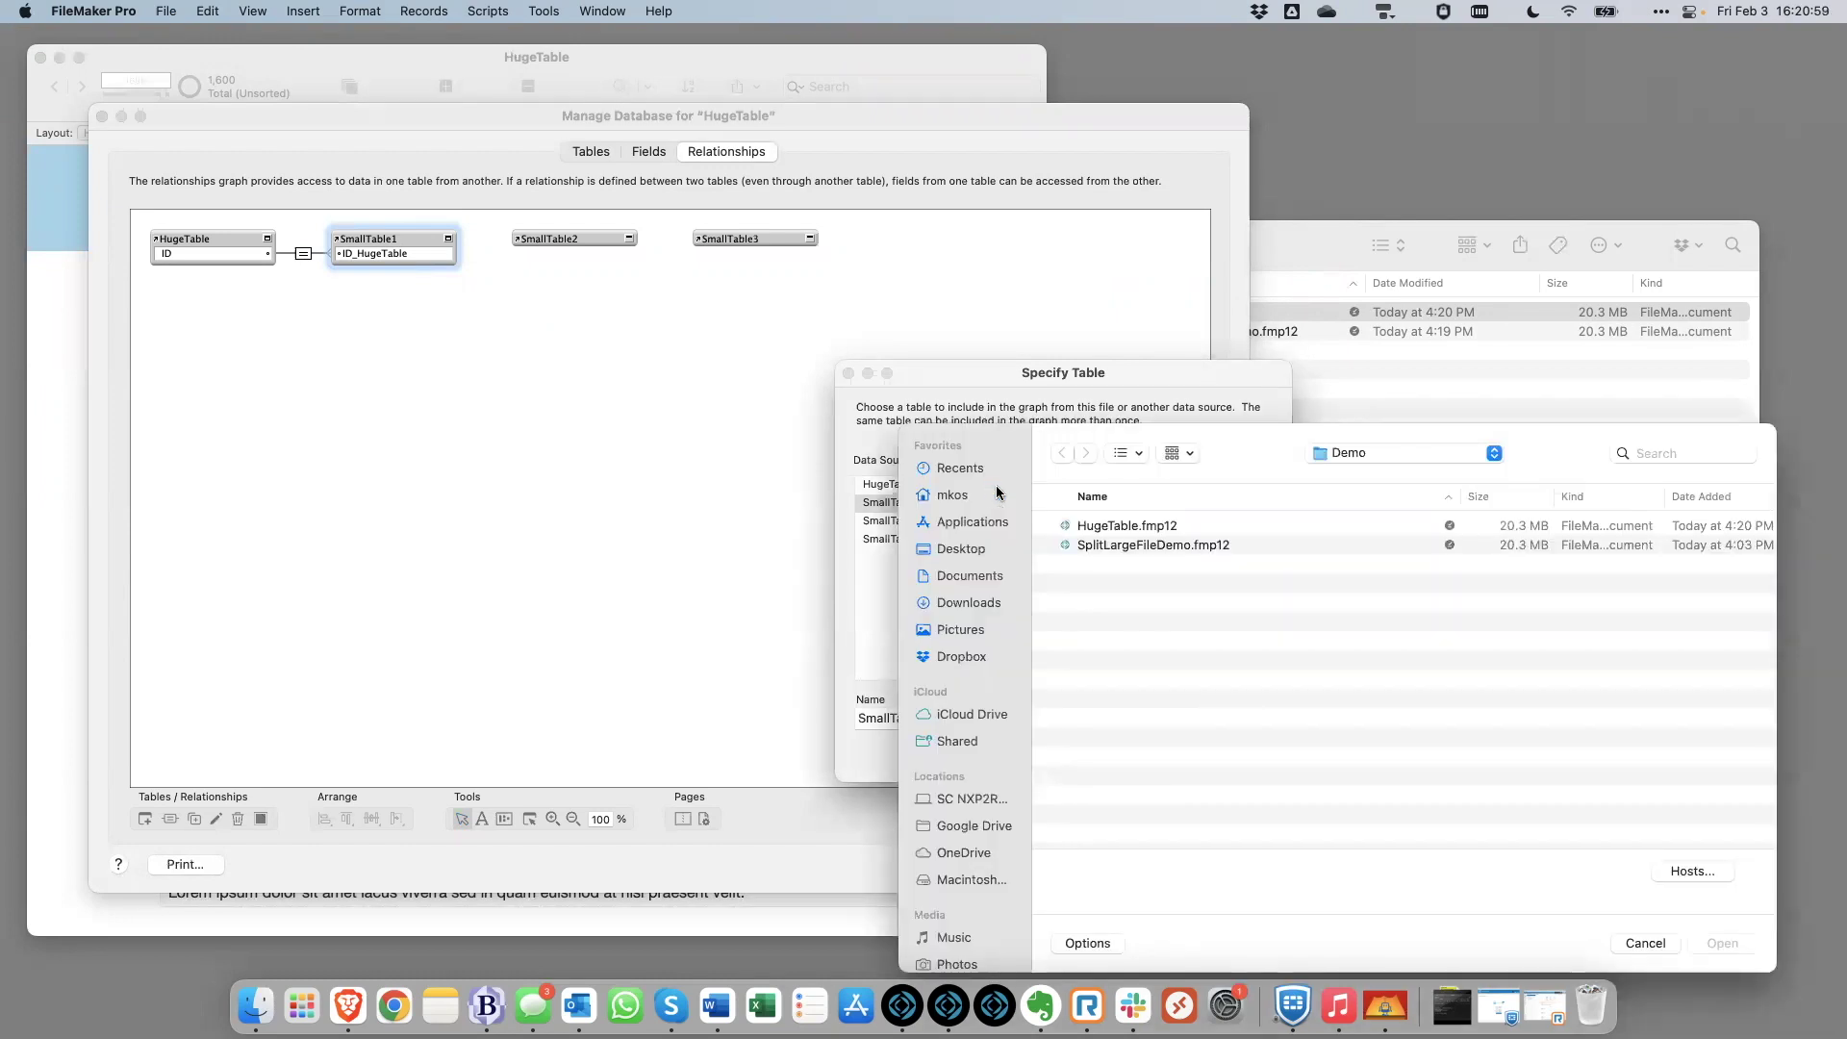
click(1122, 545)
click(1724, 945)
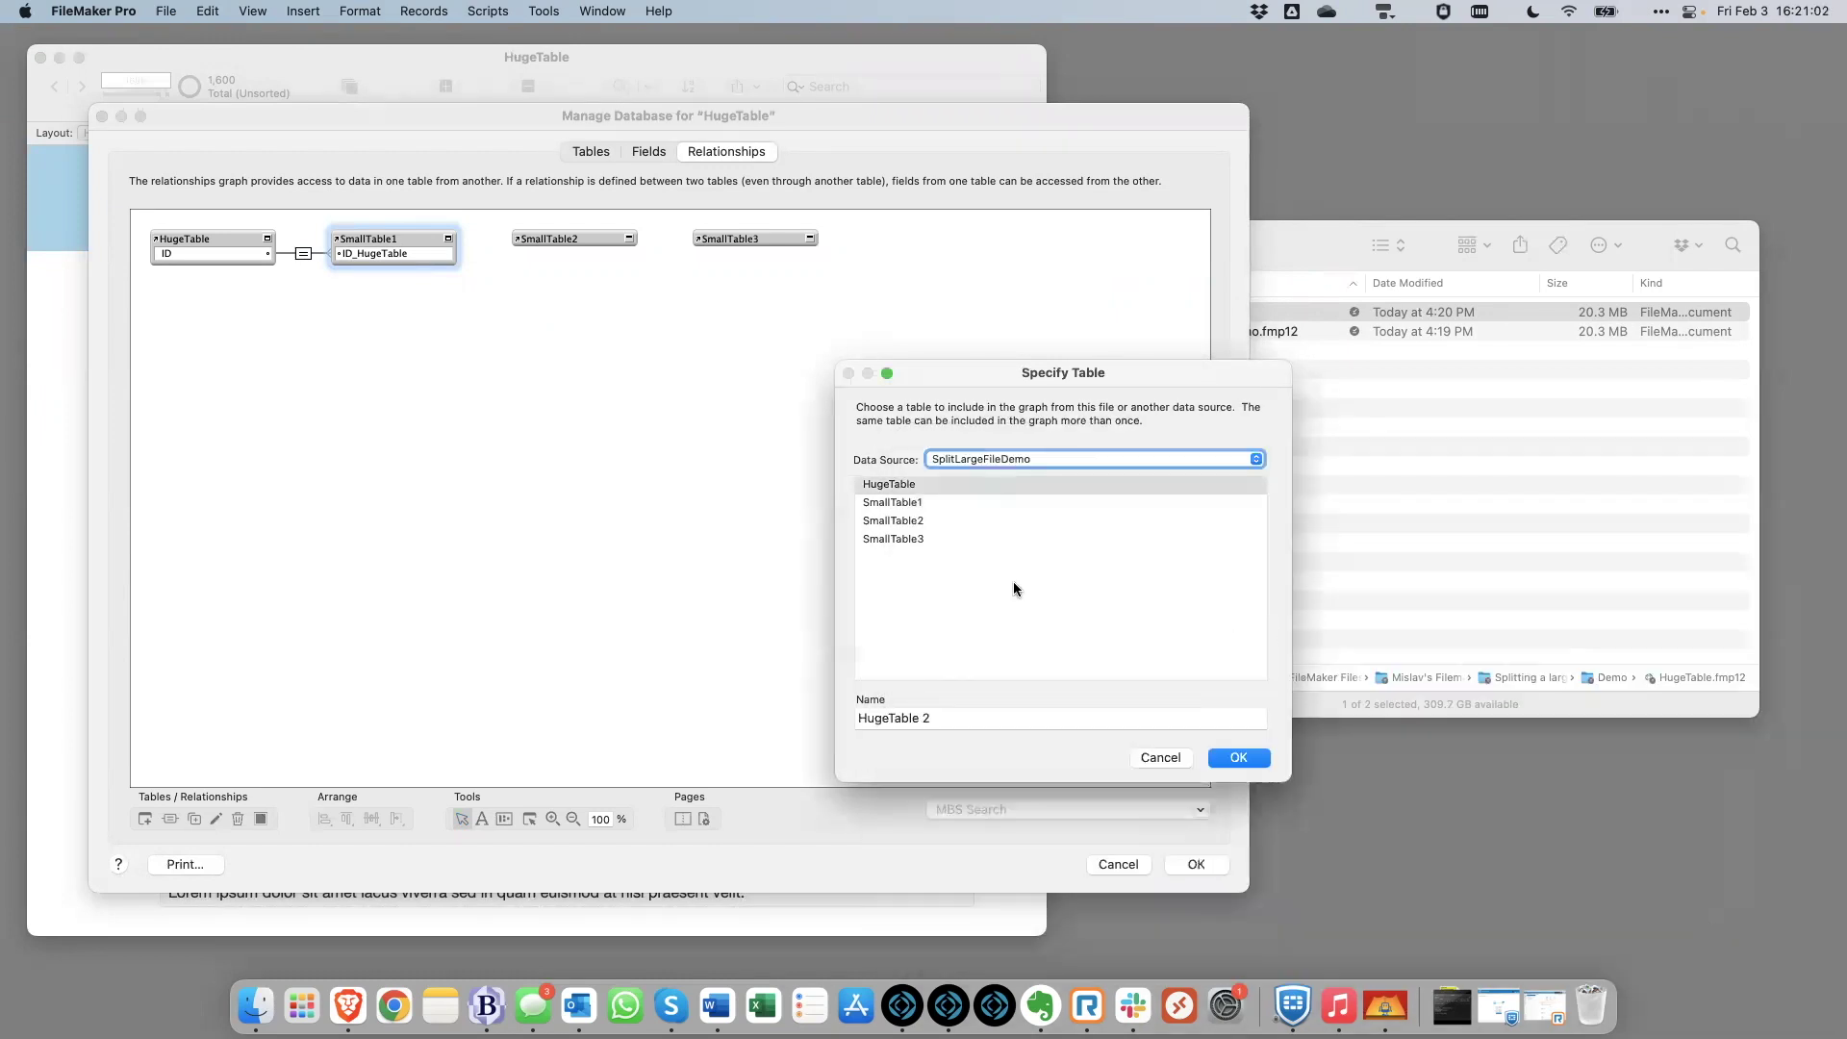
click(918, 504)
drag(932, 364, 626, 269)
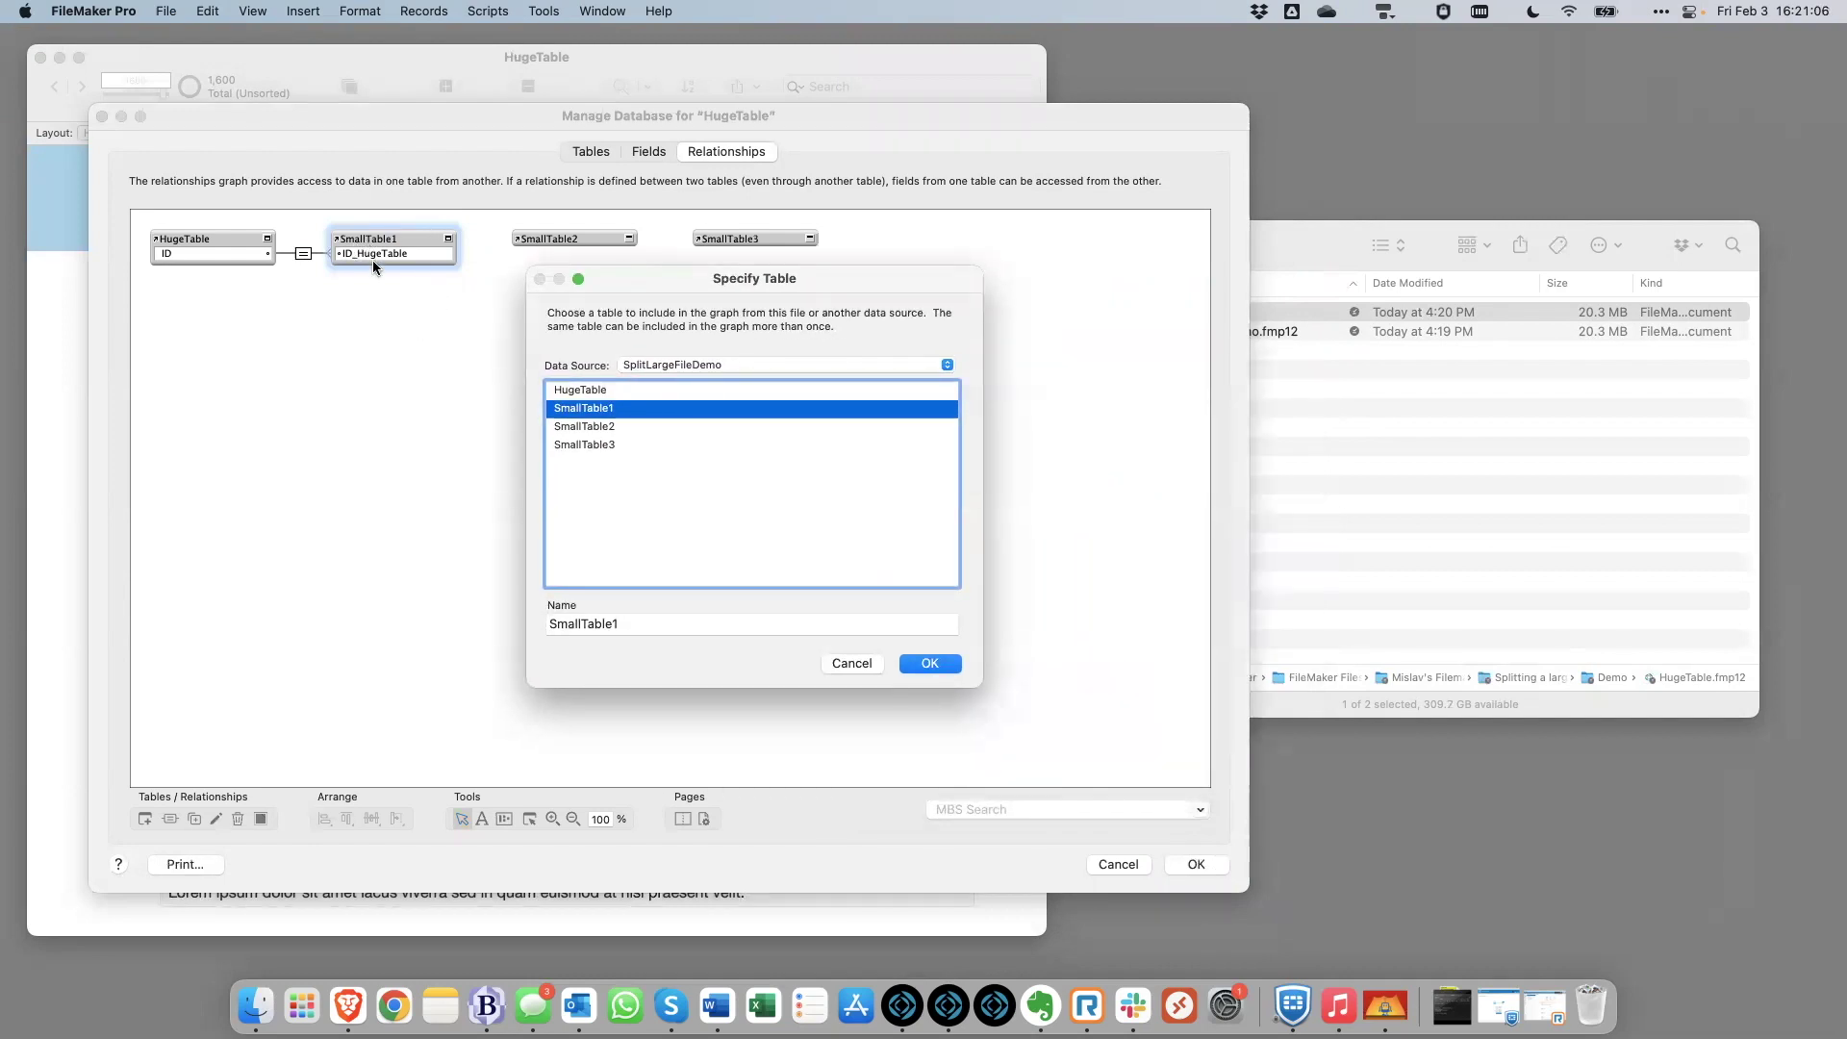
click(926, 663)
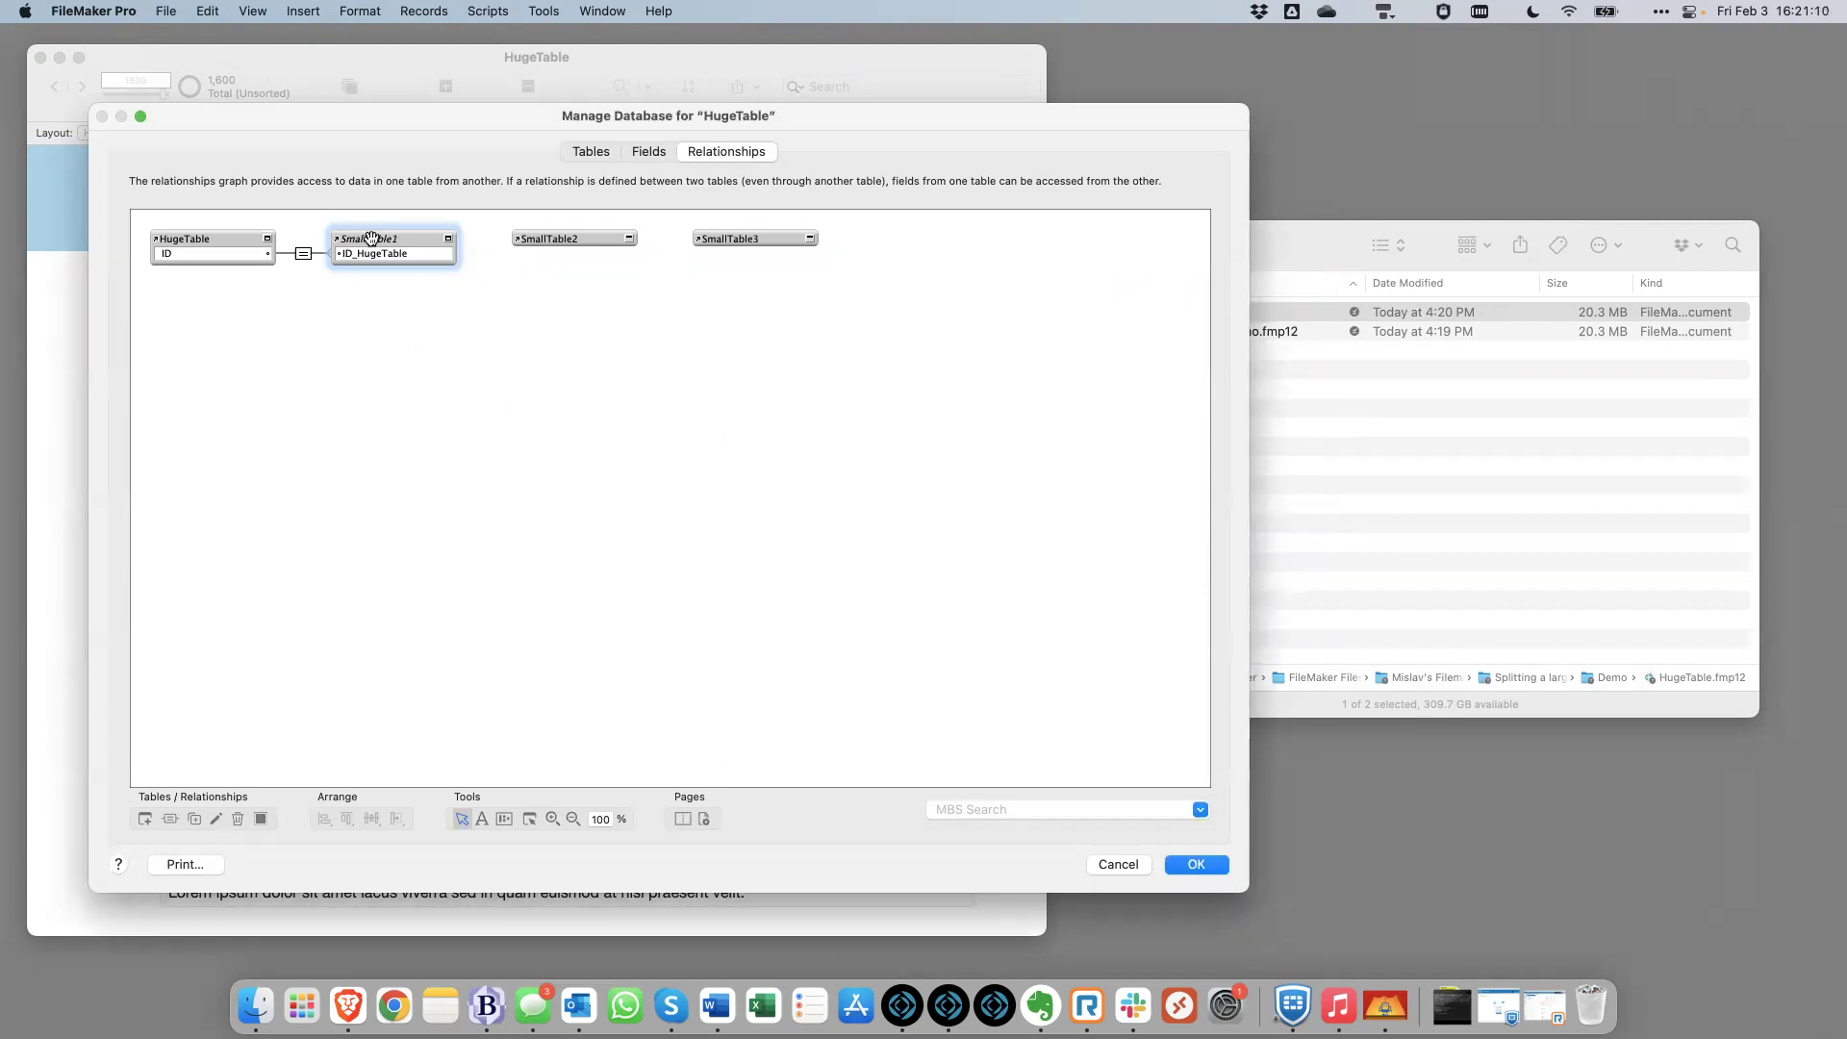
Delete the SmallTable1, SmallTable2 and SmallTable3 tables along with their graph occurrences
drag(544, 290, 733, 207)
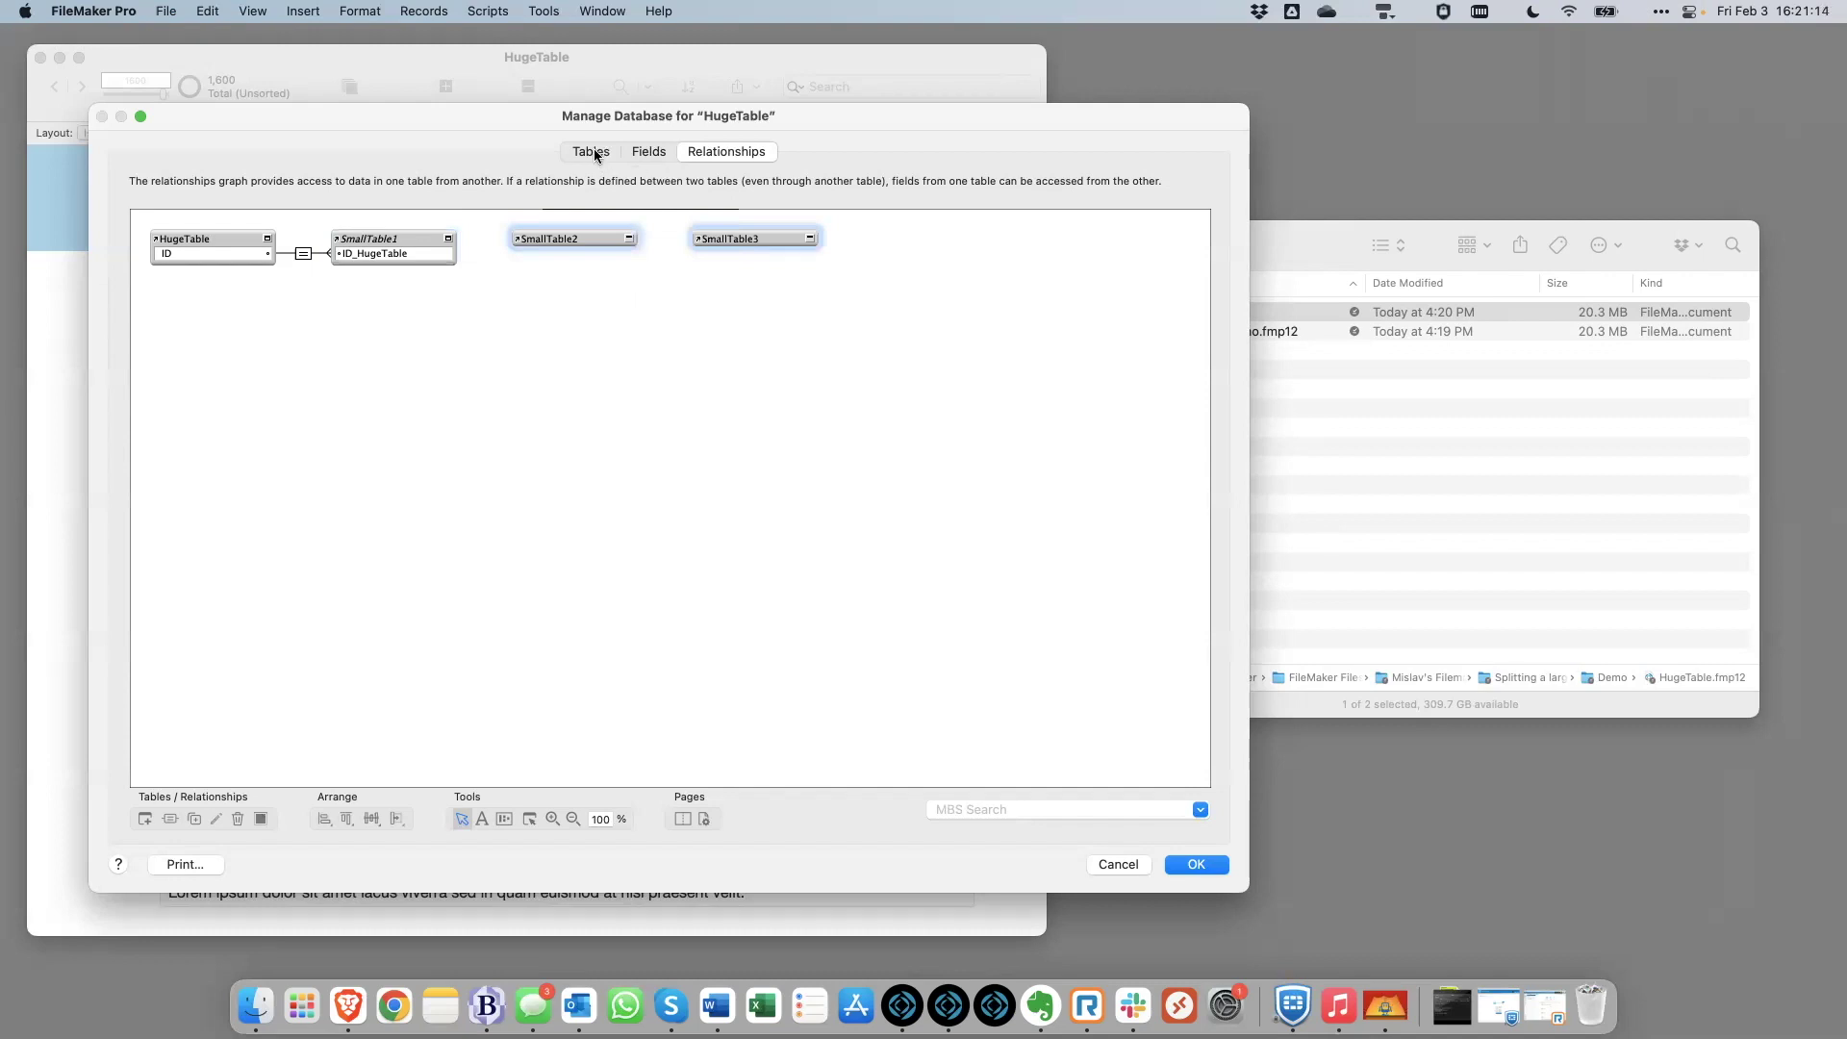
click(593, 153)
click(269, 271)
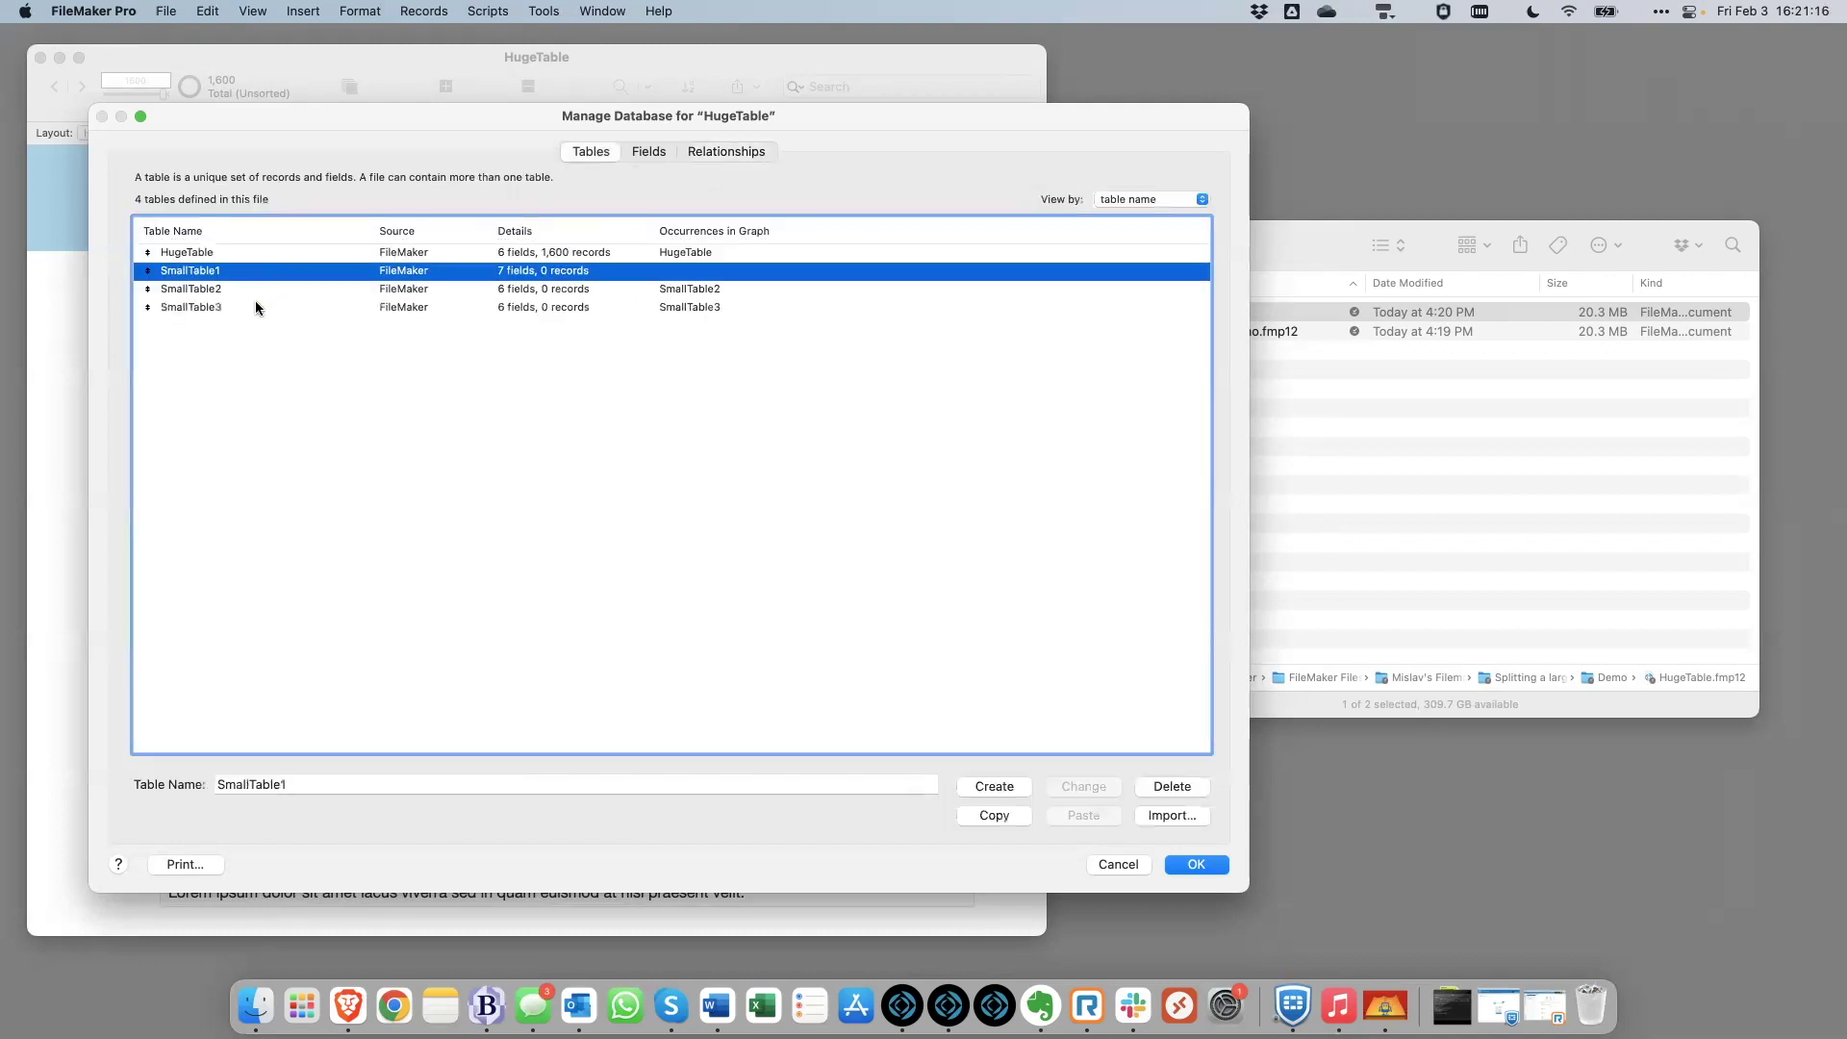
shift+click(256, 302)
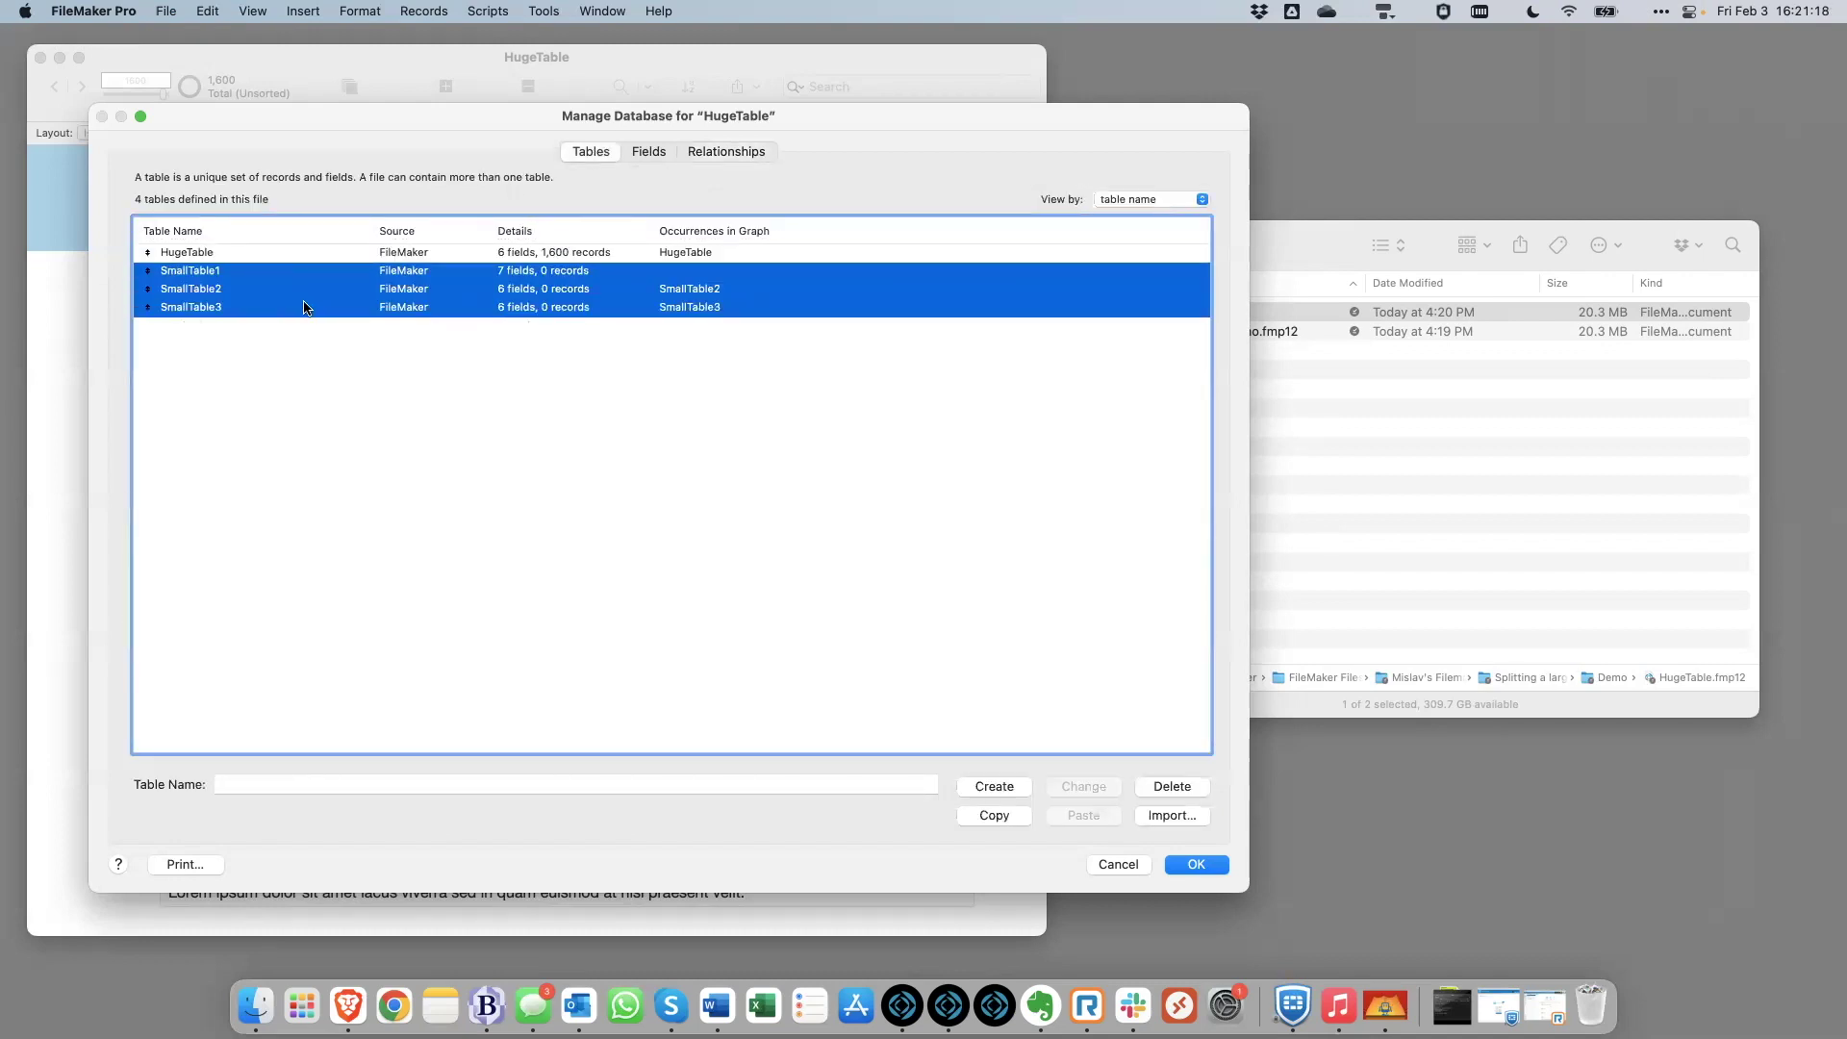
key(BackSpace)
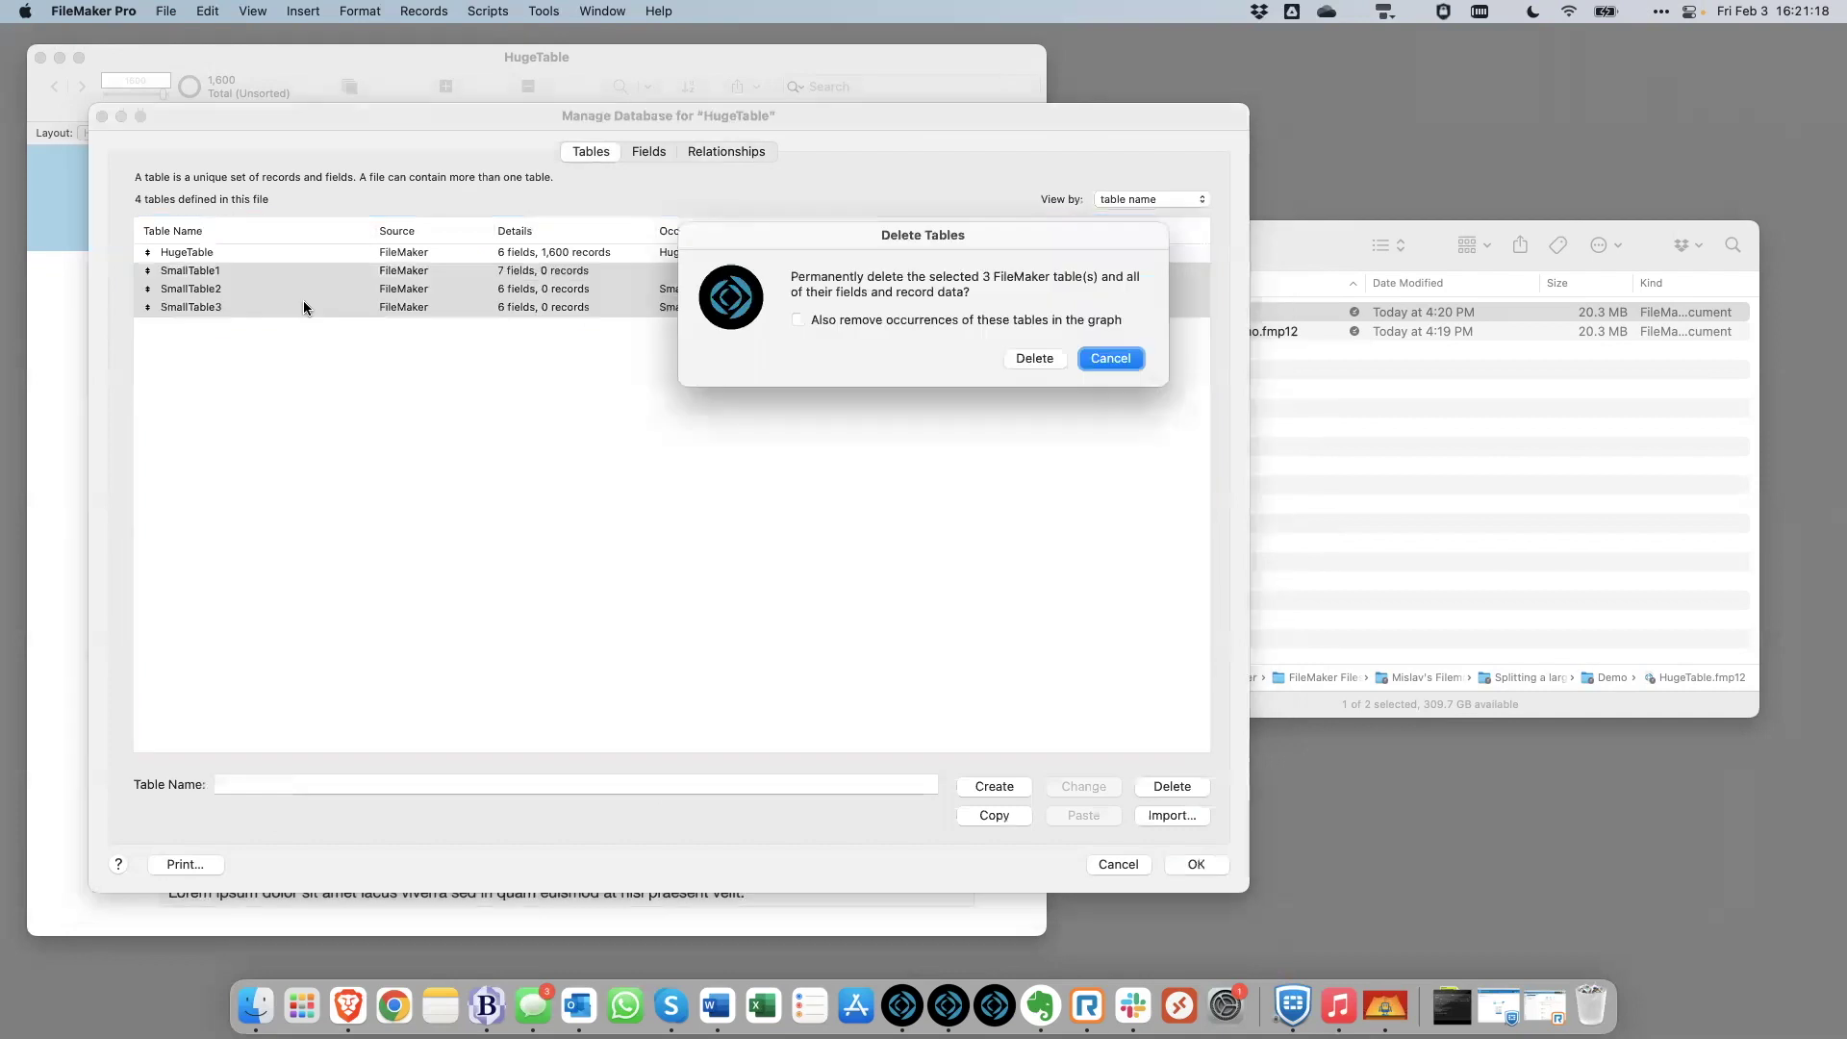
click(839, 321)
click(1037, 359)
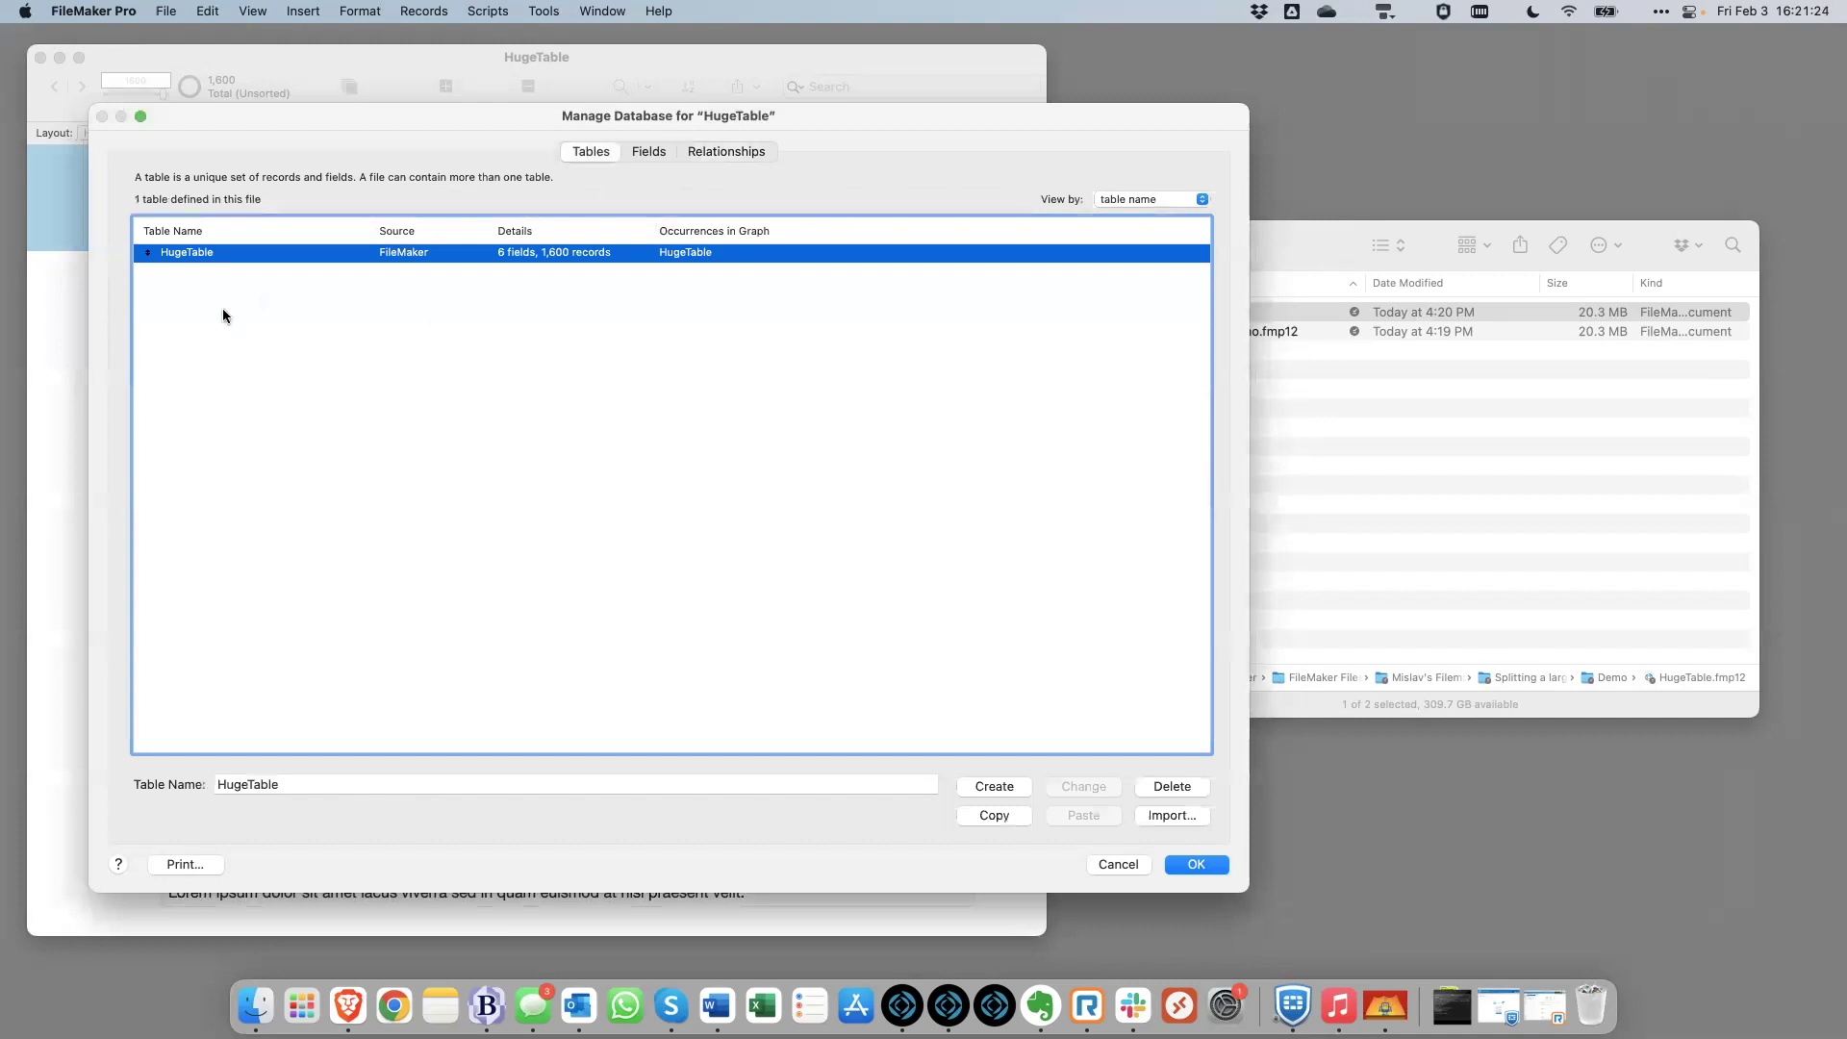
Check the cleaned-up relationships graph and save the Manage Database changes
click(727, 150)
drag(522, 291, 904, 216)
click(1197, 865)
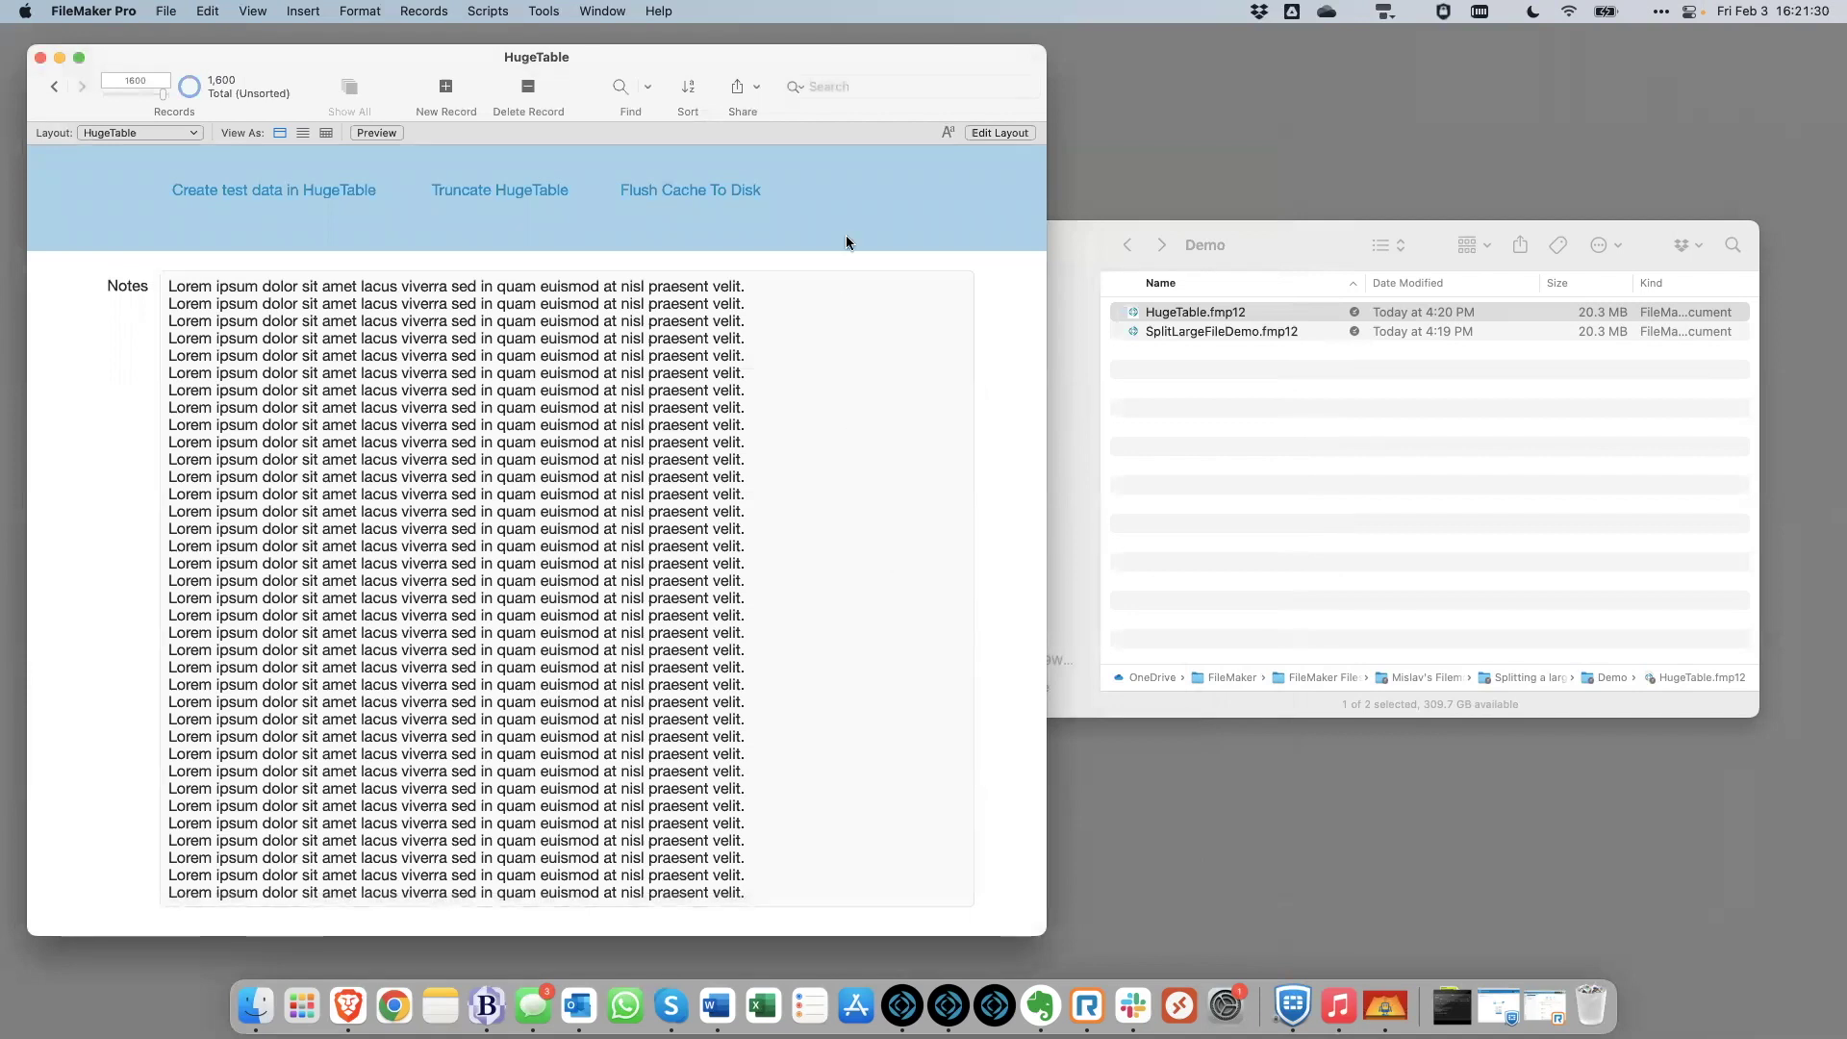
Delete every script except Truncate HugeTable in Script Workspace, then close it
key(super+shift+s)
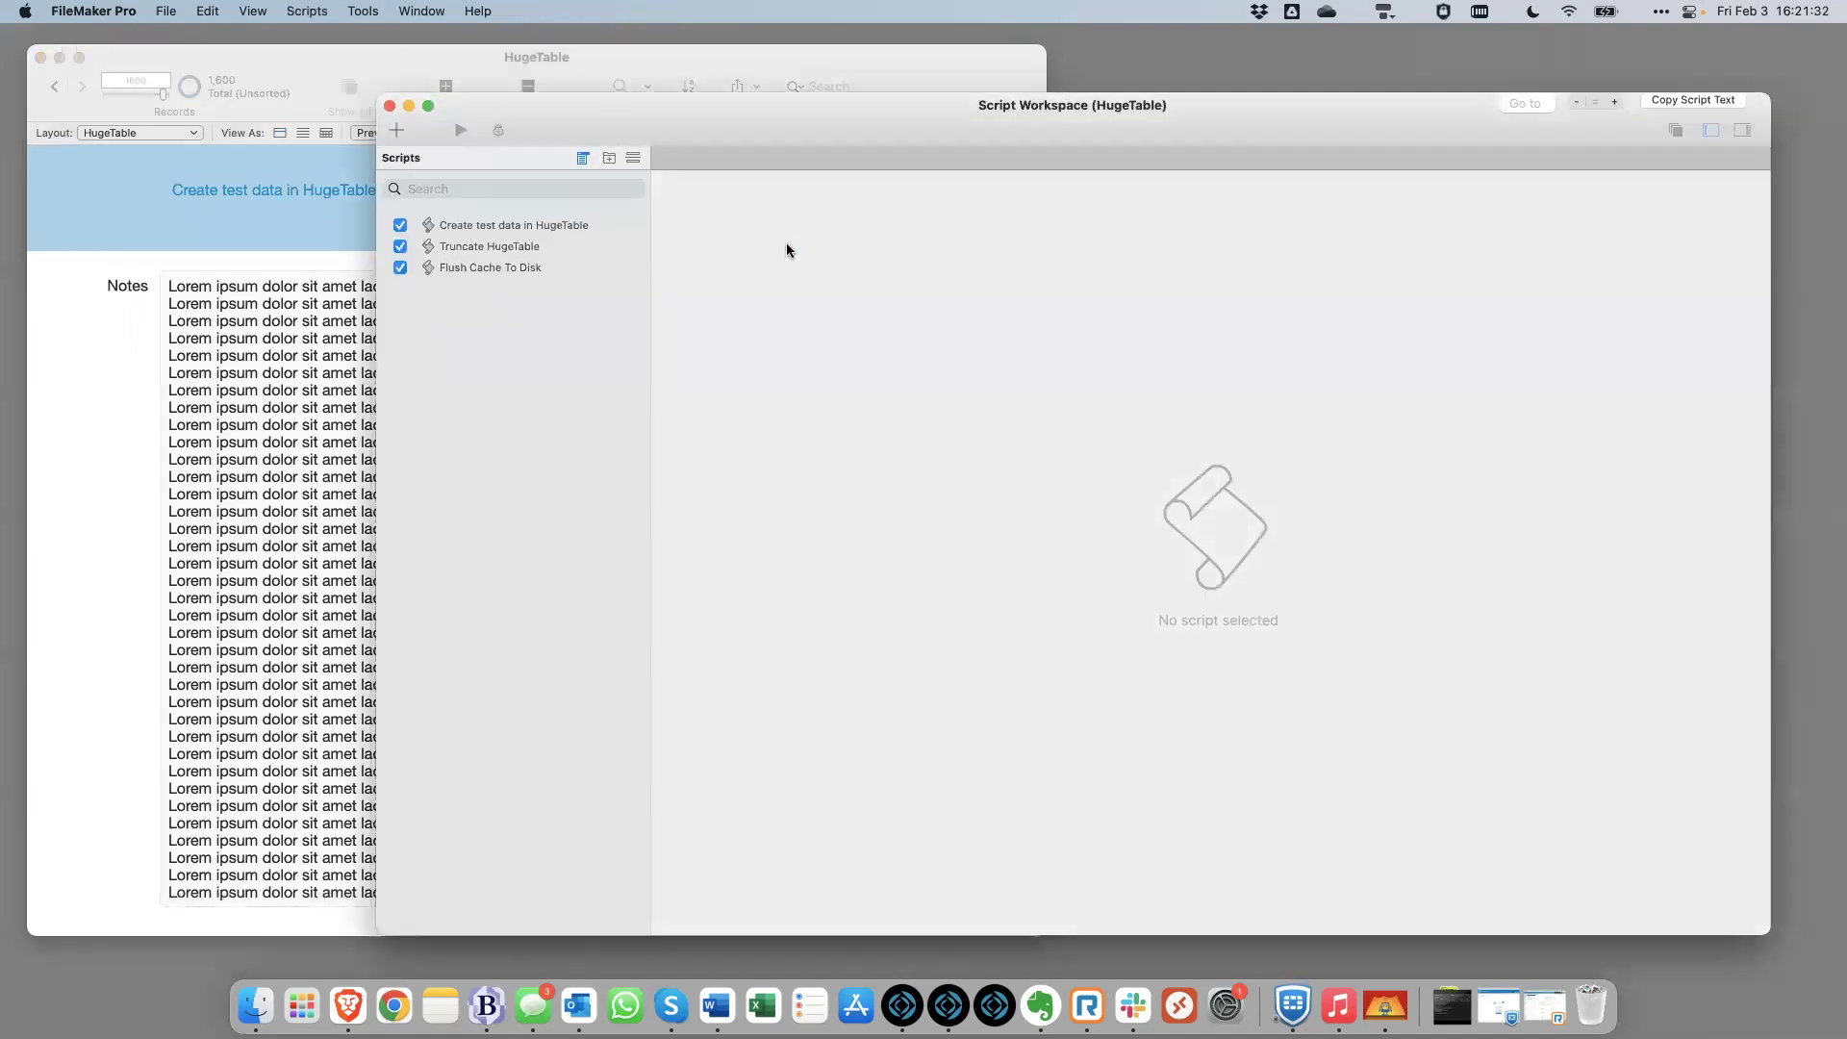
click(536, 232)
key(super+a)
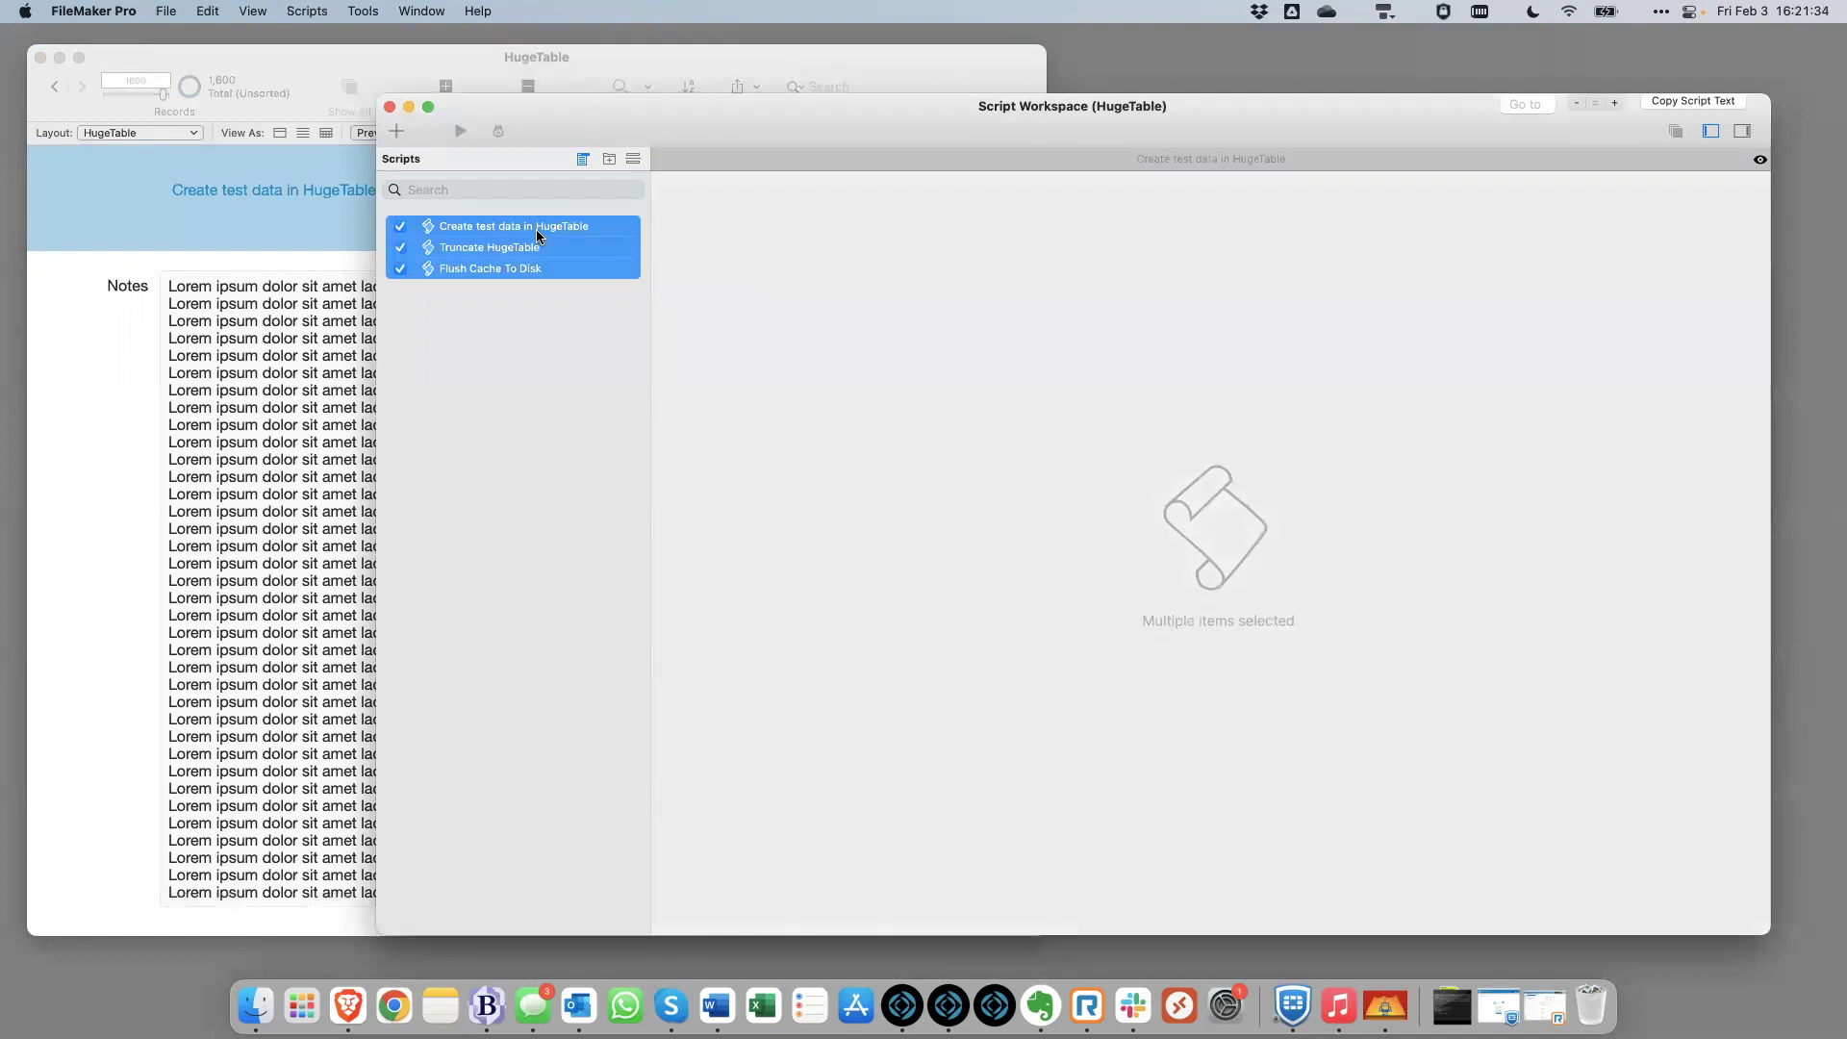
super+click(496, 248)
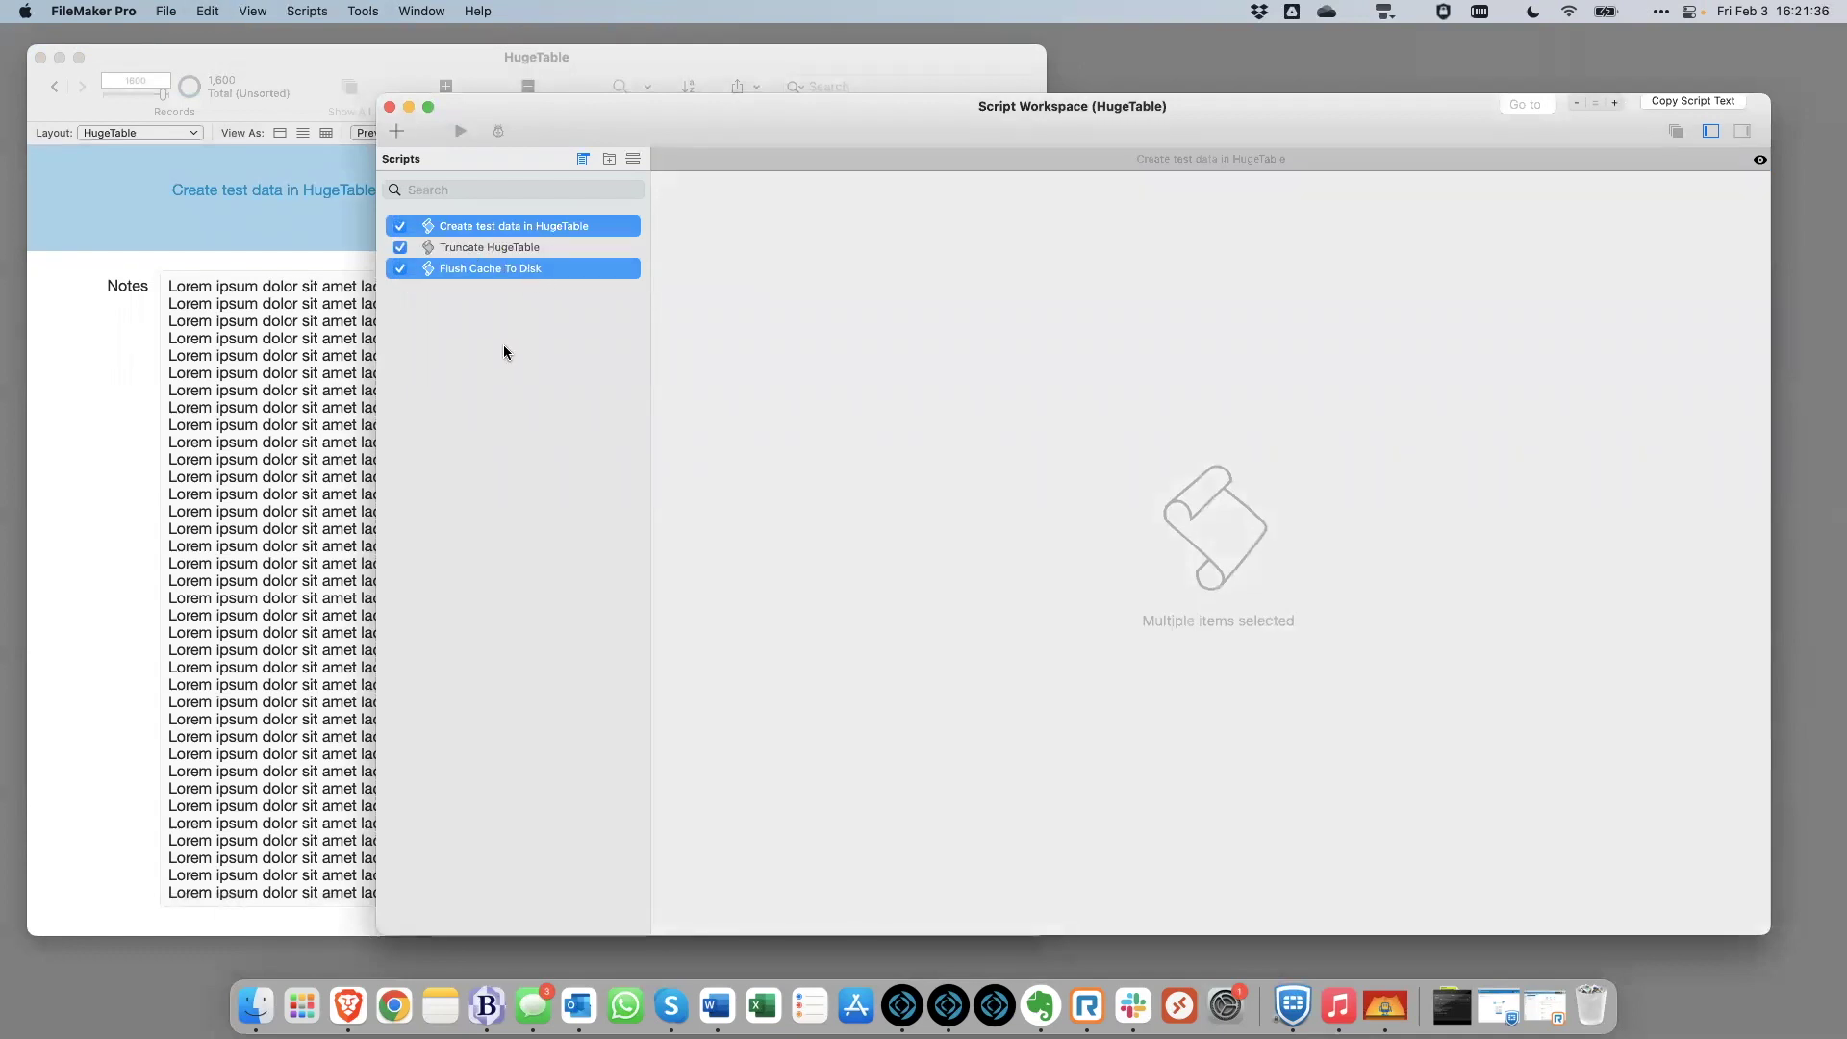
key(Delete)
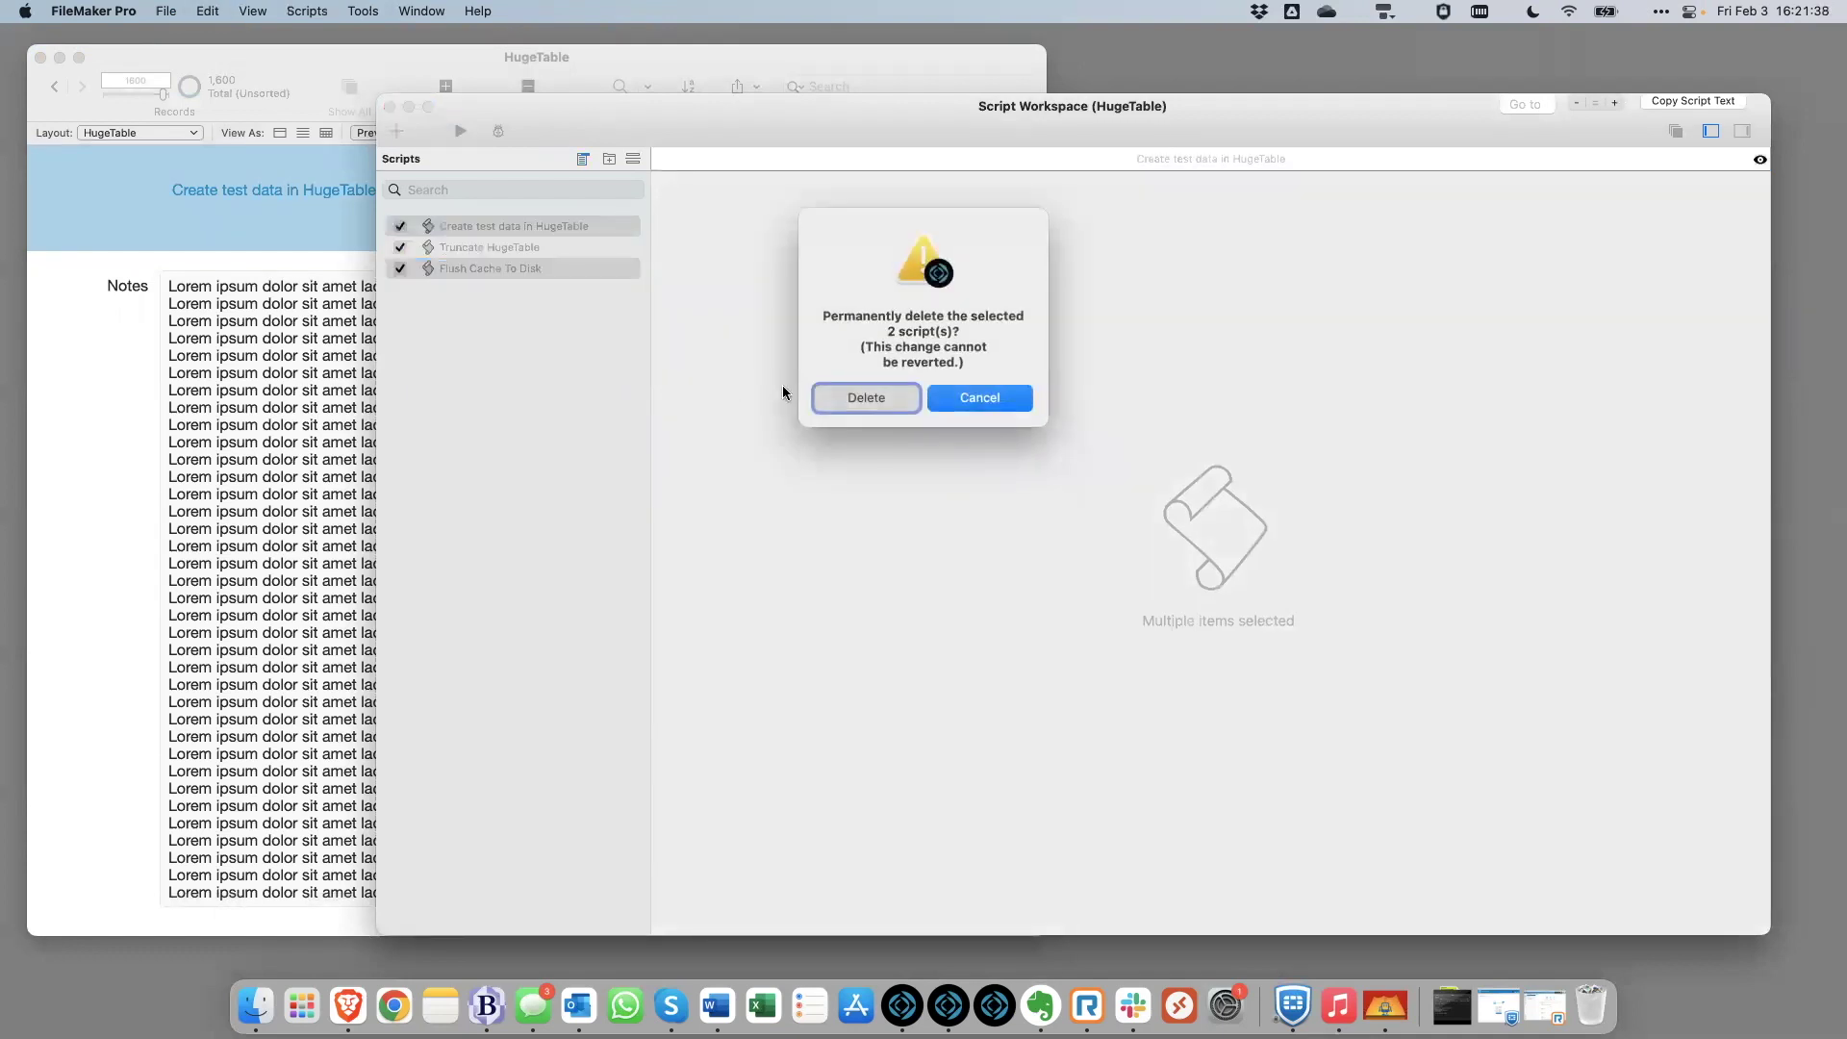
key(Return)
click(540, 340)
key(super+w)
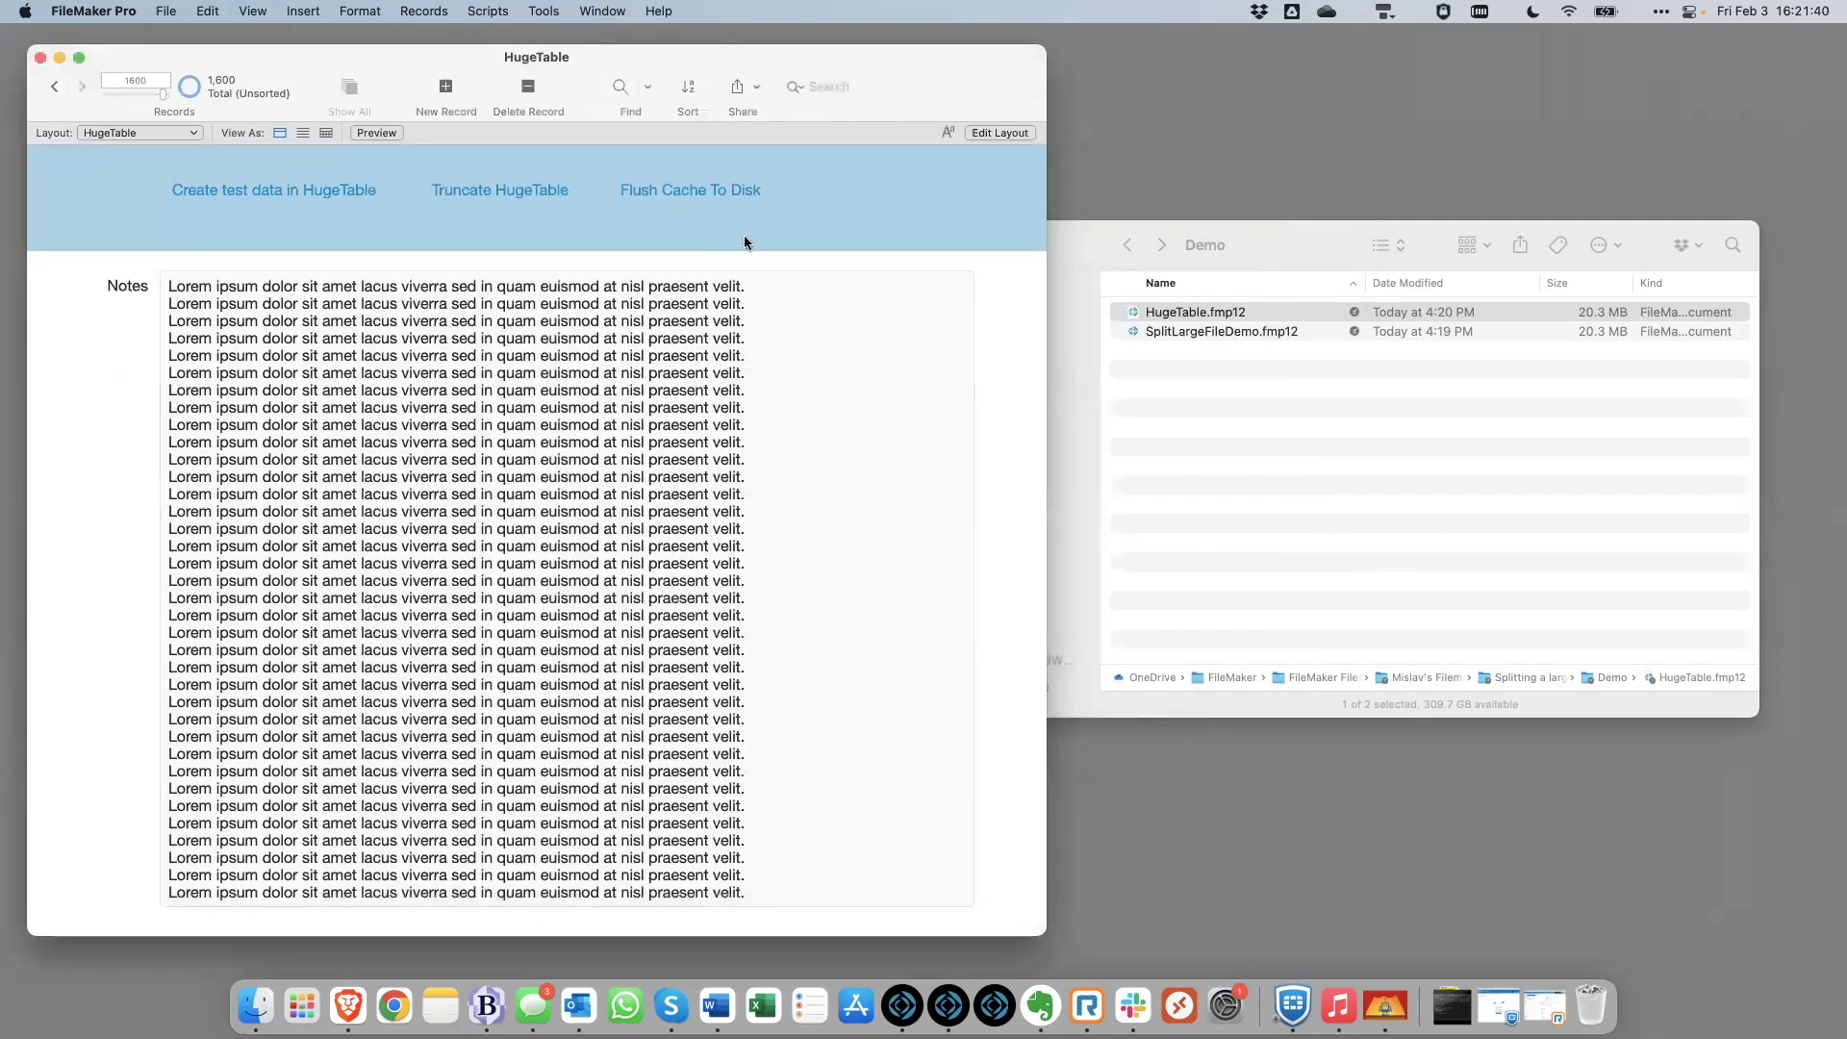
Select and permanently delete the SmallTable2 and SmallTable3 layouts, then close Manage Layouts
key(shift+super+l)
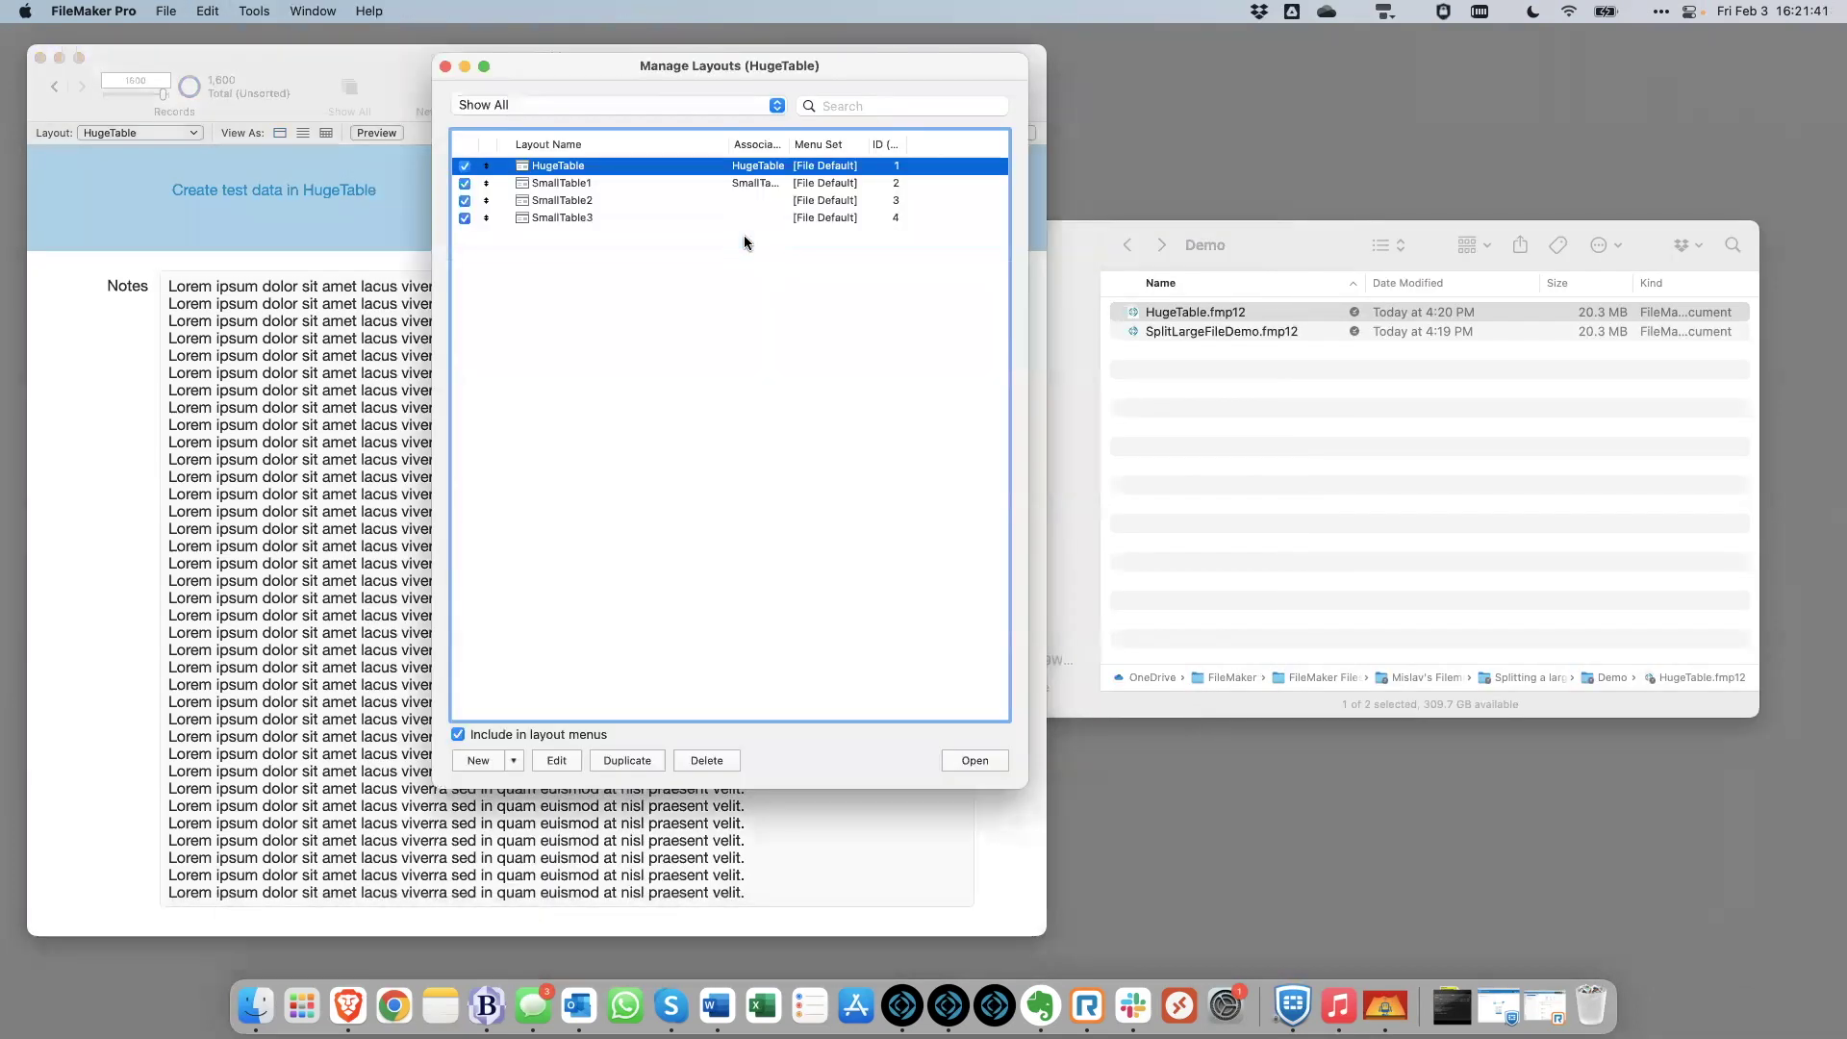
click(586, 185)
click(616, 201)
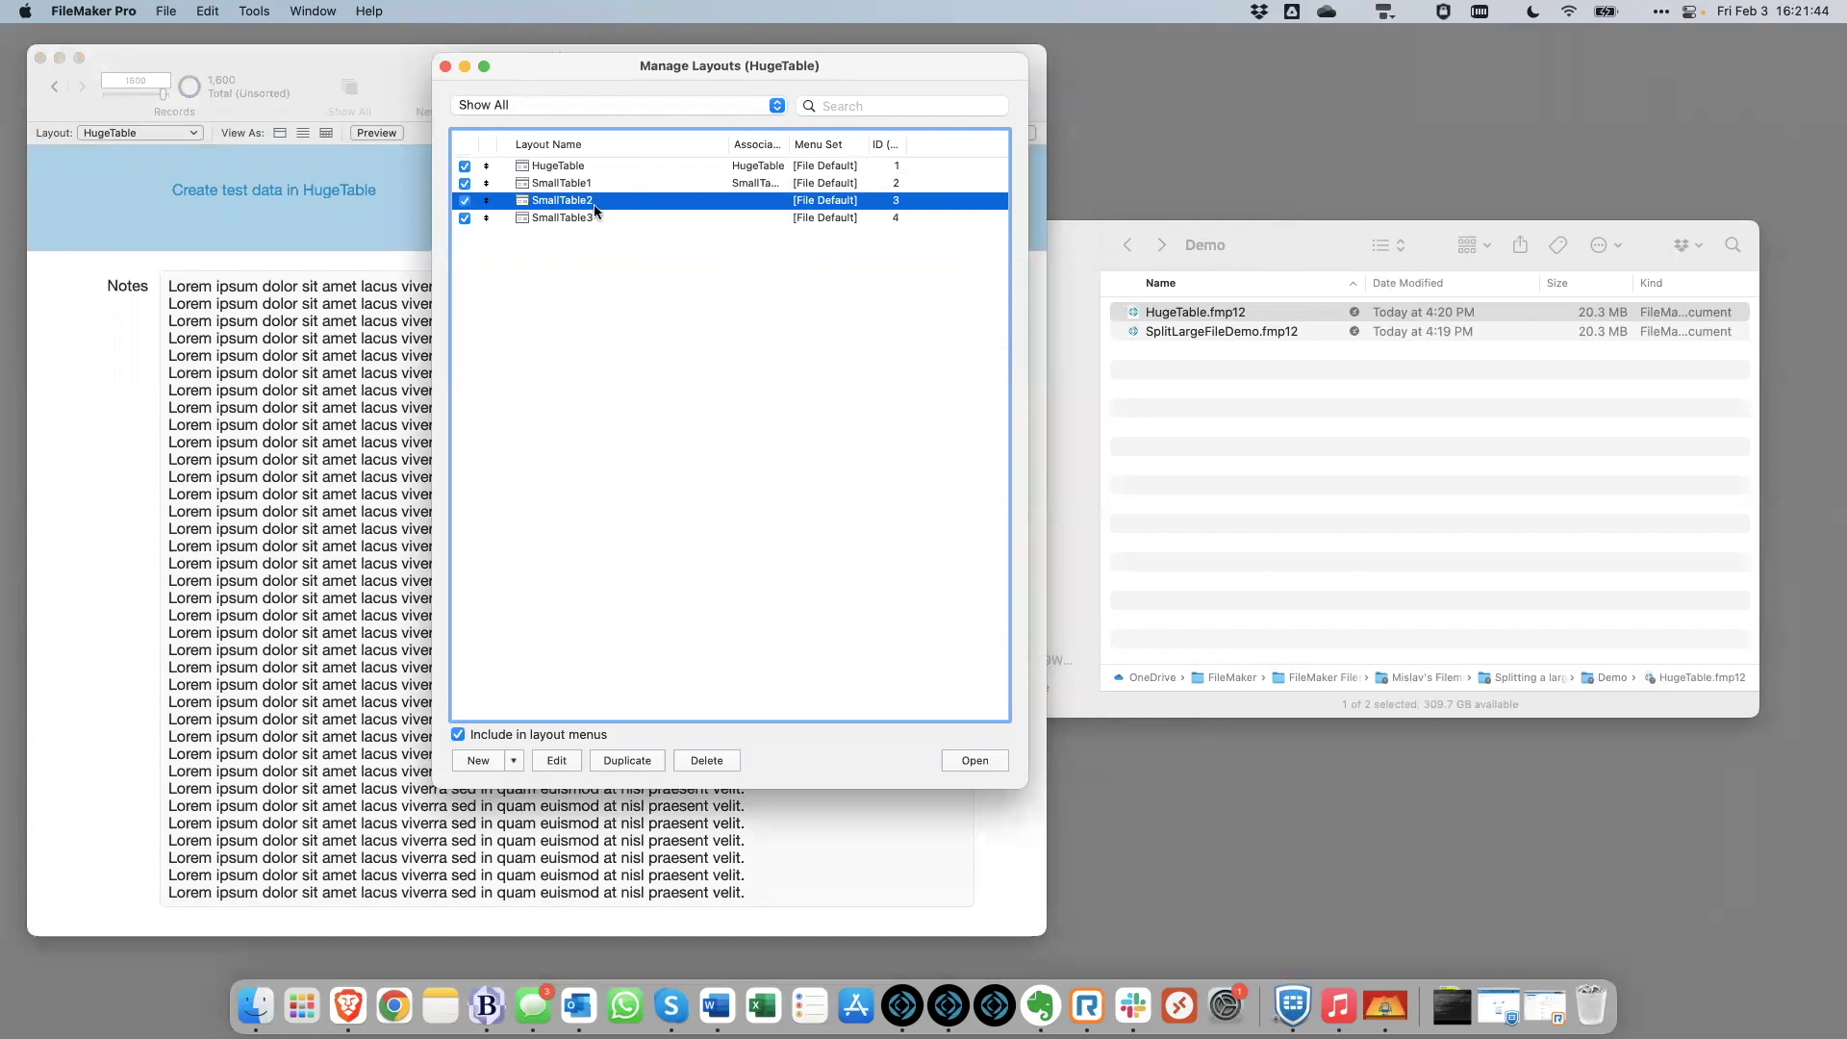
shift+click(581, 217)
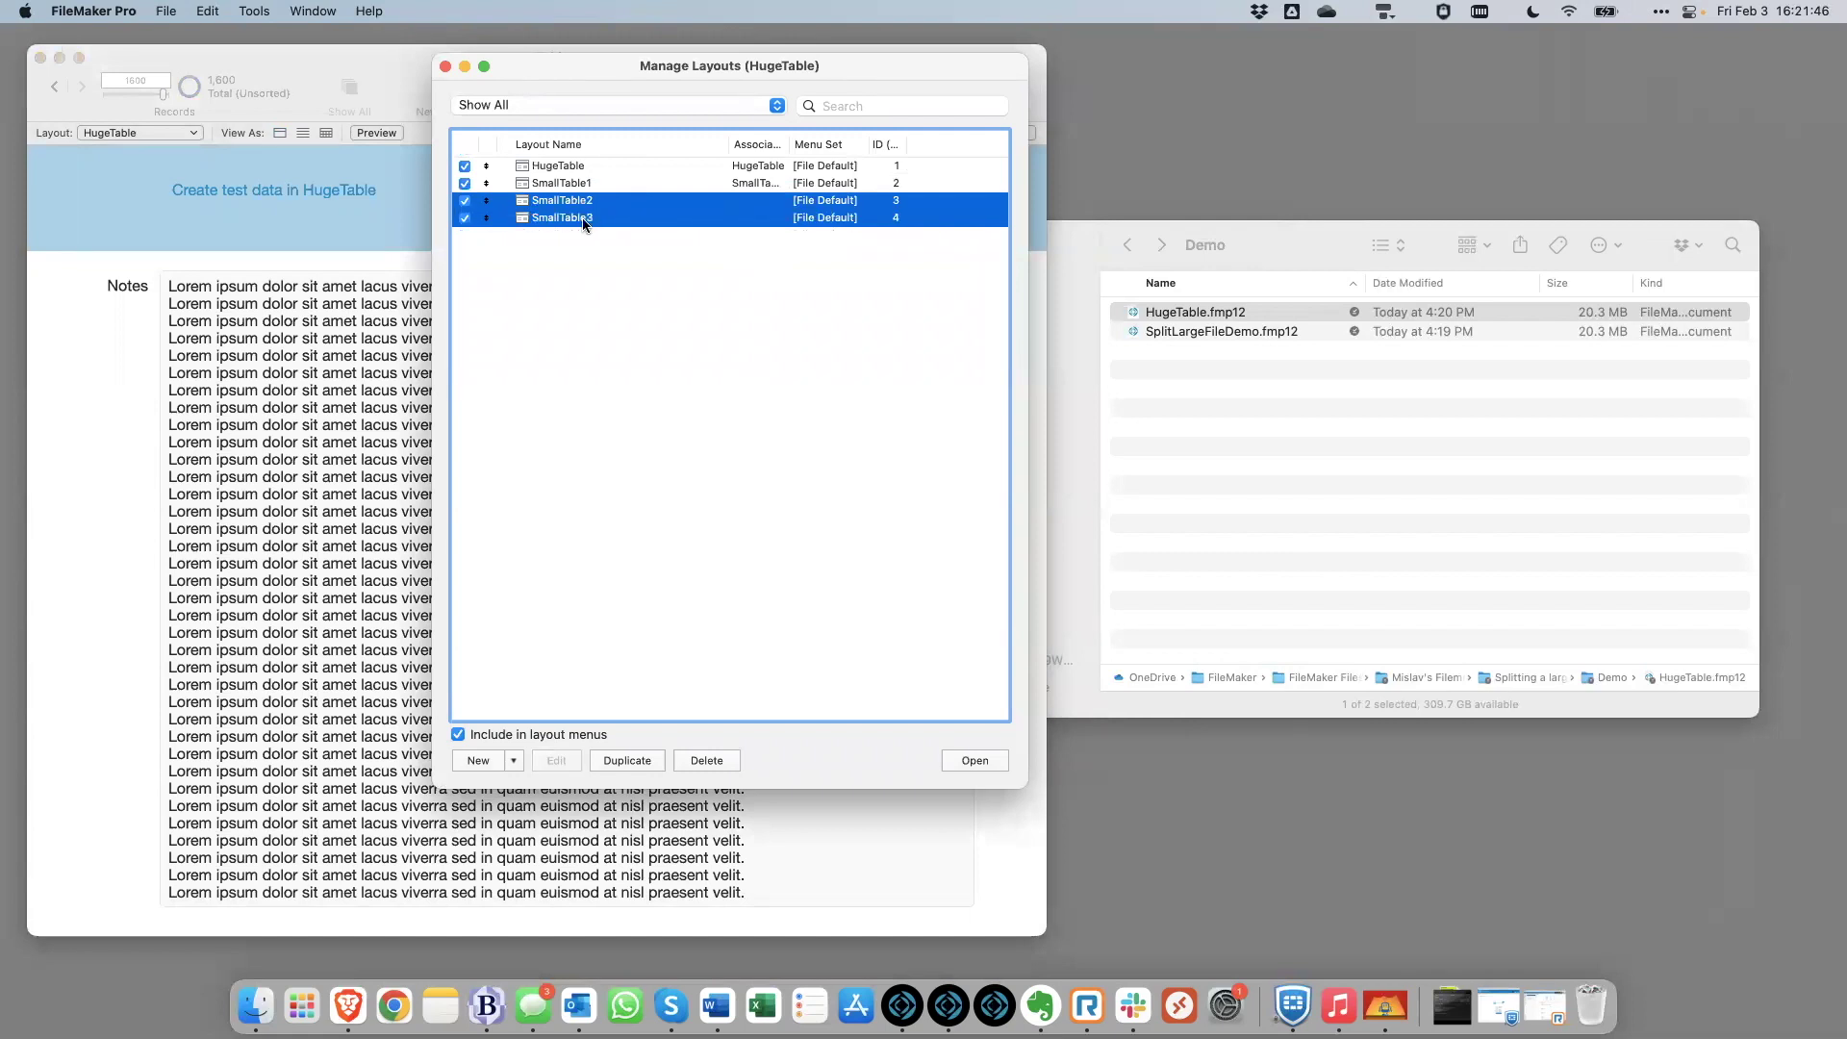
click(707, 760)
click(838, 394)
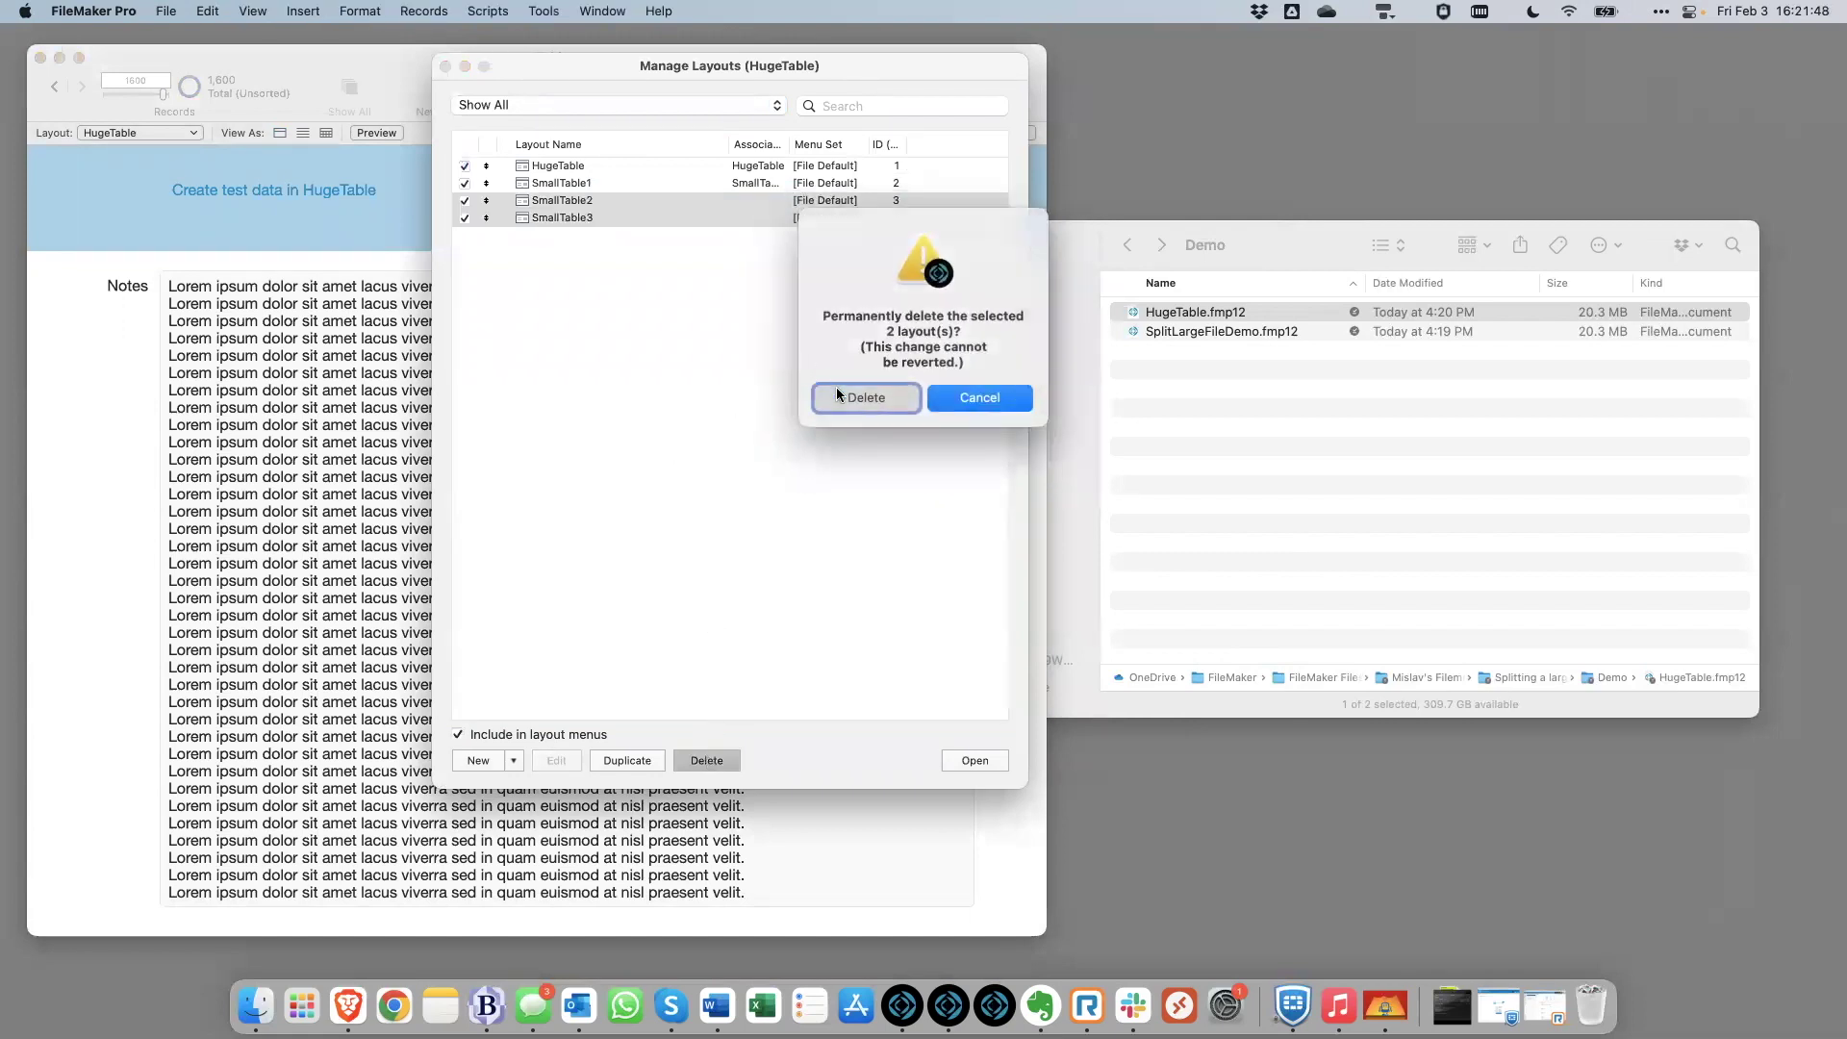
click(445, 66)
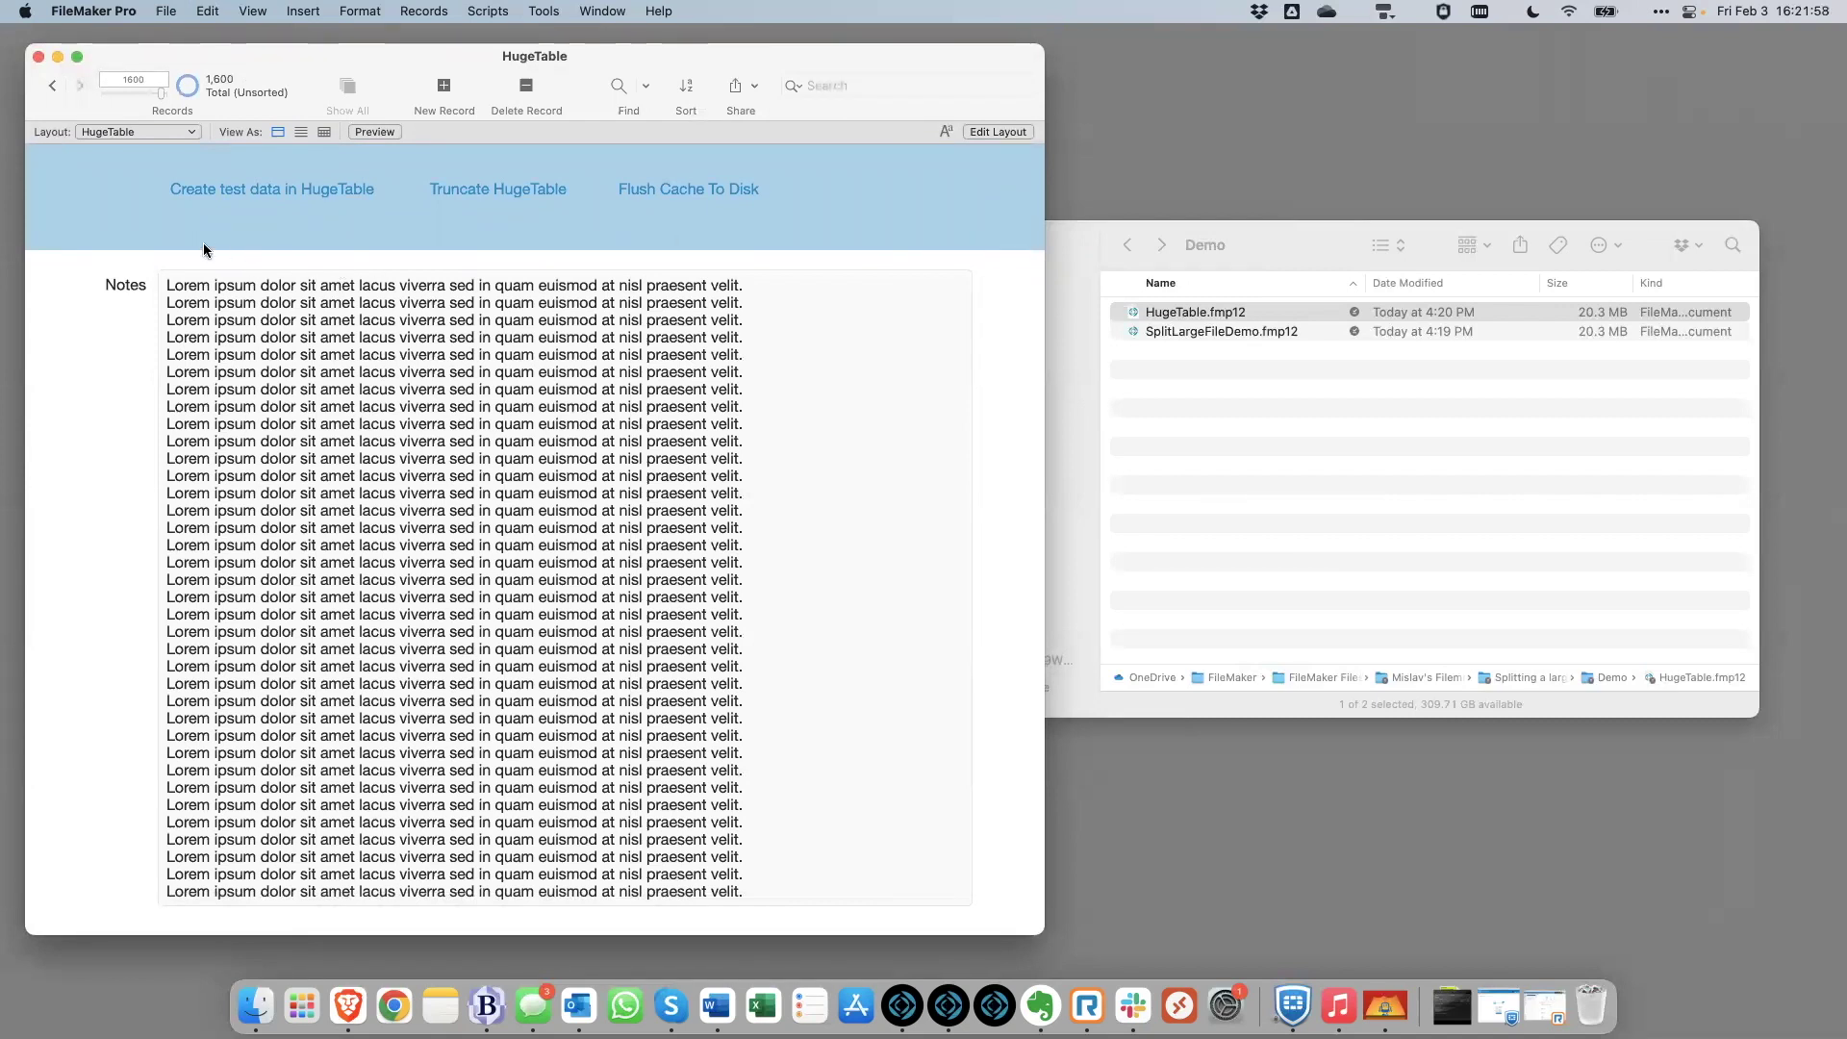
Create a new table named 'blank' in Manage Database
key(super+shift+d)
click(590, 151)
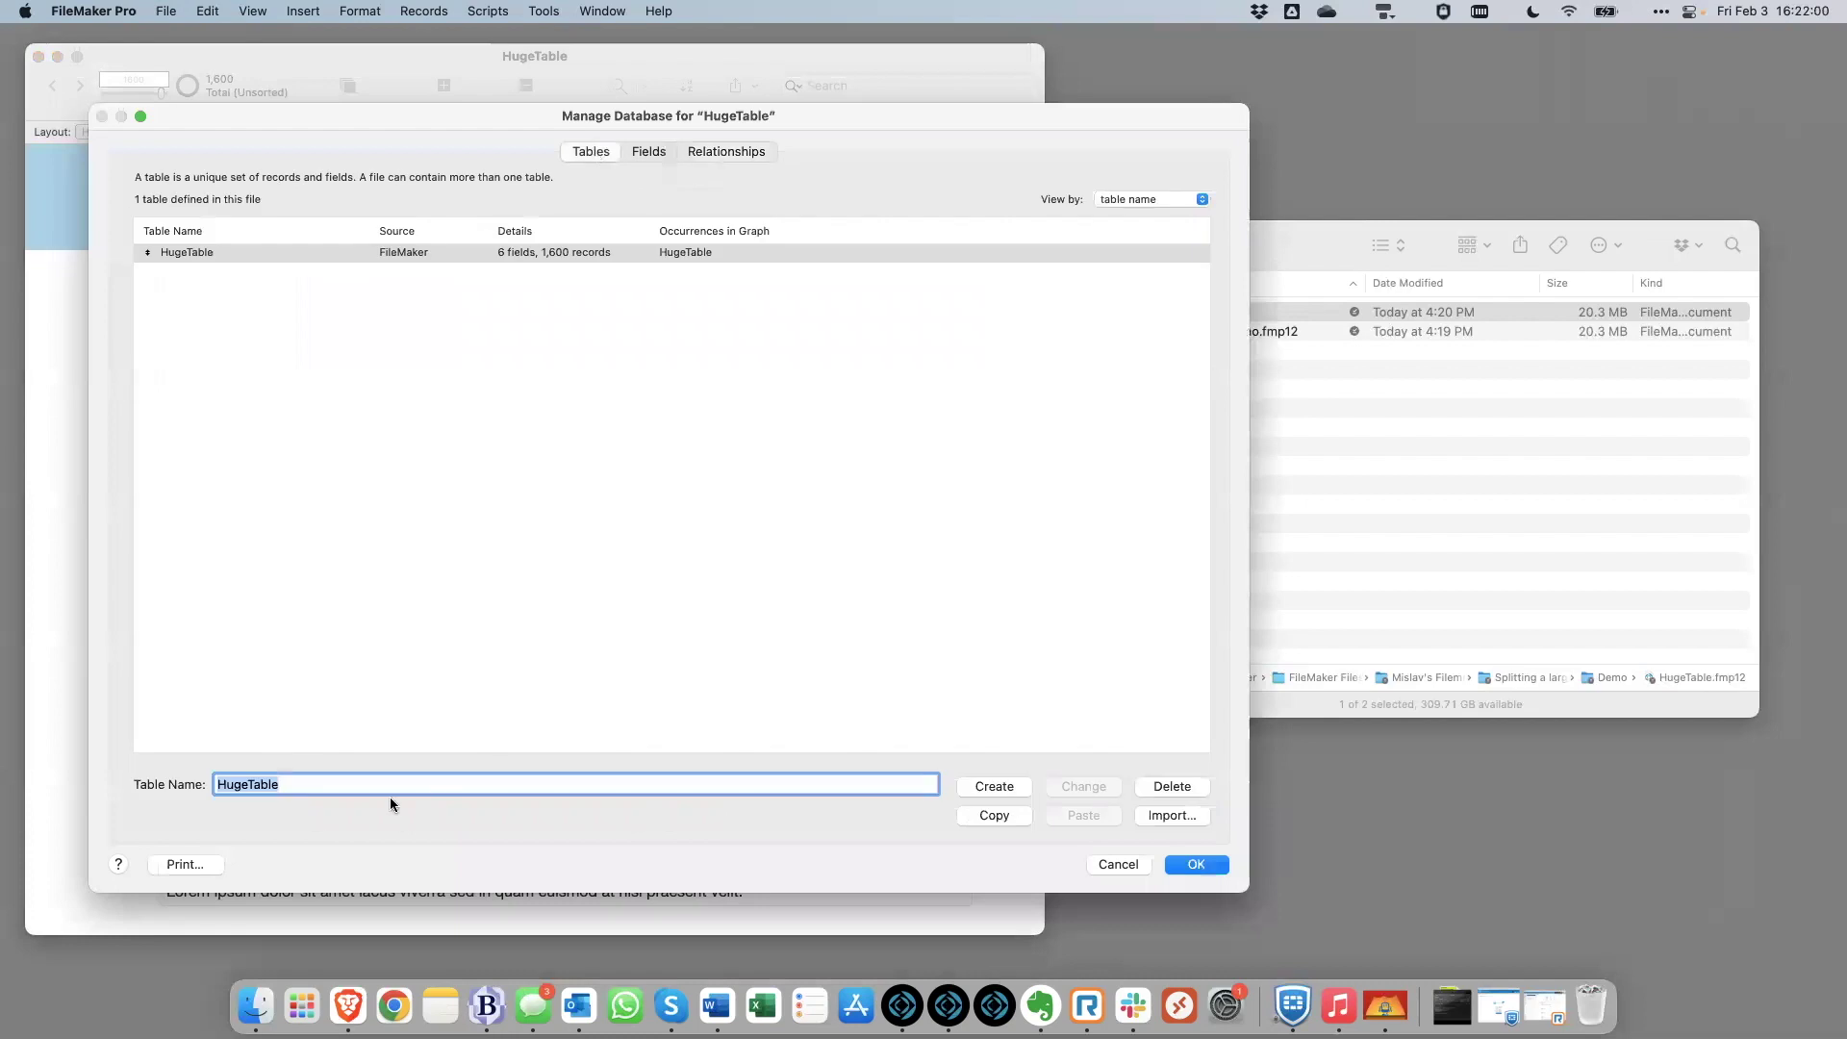
text(blank)
key(Return)
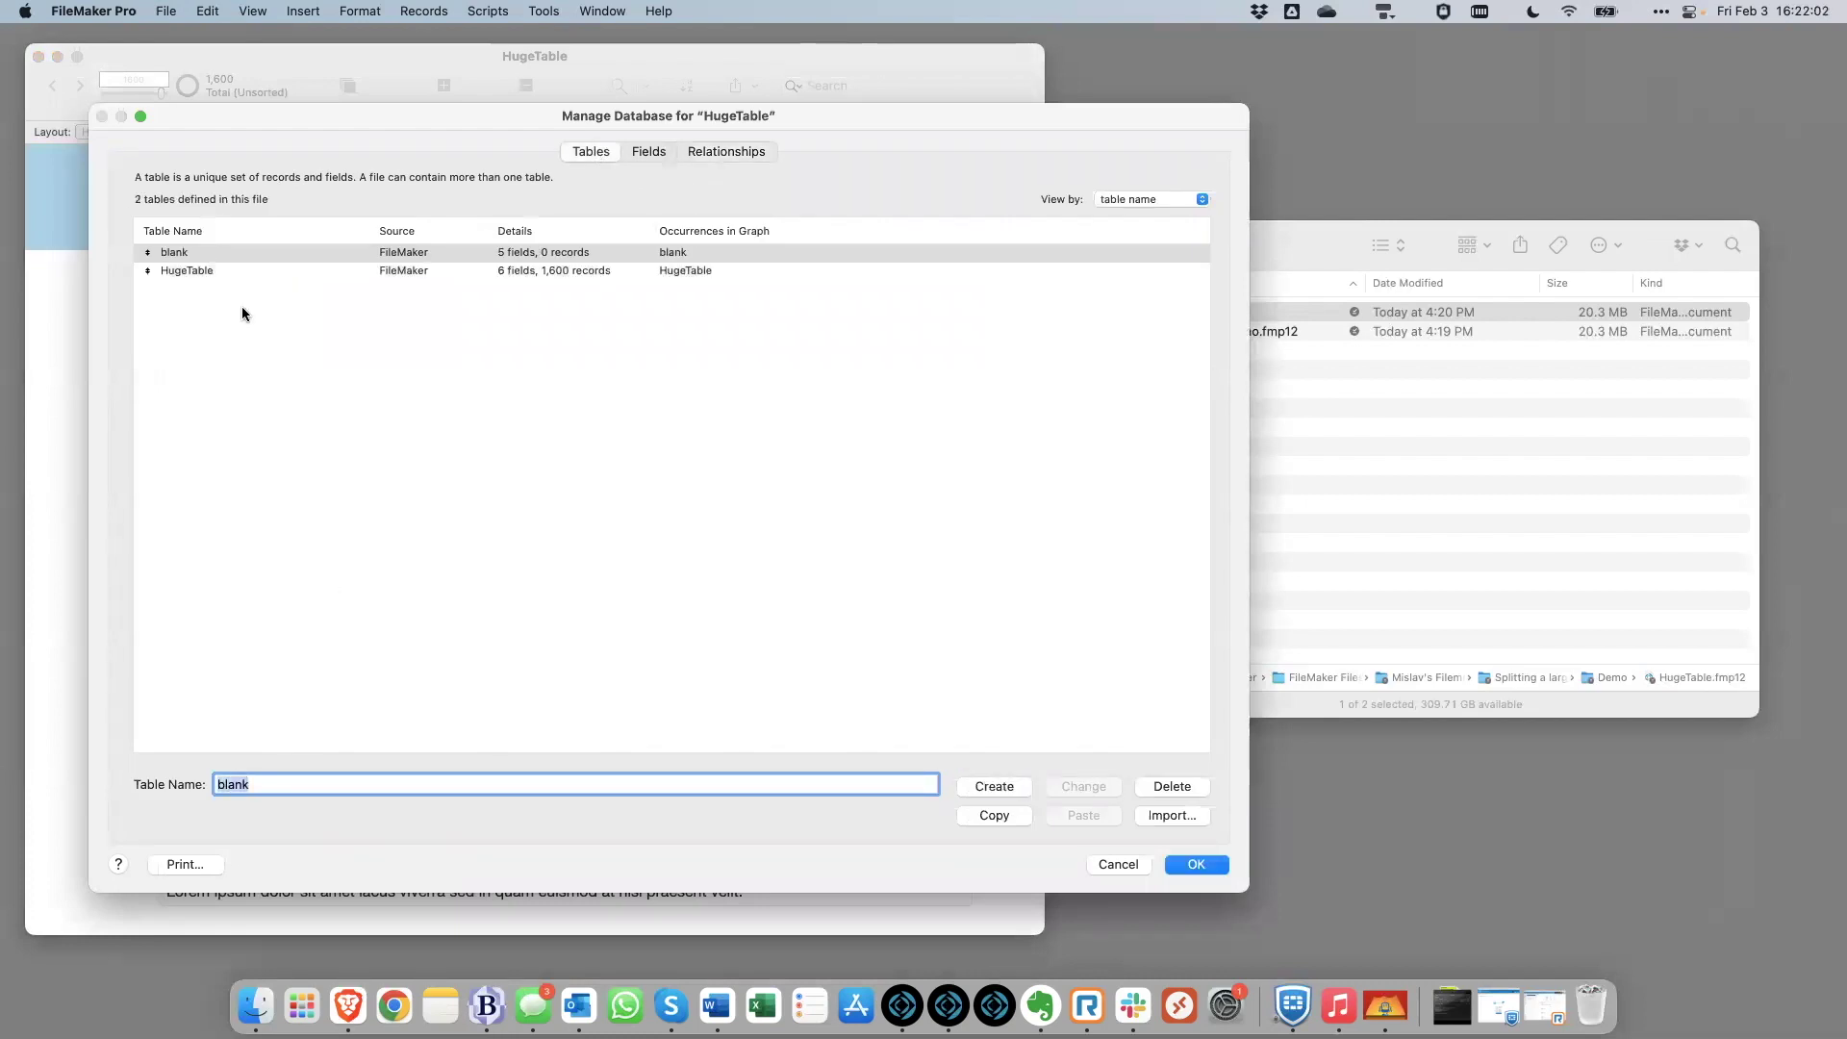
Remove all five default fields from the blank table and save the database changes
double_click(231, 252)
key(super+a)
key(BackSpace)
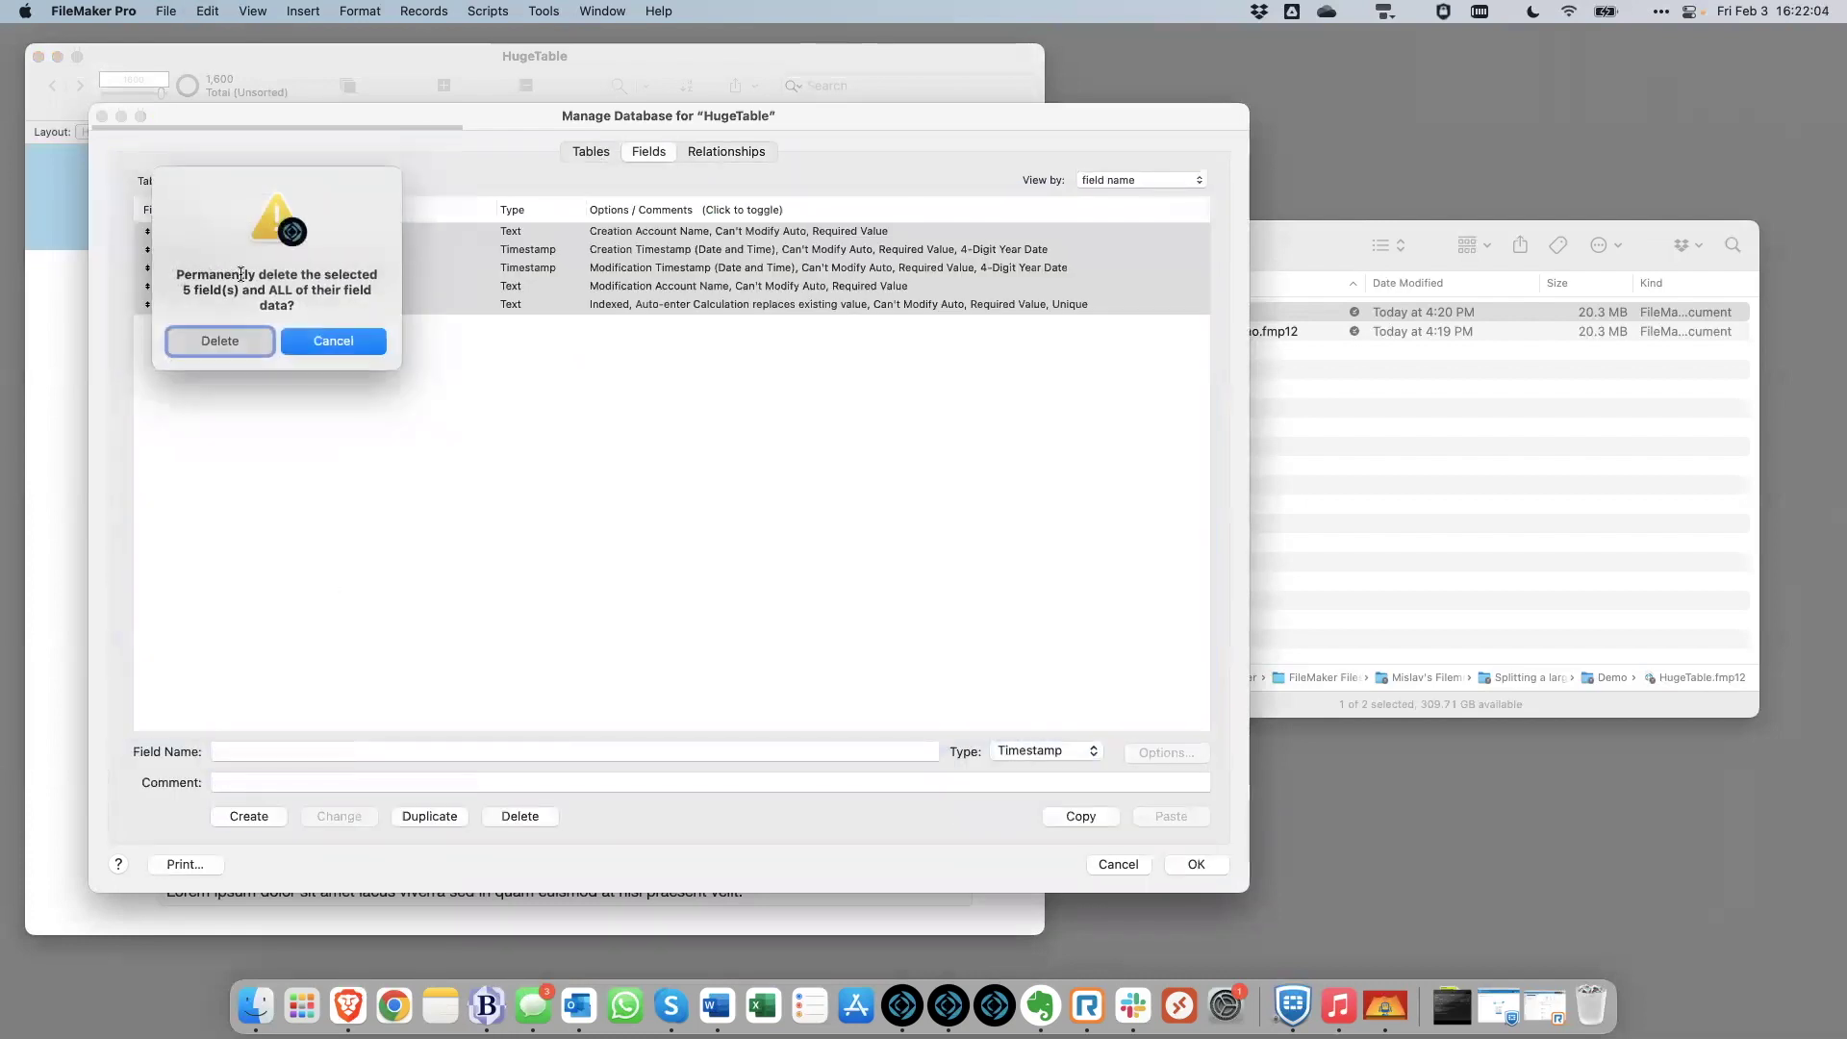
click(239, 340)
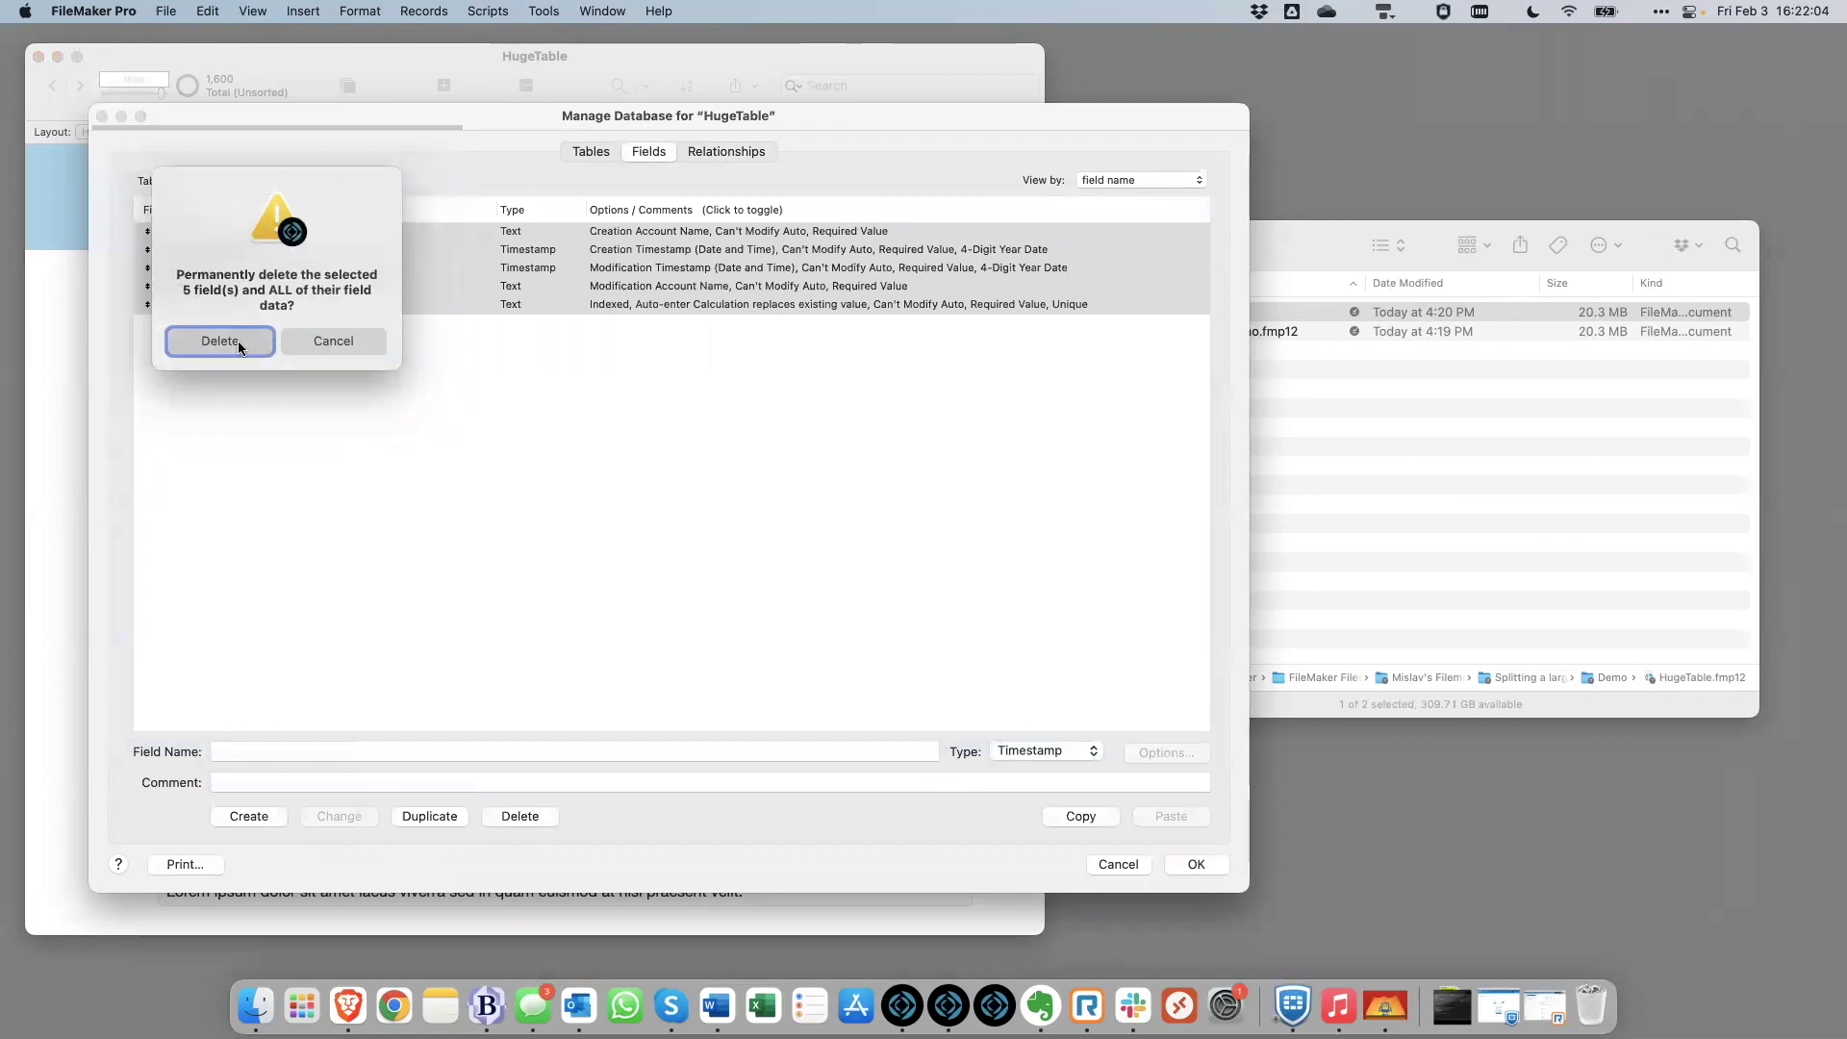
click(1197, 864)
key(shift+super+l)
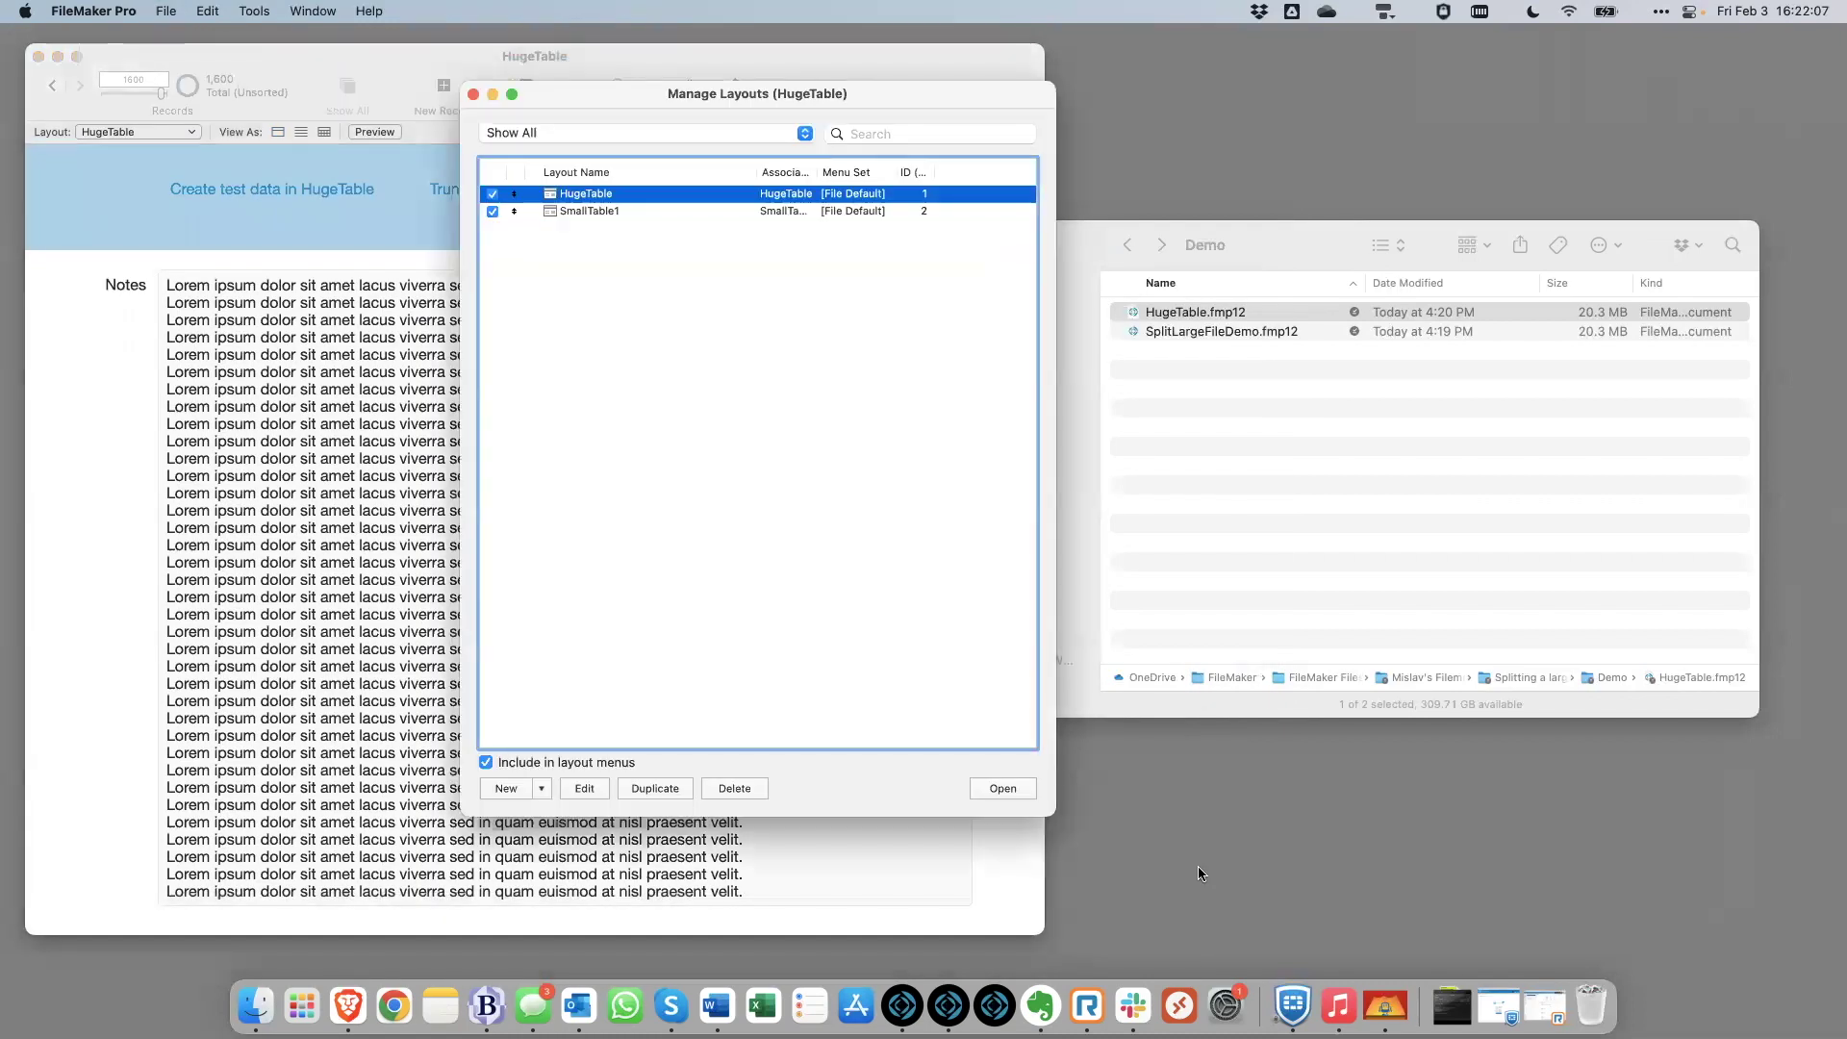
Create a layout named 'File Open' showing records from the blank table
click(500, 790)
text(F)
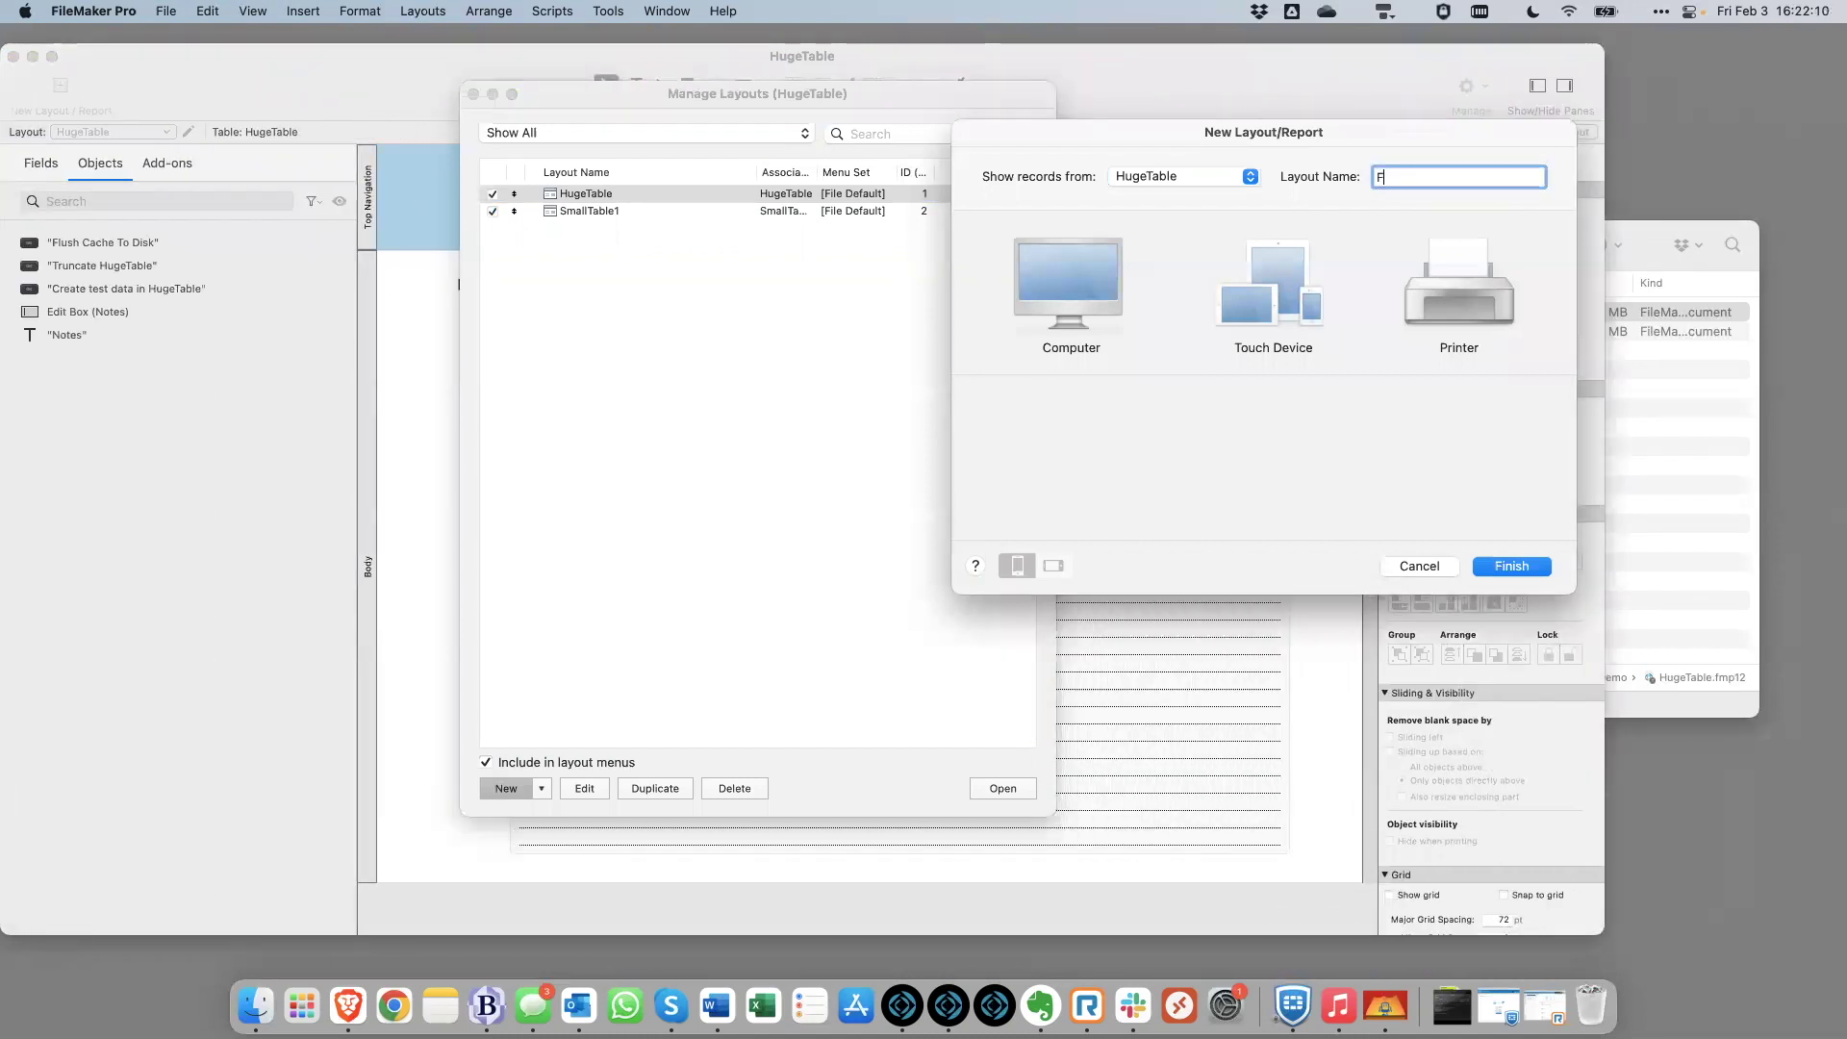
text(ile Open)
click(1127, 175)
click(1139, 157)
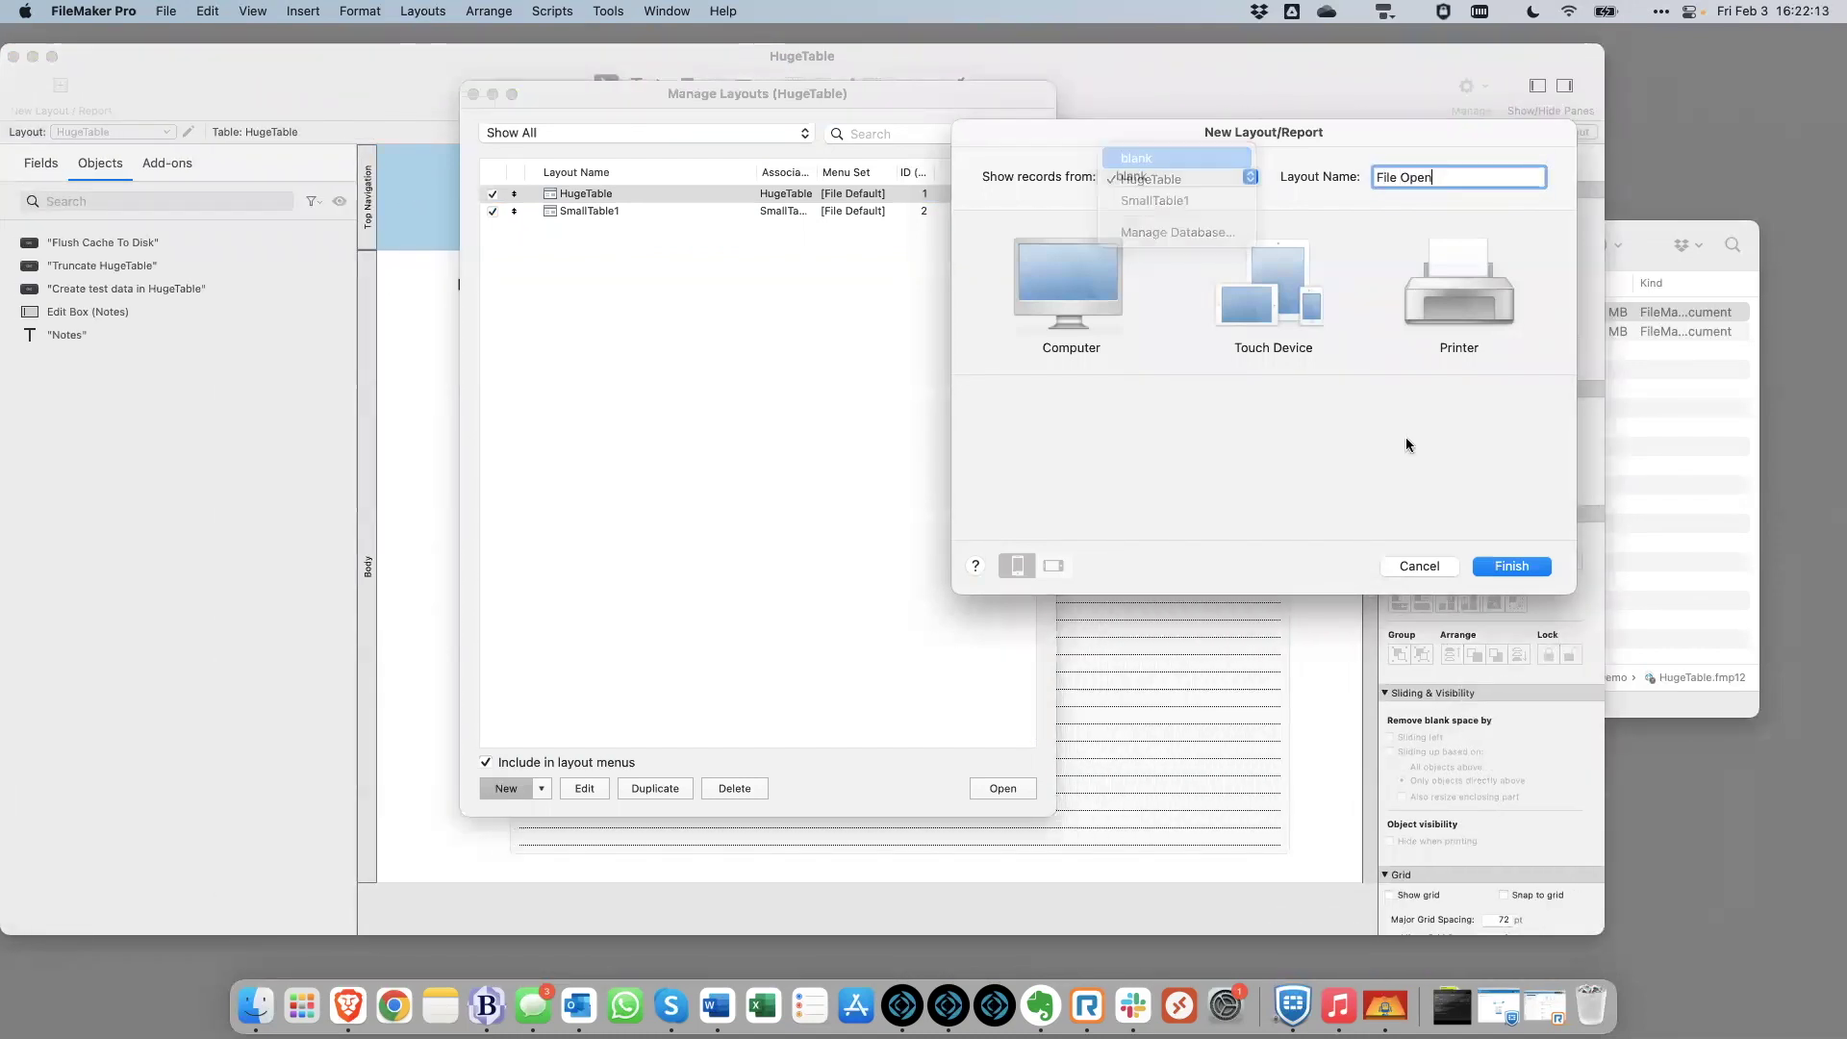
click(1512, 567)
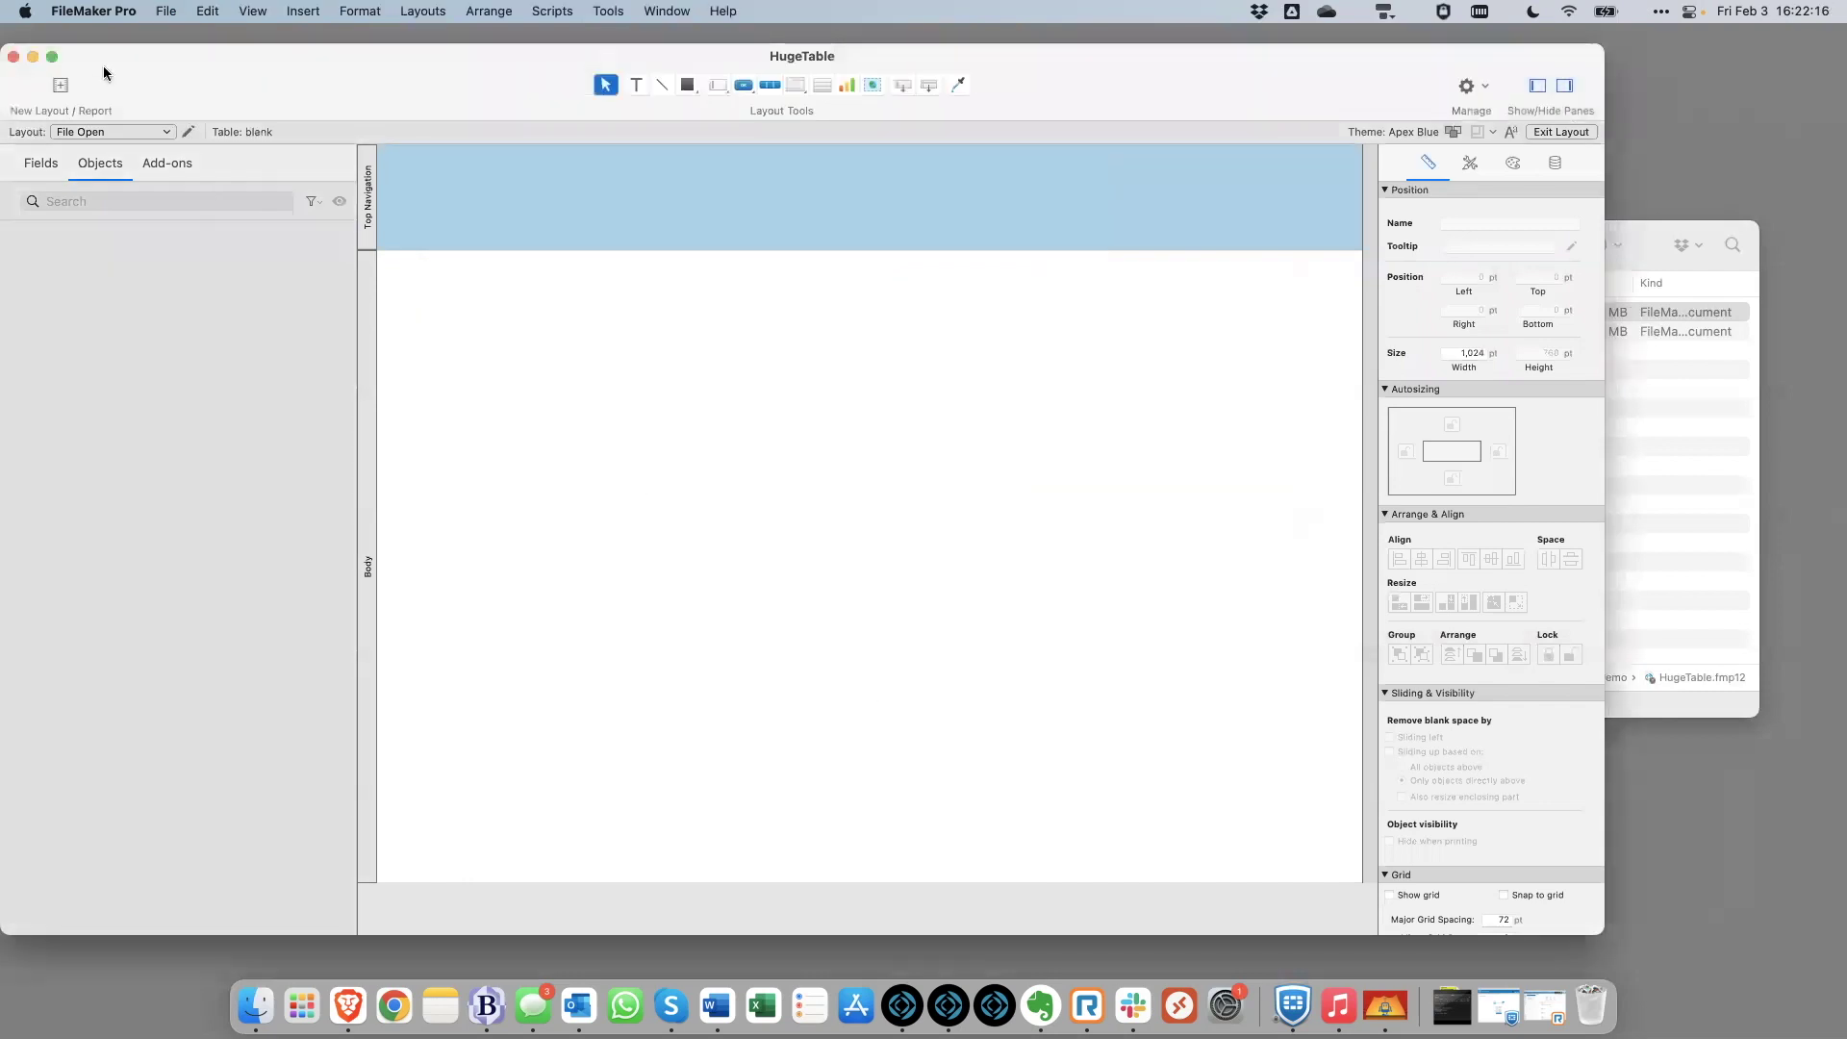
Set File Options to switch to the File Open layout when the file opens
click(165, 11)
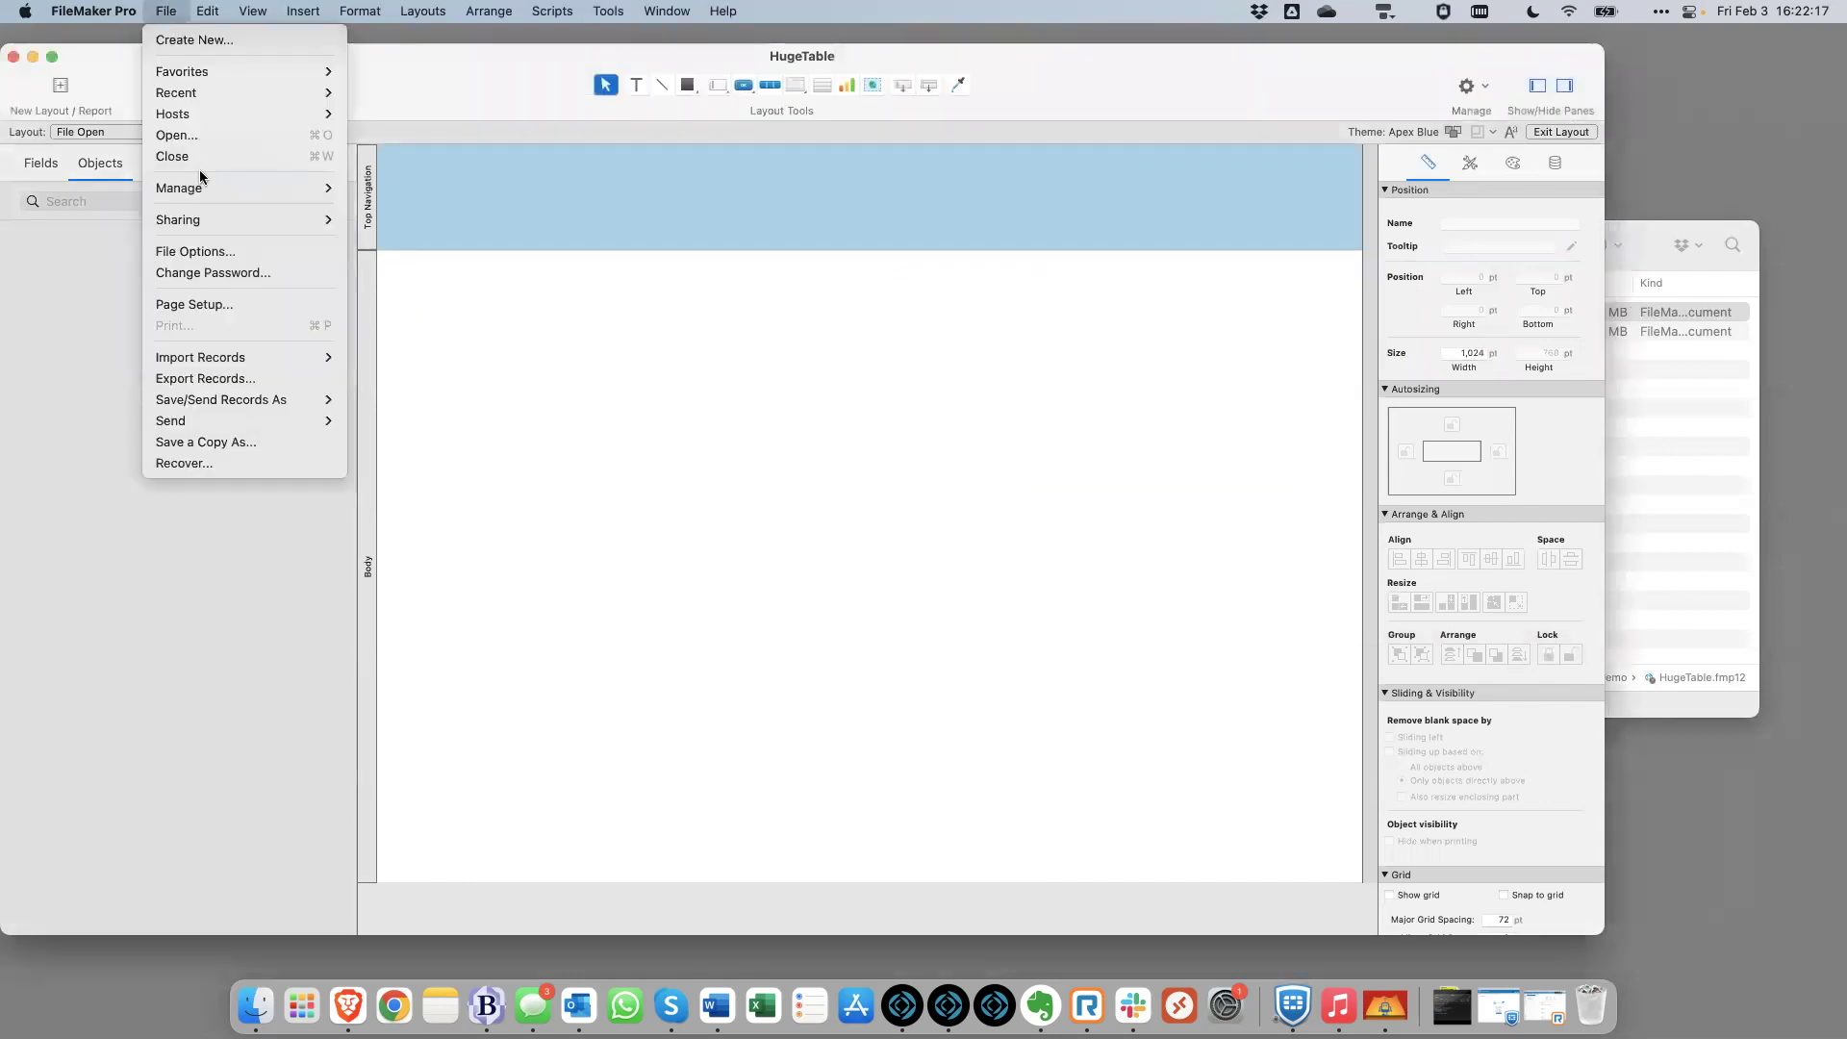
click(212, 251)
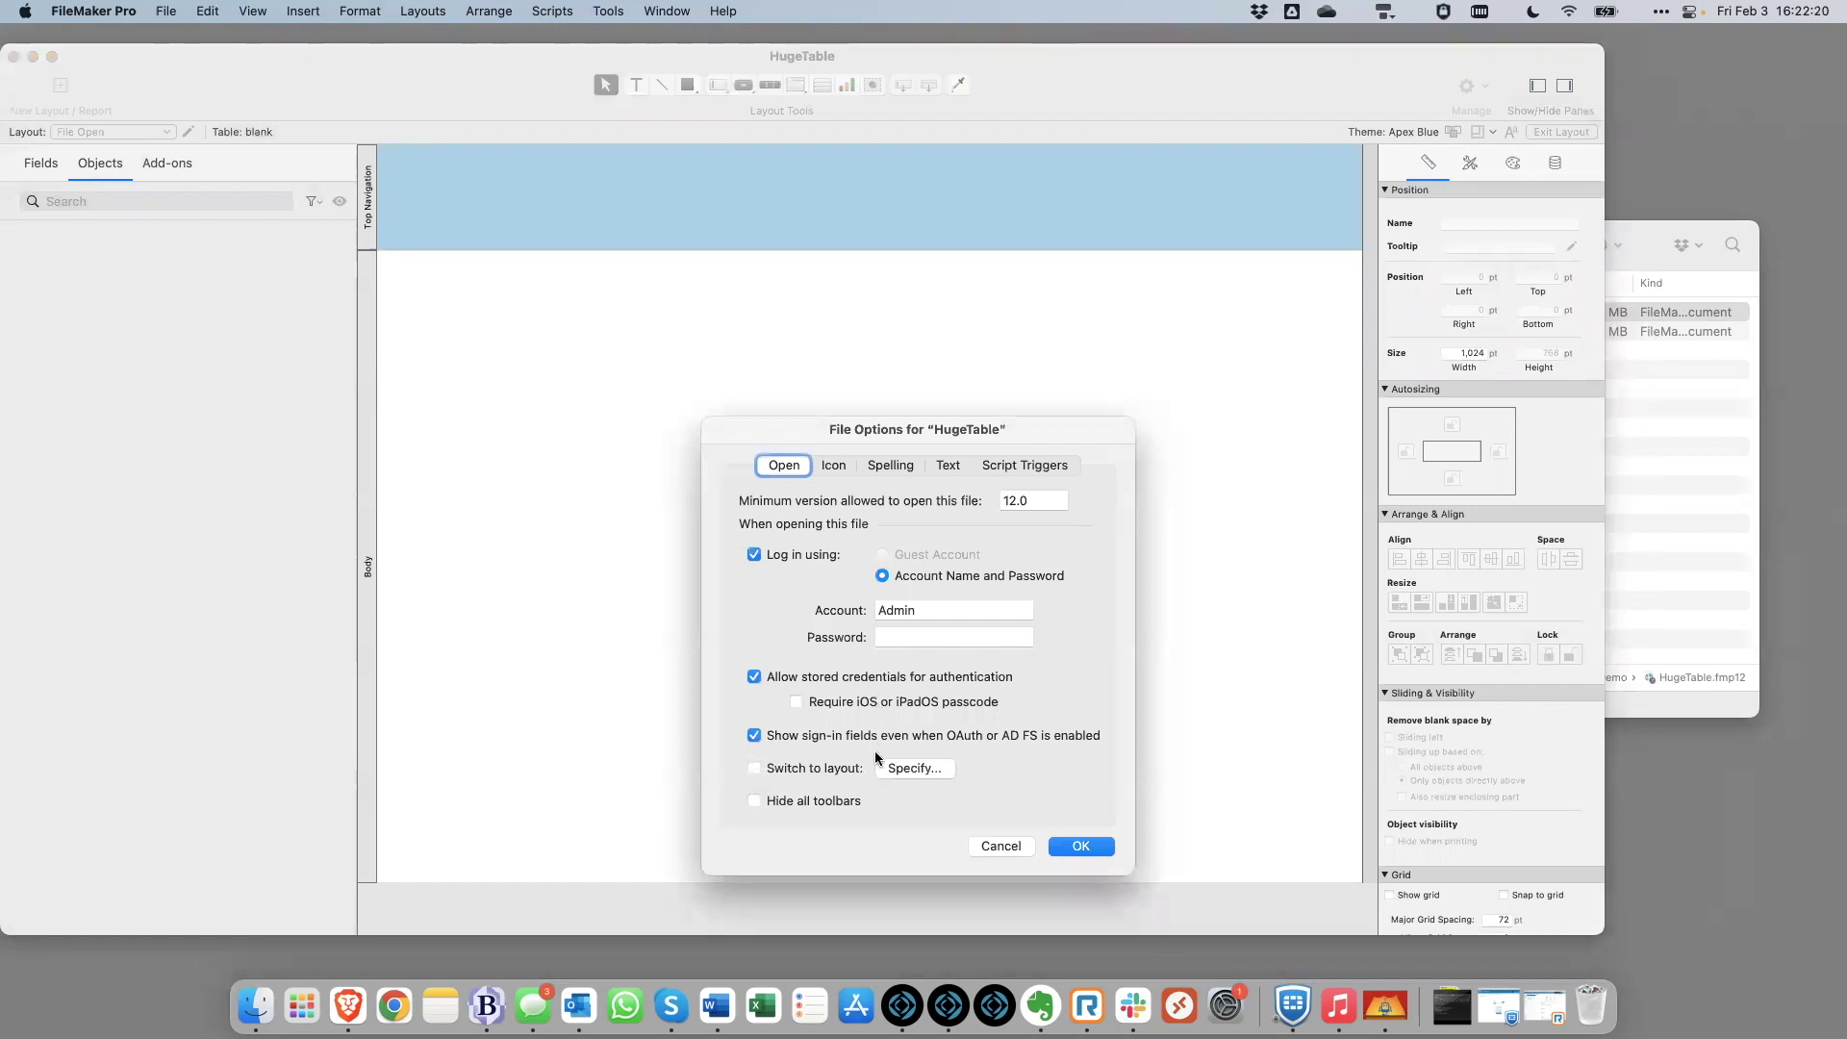
click(897, 769)
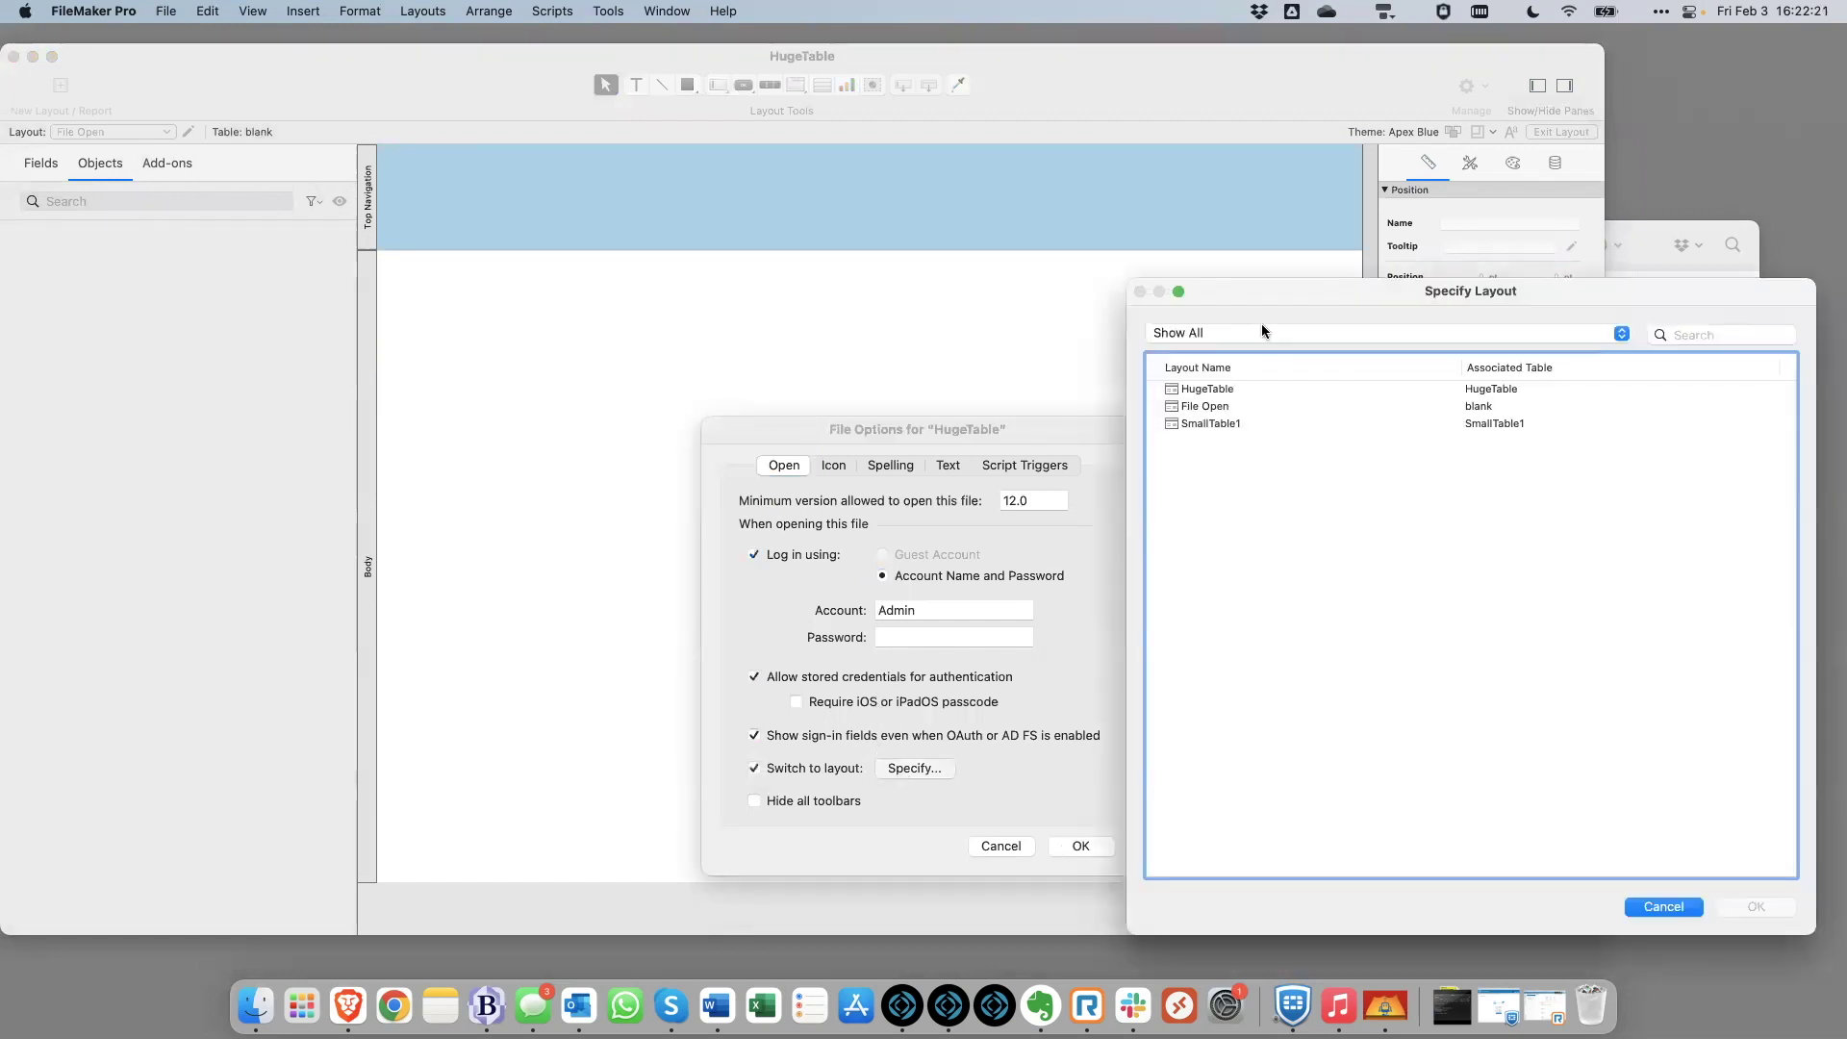
double_click(1218, 408)
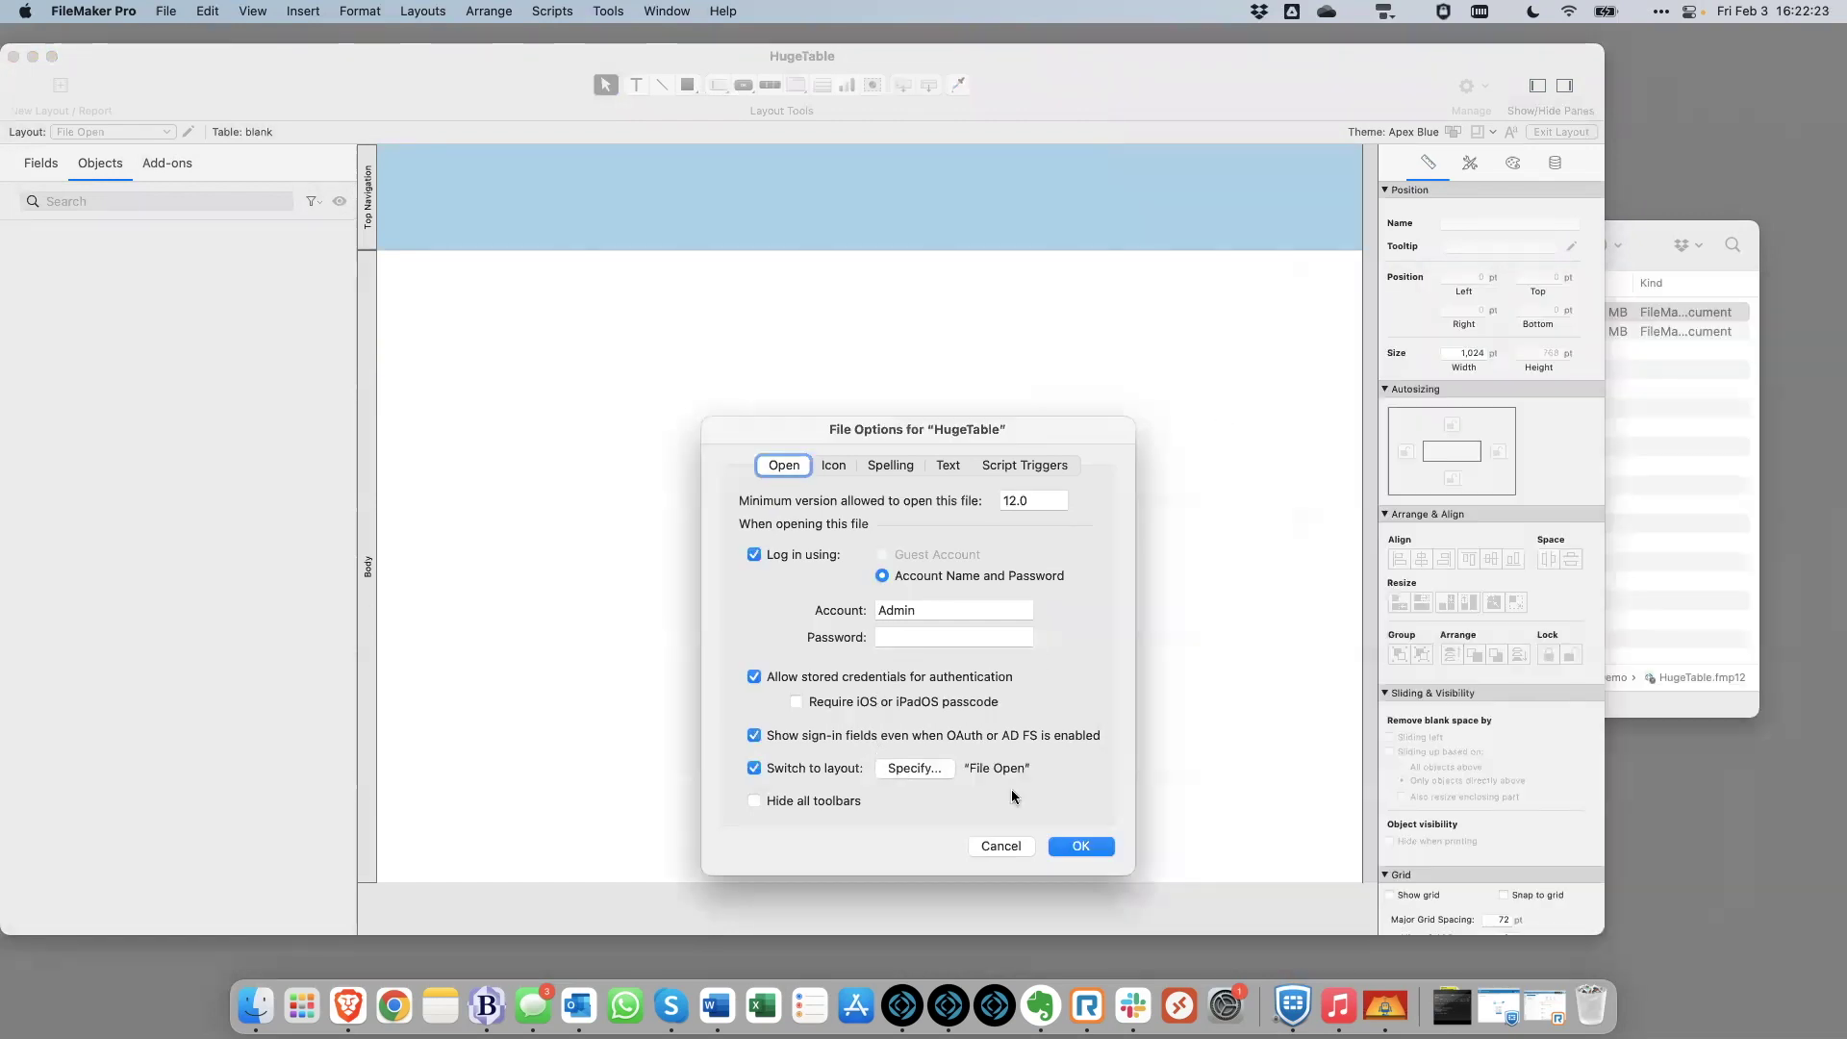
click(1073, 846)
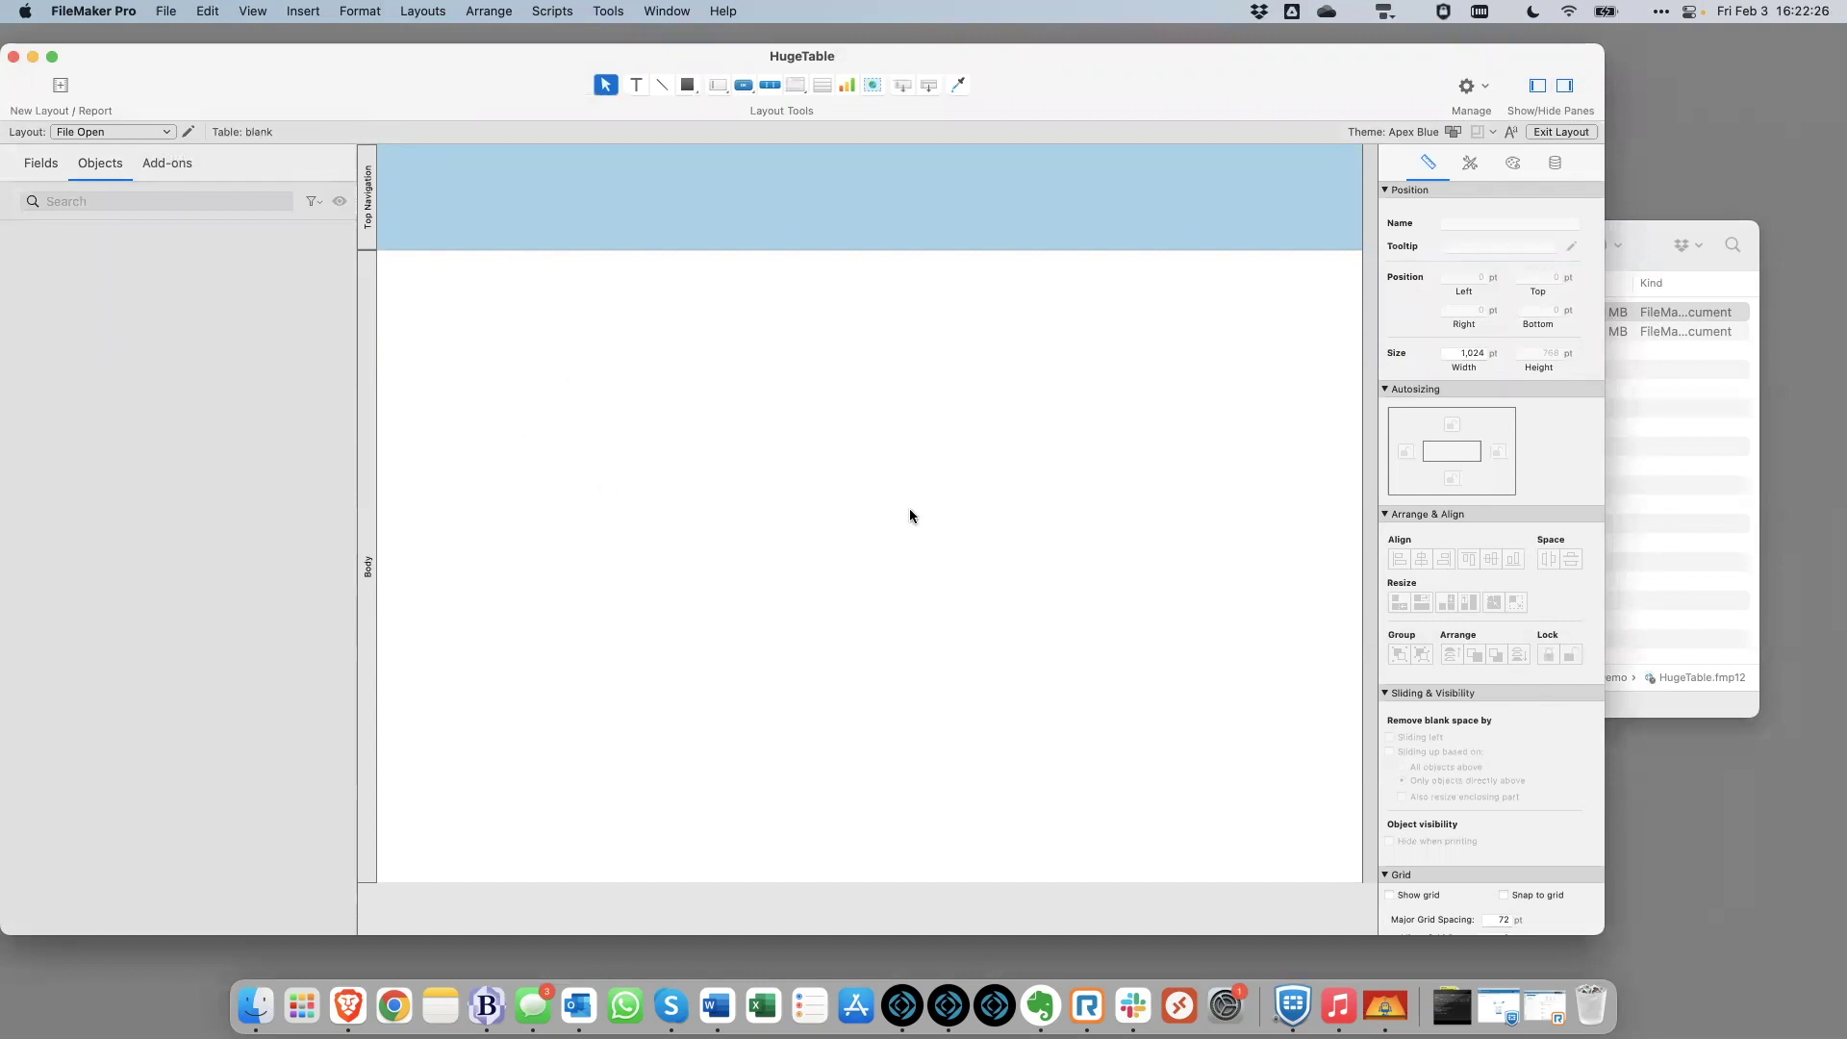
Add a 'No Access' text object centred in the File Open layout body
click(636, 85)
click(867, 441)
text(No Access)
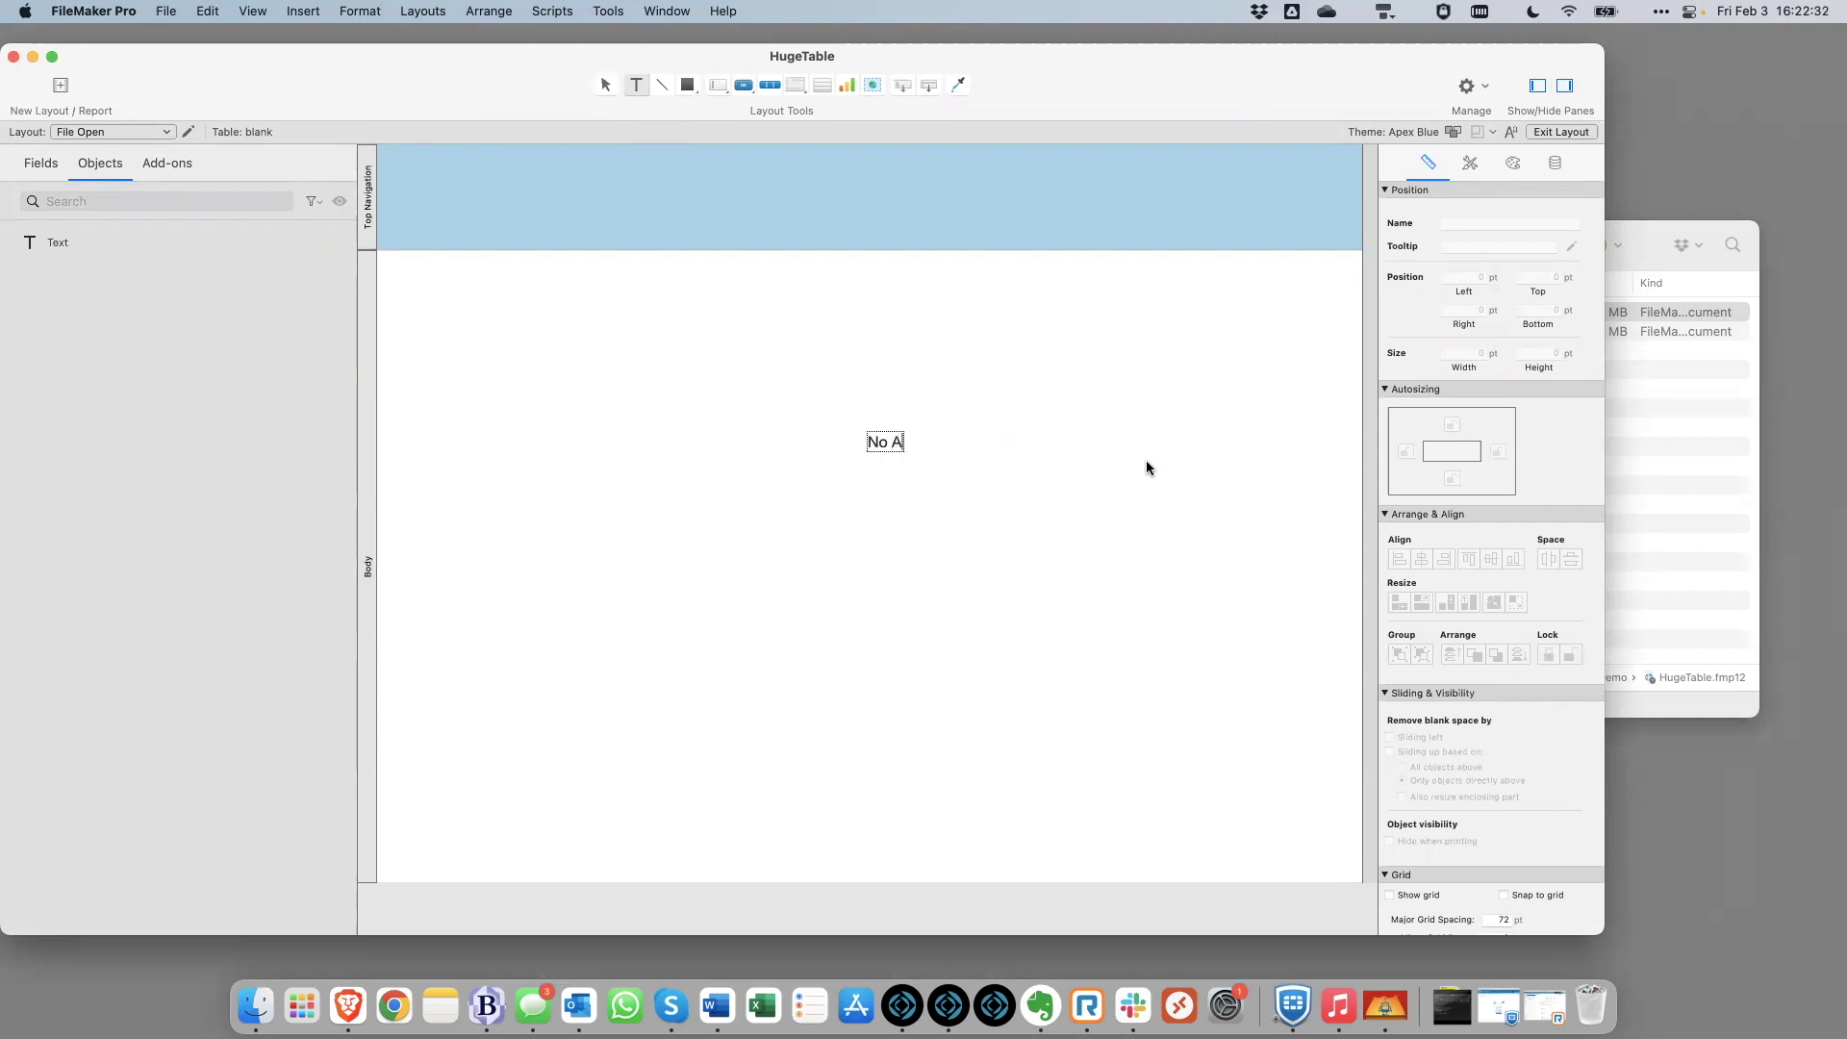
click(880, 559)
drag(904, 440, 896, 529)
click(785, 295)
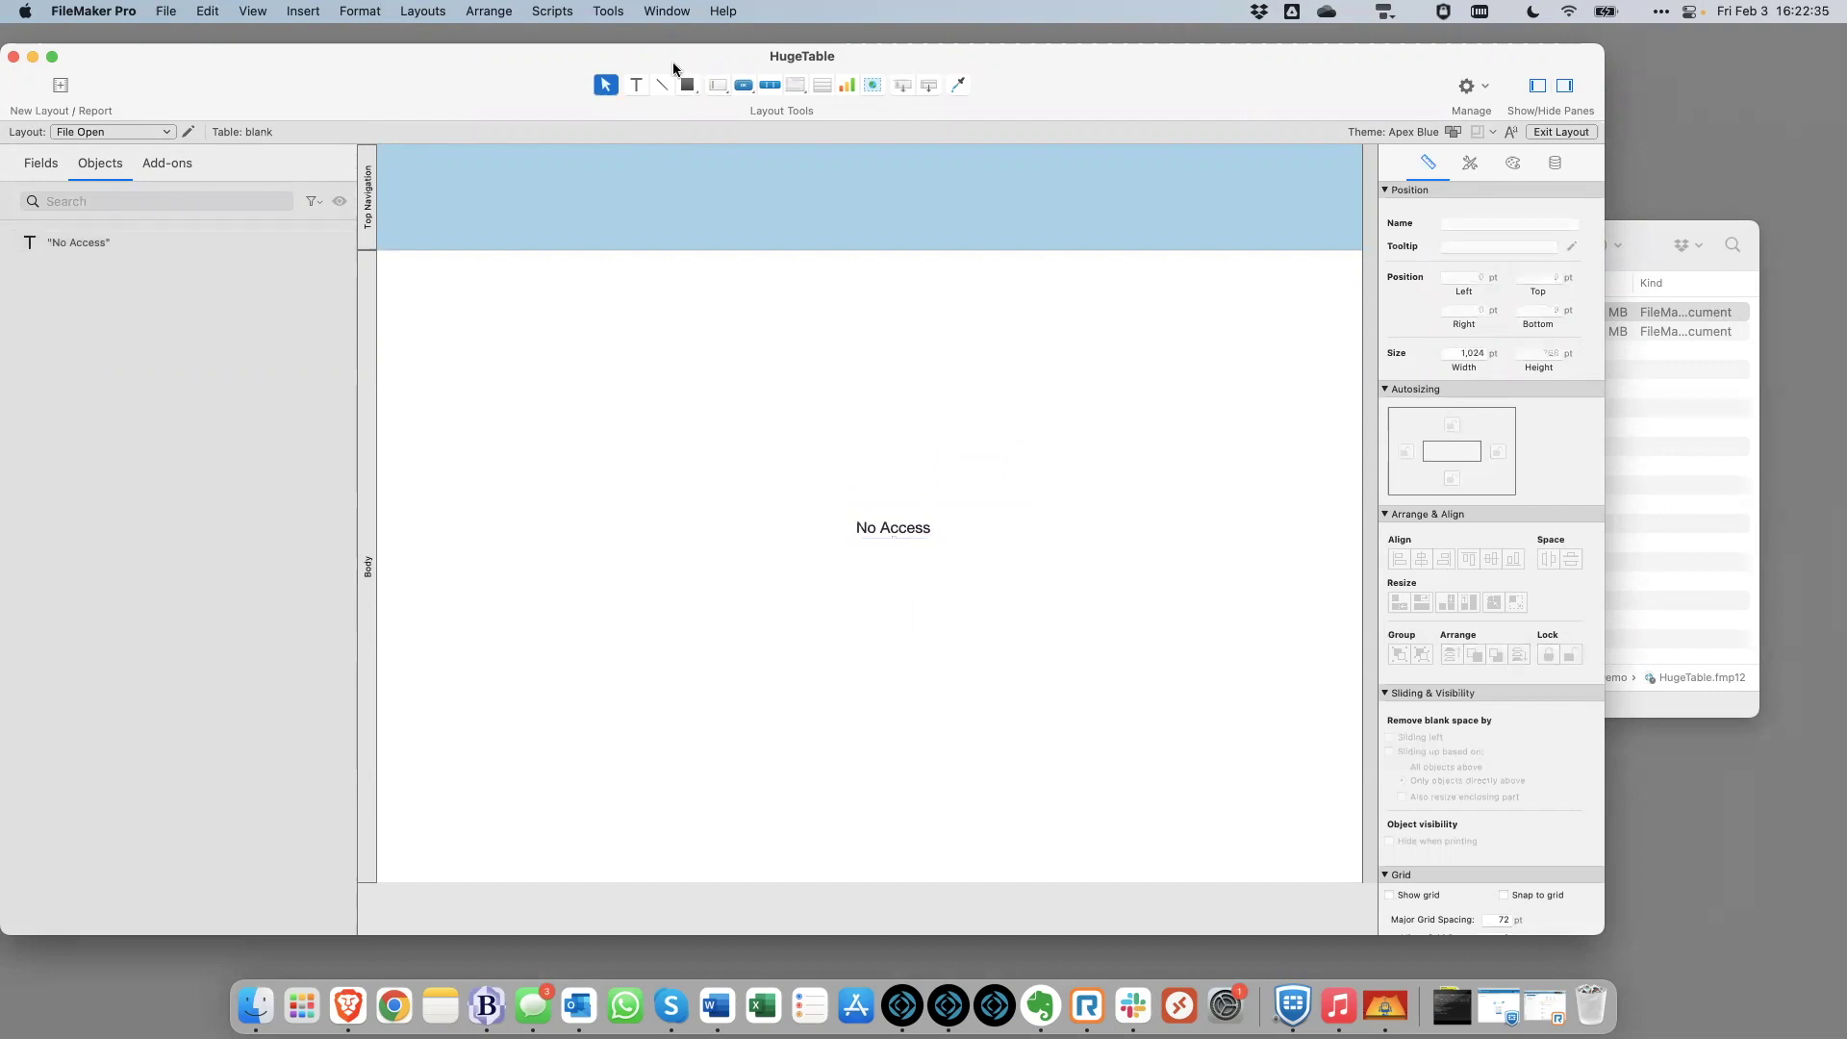
Draw an OK button below it that runs the single step Adjust Window [Hide]
click(742, 85)
drag(826, 580, 1033, 631)
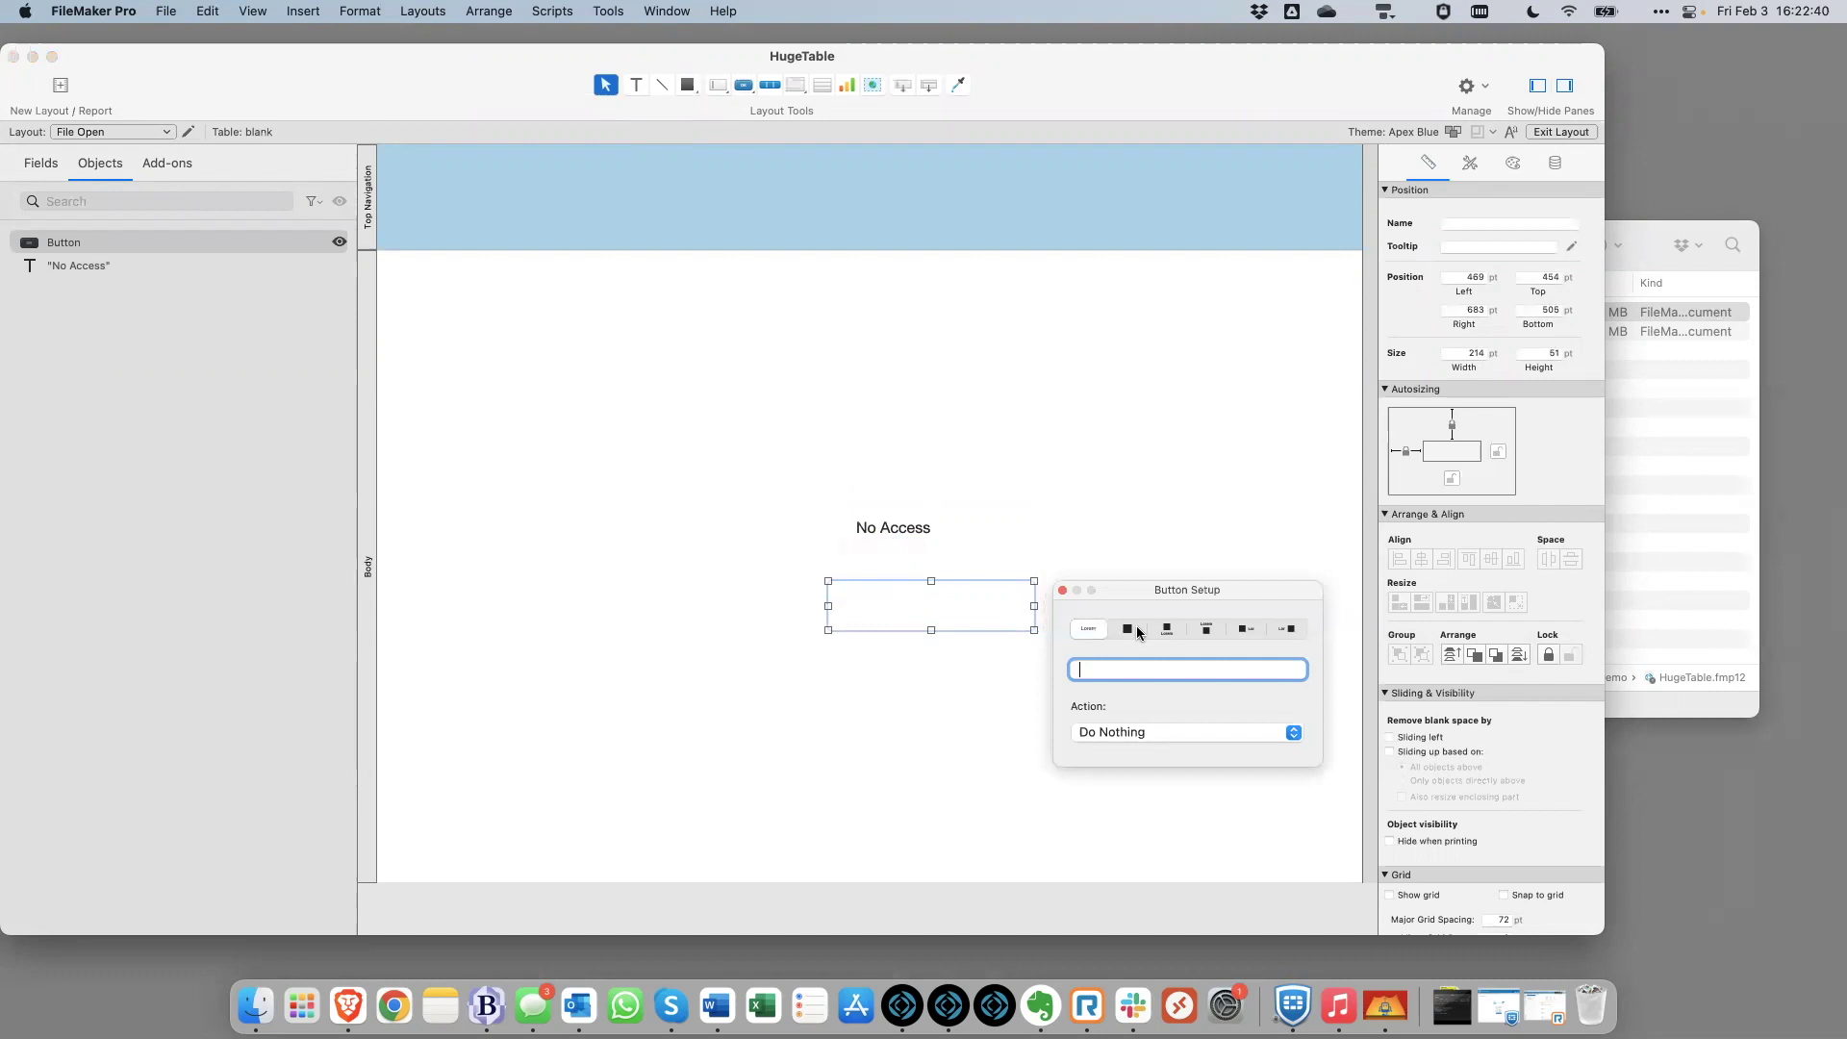
text(OK)
click(1127, 732)
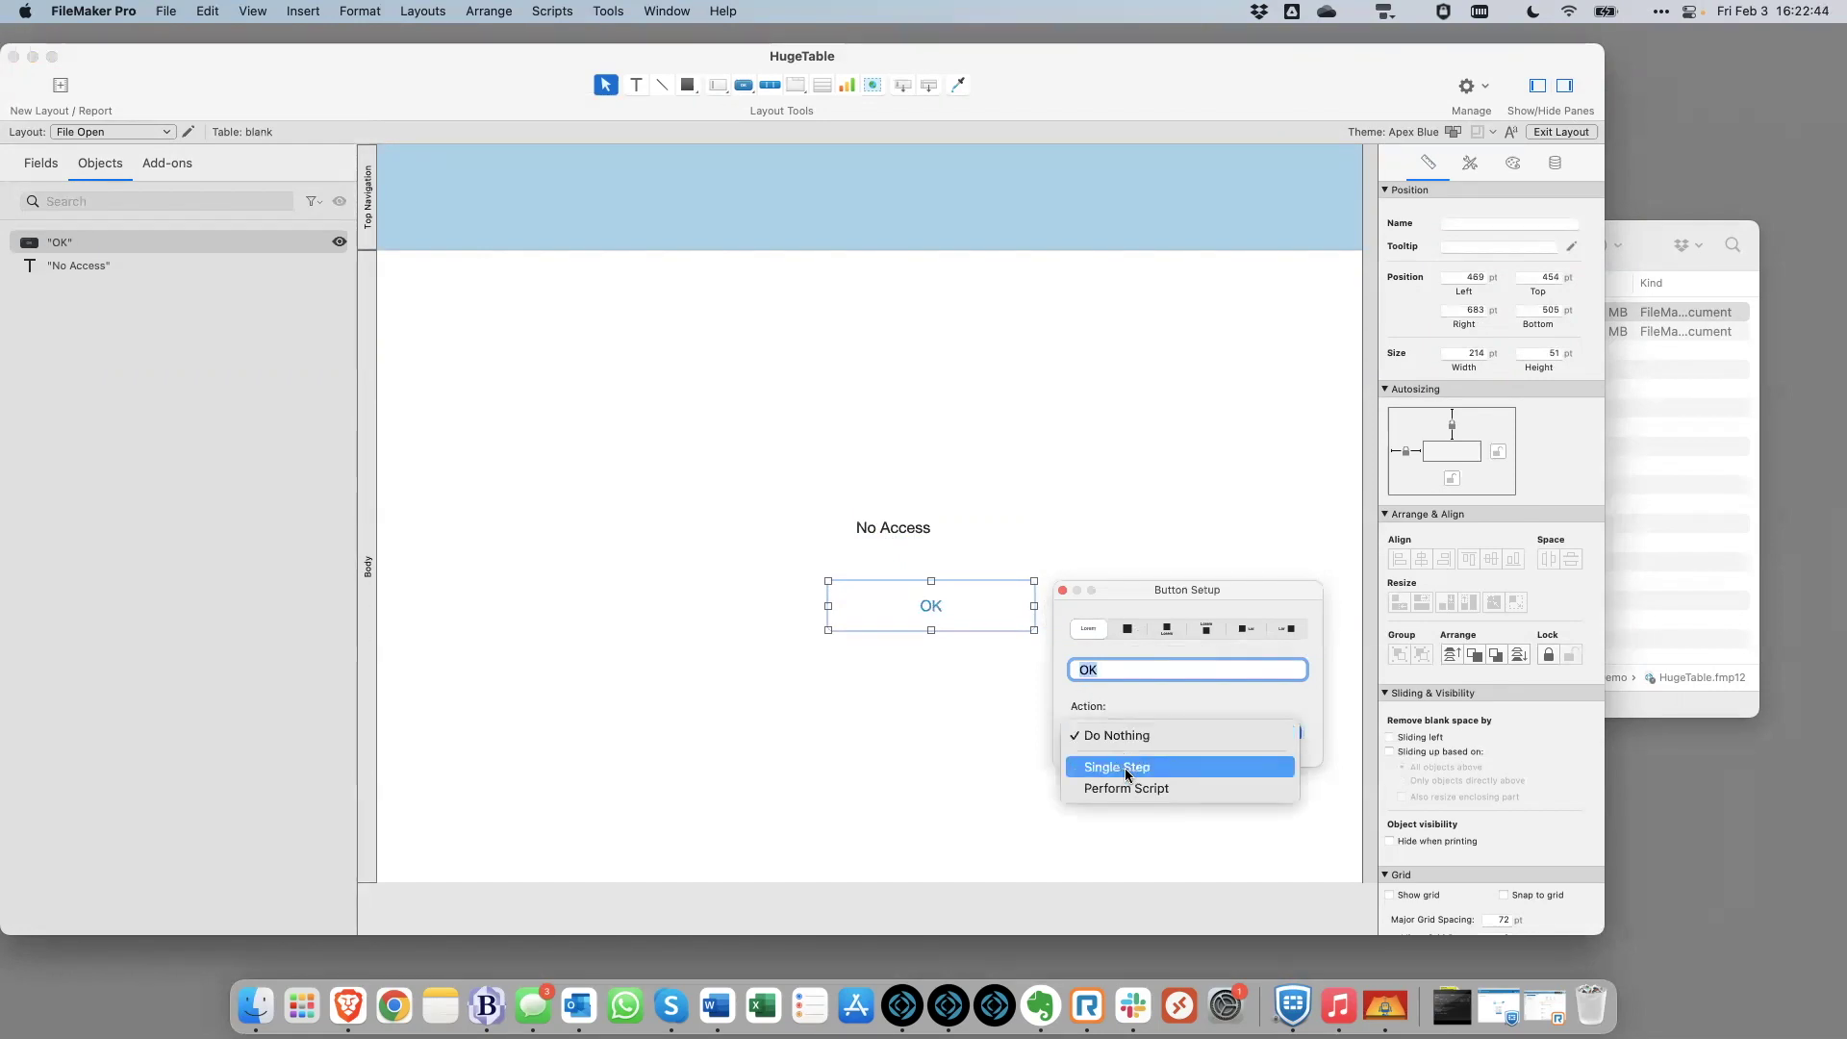
click(1127, 768)
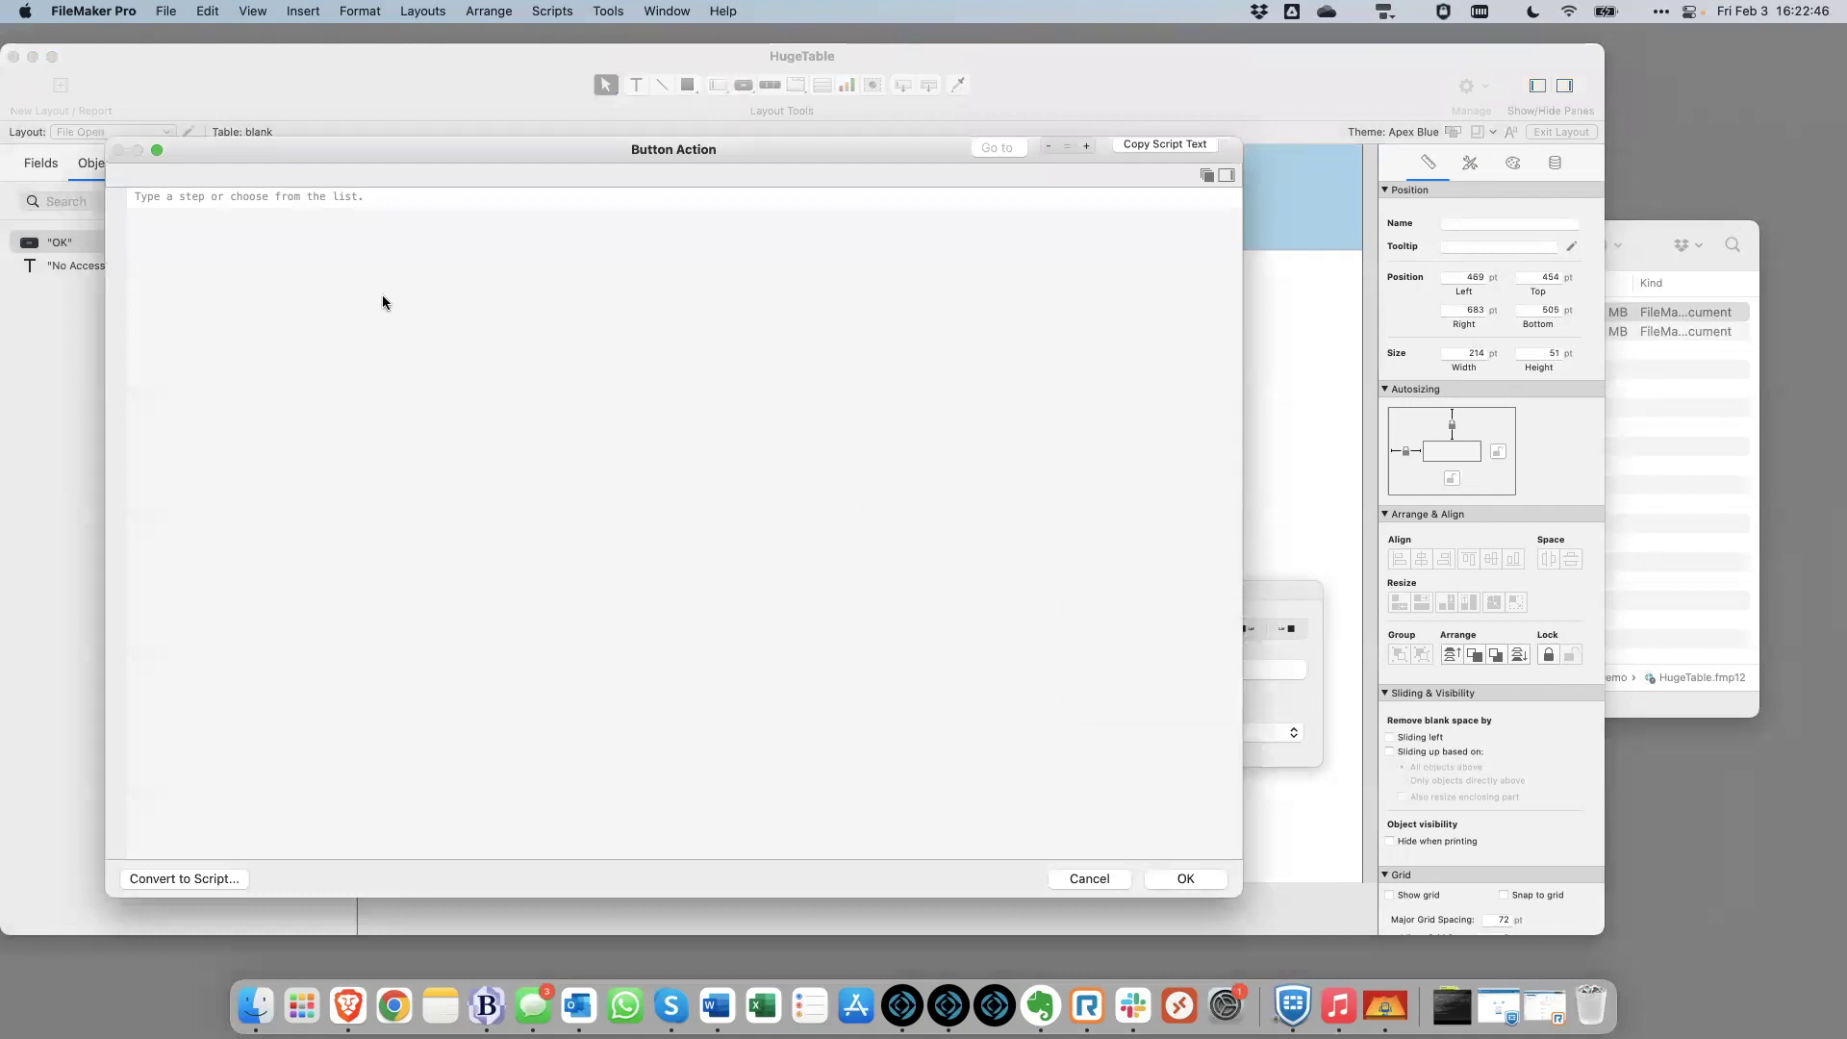
text(adj)
key(Return)
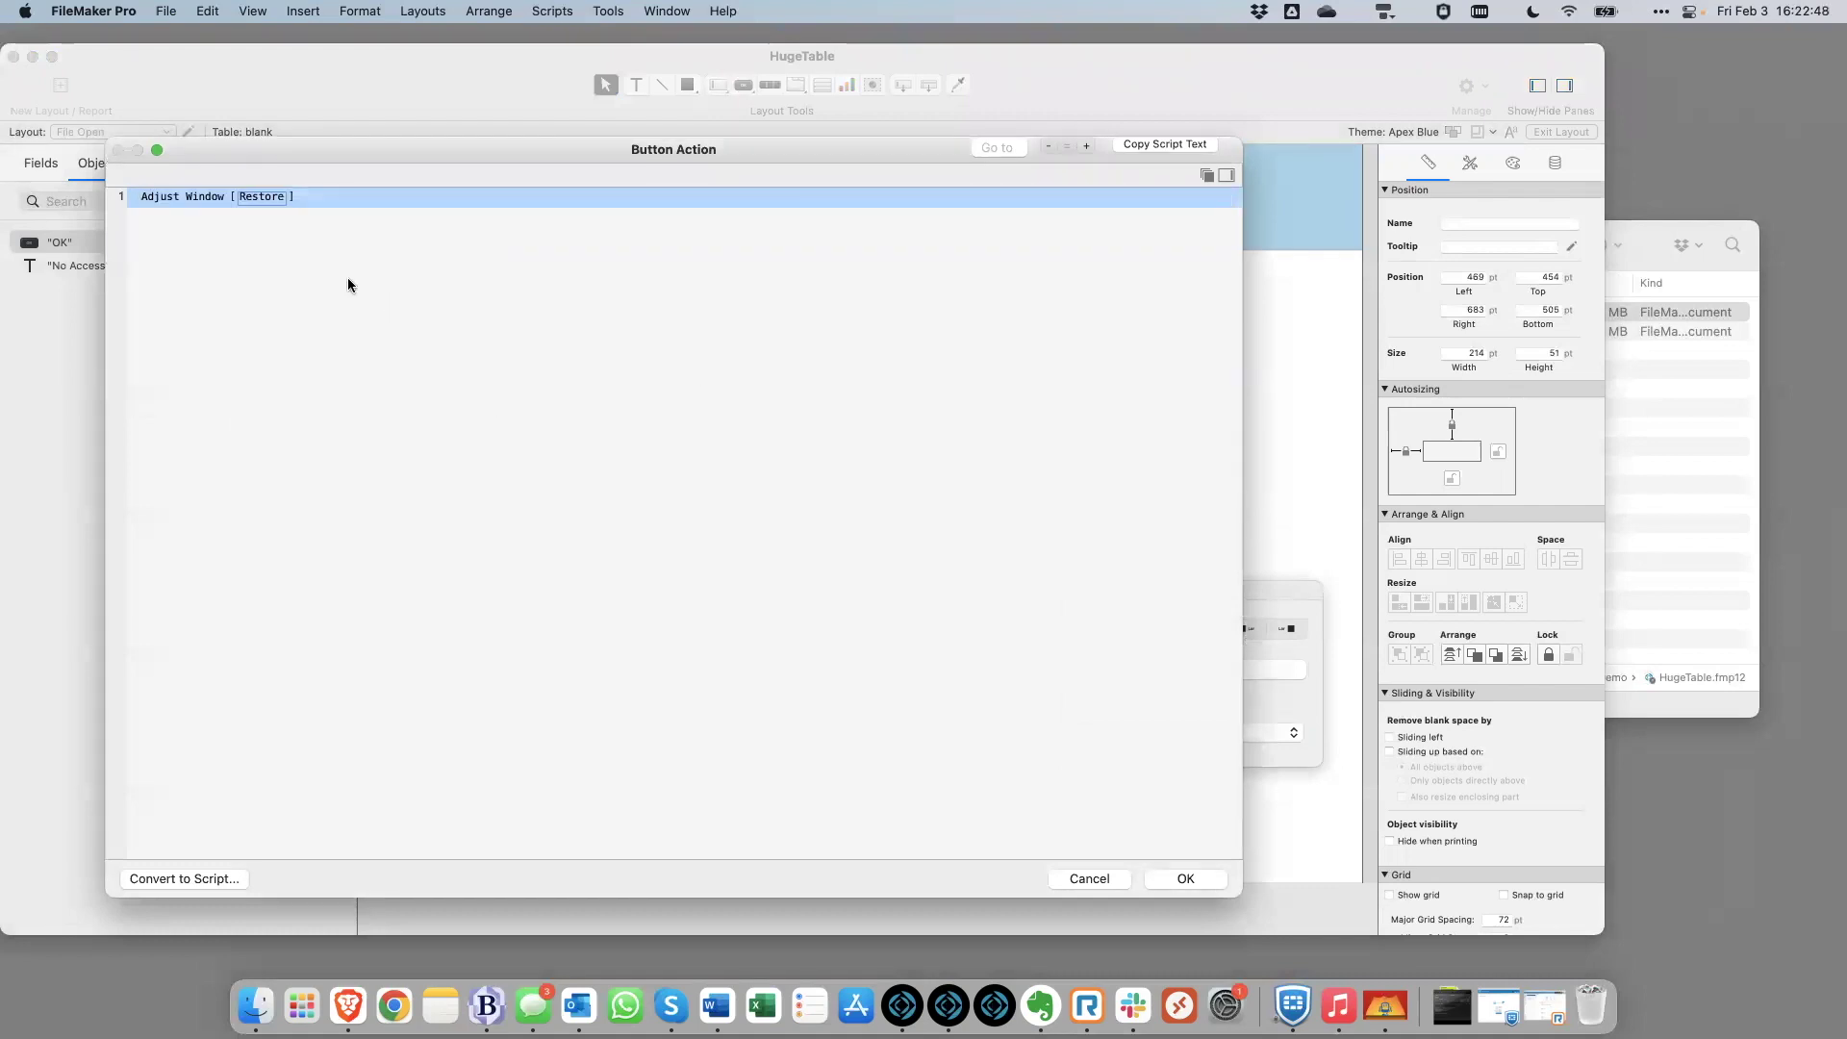
click(240, 197)
click(256, 238)
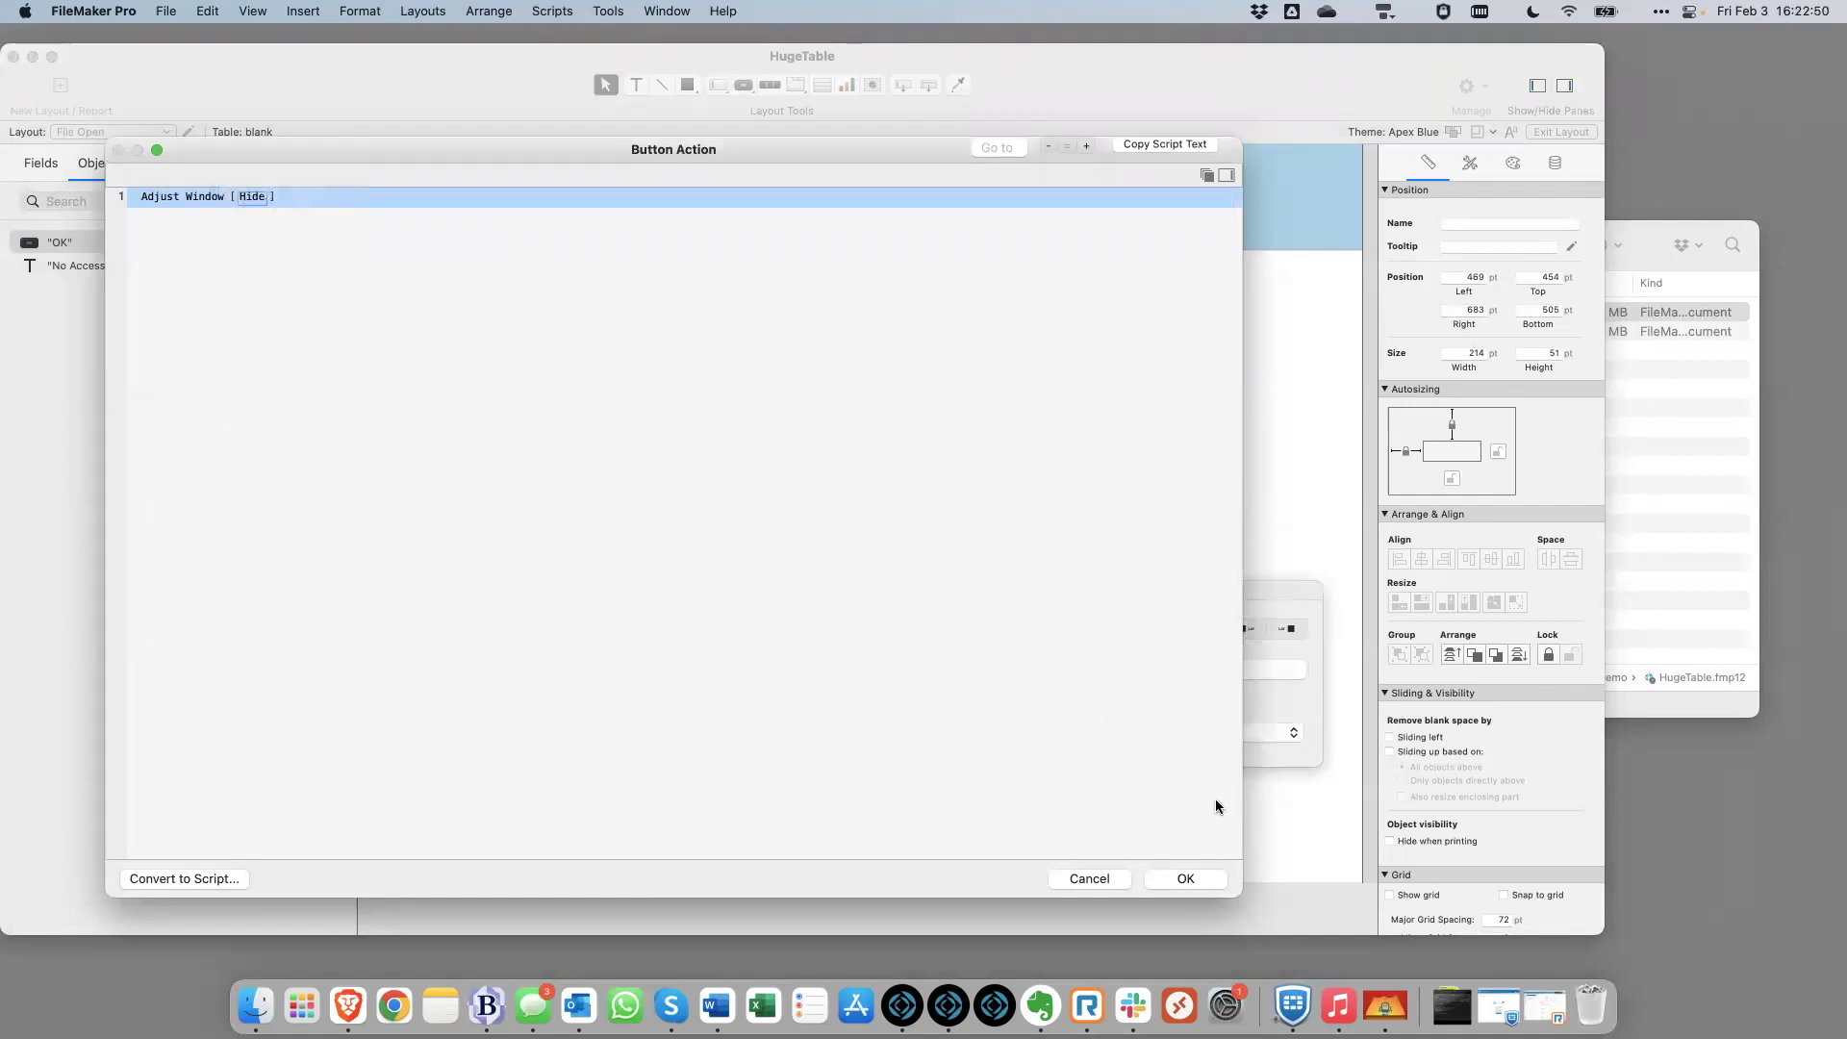
click(1207, 875)
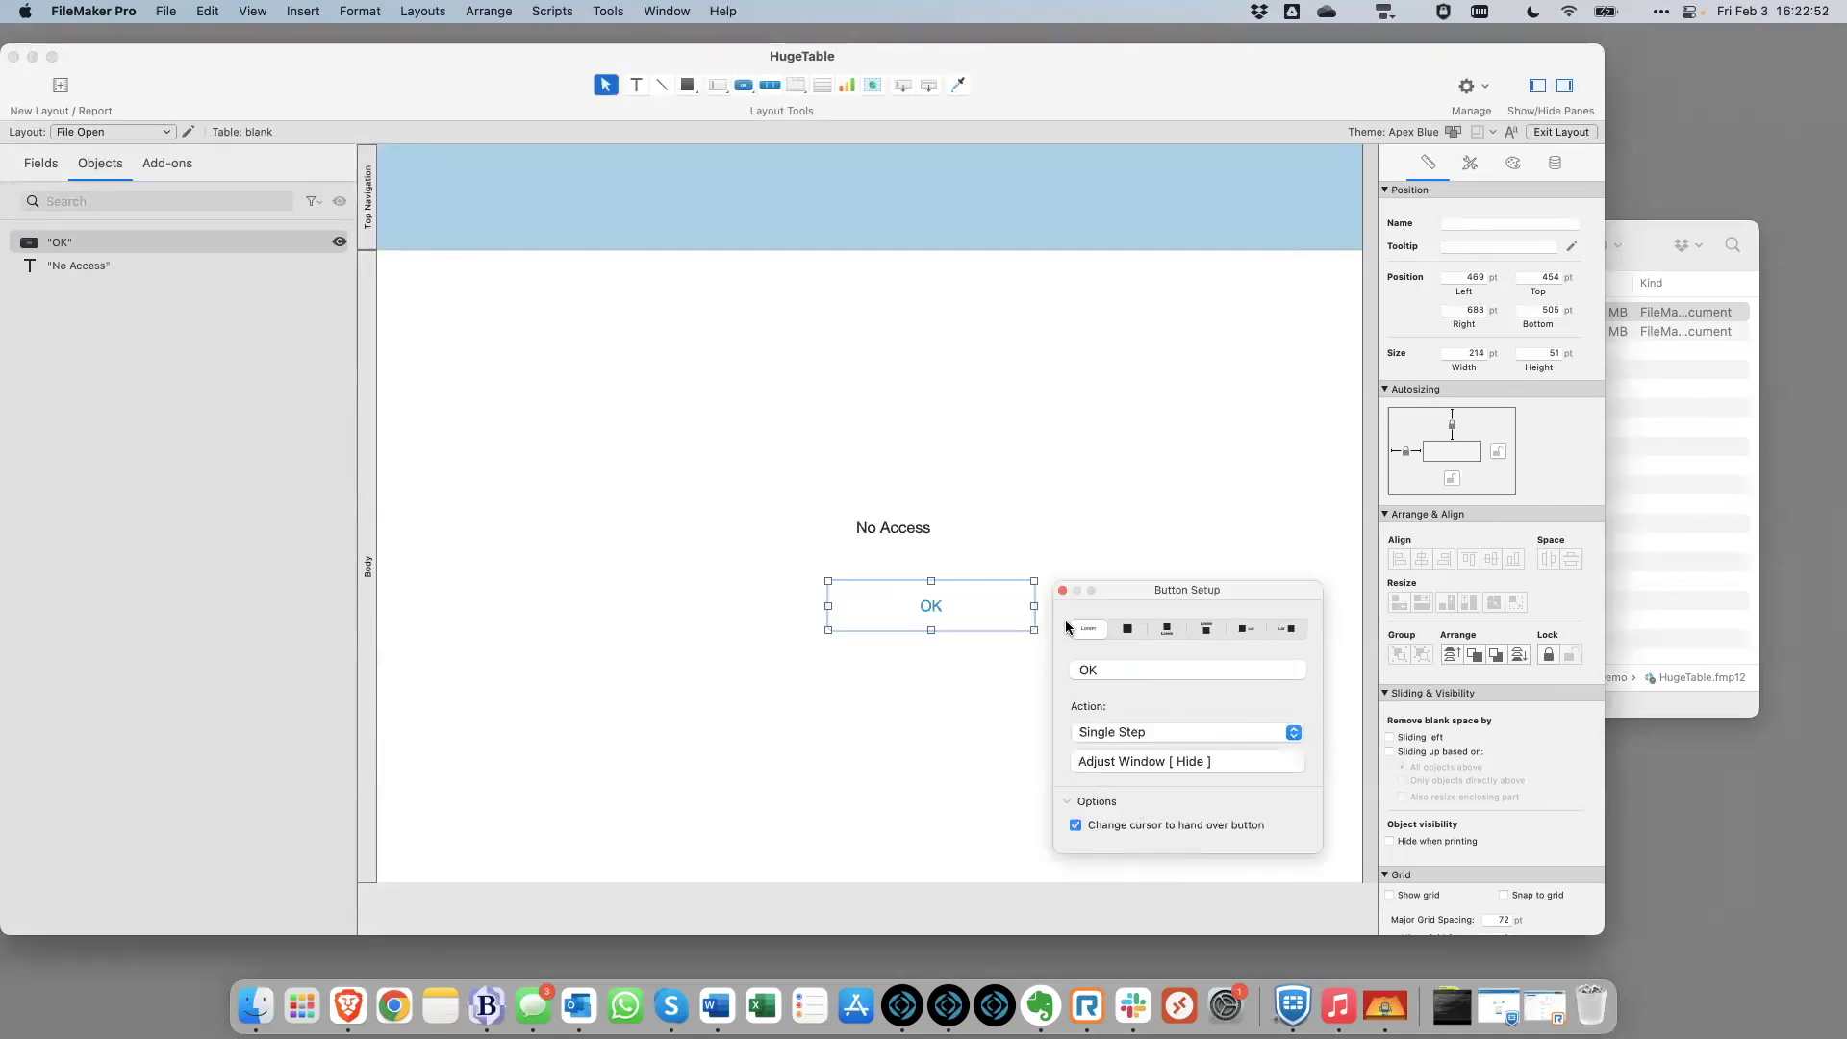
click(1061, 589)
Move the OK button under the No Access text and return to the HugeTable layout
drag(998, 614, 957, 601)
click(1037, 622)
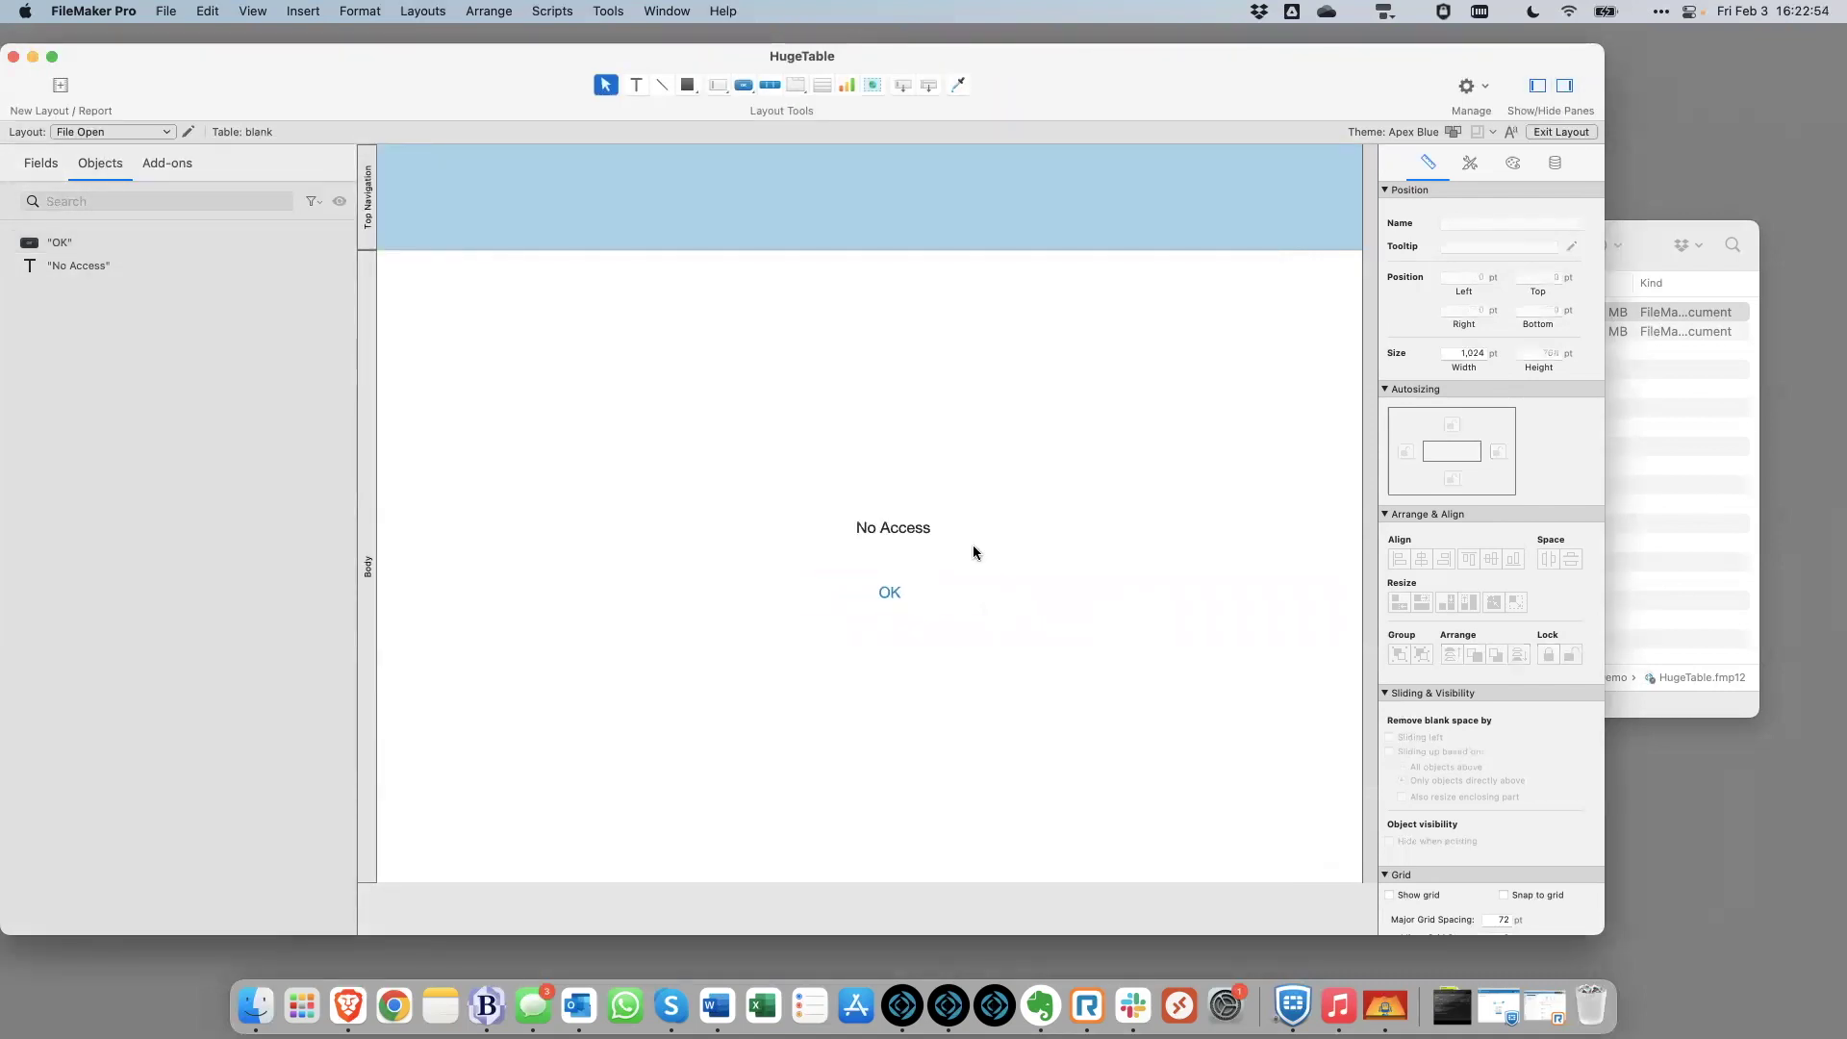
click(153, 132)
click(96, 114)
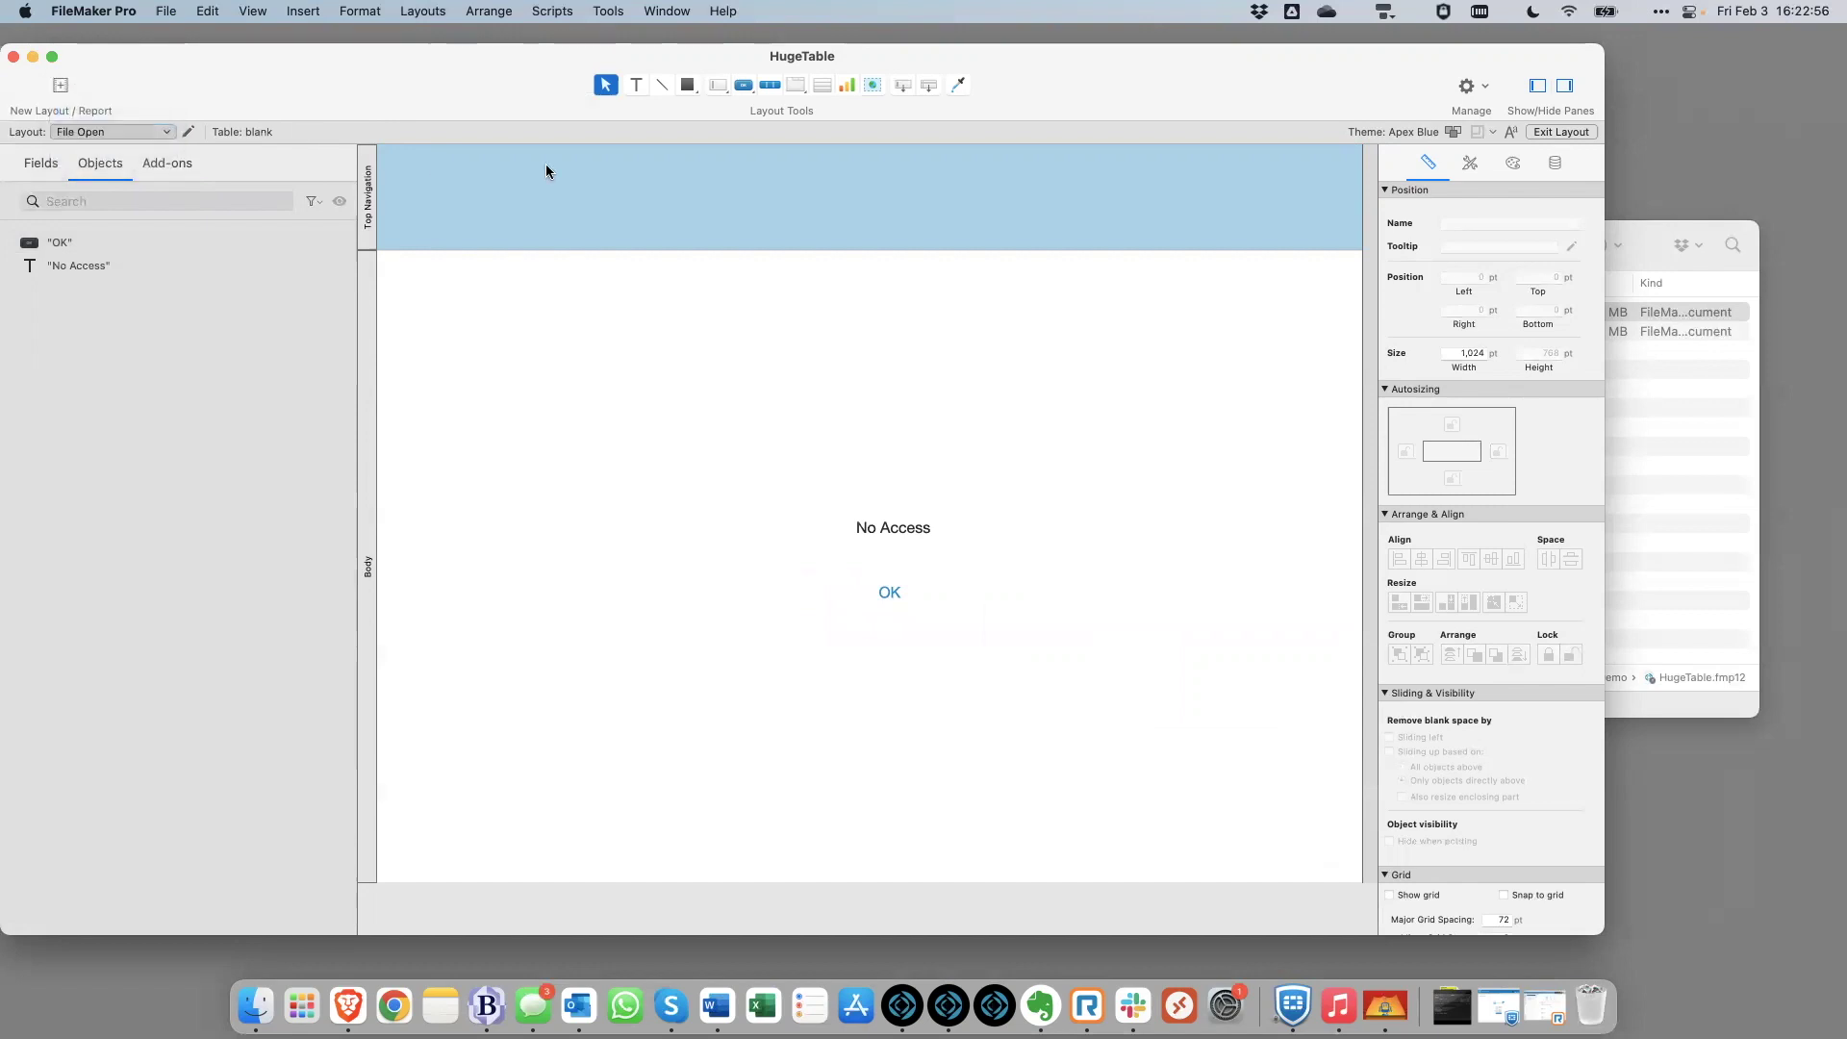
Exit Layout mode, close the HugeTable file and open SplitLargeFileDemo.fmp12
key(super+b)
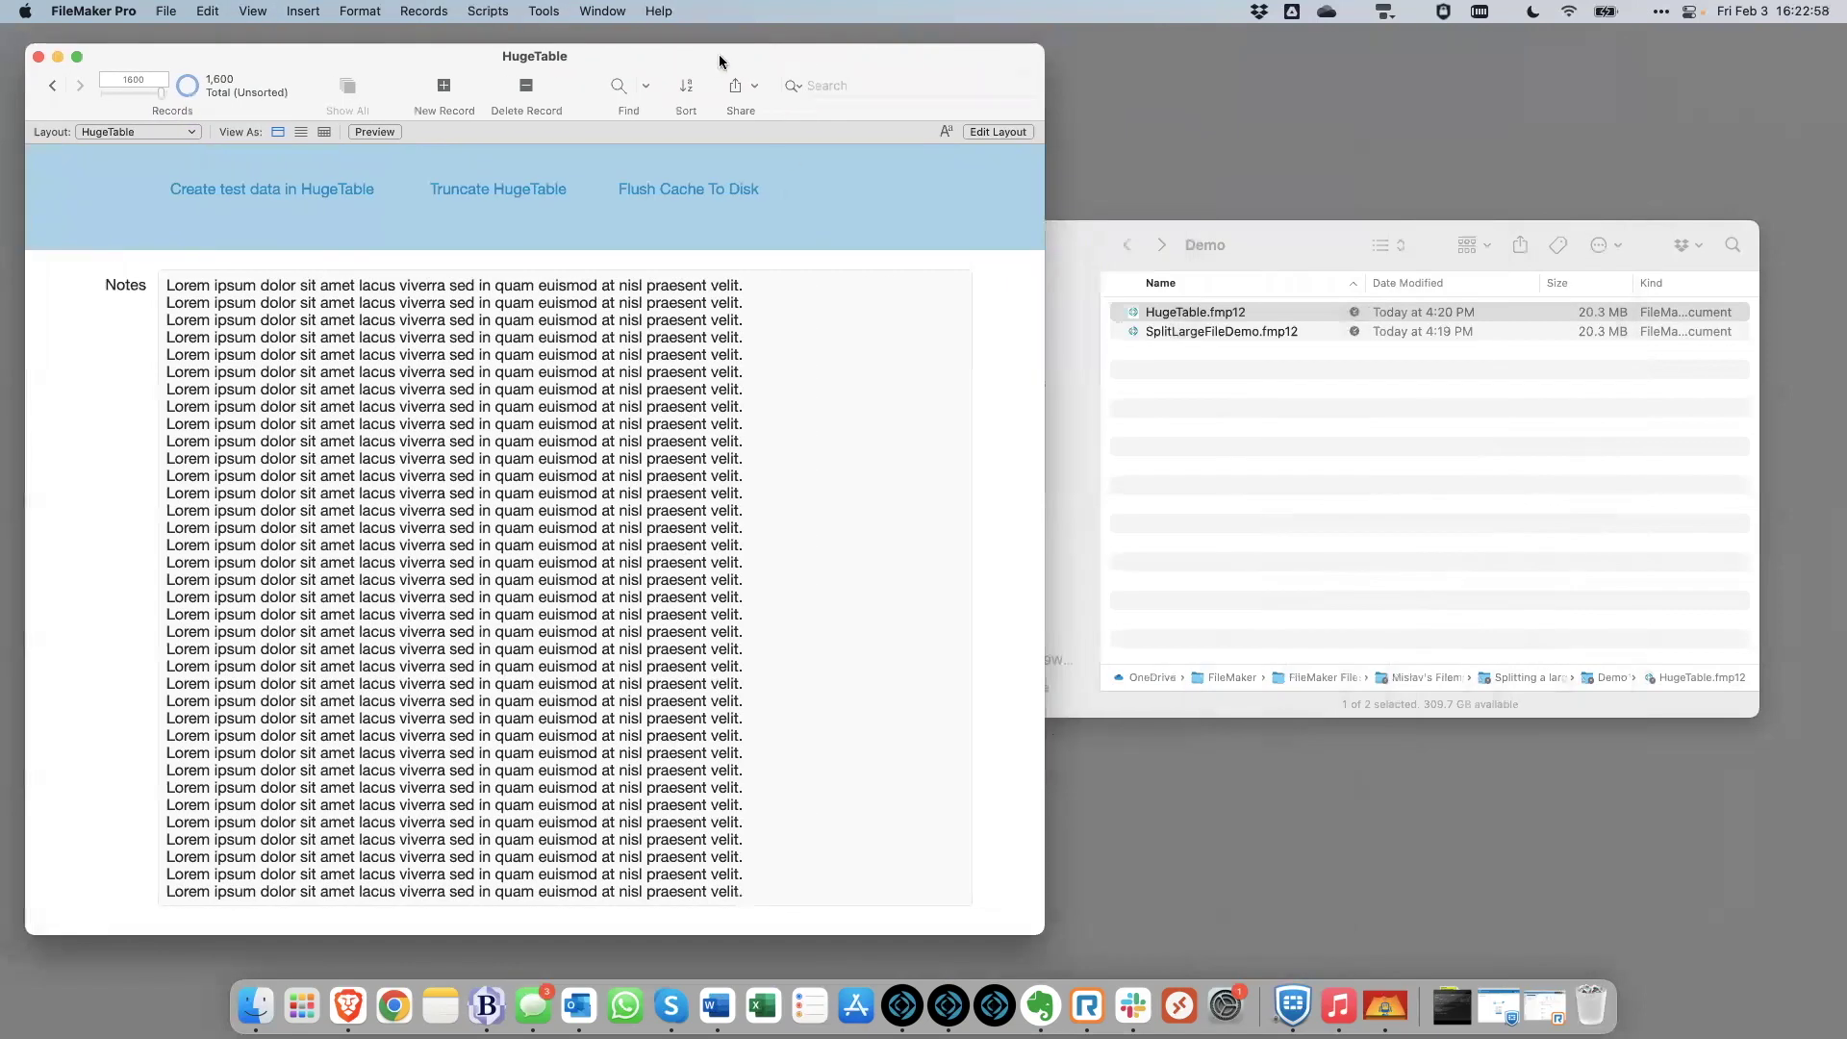
drag(718, 55, 729, 56)
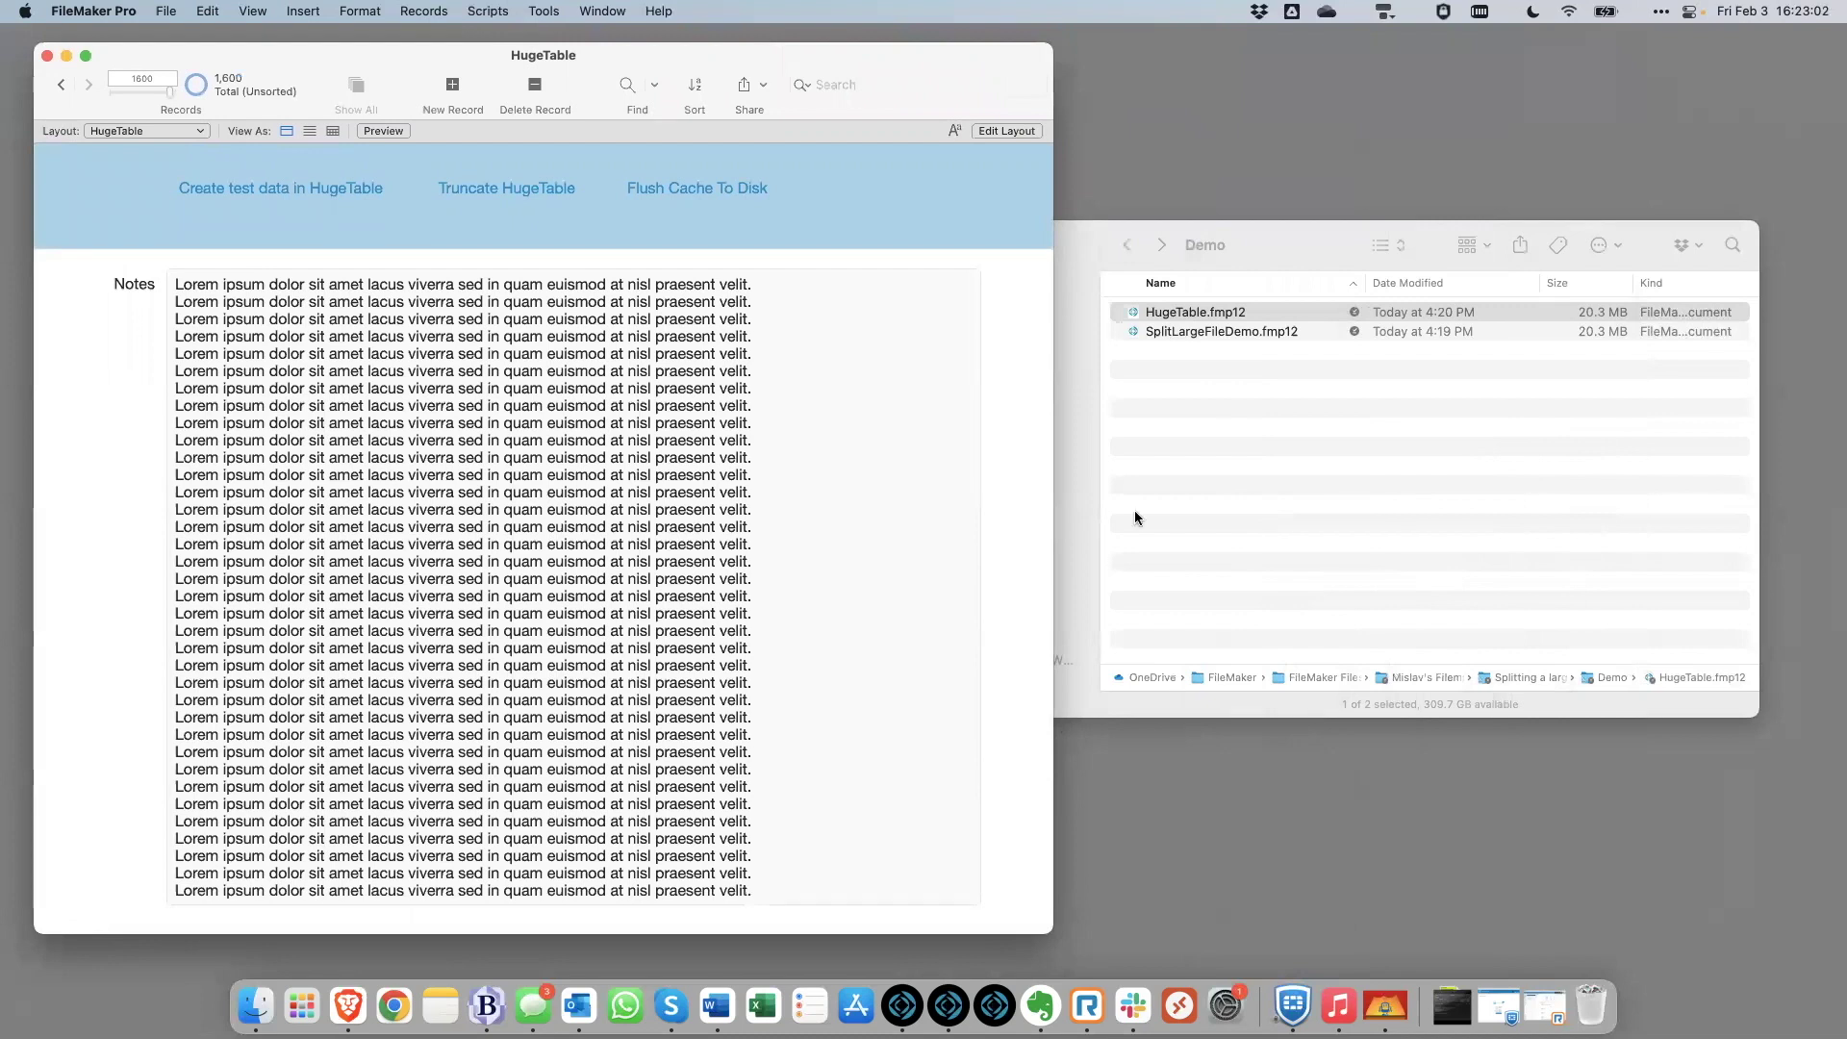
click(48, 56)
click(1202, 331)
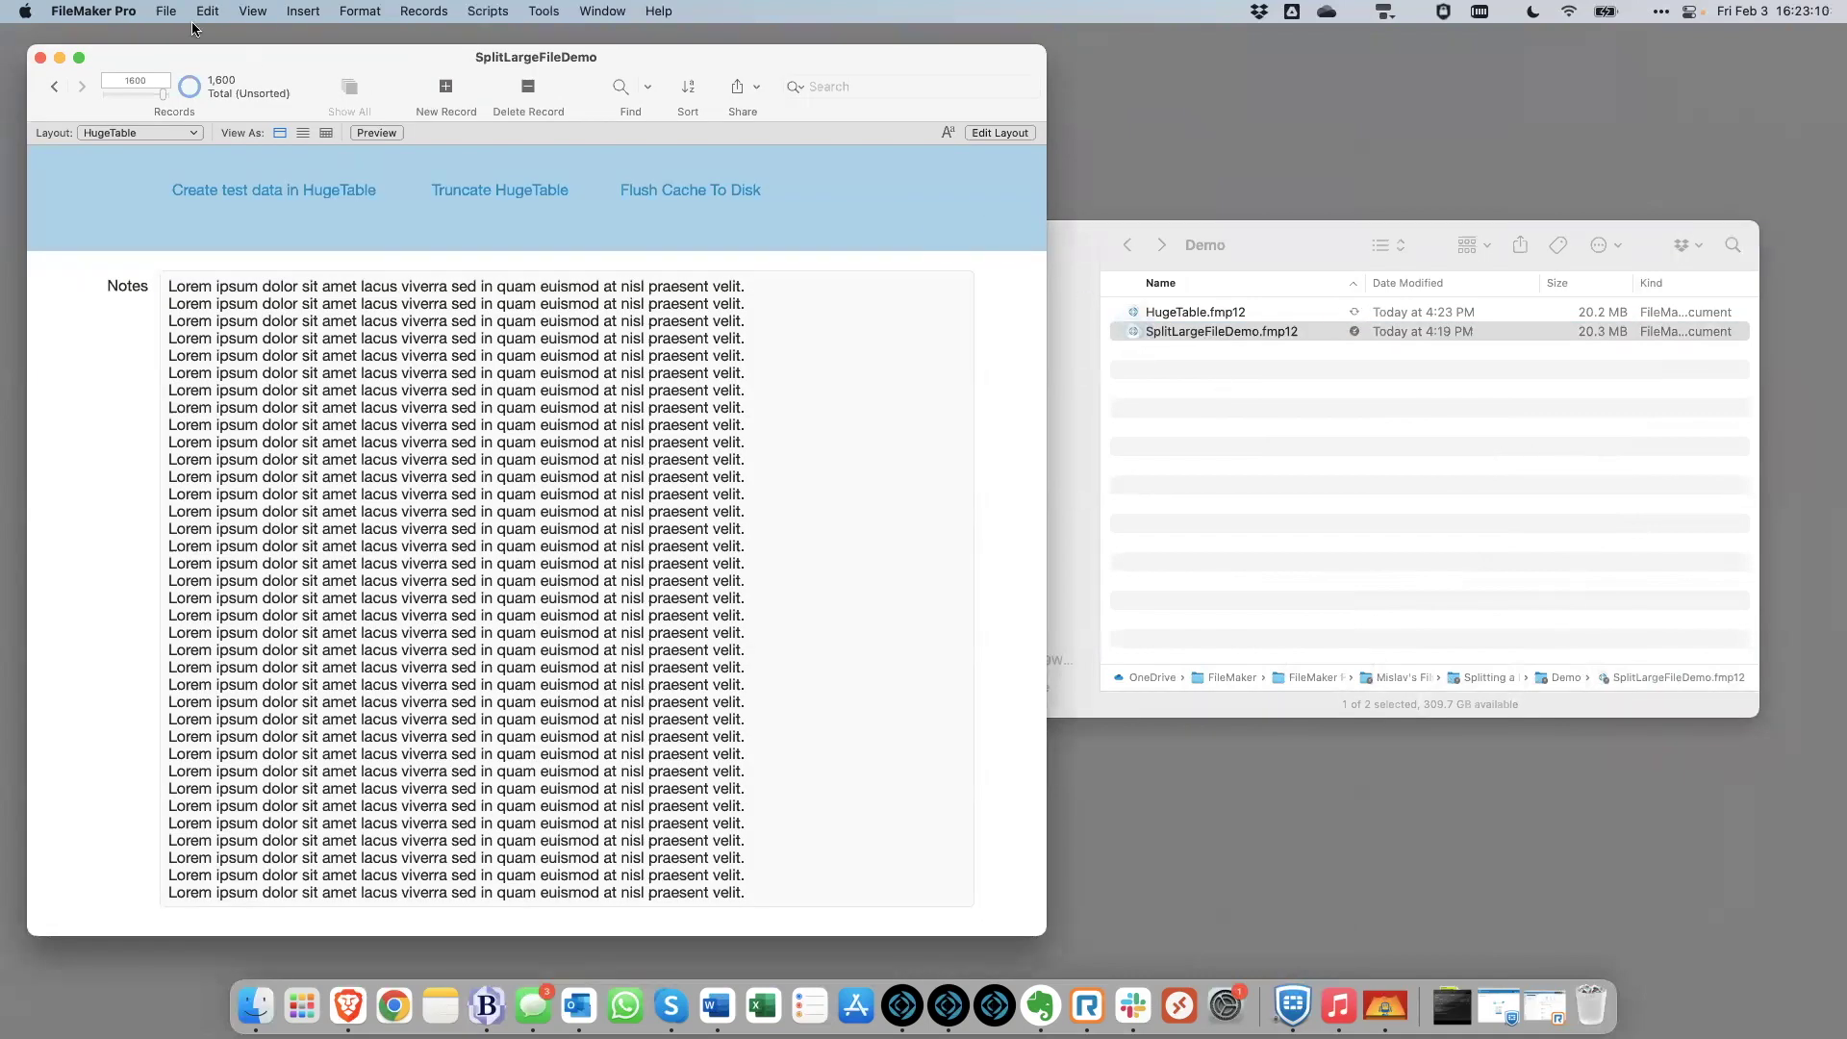
Add HugeTable.fmp12 as a new FileMaker external data source named HugeTable
click(166, 10)
mouse_move(192, 189)
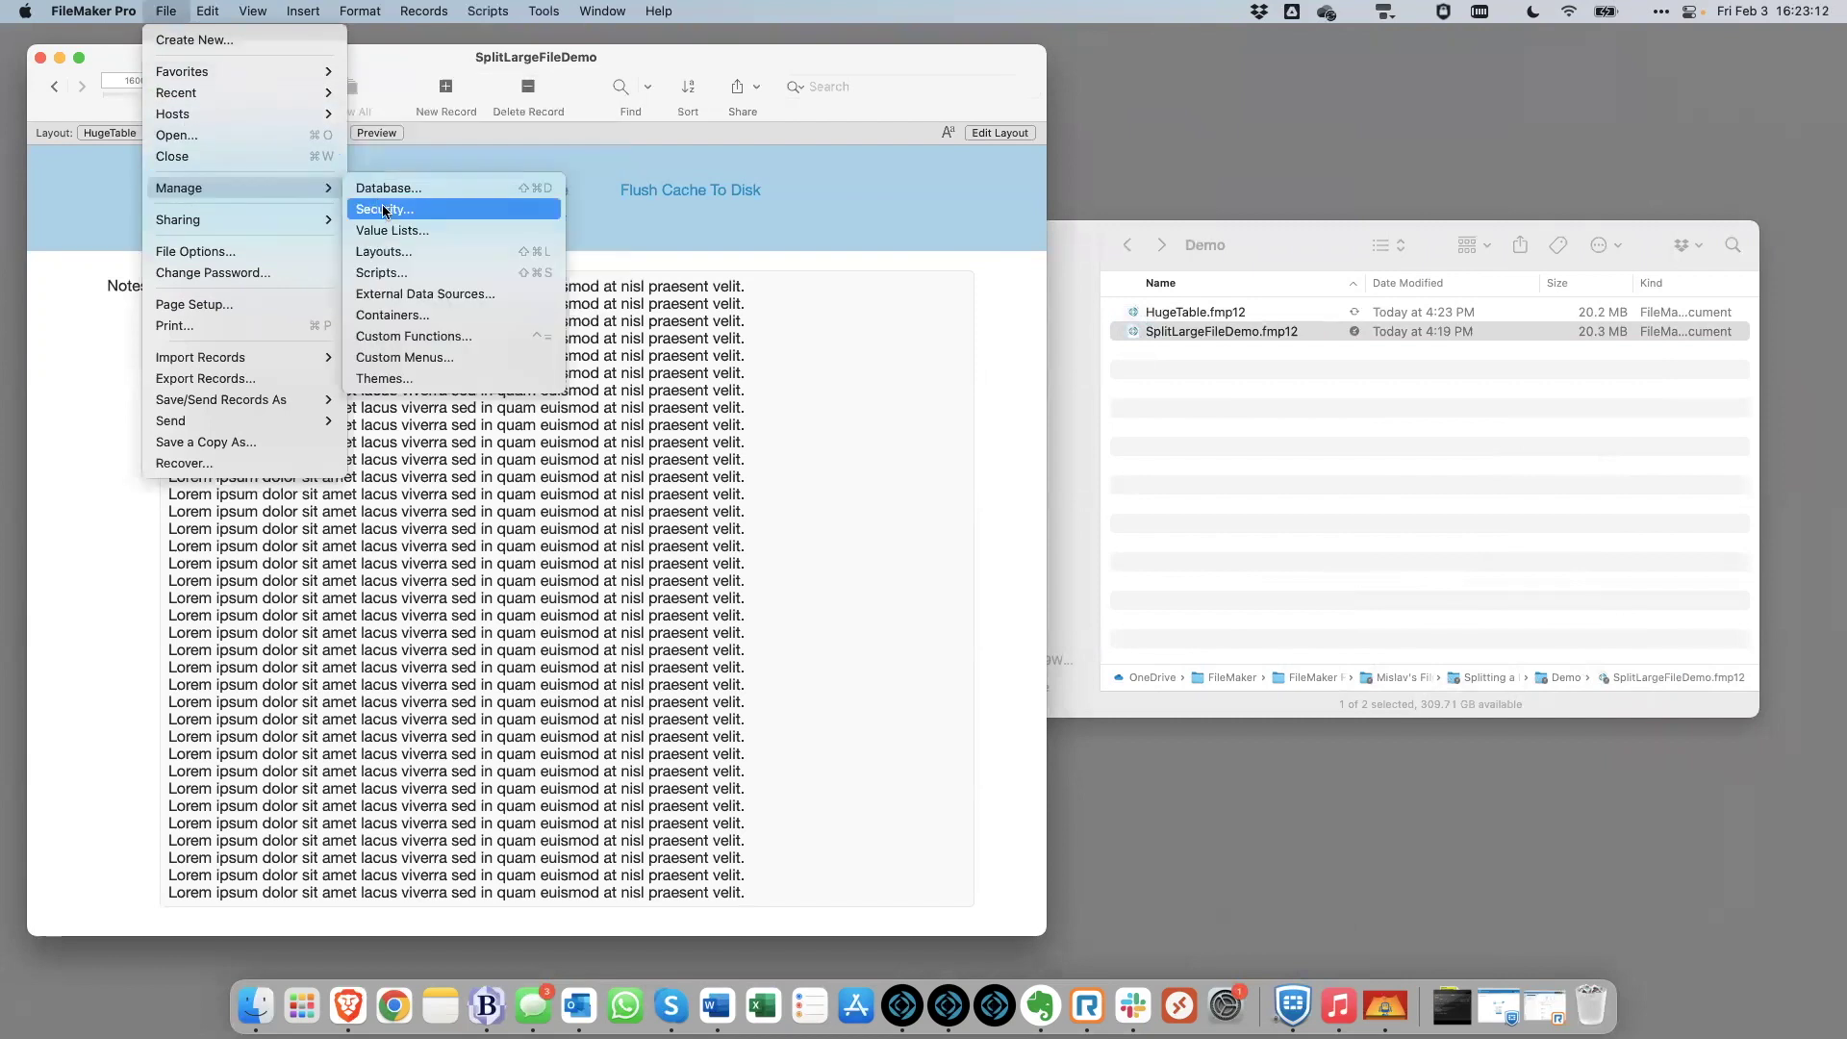
click(411, 294)
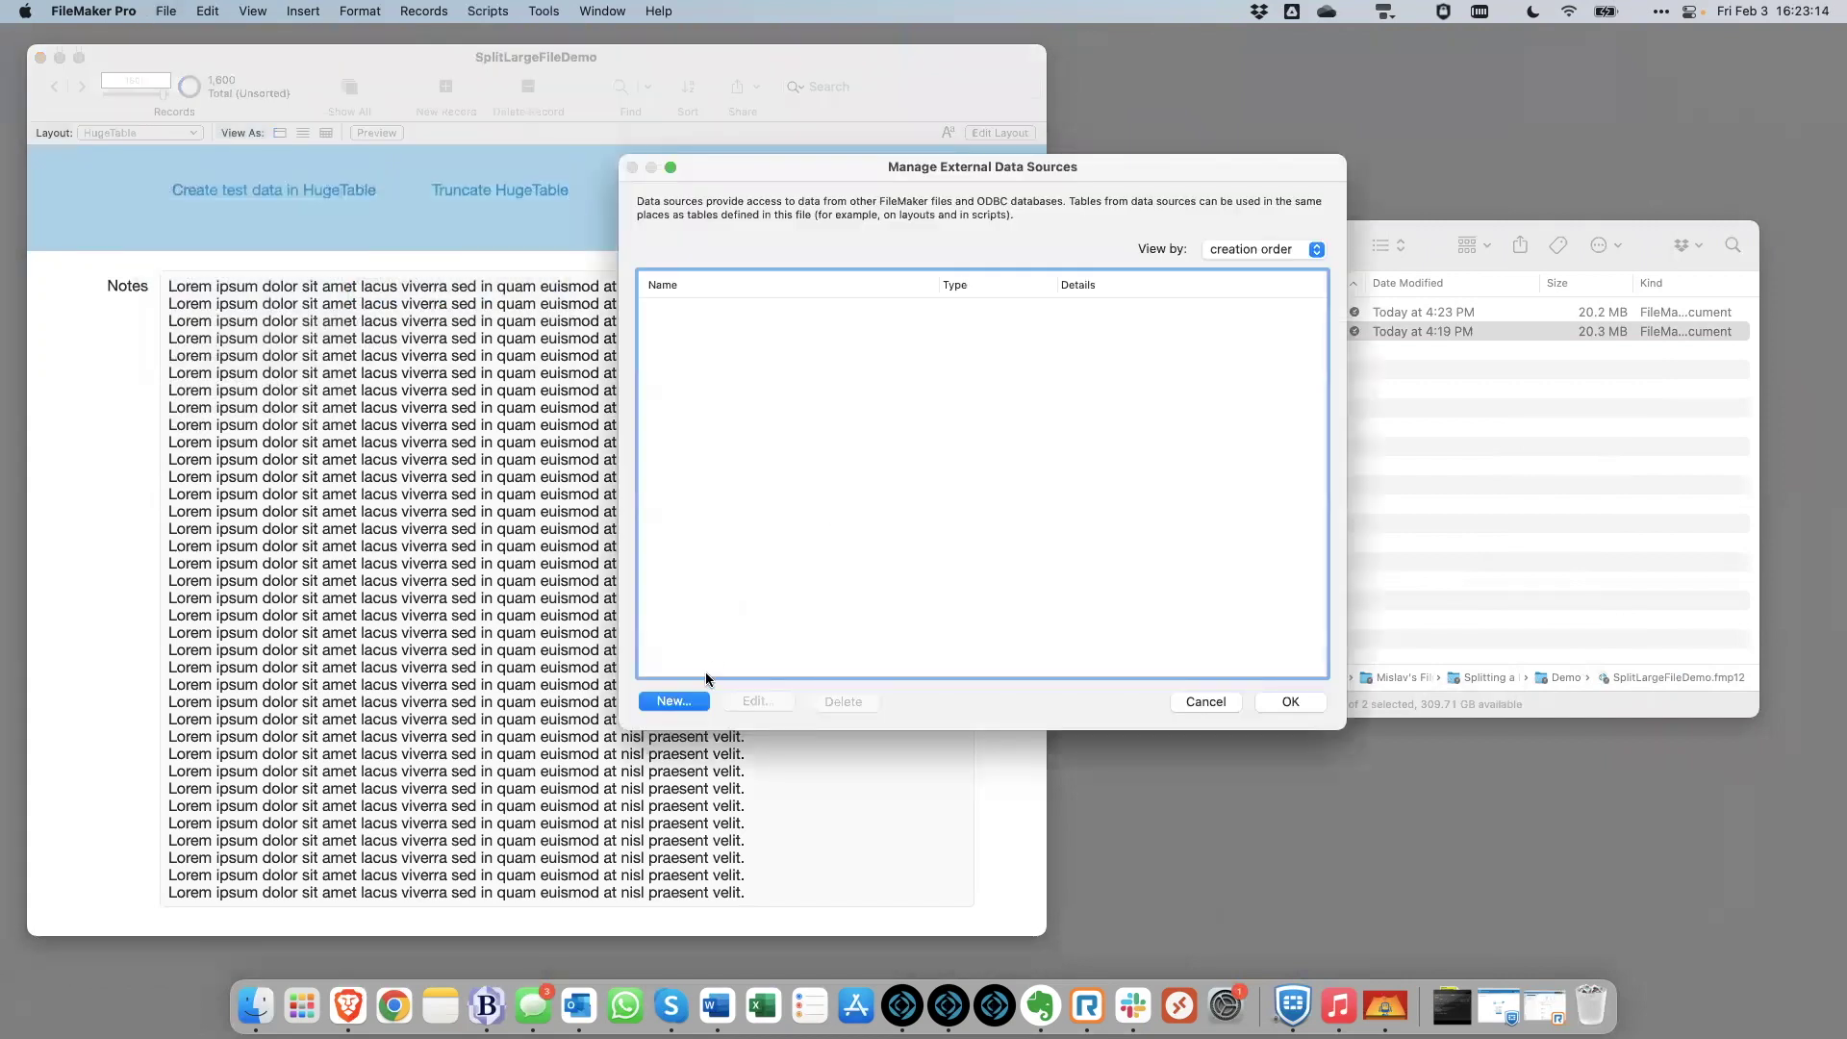
click(685, 703)
click(675, 418)
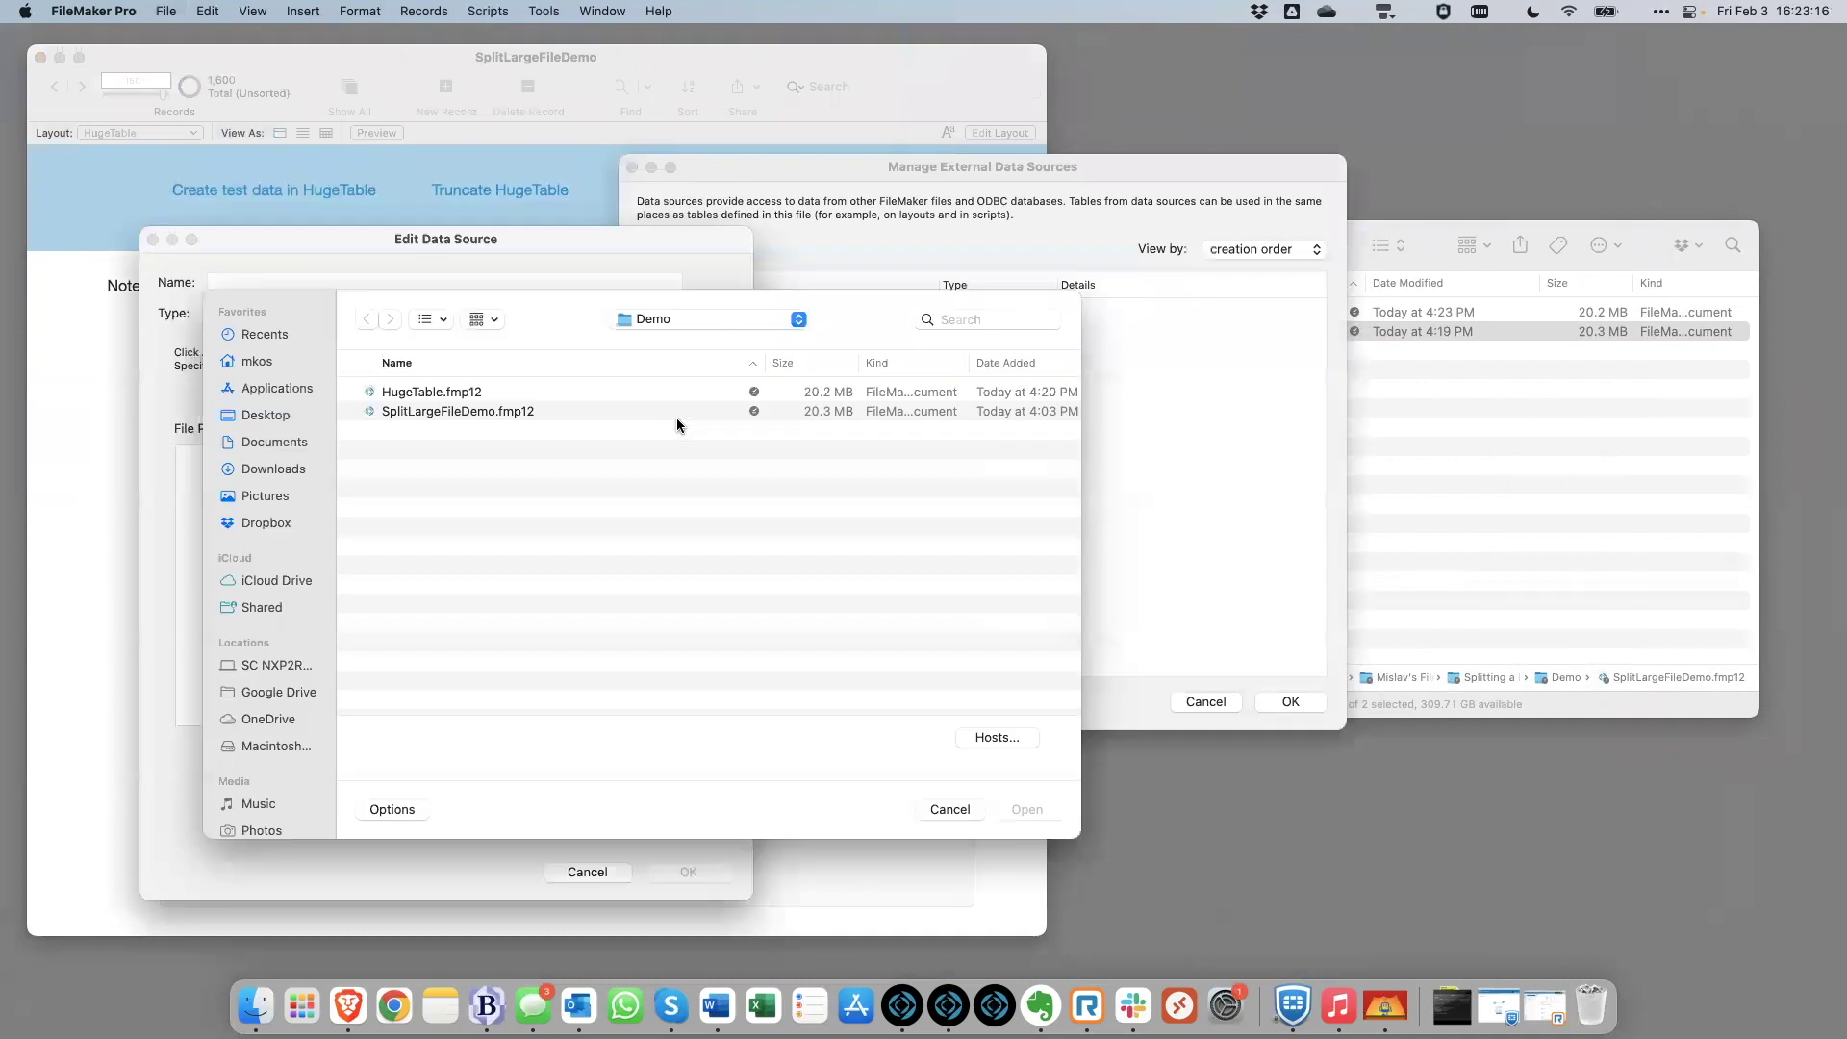
click(459, 397)
double_click(460, 397)
click(687, 871)
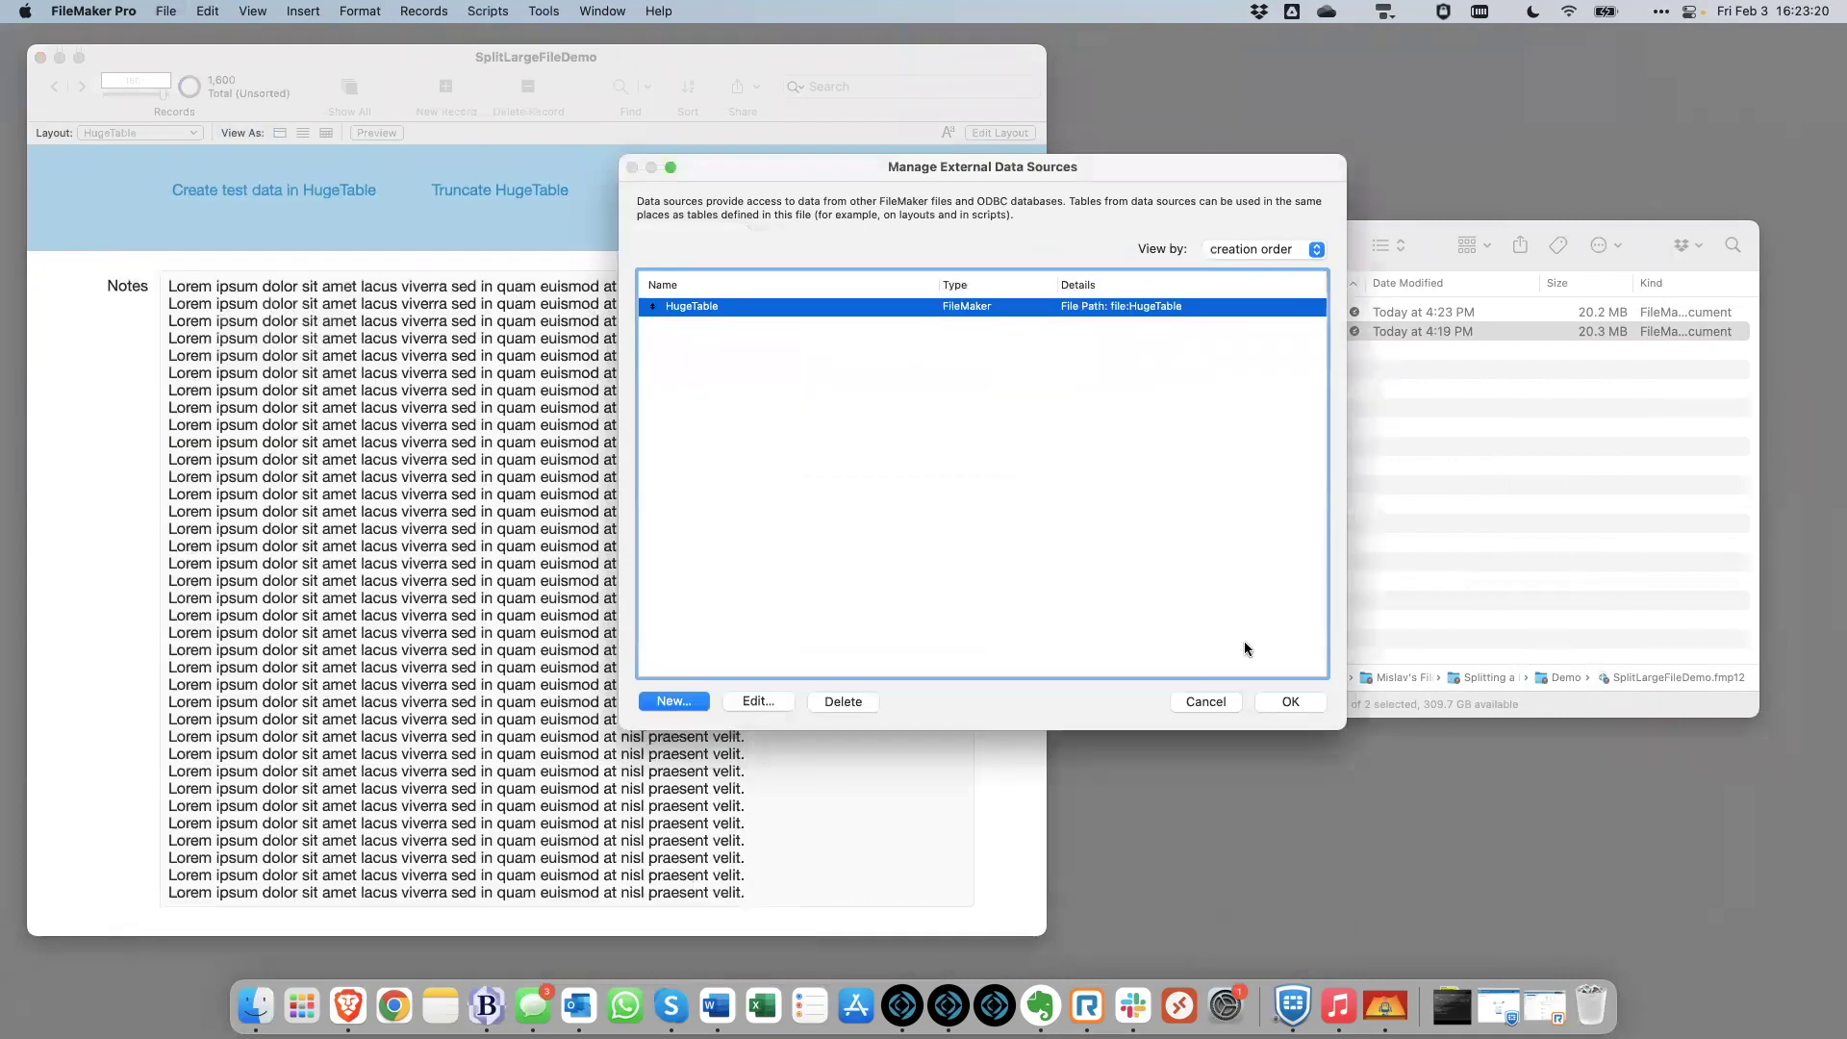
click(1291, 697)
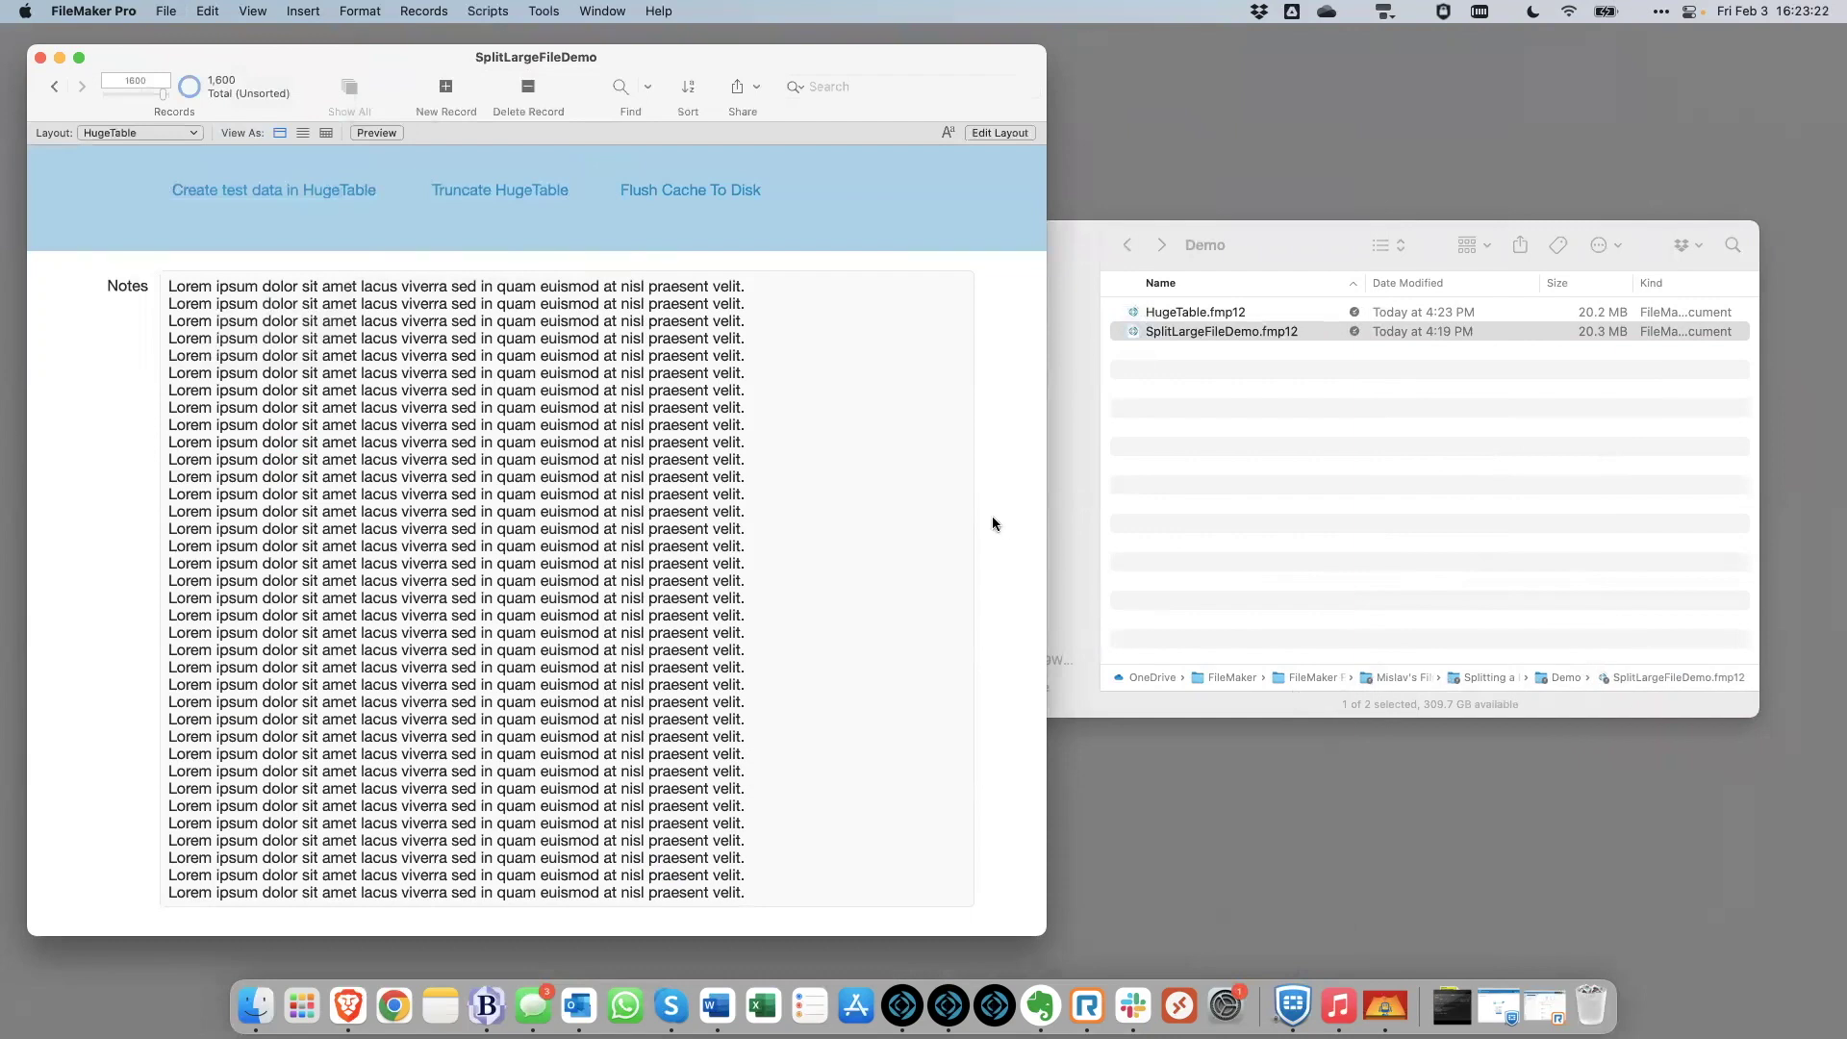
Relink the HugeTable graph occurrence to the HugeTable table from the external HugeTable file
key(super+shift+d)
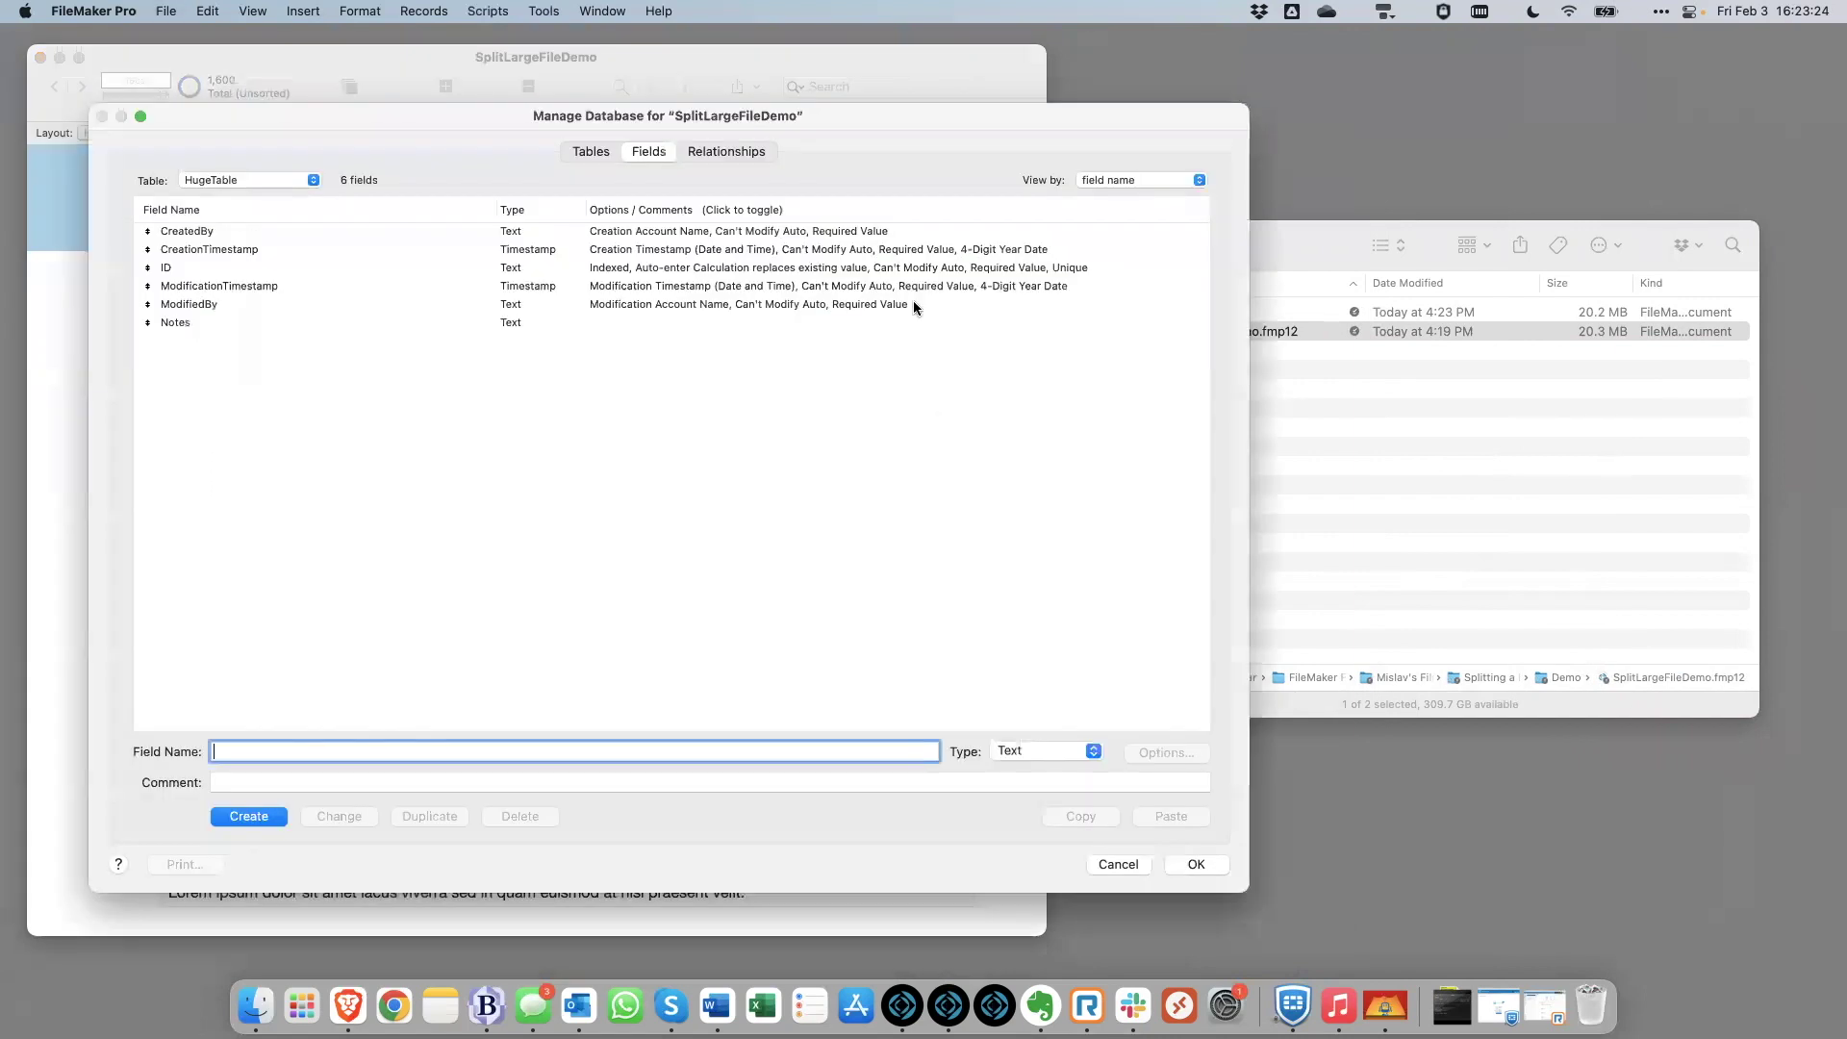
drag(806, 114, 916, 120)
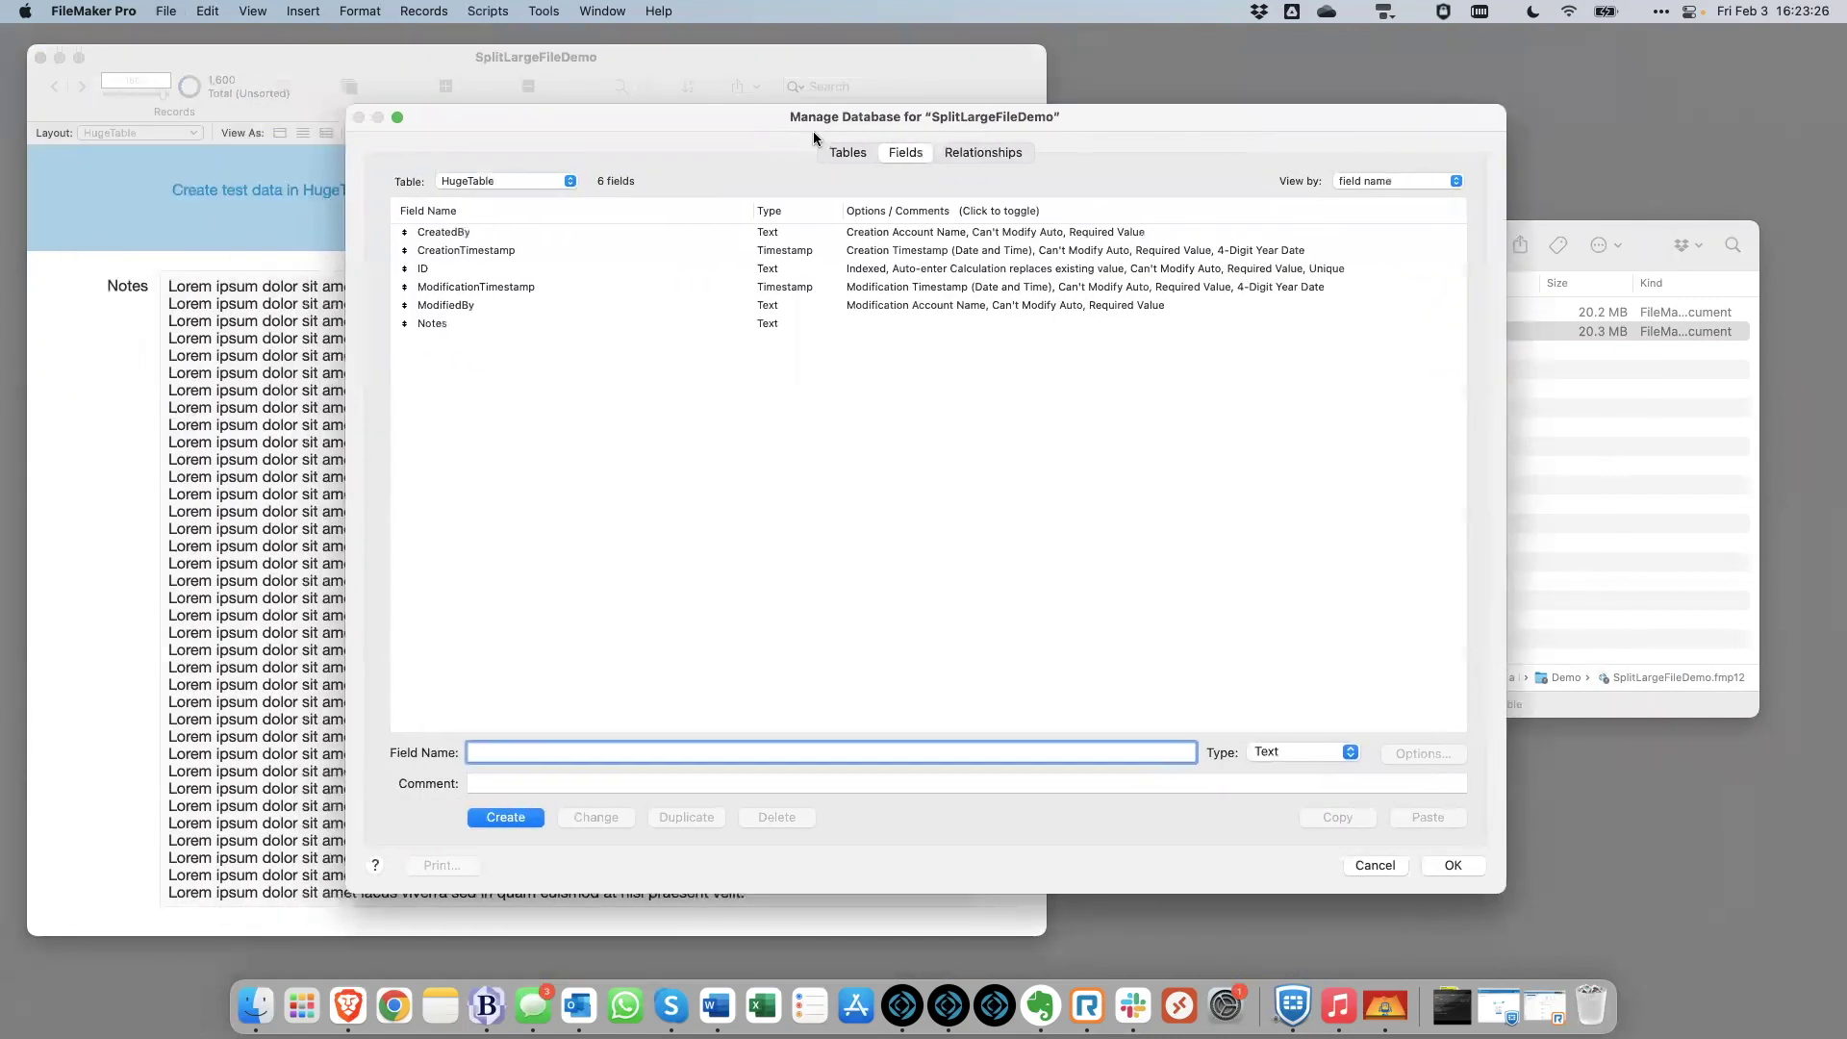
click(846, 151)
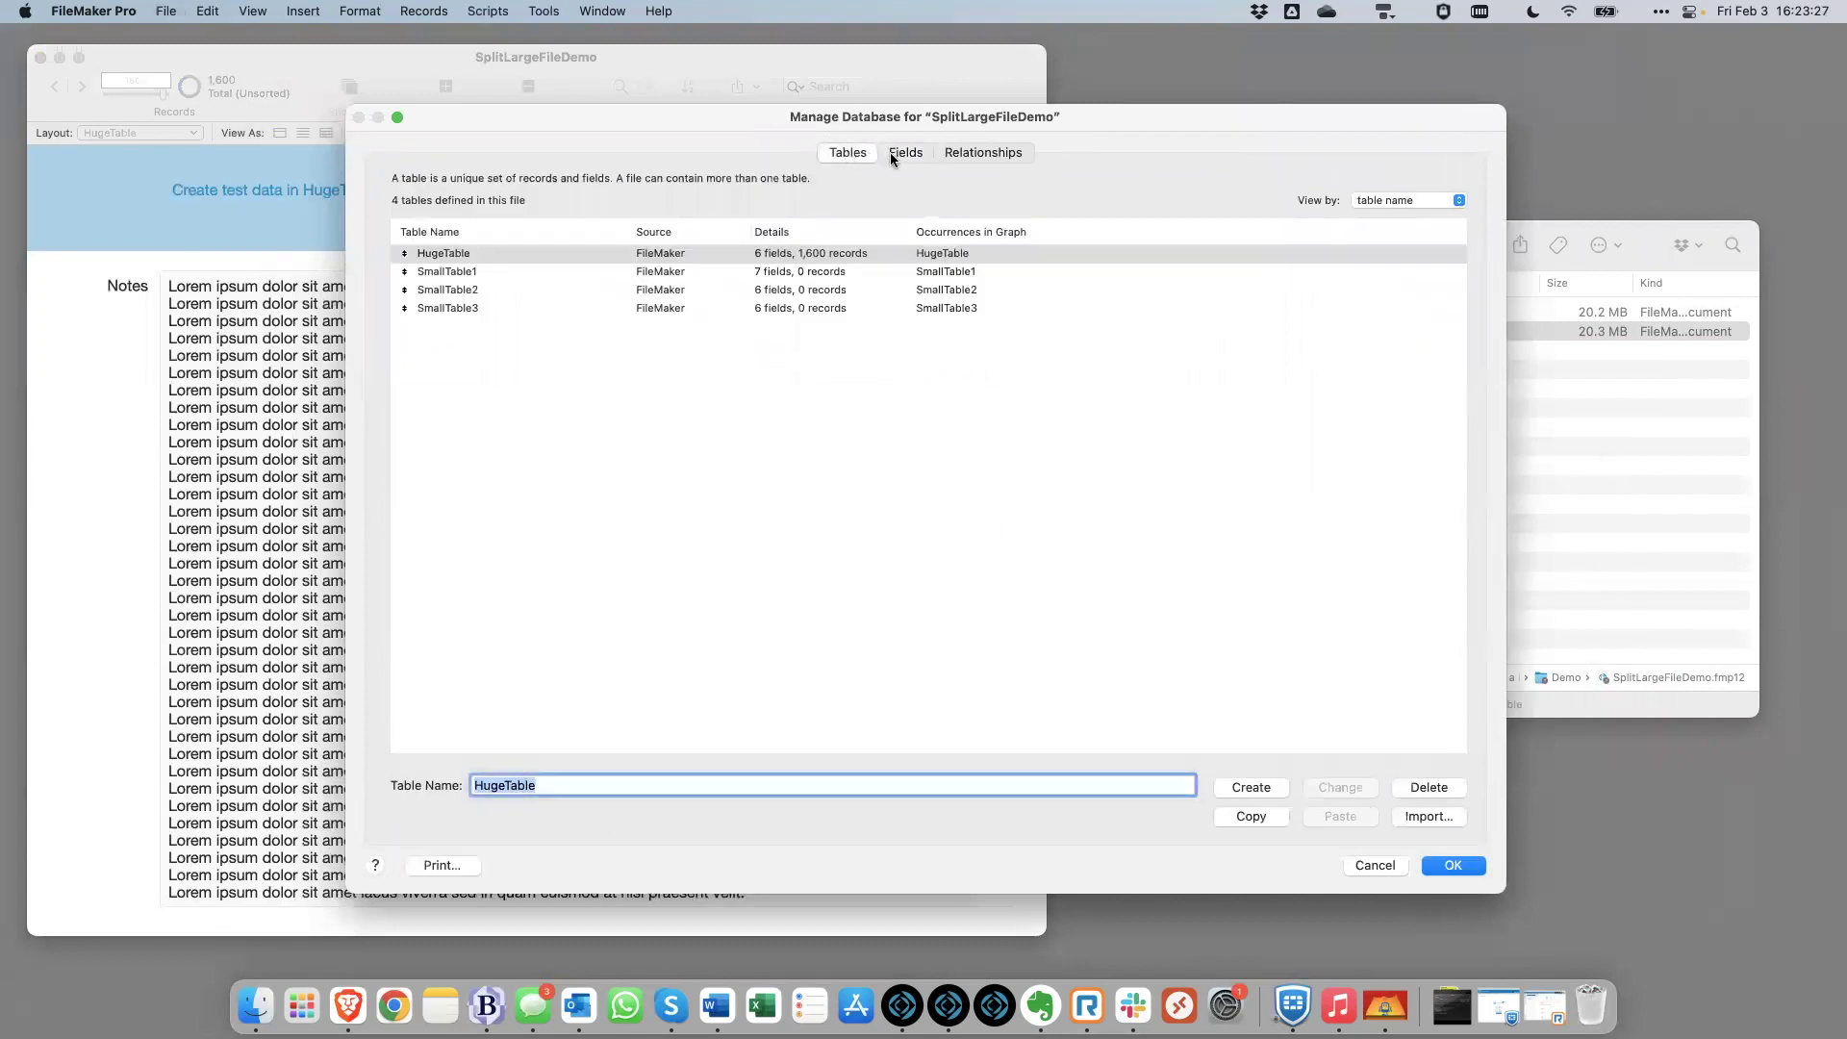
click(974, 151)
click(477, 242)
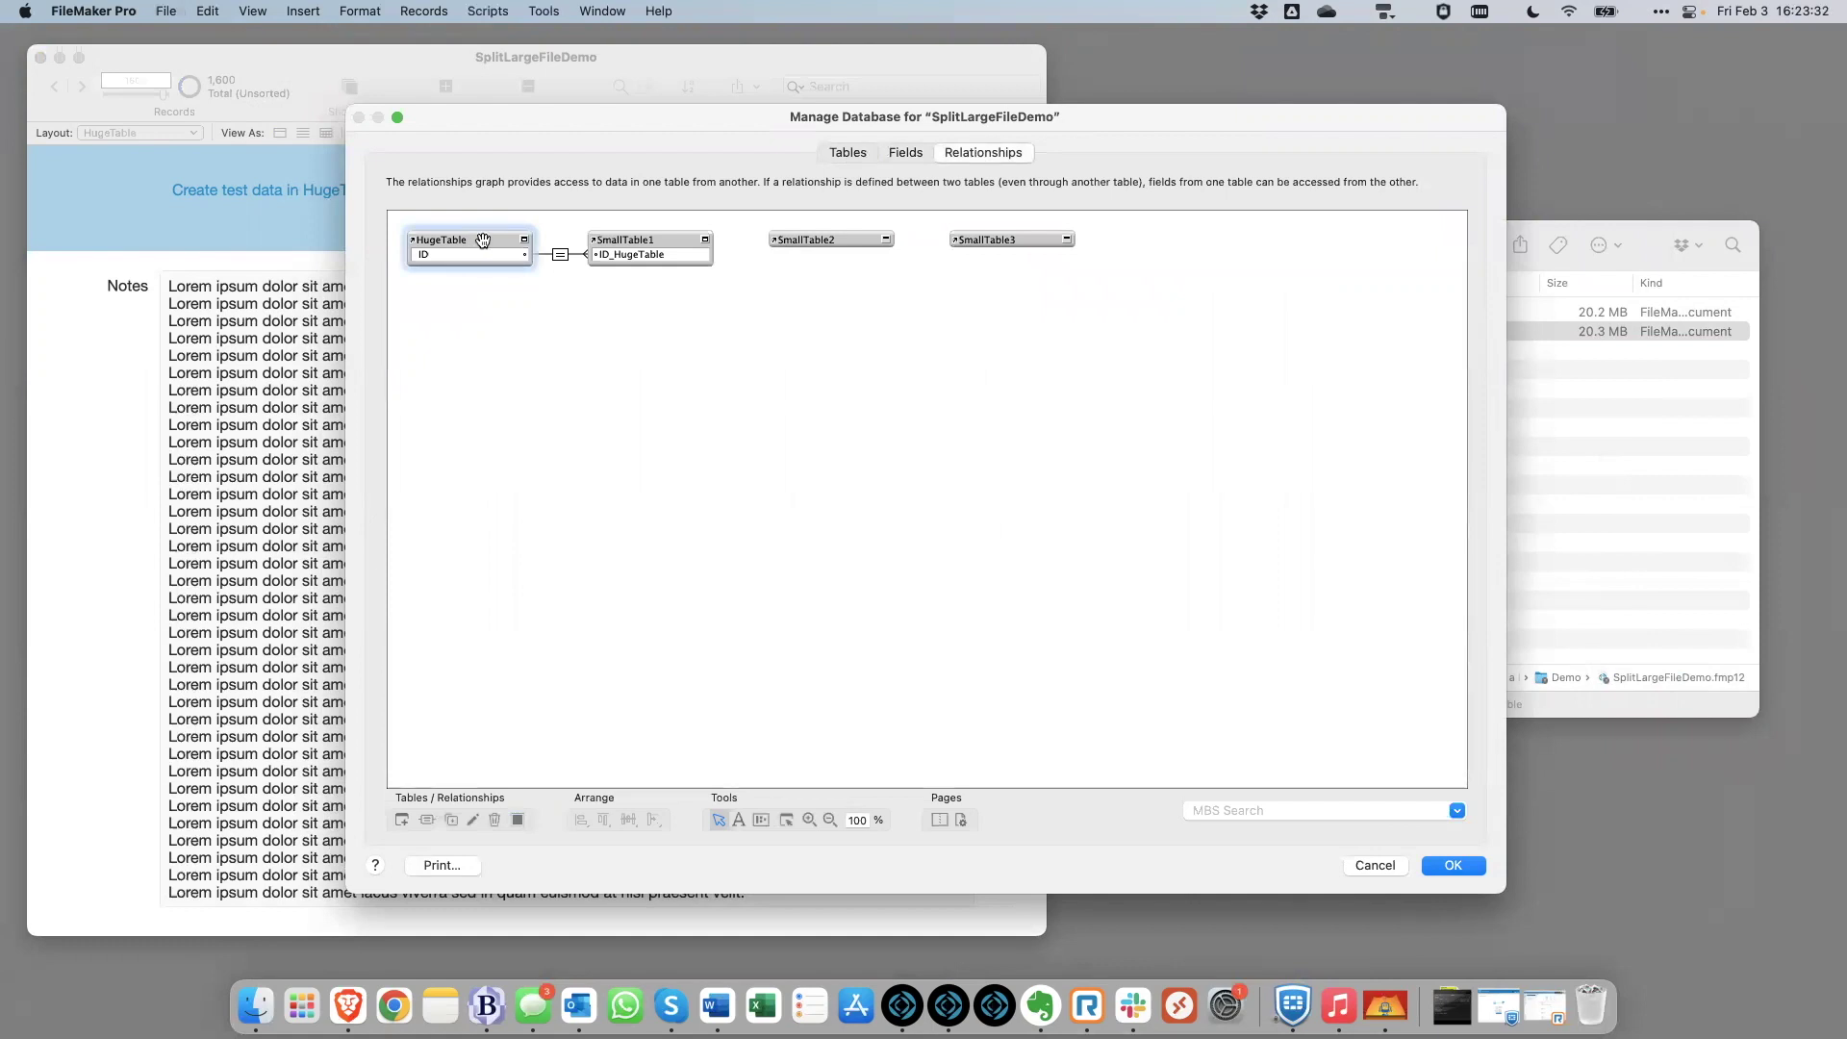
double_click(477, 239)
click(654, 357)
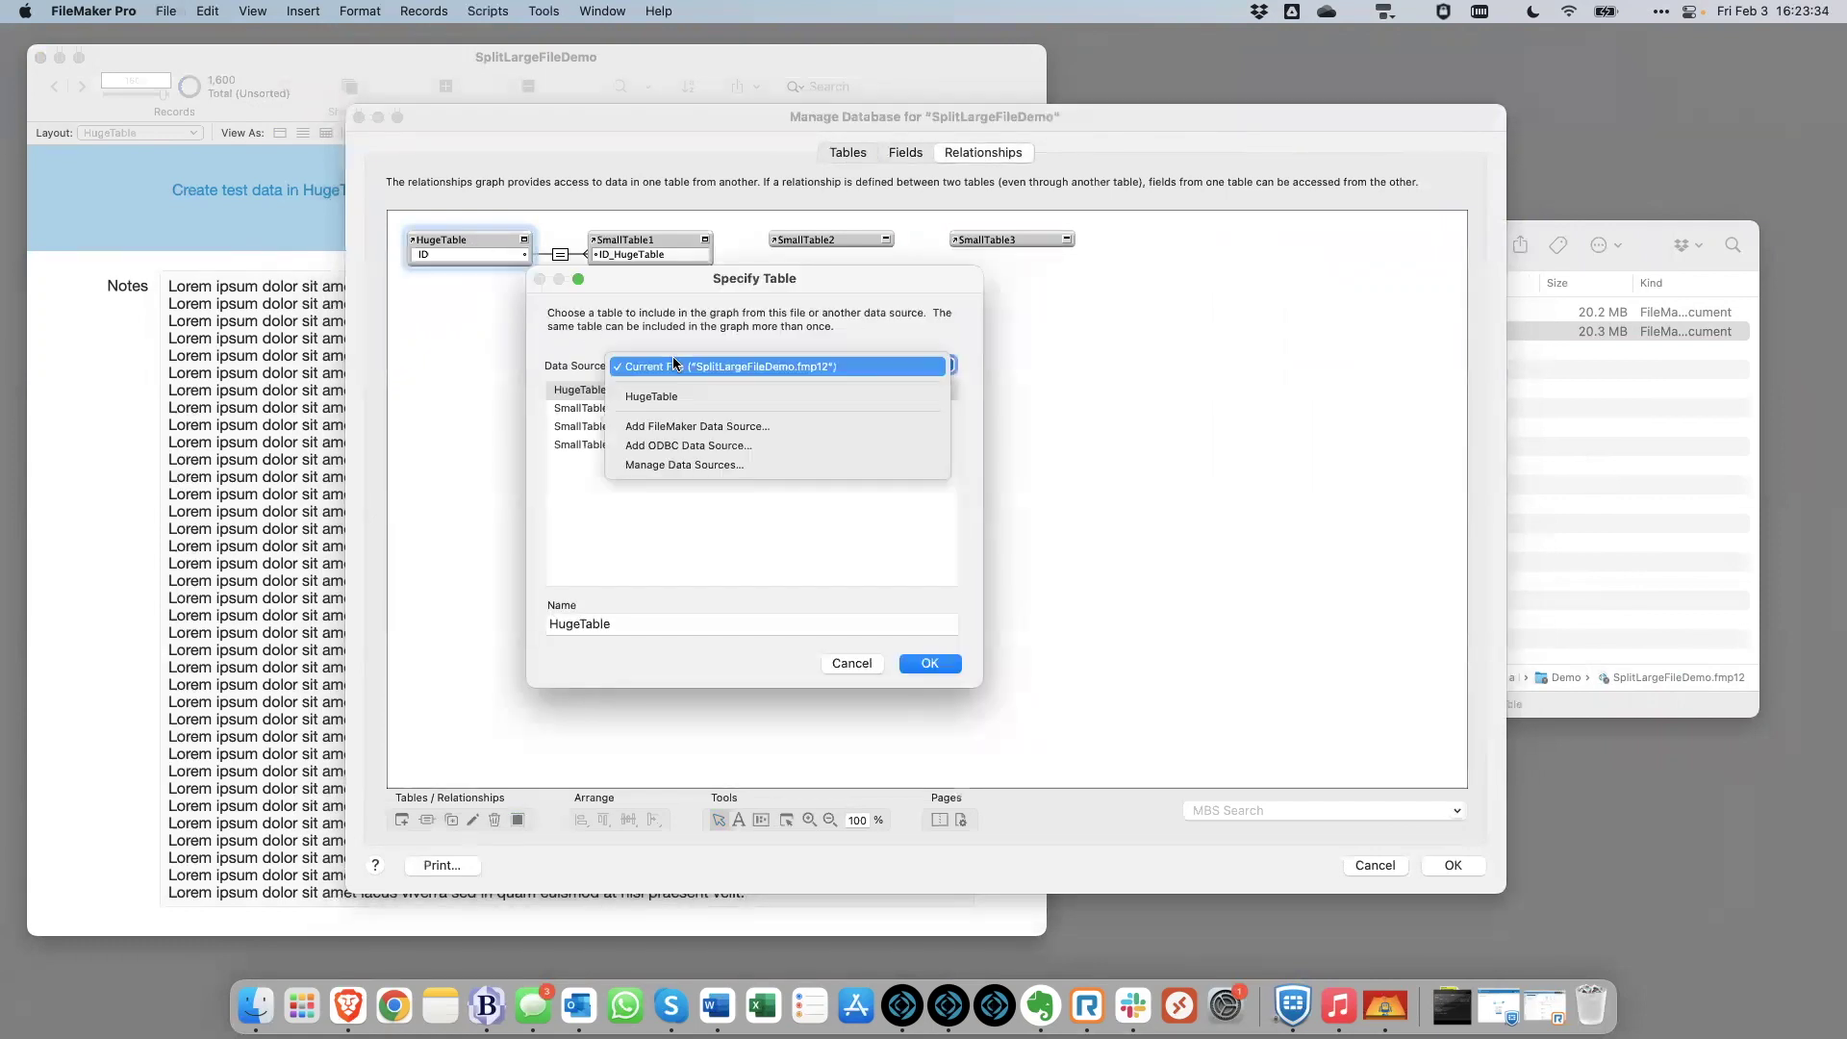
click(666, 396)
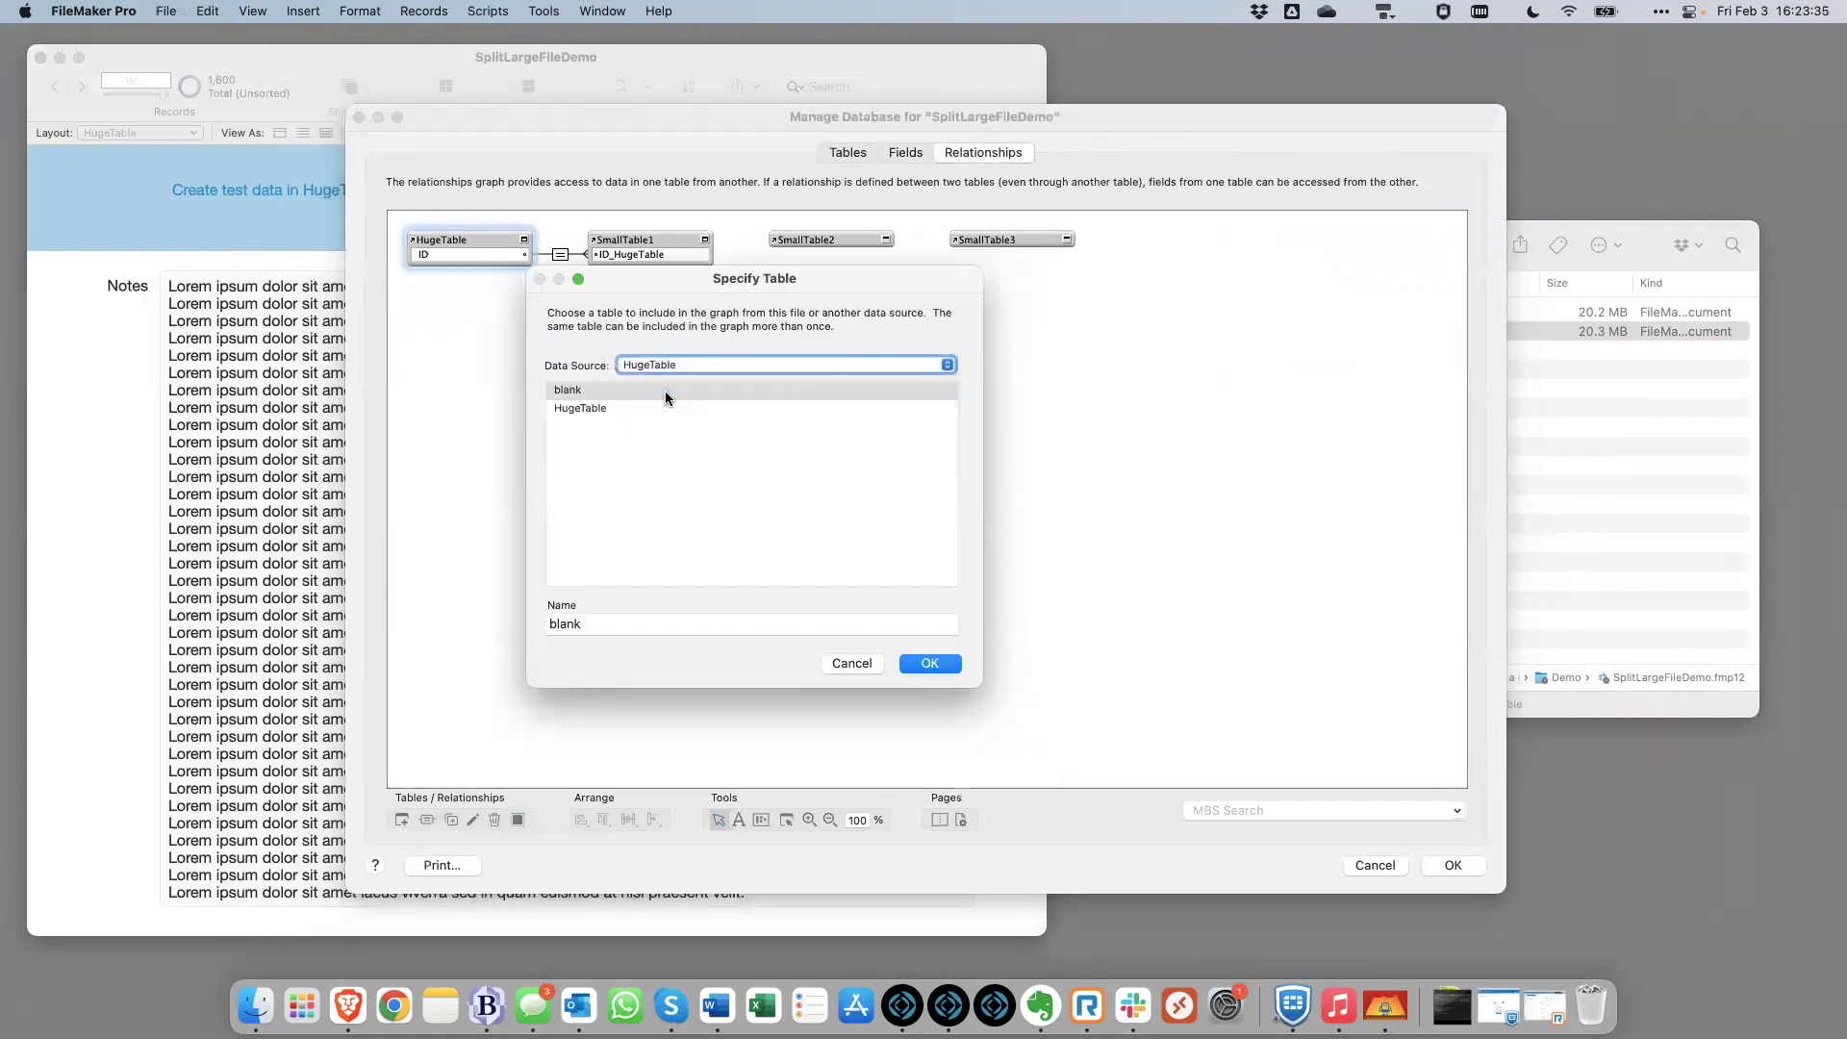
click(587, 409)
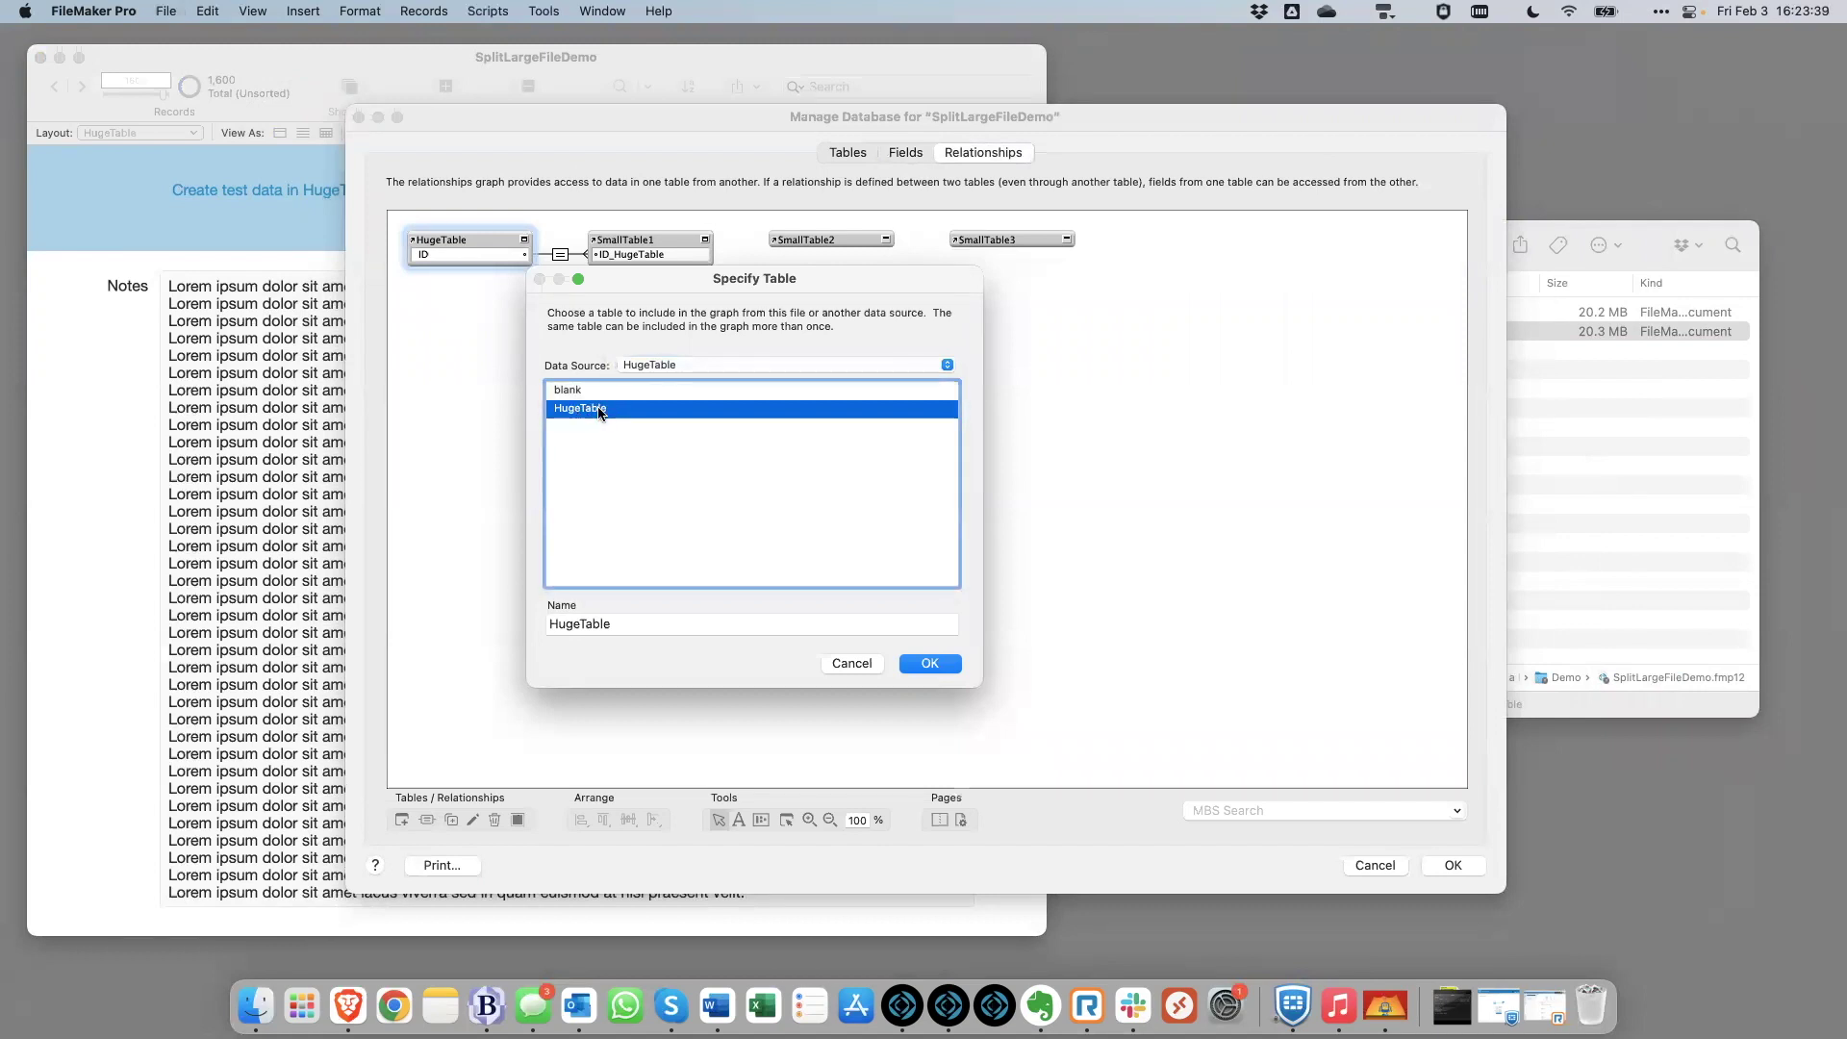
click(930, 663)
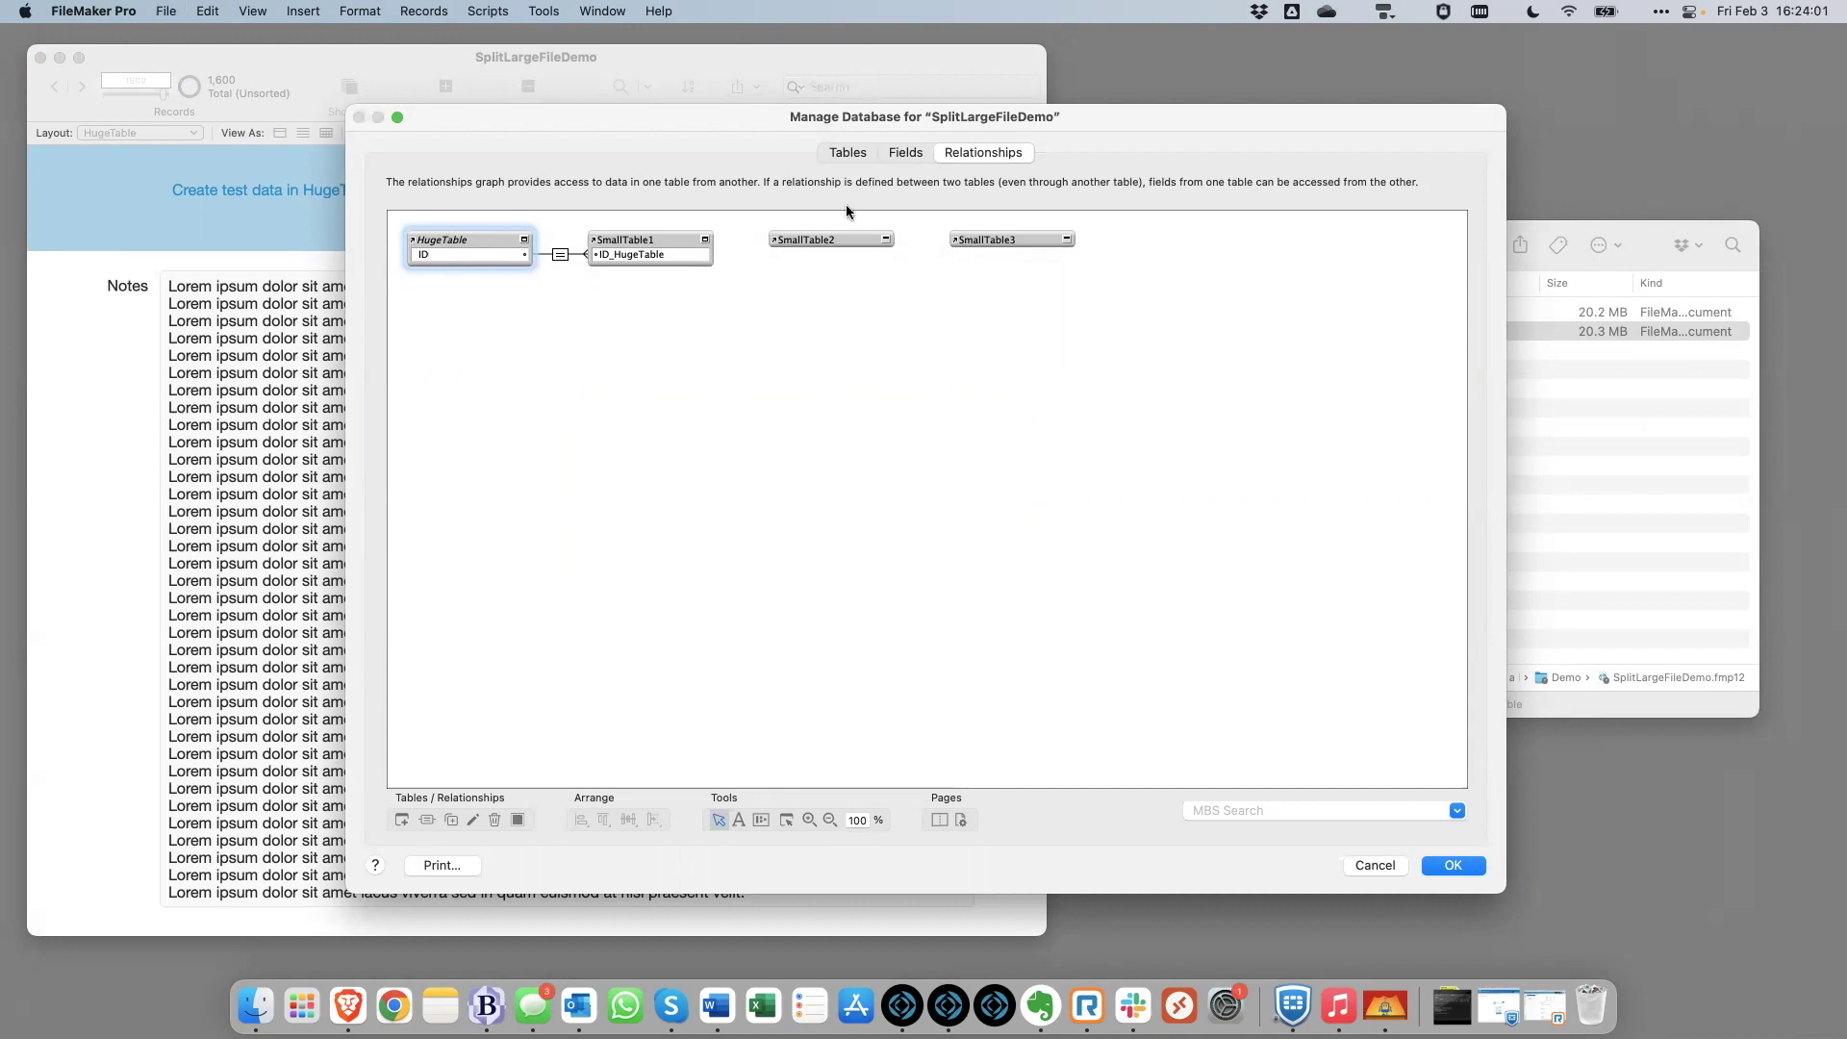
click(904, 150)
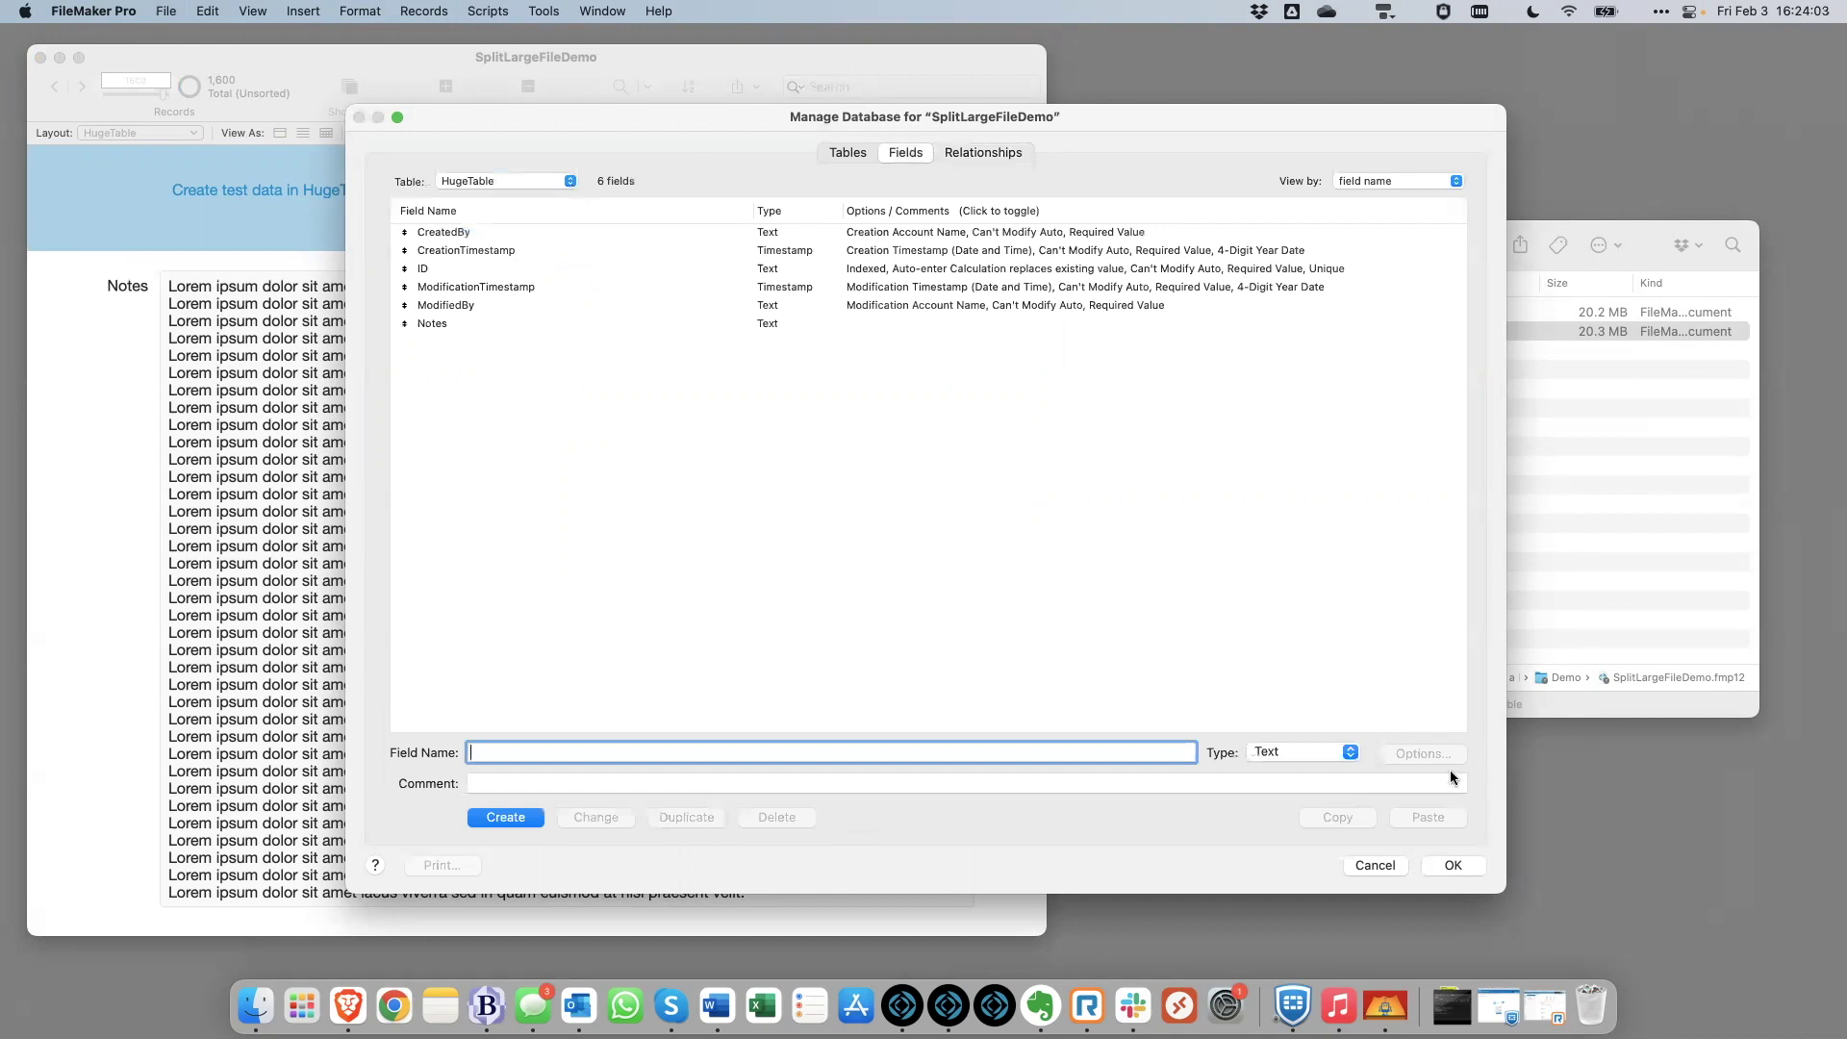
On the Tables tab, confirm the local HugeTable has no occurrence, then close Manage Database
click(830, 154)
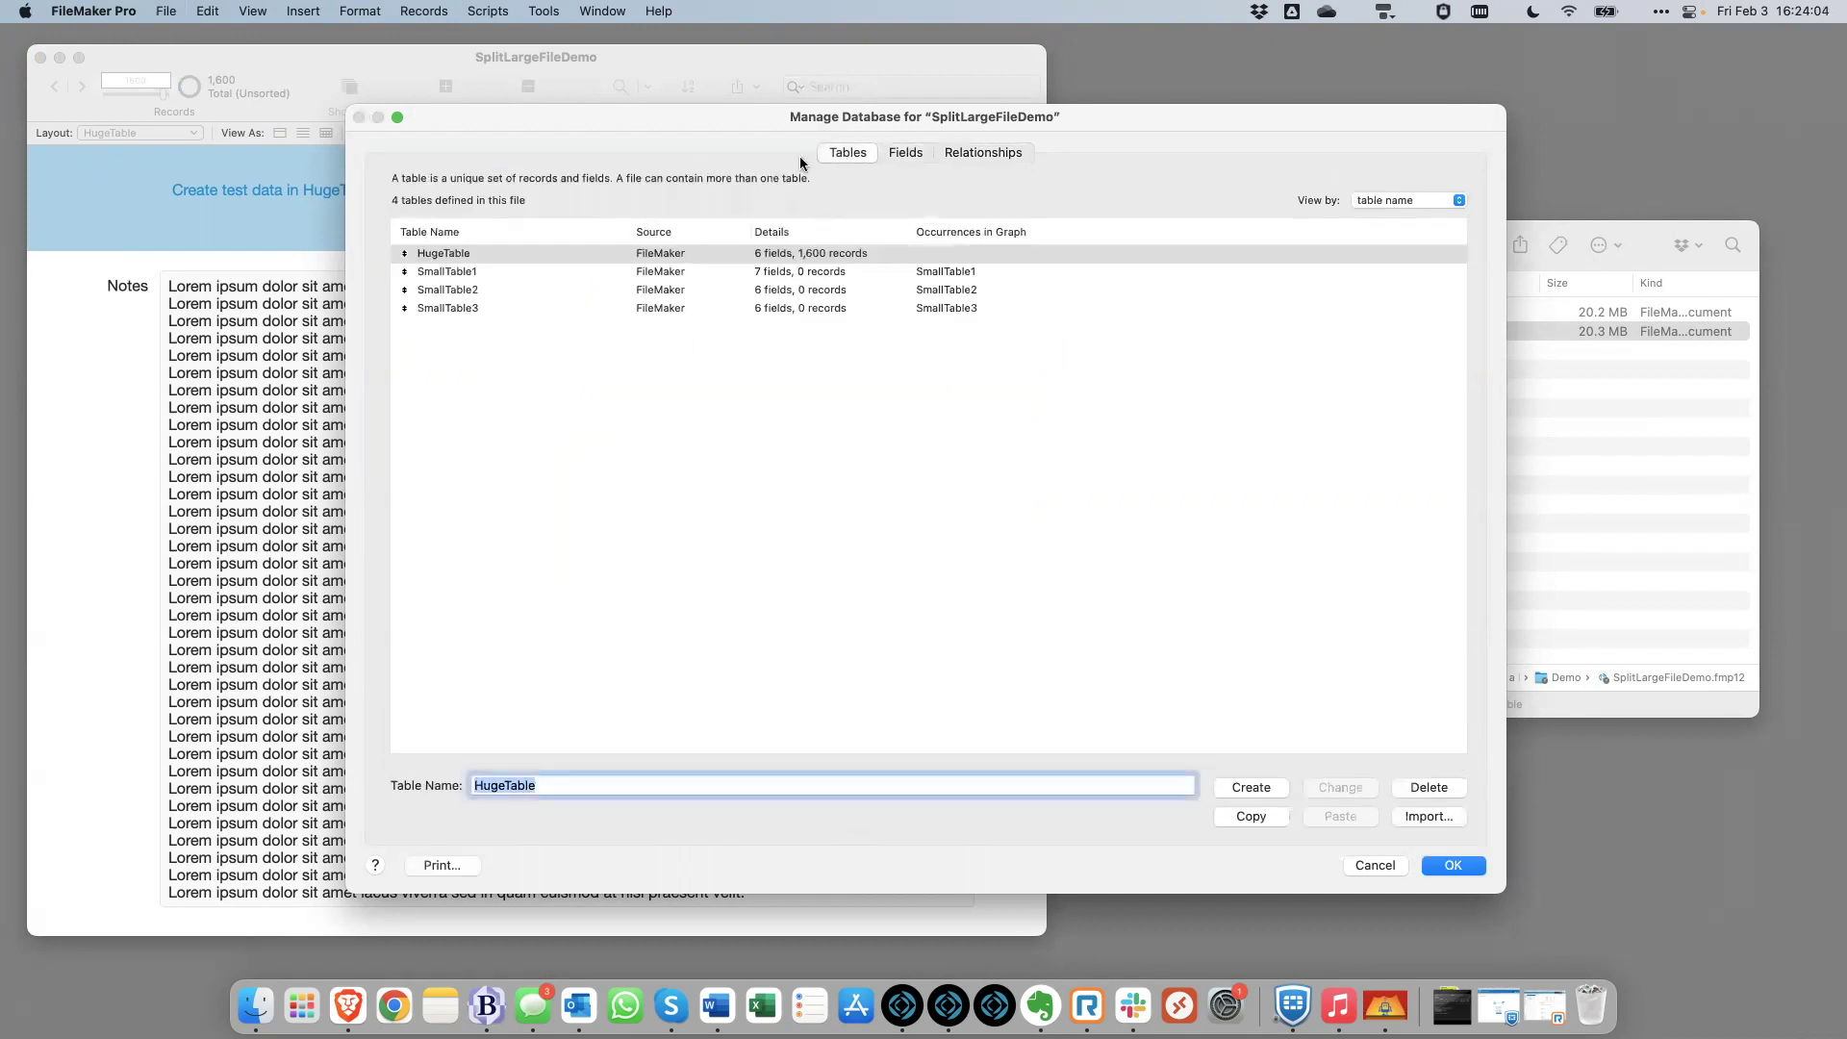
click(457, 271)
click(479, 255)
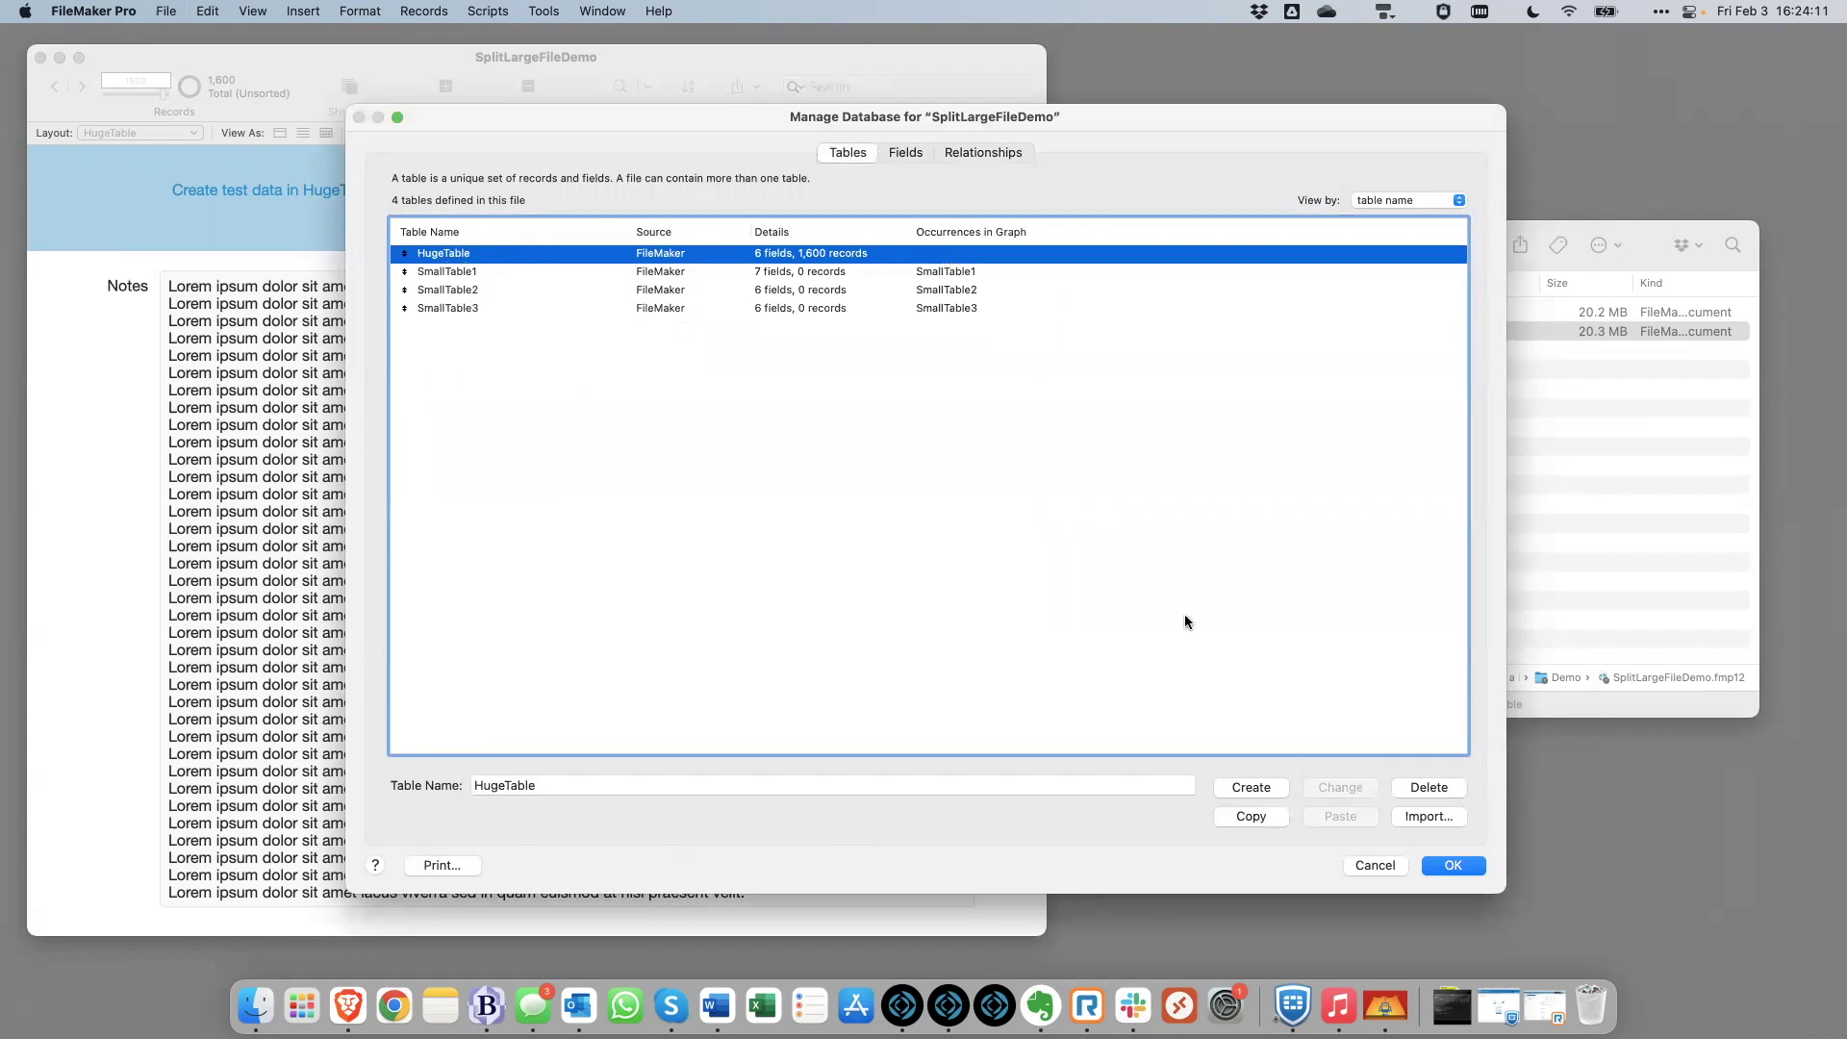
click(1447, 868)
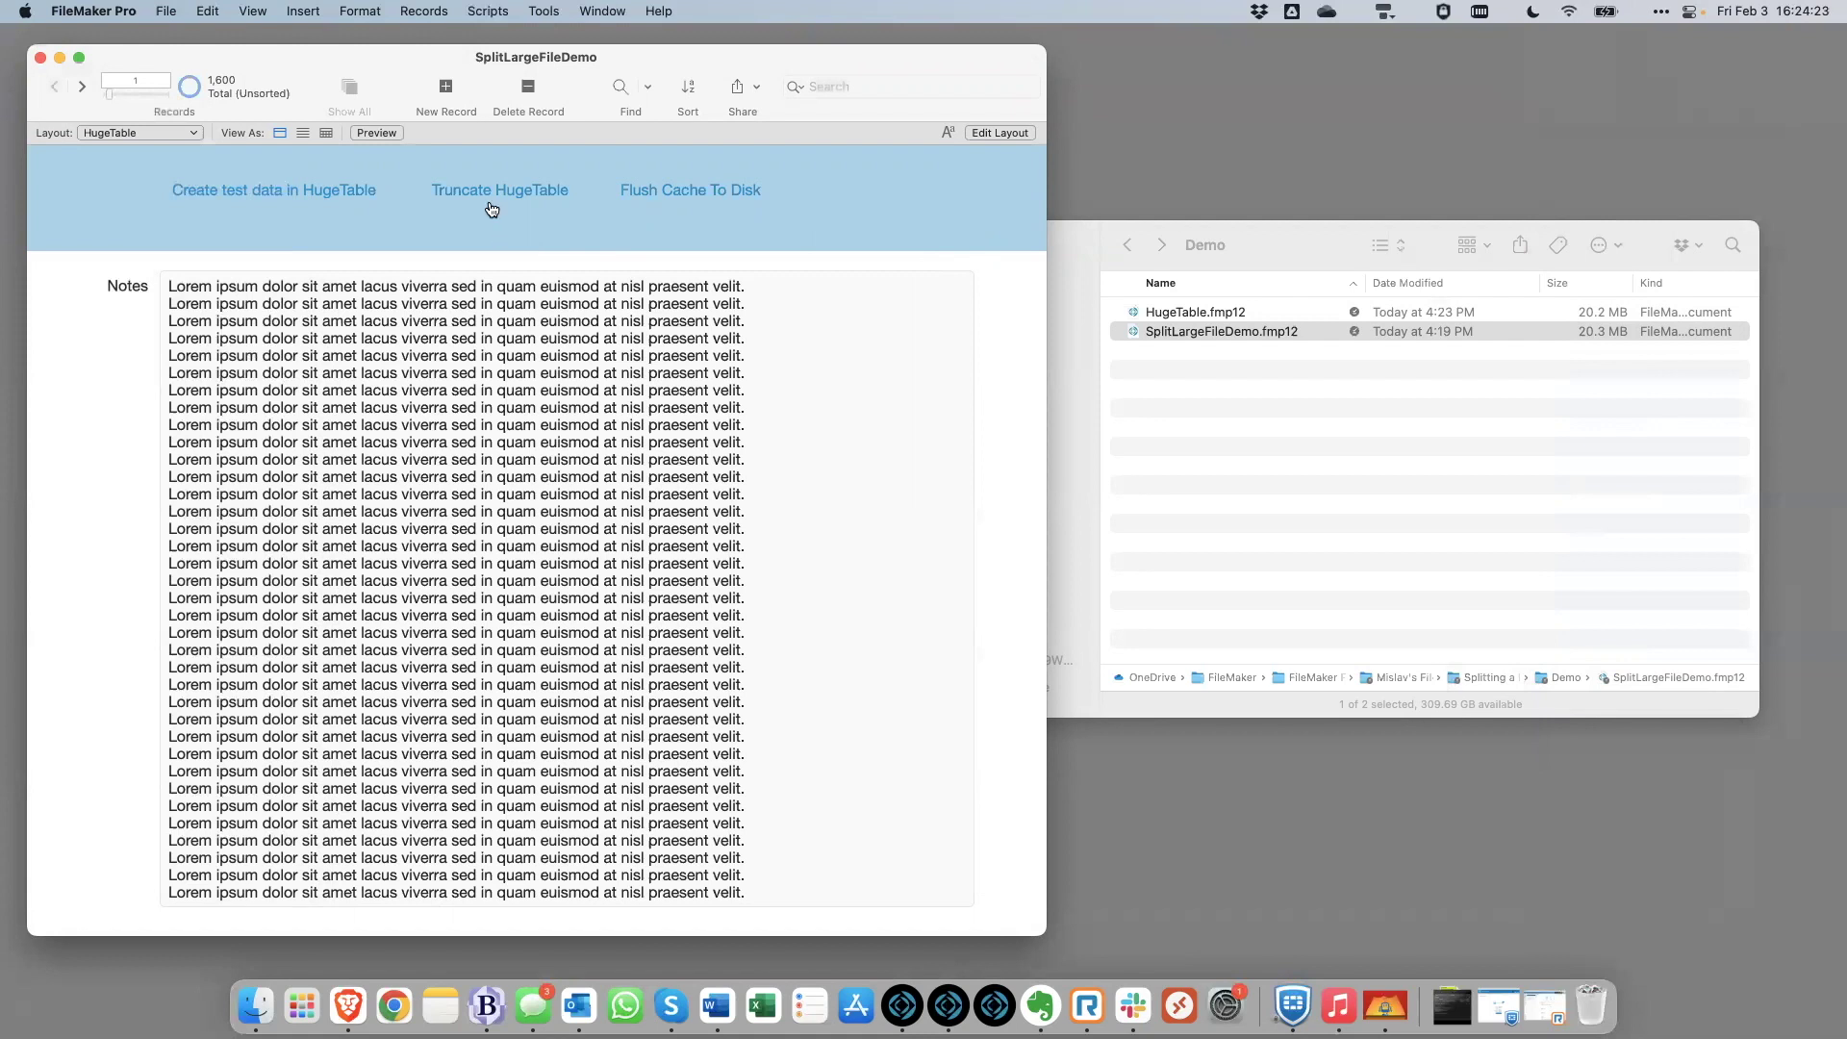
Open the Script Workspace and review the Truncate Table step's table setting
key(super+1)
click(702, 239)
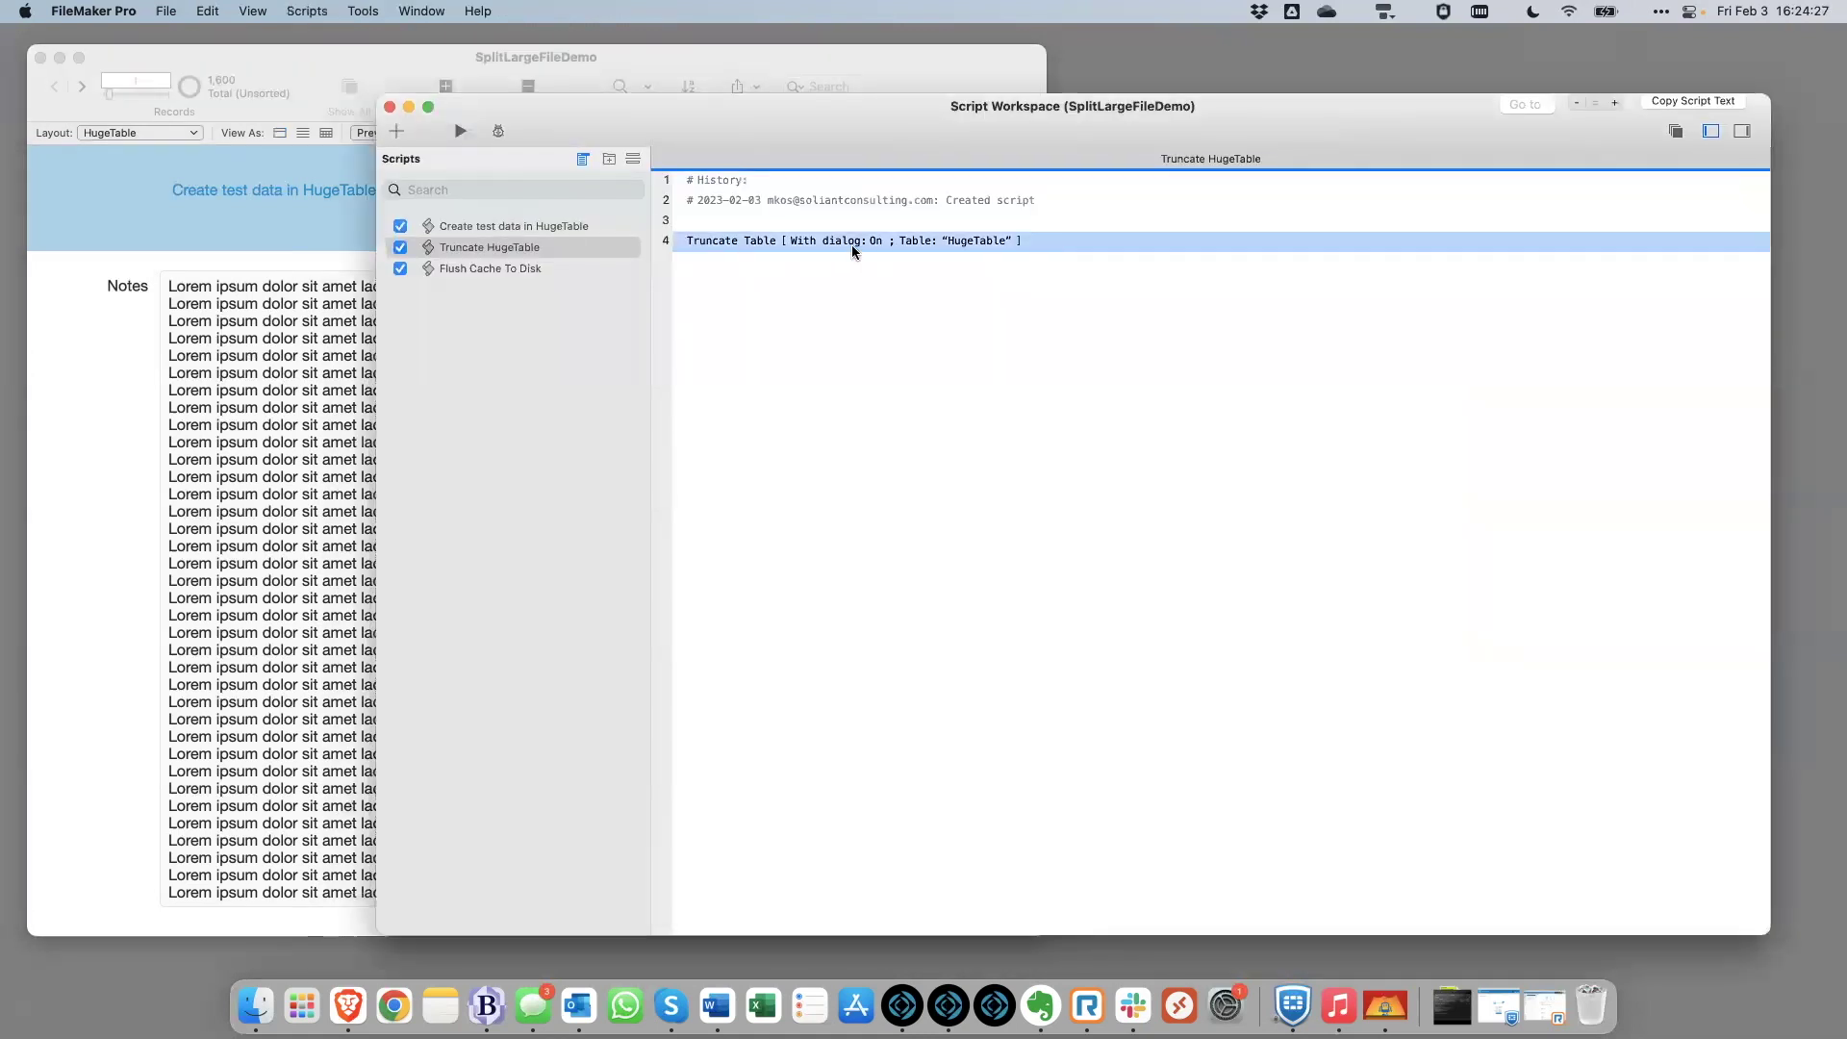
click(974, 242)
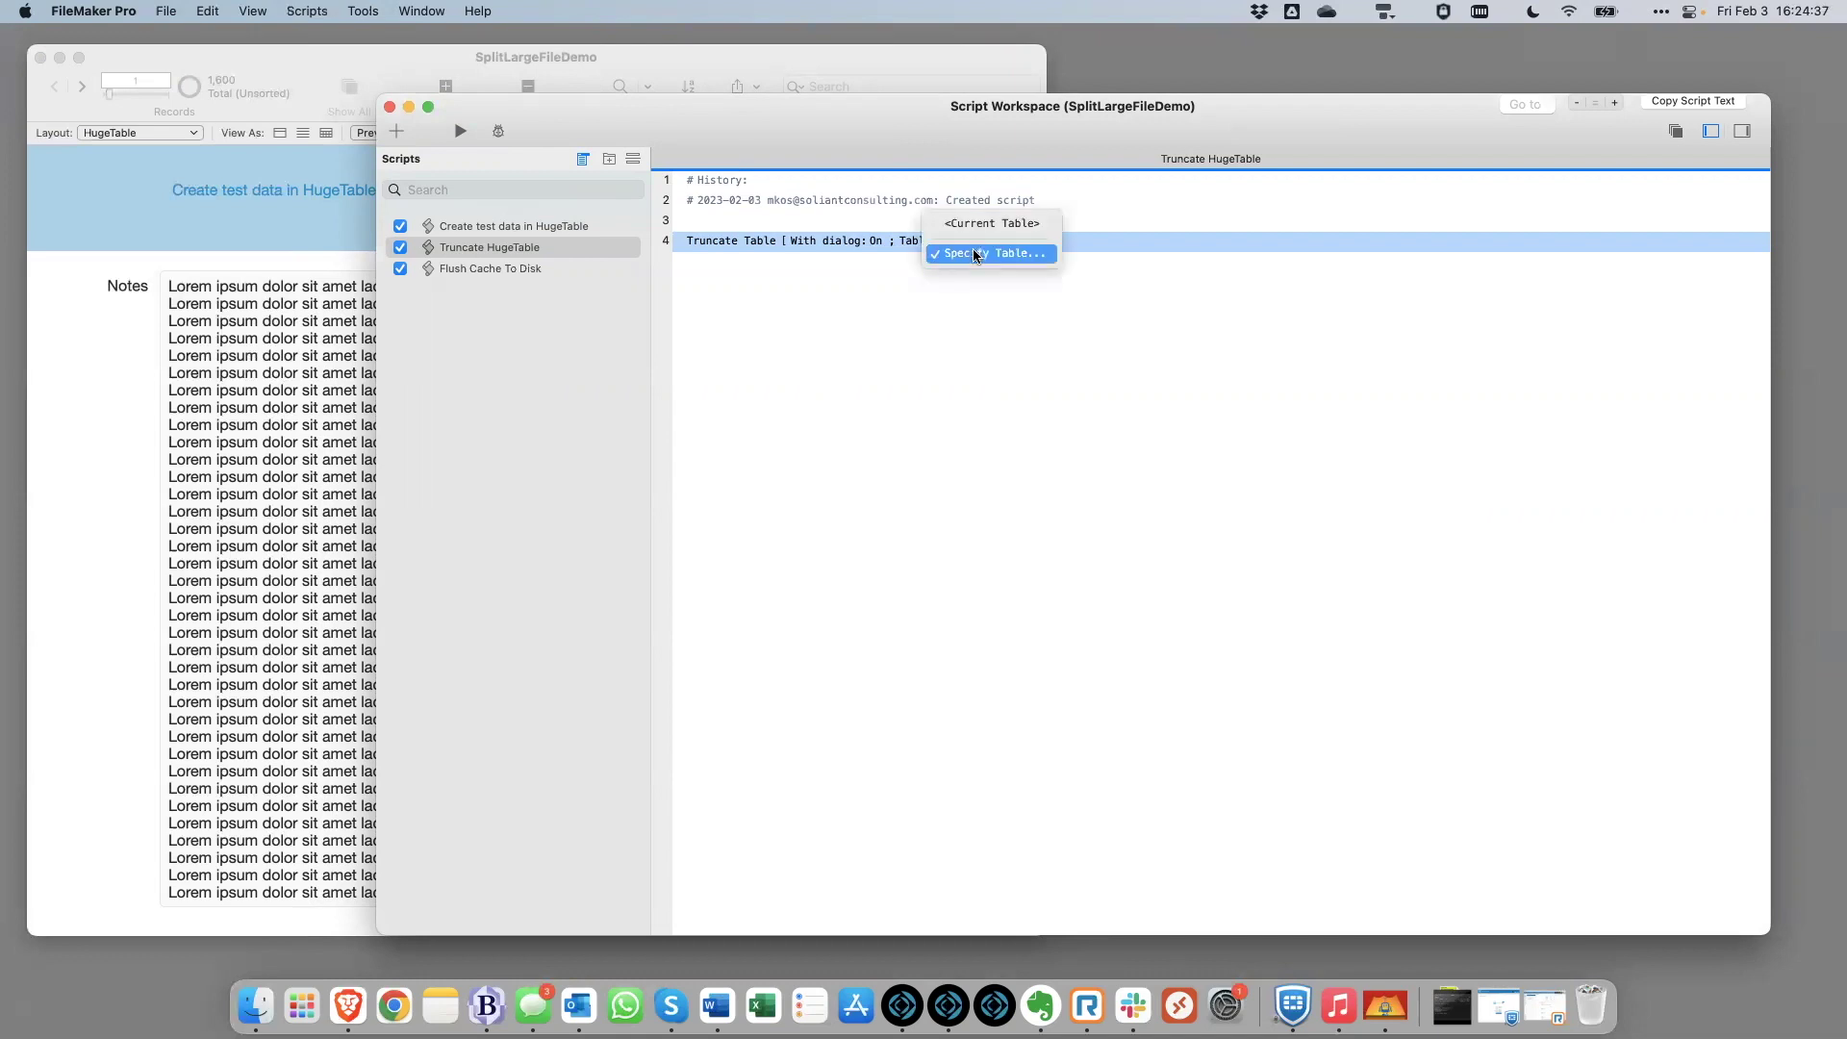
click(972, 253)
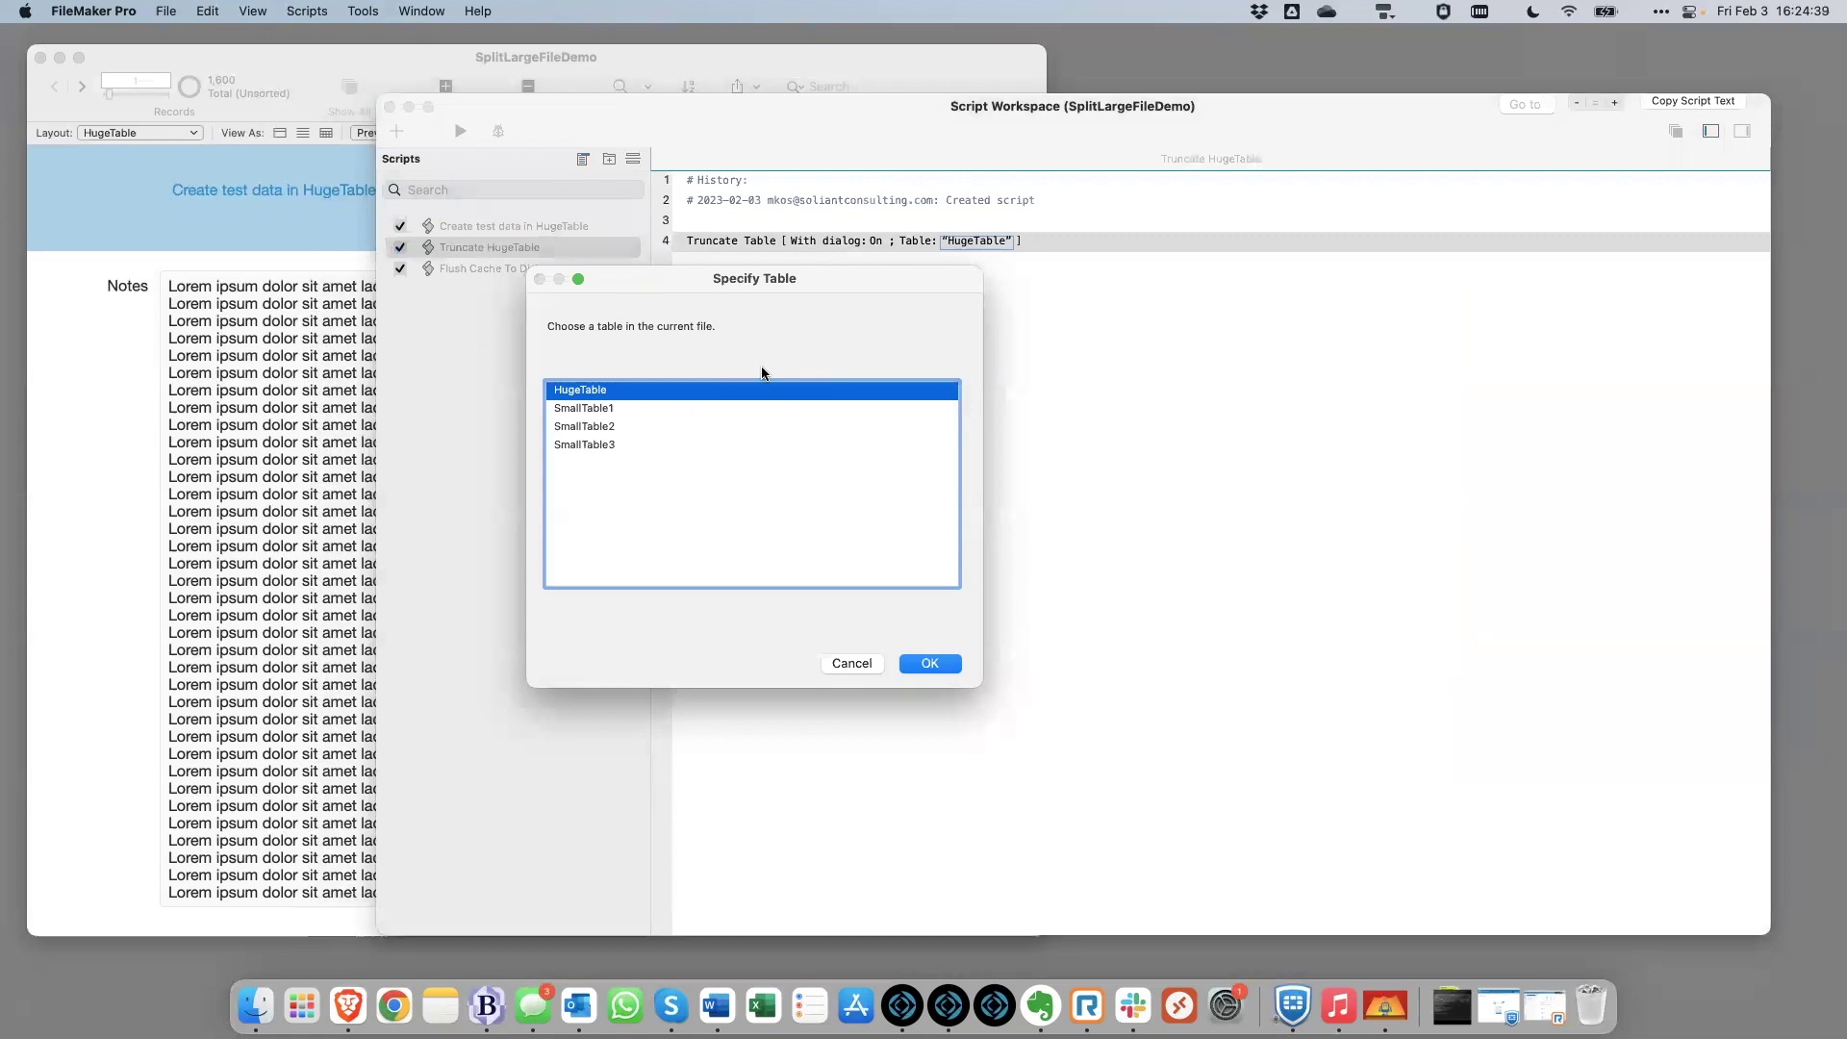
key(Return)
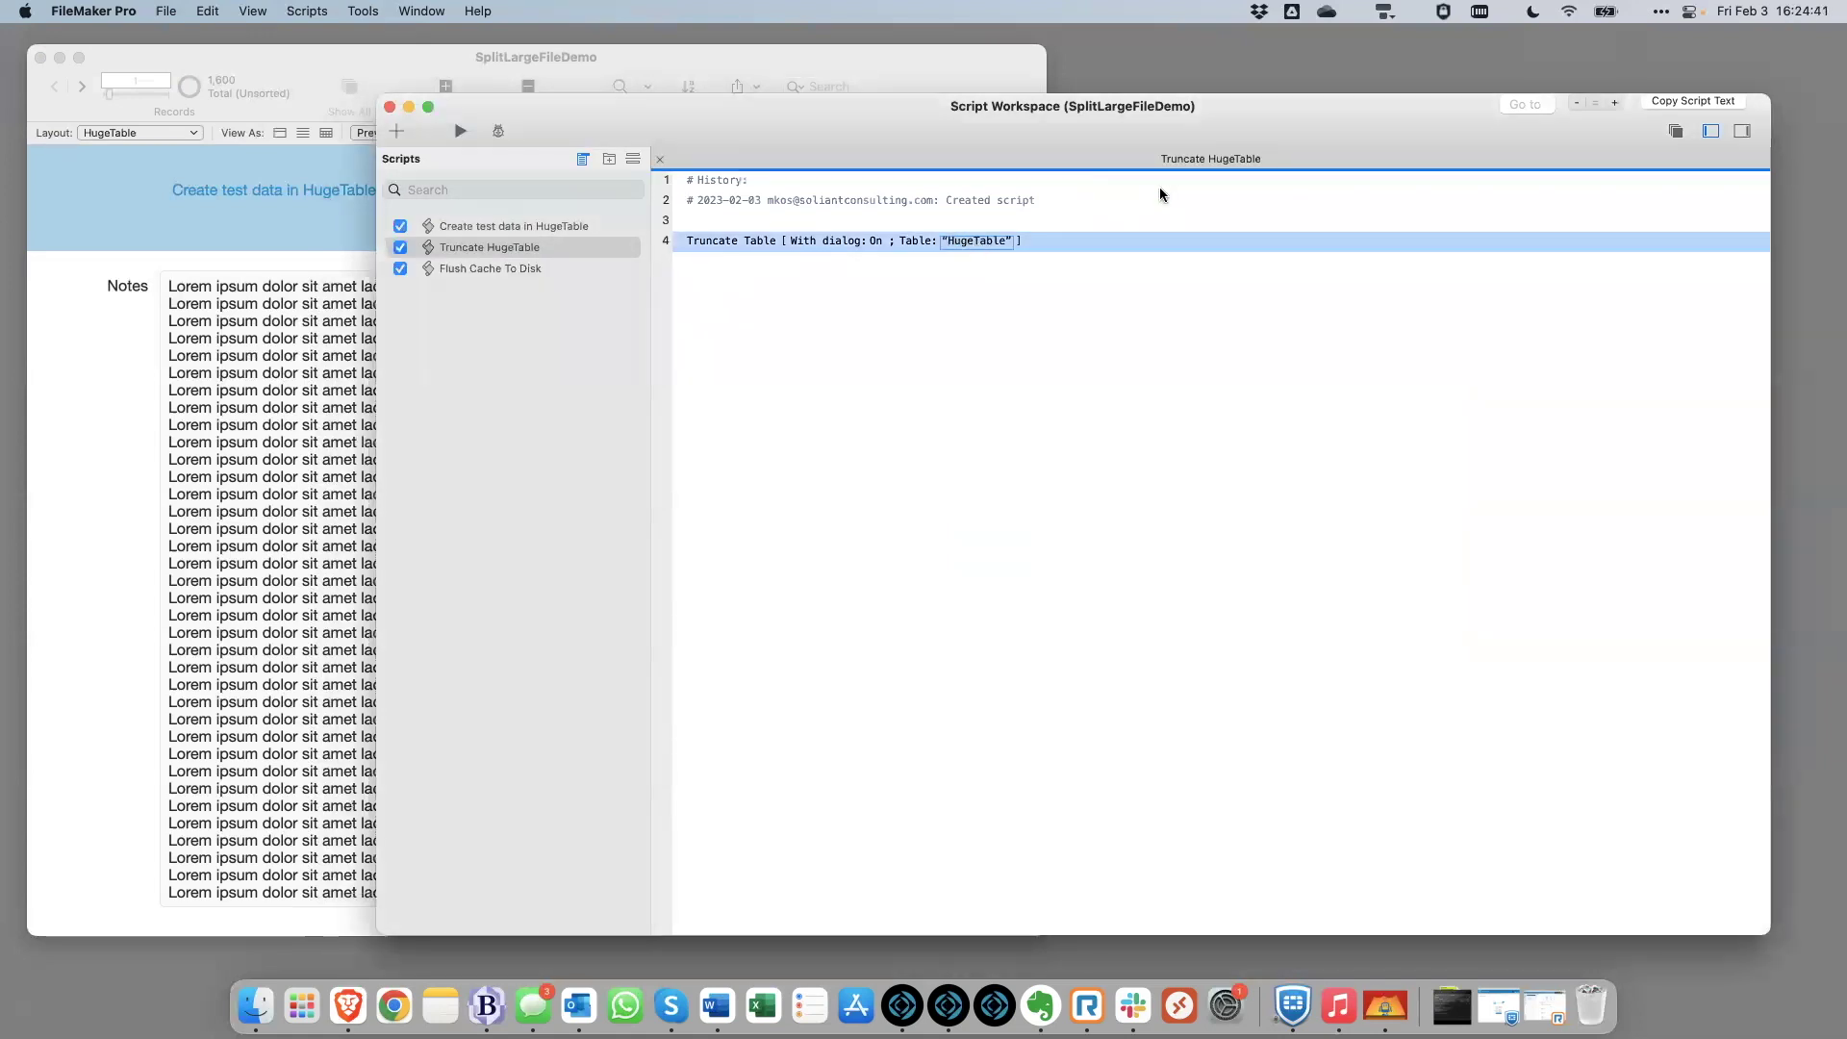
Replace Truncate Table with Perform Script 'Truncate HugeTable' from the HugeTable file, and save
click(726, 252)
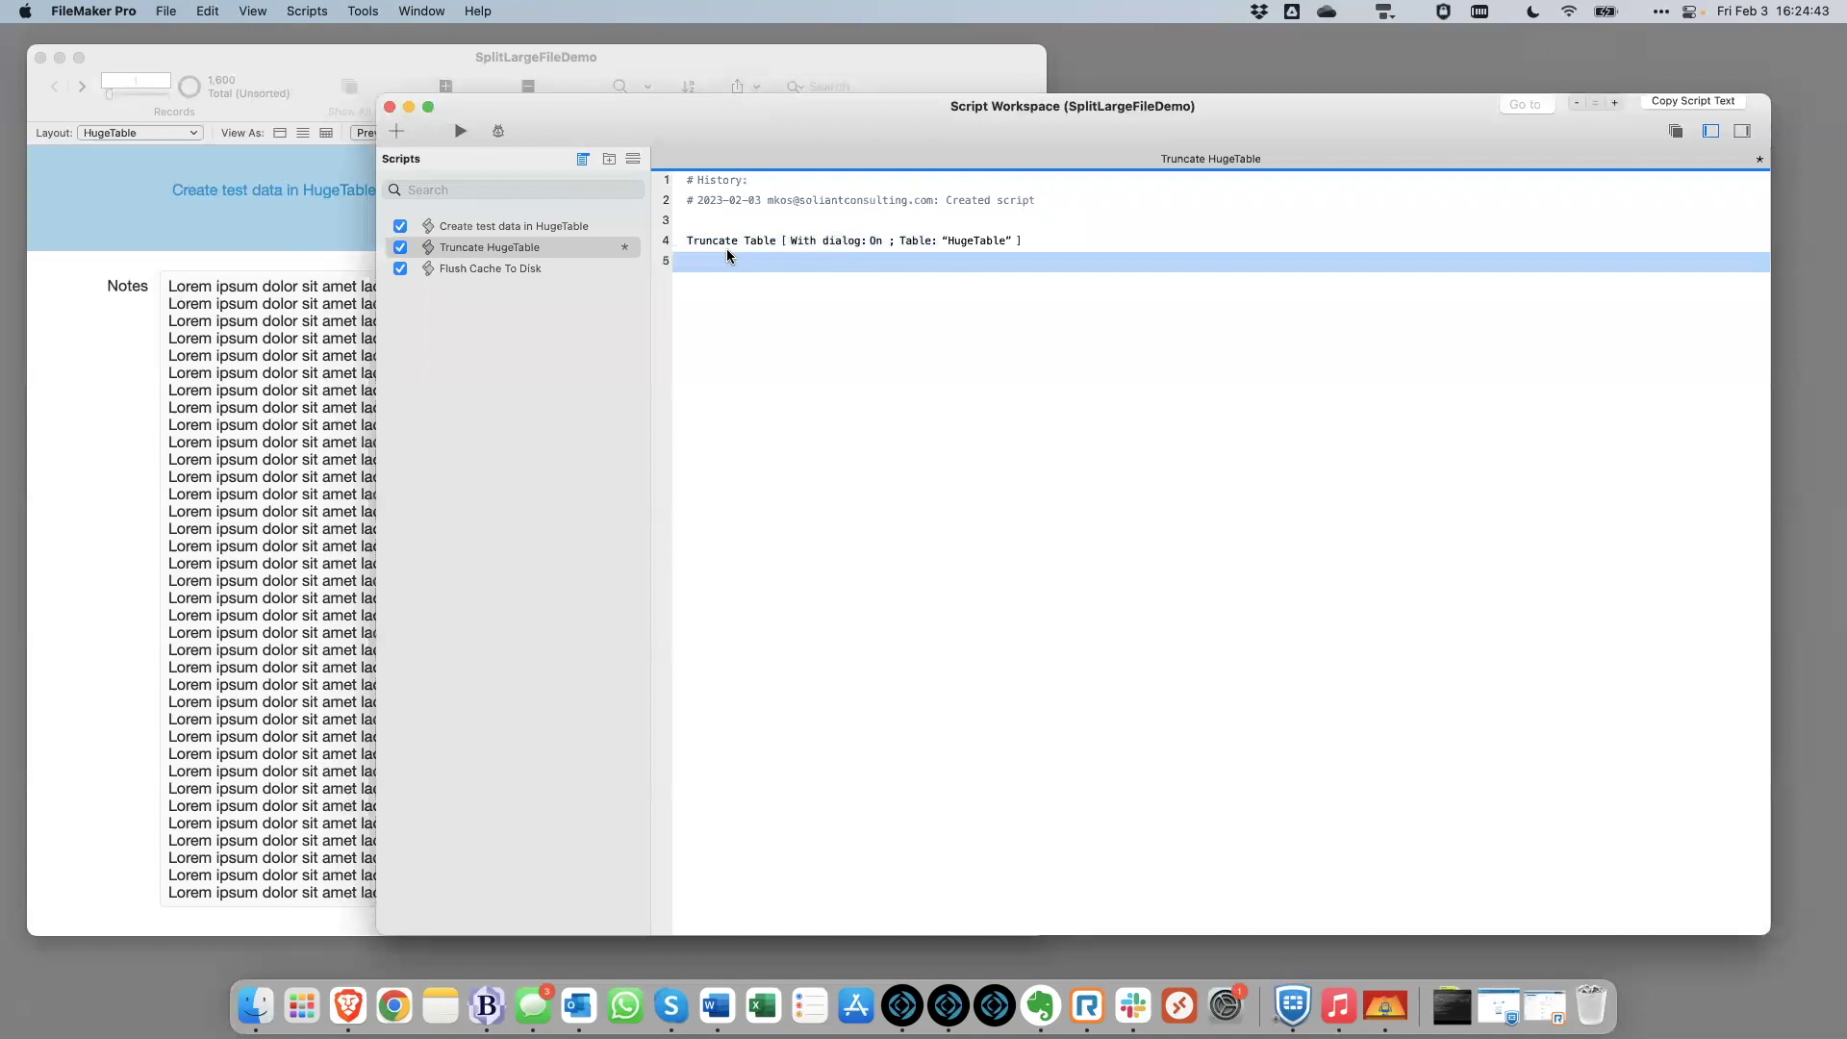
text(ps)
key(Return)
click(940, 259)
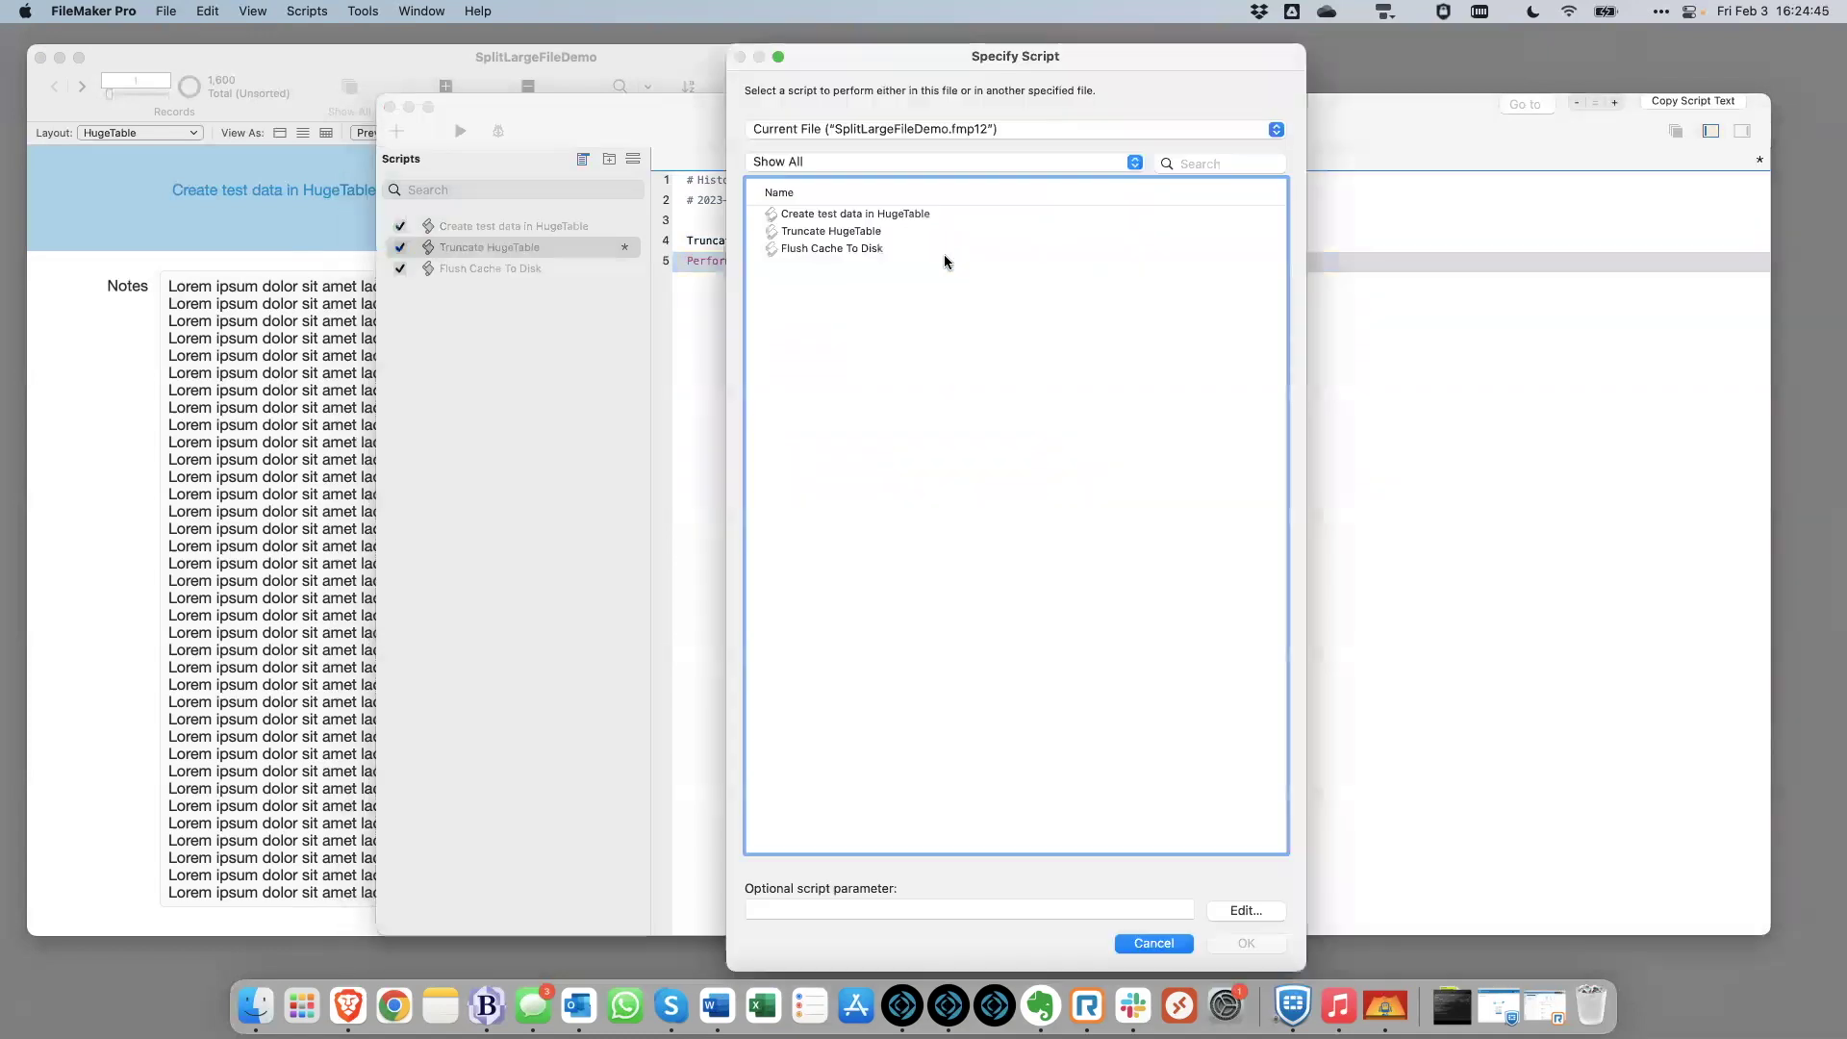
click(997, 130)
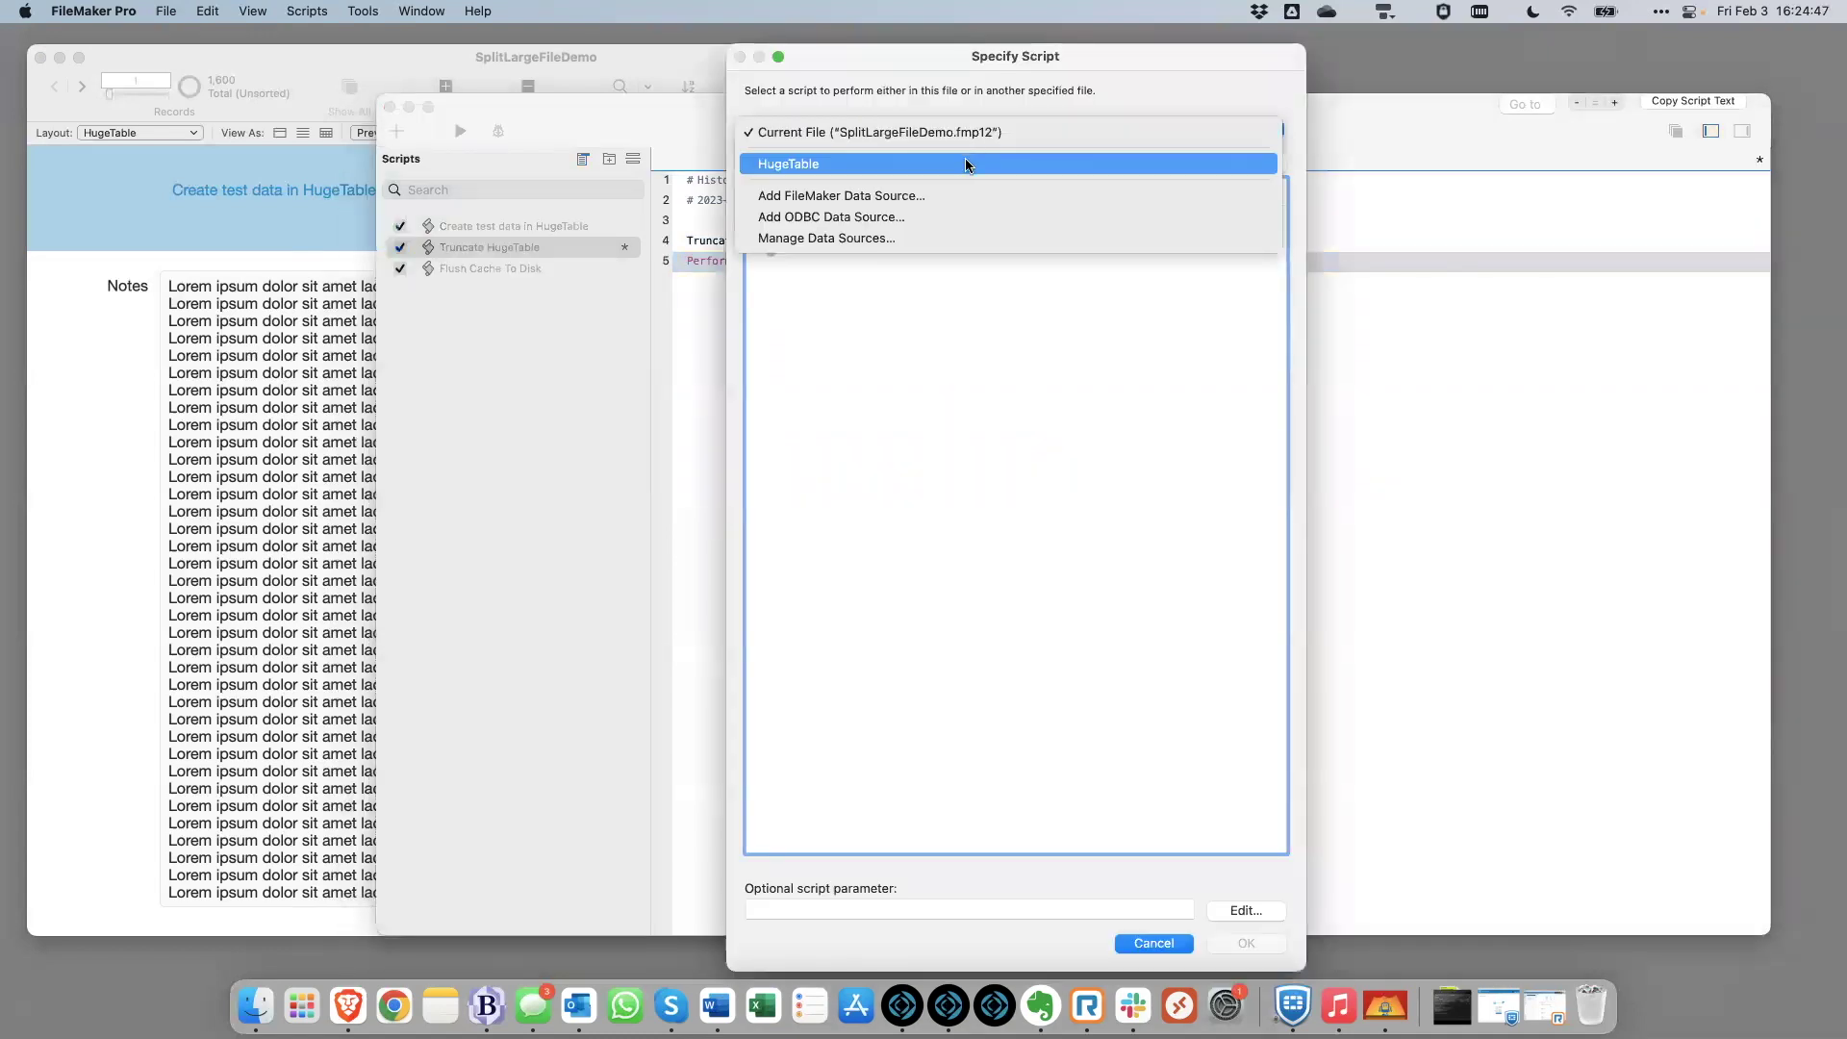
click(969, 164)
click(841, 214)
key(Return)
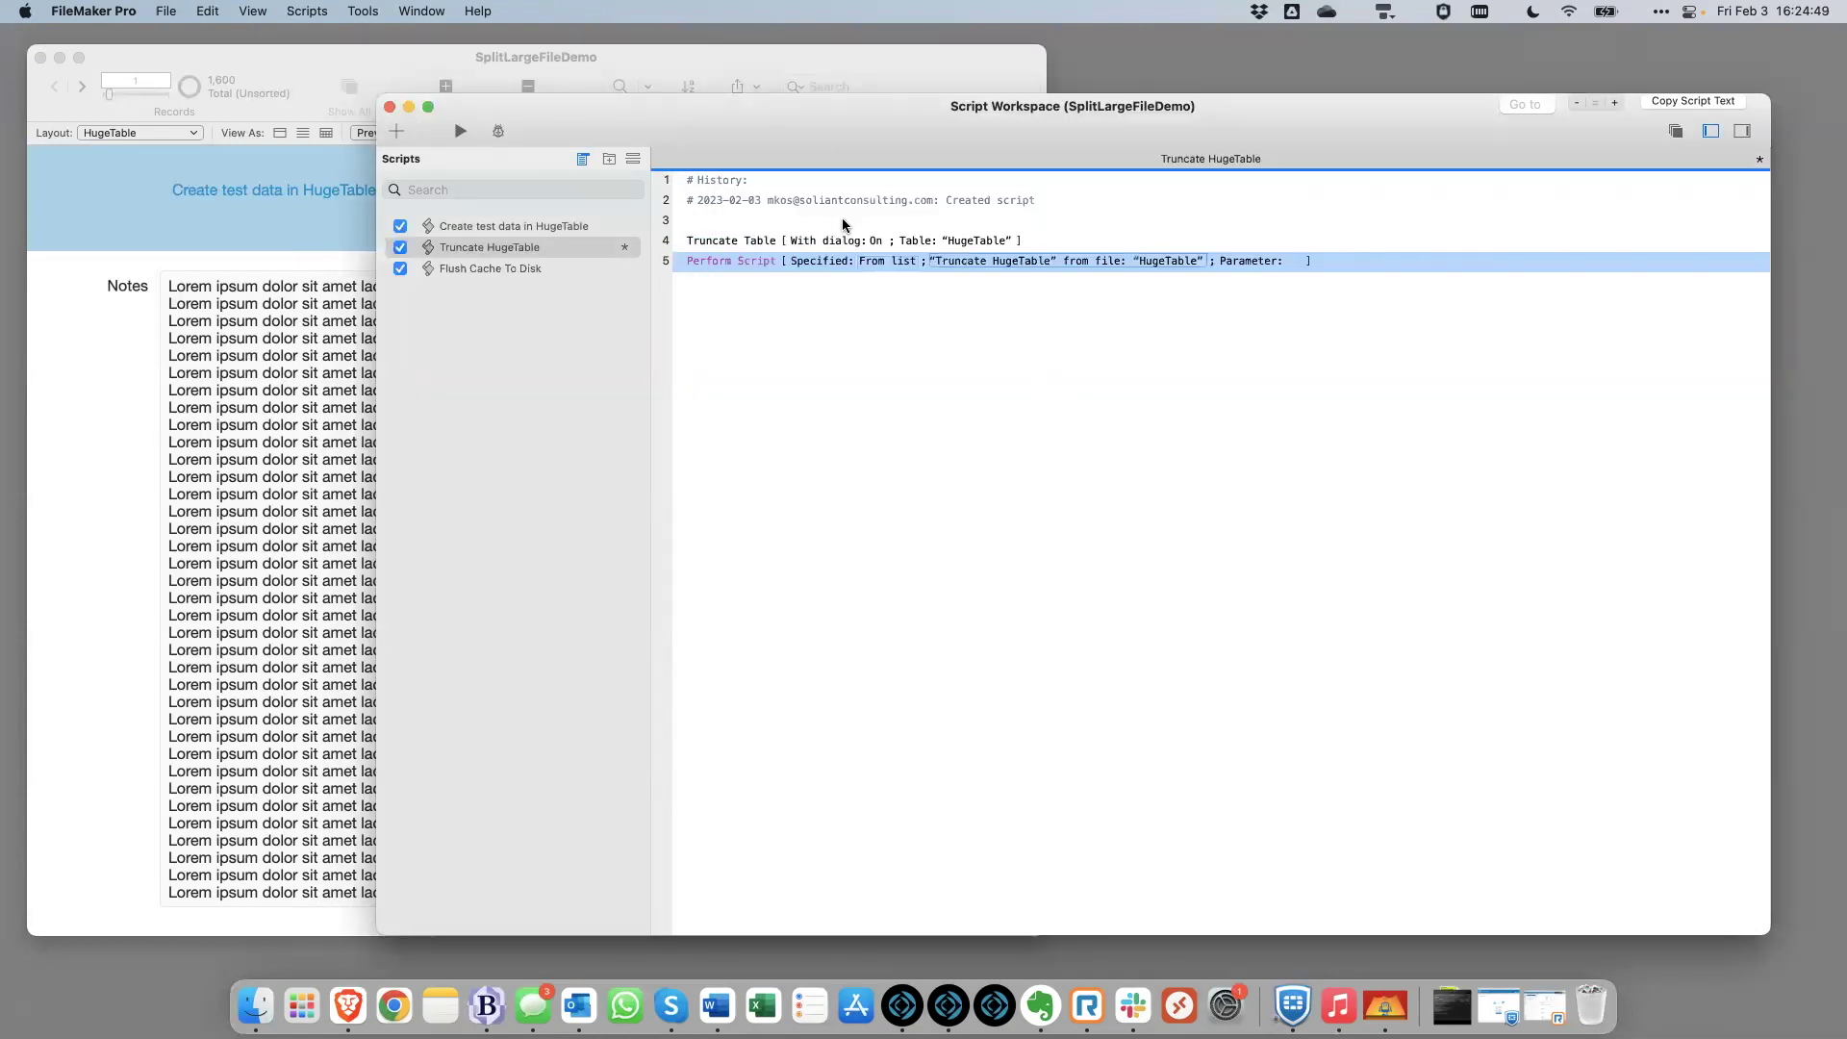
key(Up)
key(Delete)
key(super+s)
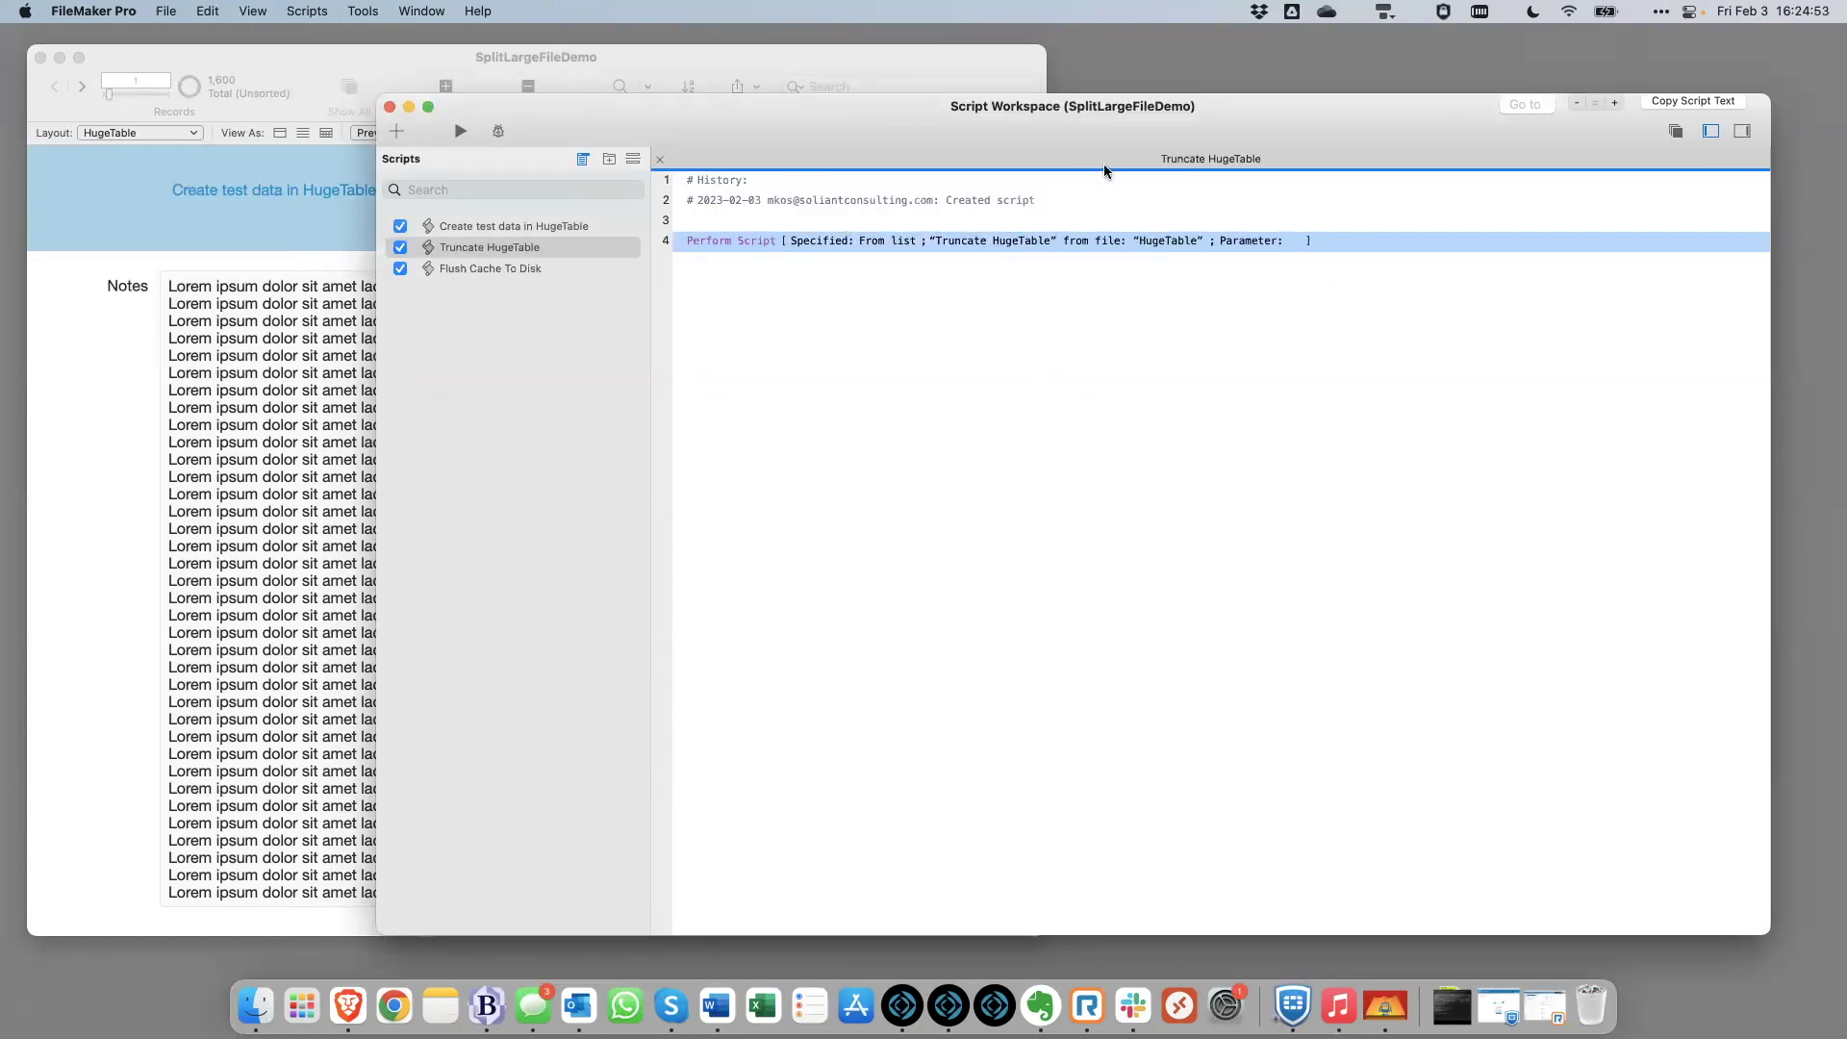
Close the Script Workspace and run Truncate HugeTable, confirming Delete All for 1,600 records
key(super+w)
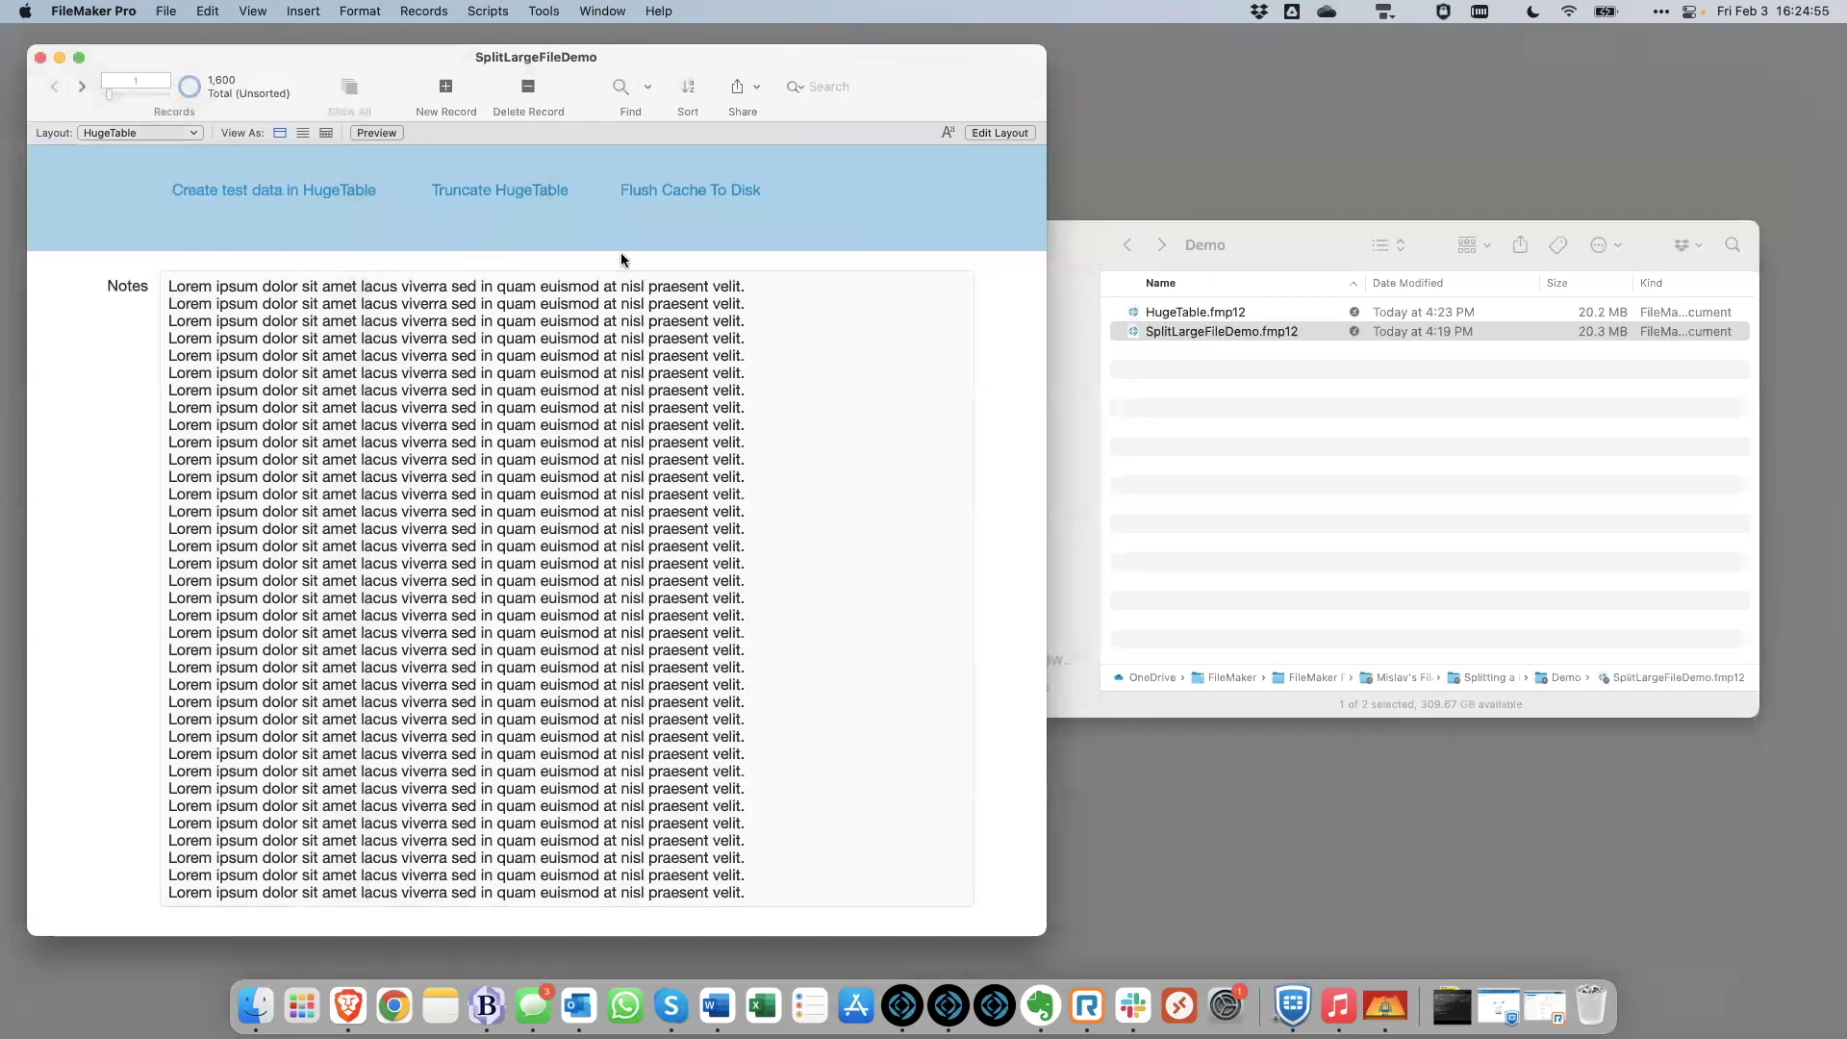
click(469, 191)
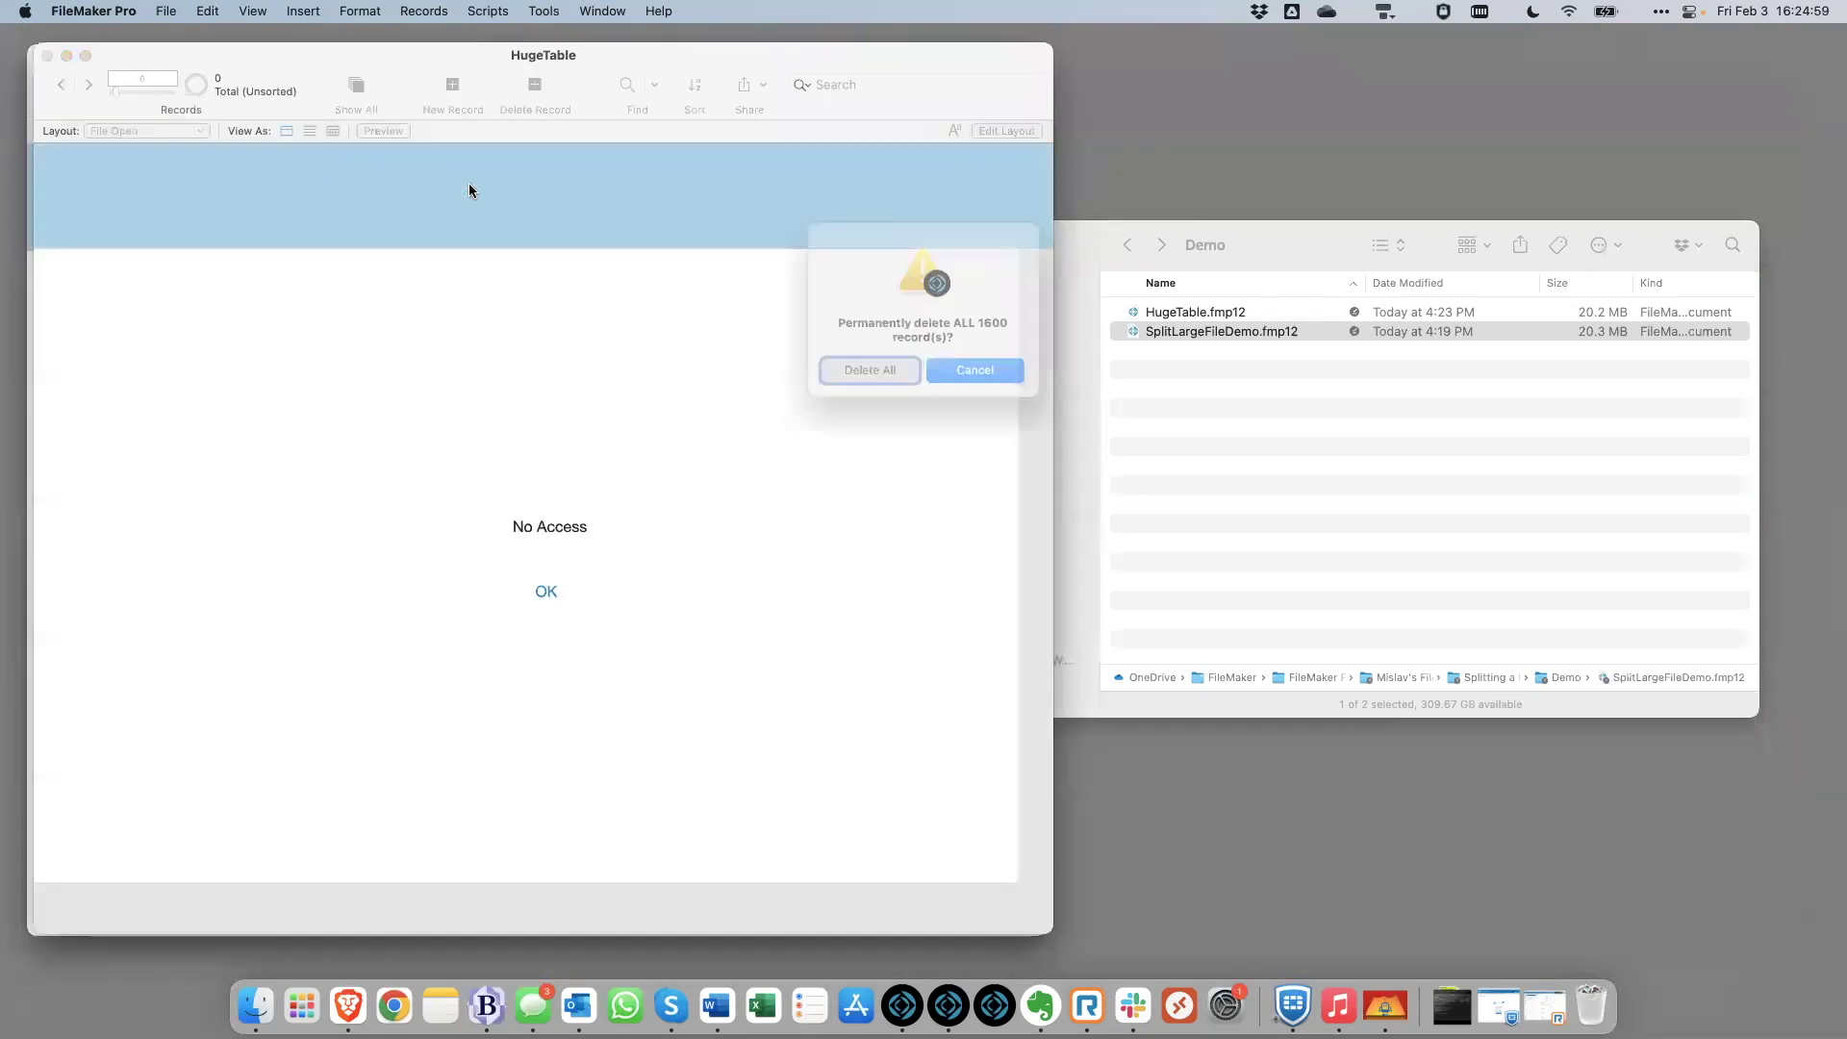
click(891, 373)
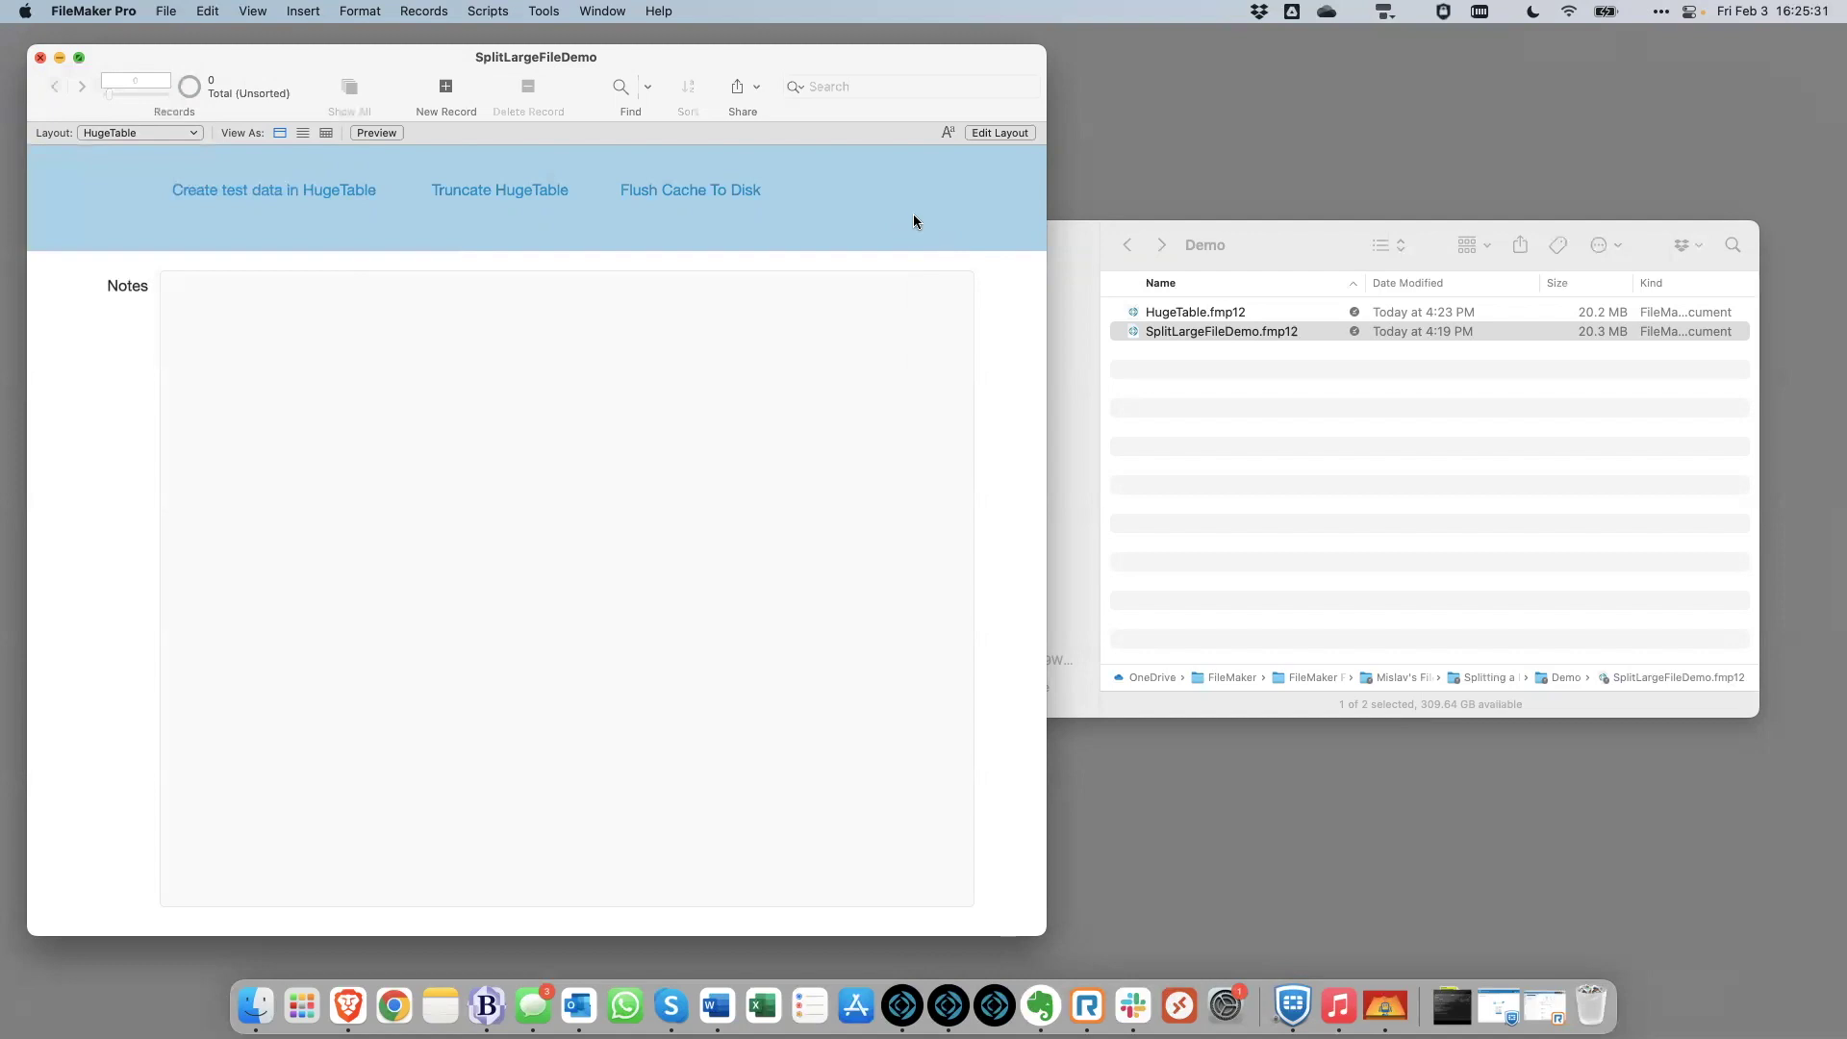
drag(853, 50, 852, 47)
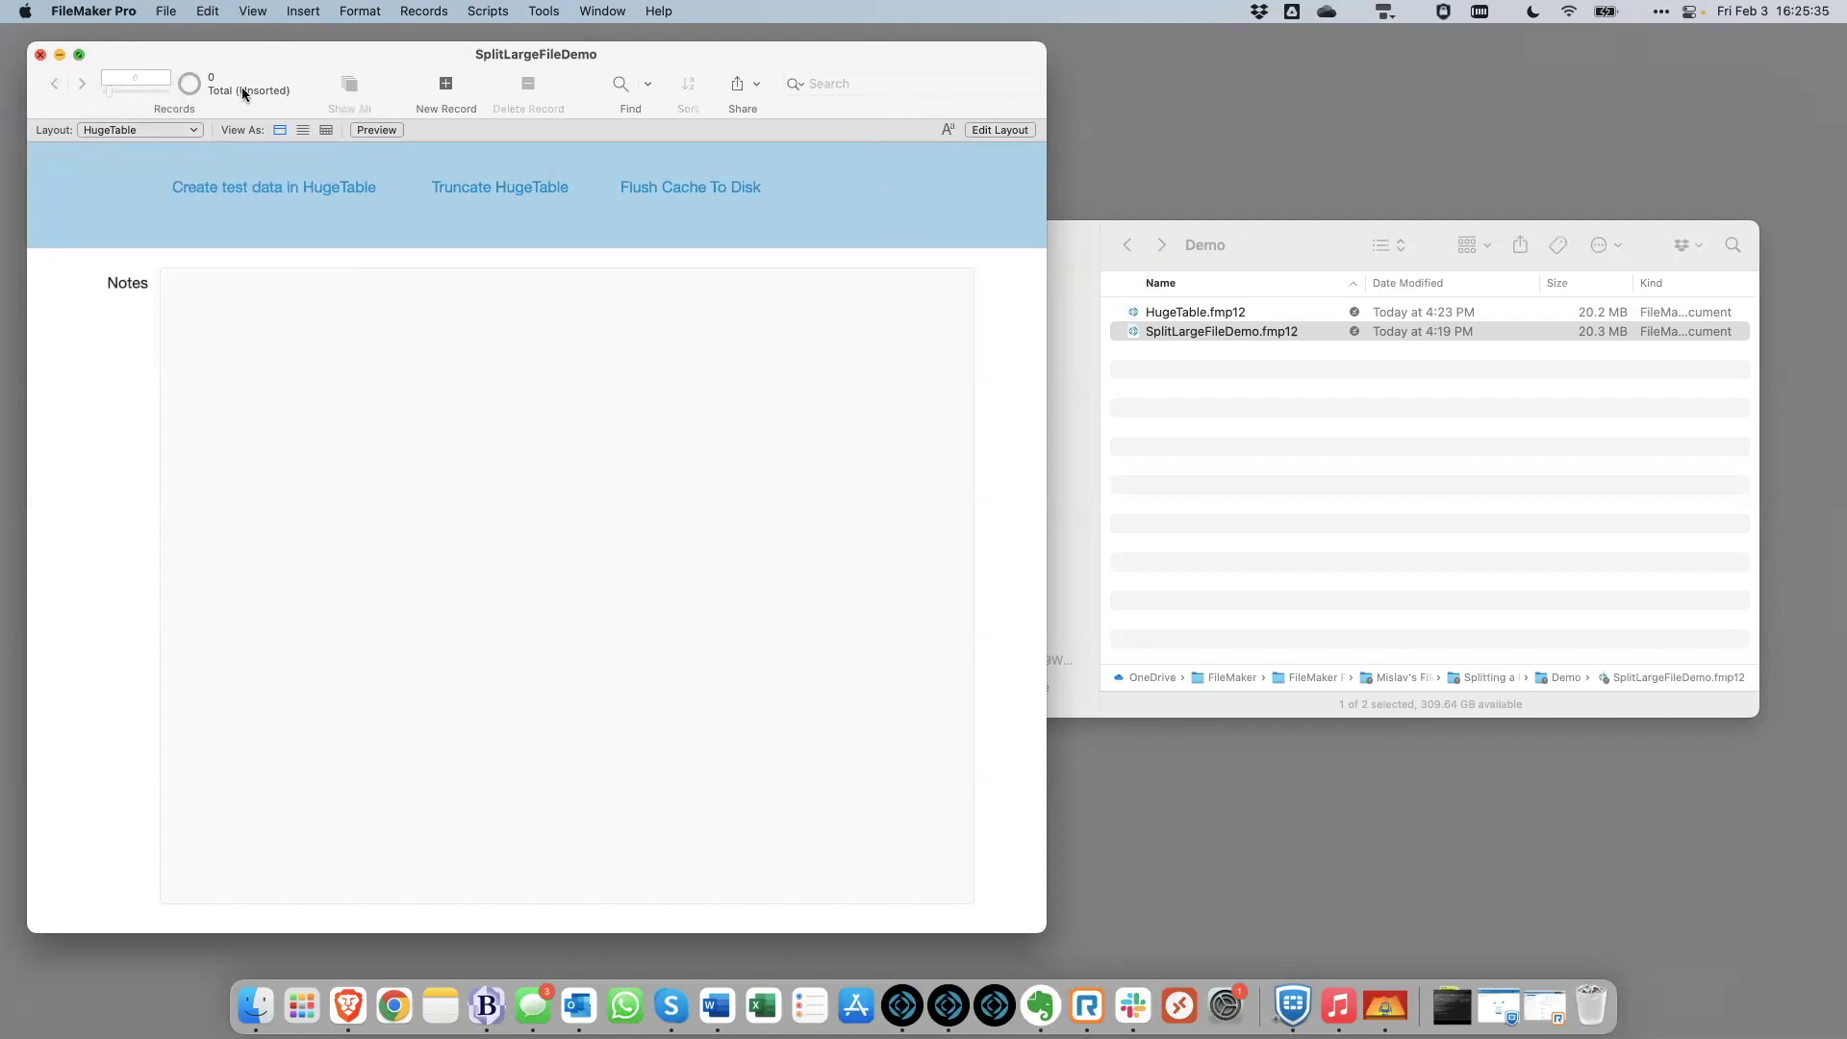
Generate new test records and check SplitLargeFileDemo.fmp12's size in Finder
click(252, 191)
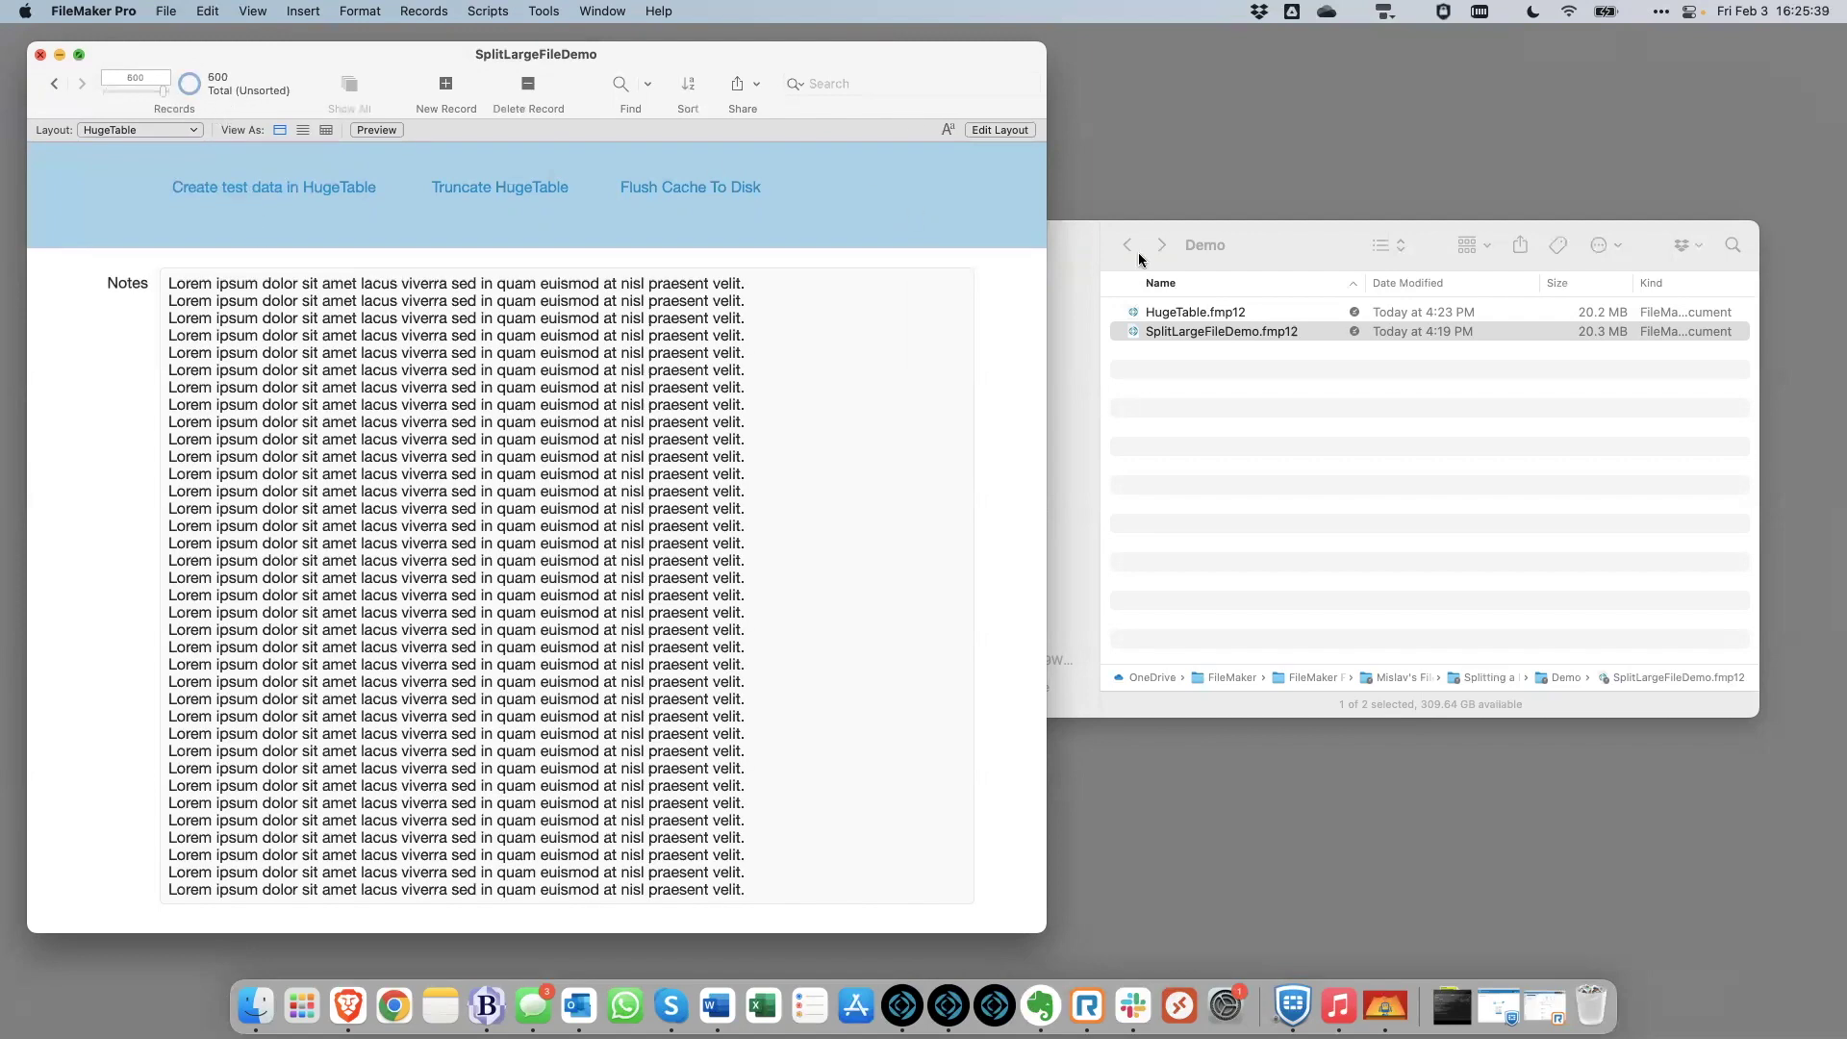
click(1290, 381)
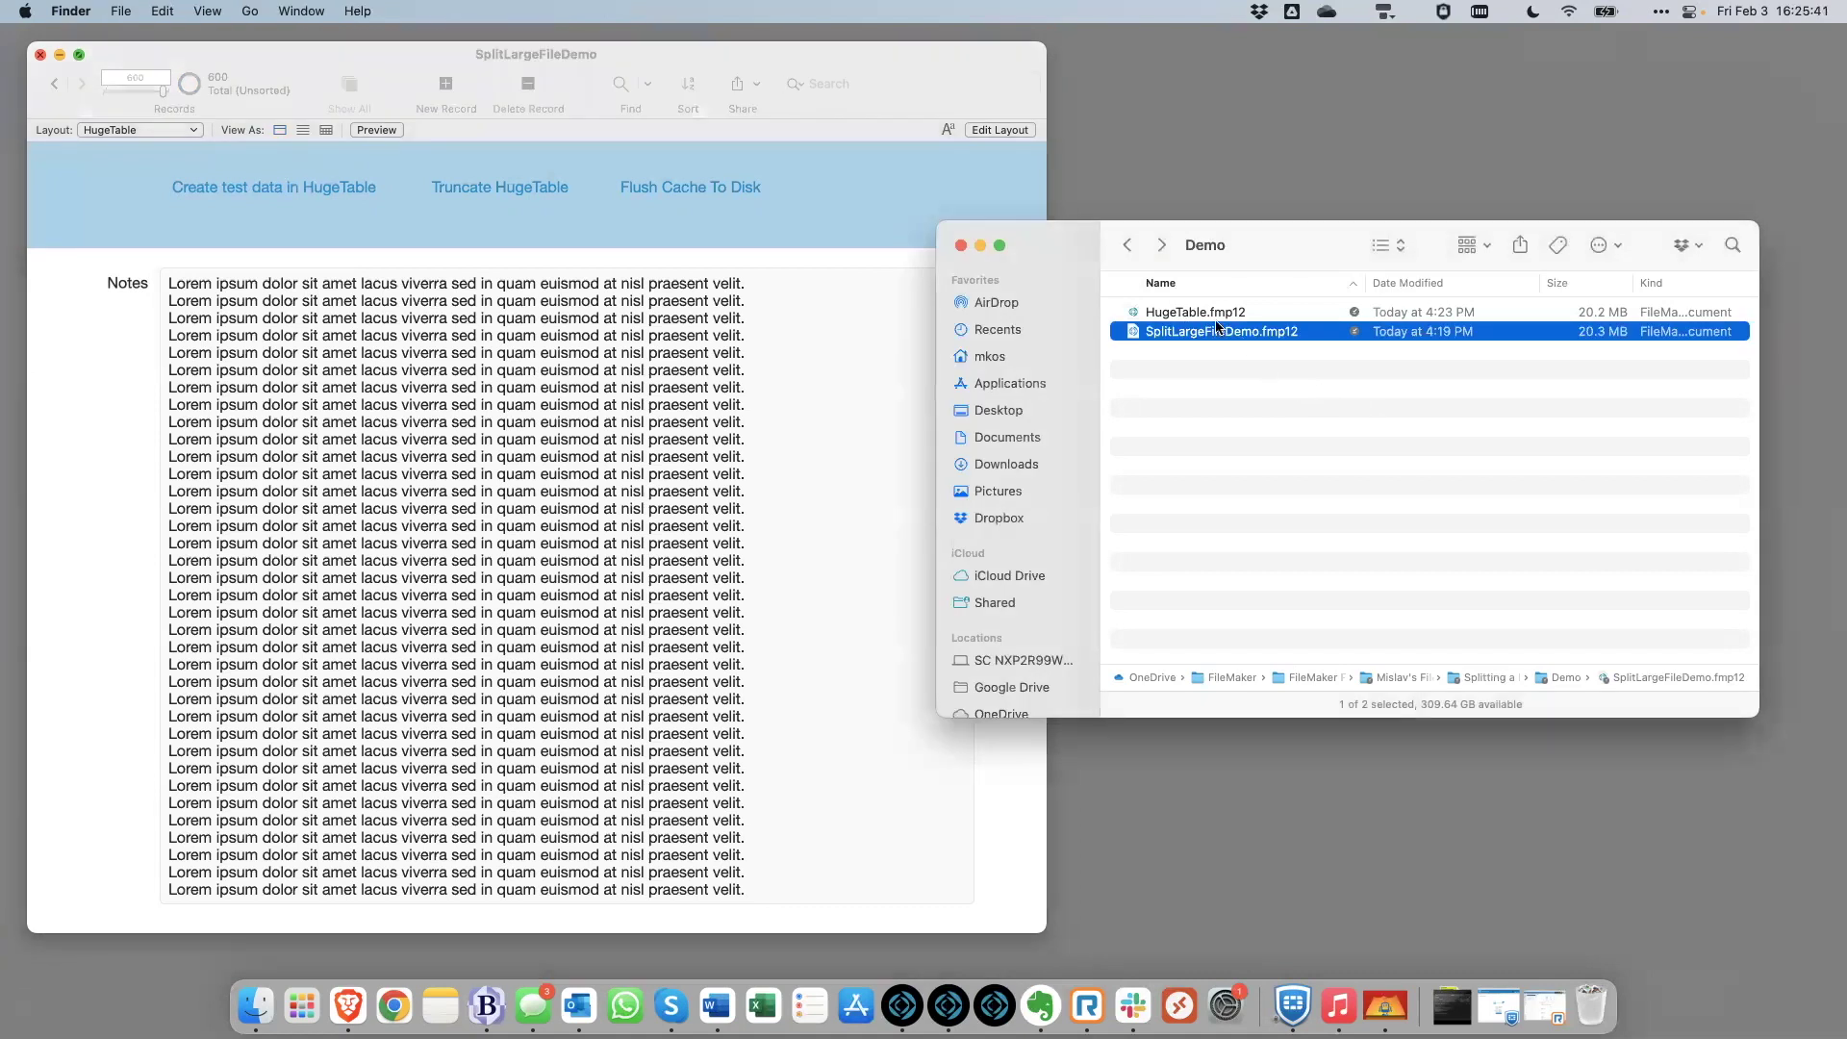
click(221, 89)
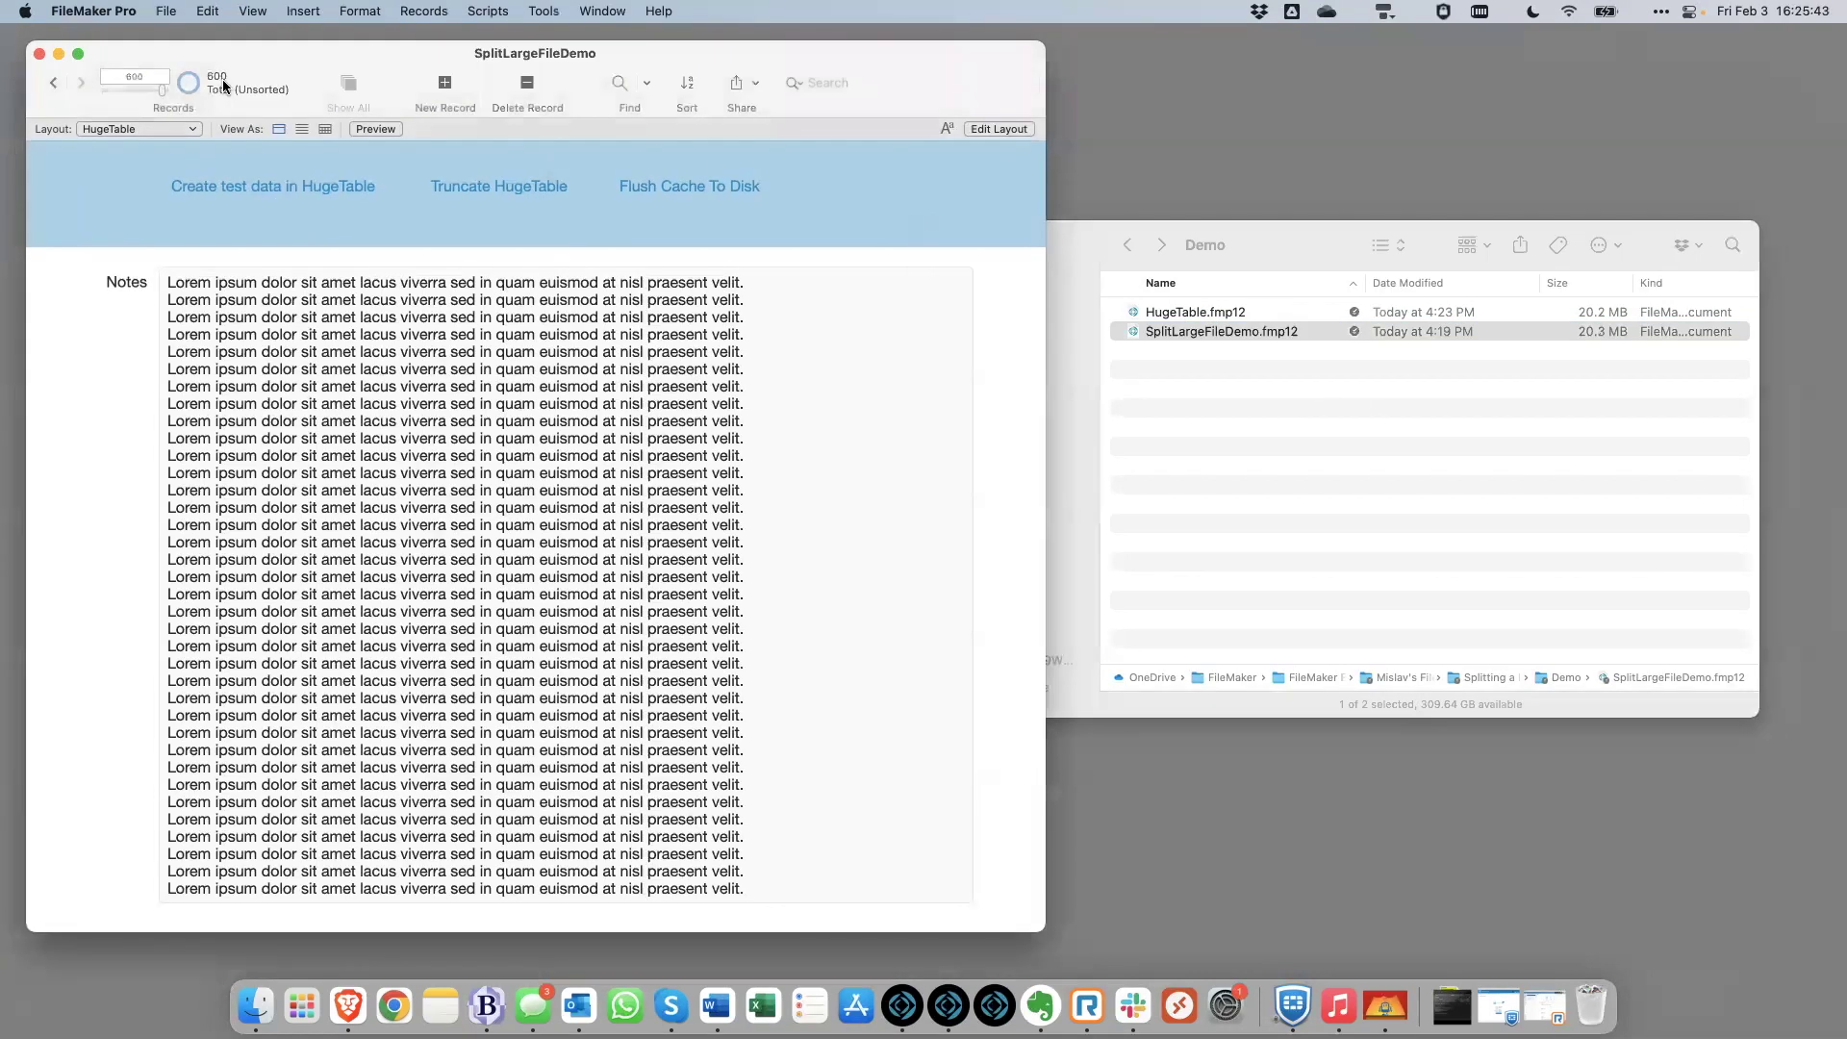
Open HugeTable.fmp12, view its HugeTable layout's 600 records, then close it
click(1195, 314)
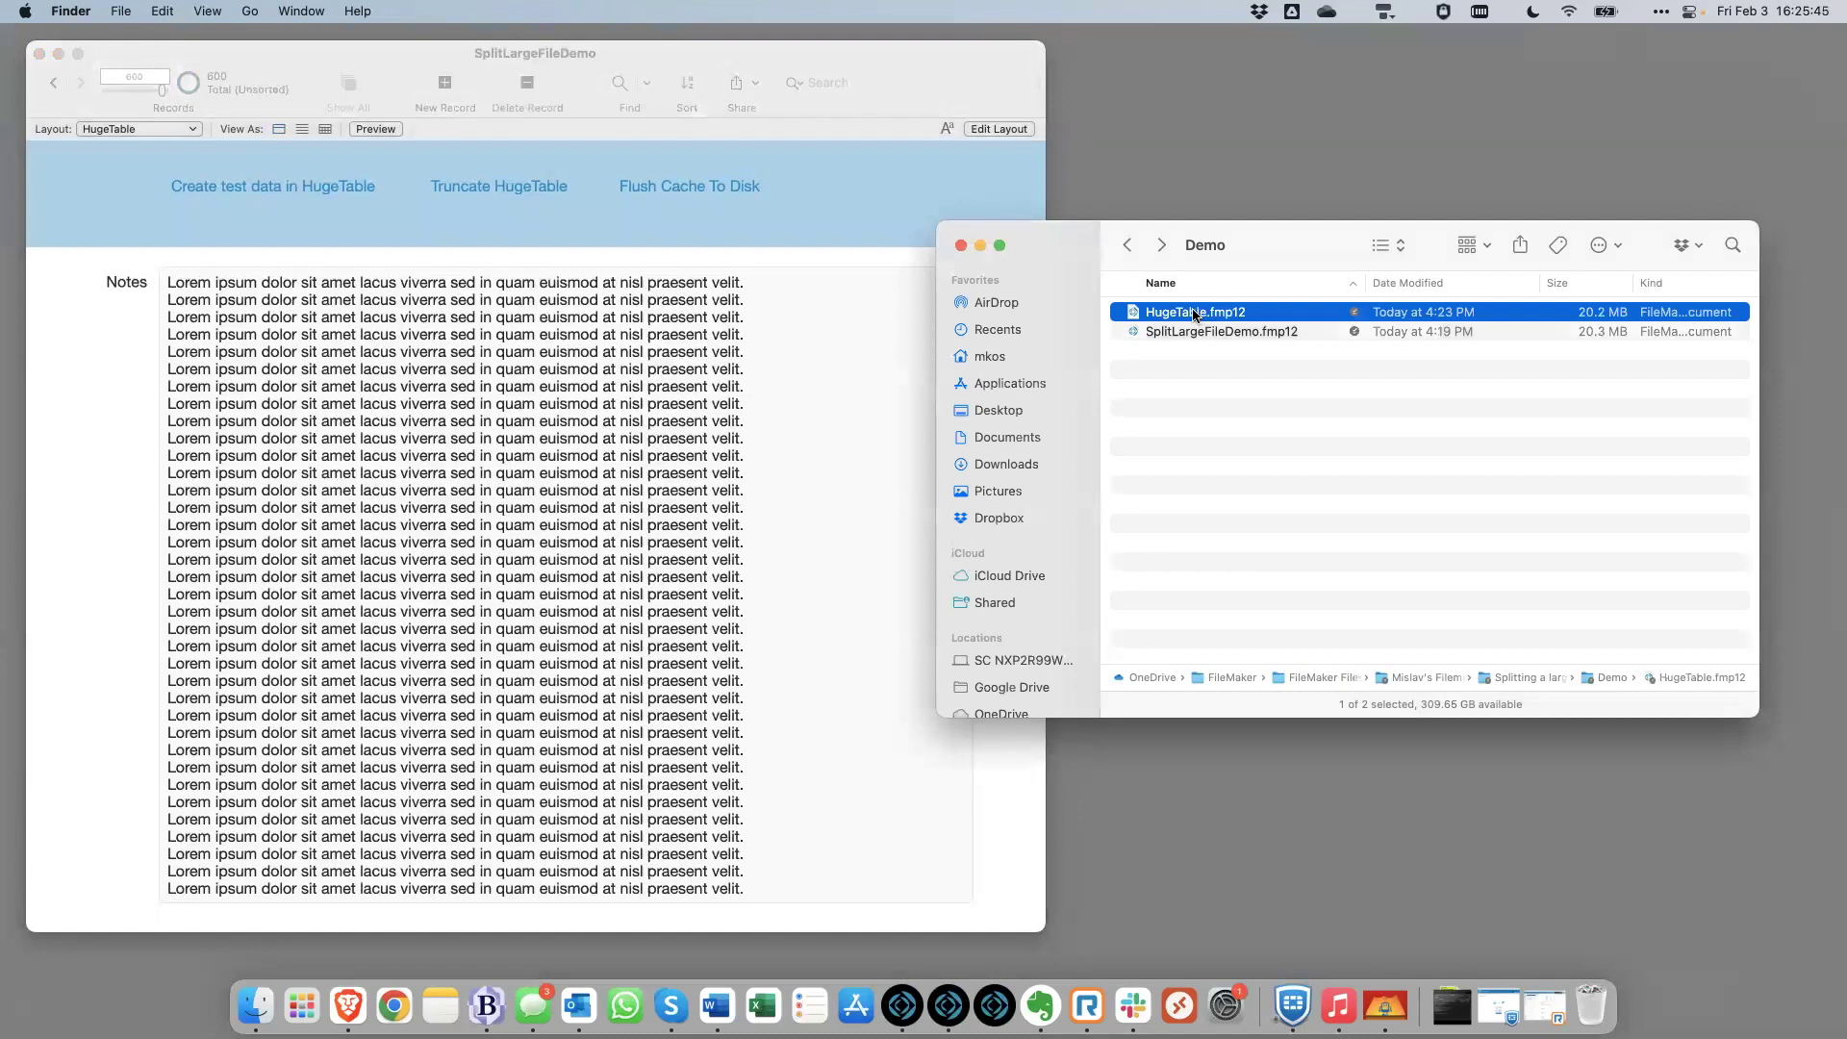
double_click(1194, 314)
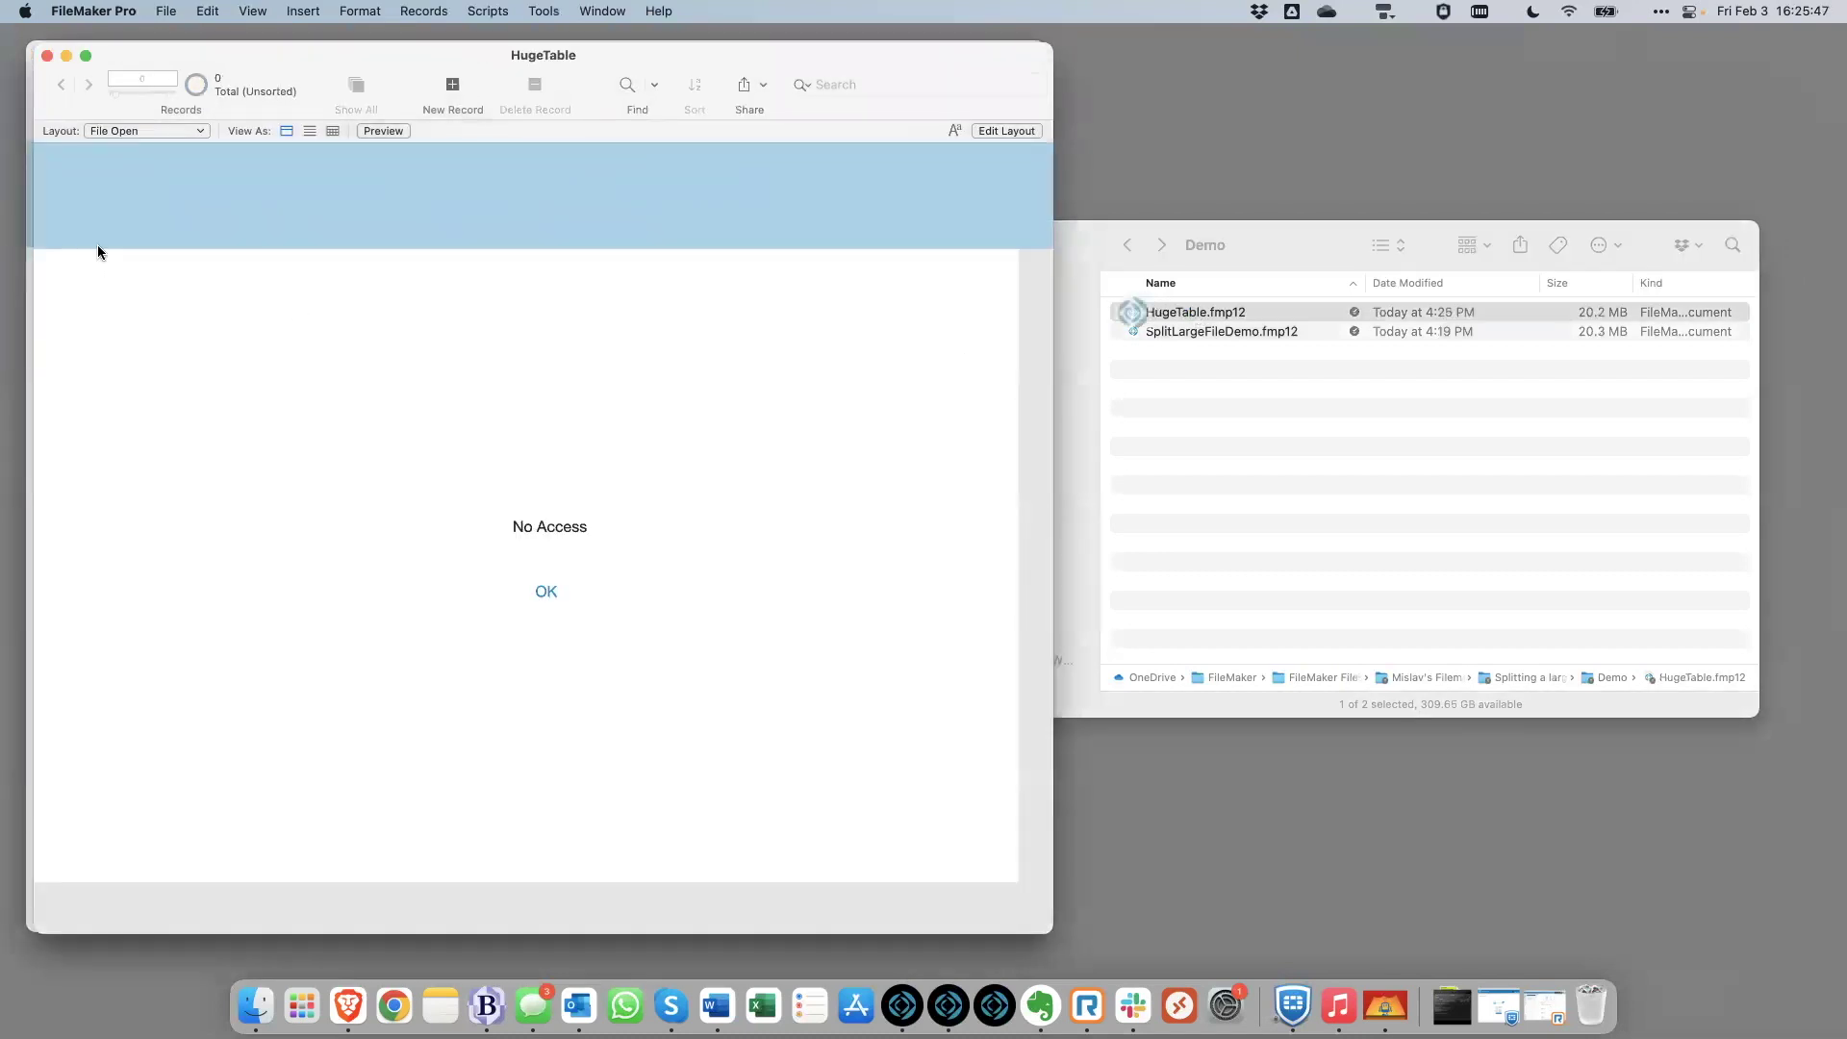
click(134, 131)
click(133, 114)
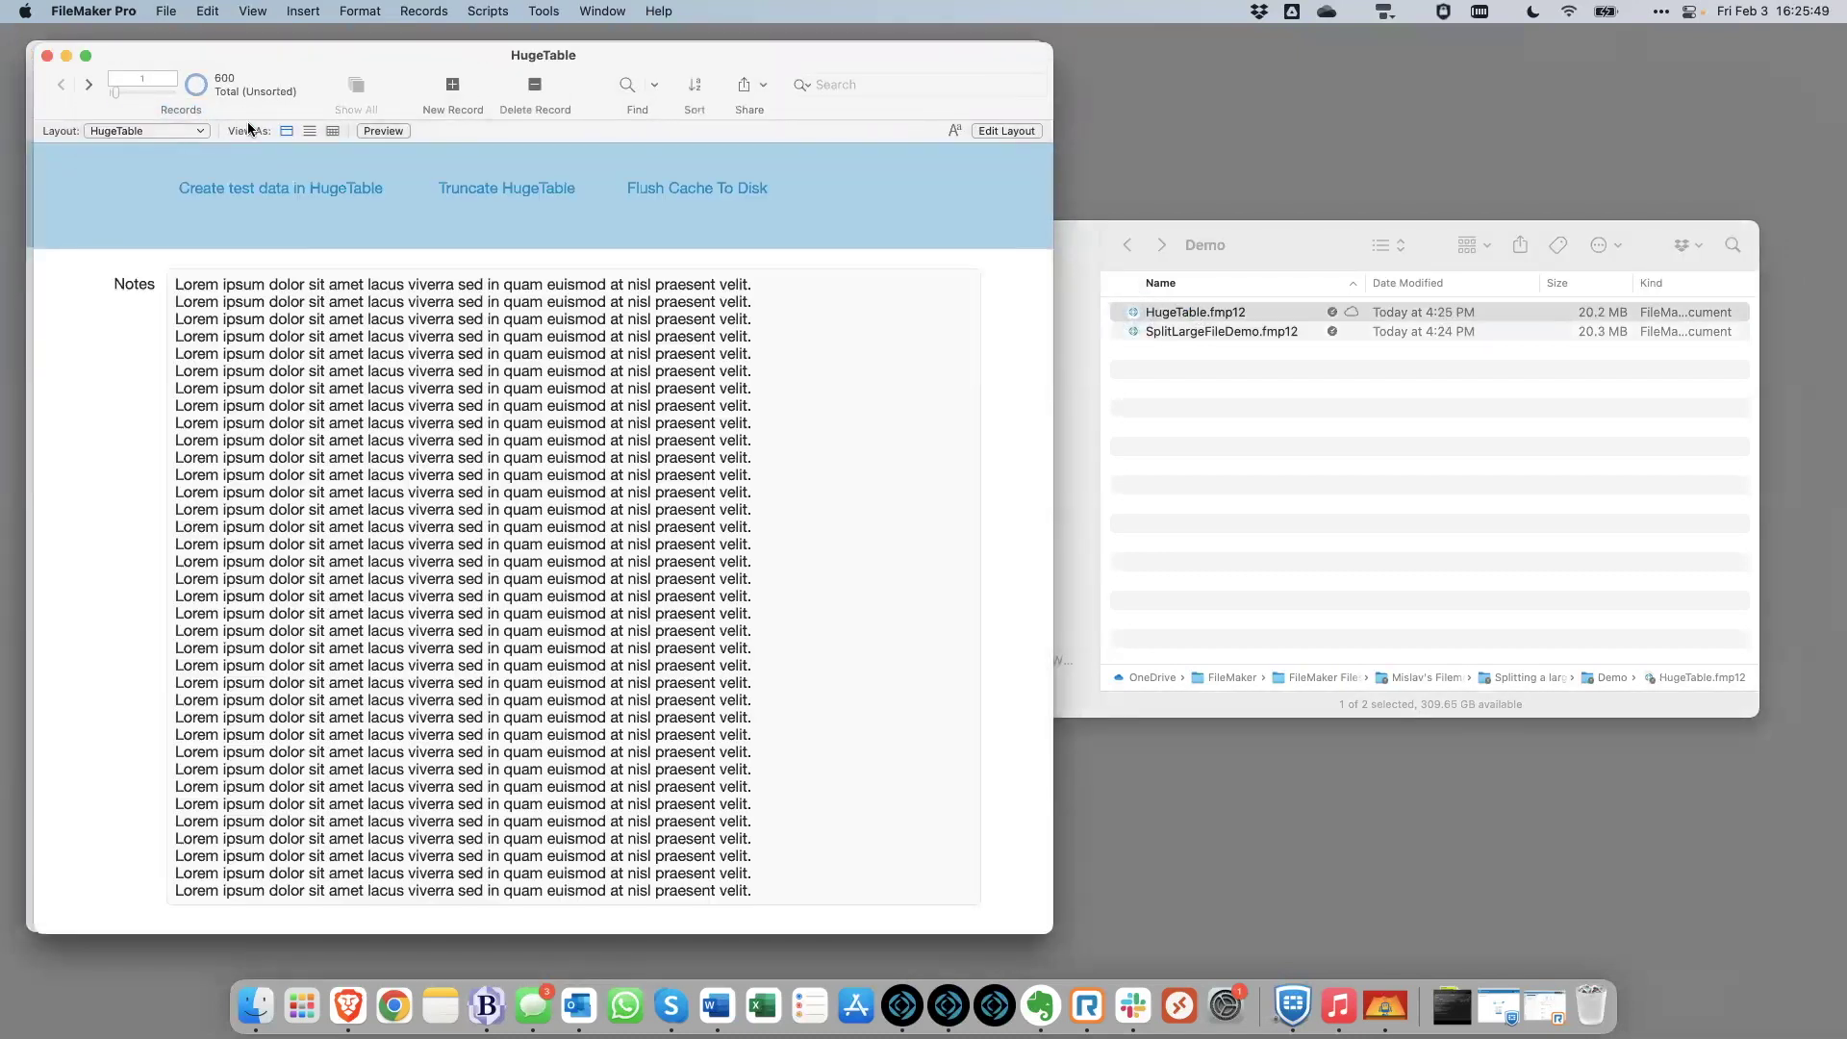
click(47, 55)
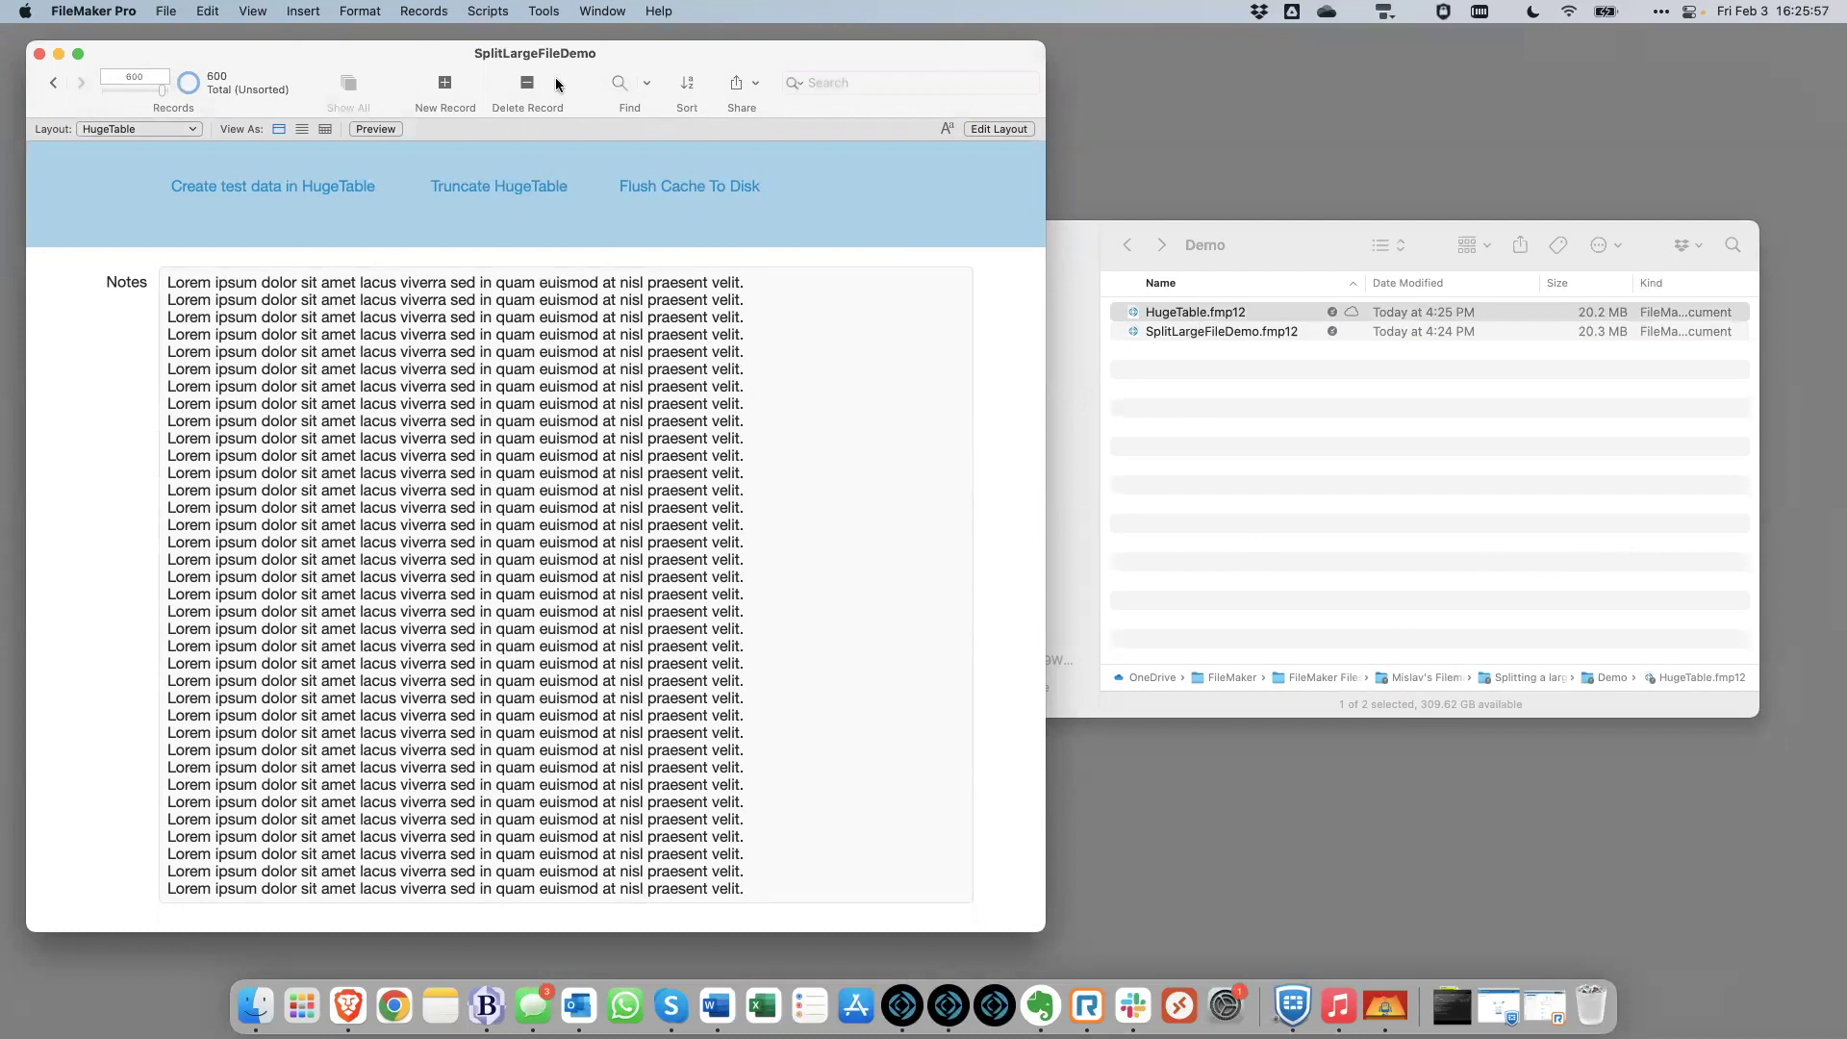
Delete the HugeTable table and its data in Manage Database, then apply with OK
click(547, 11)
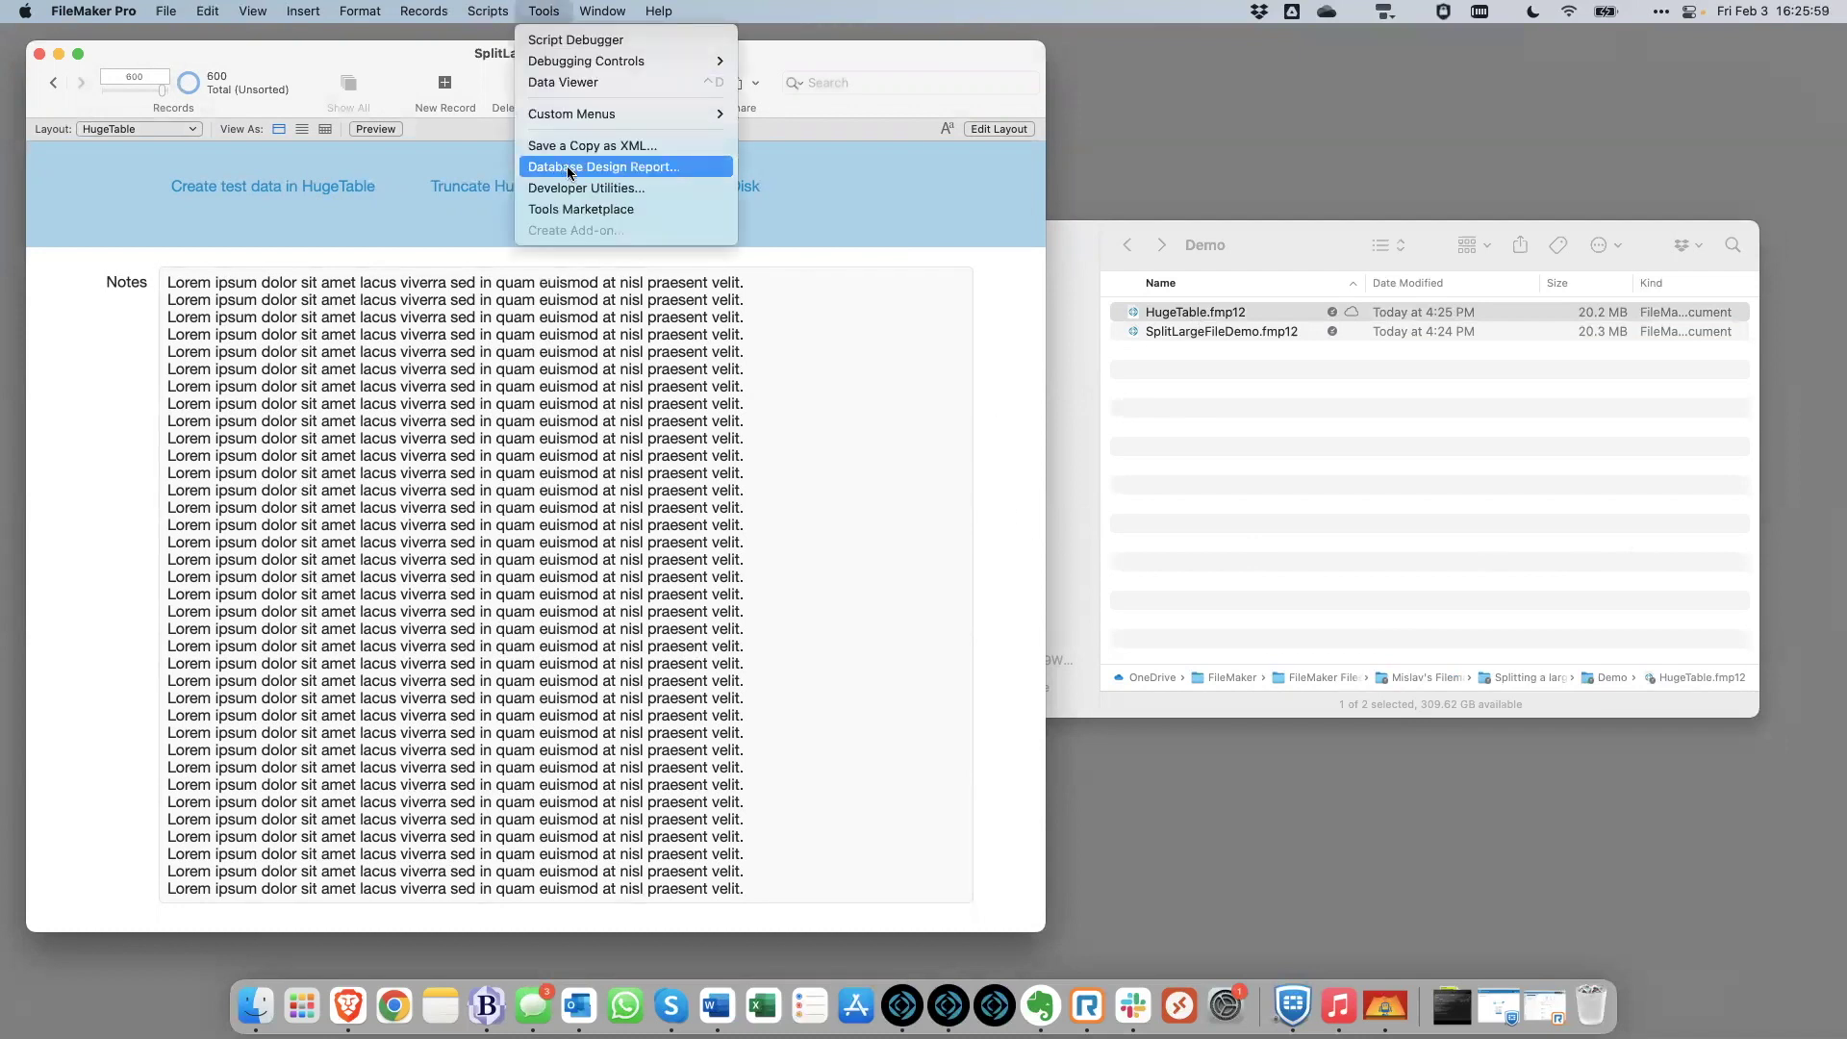
click(989, 261)
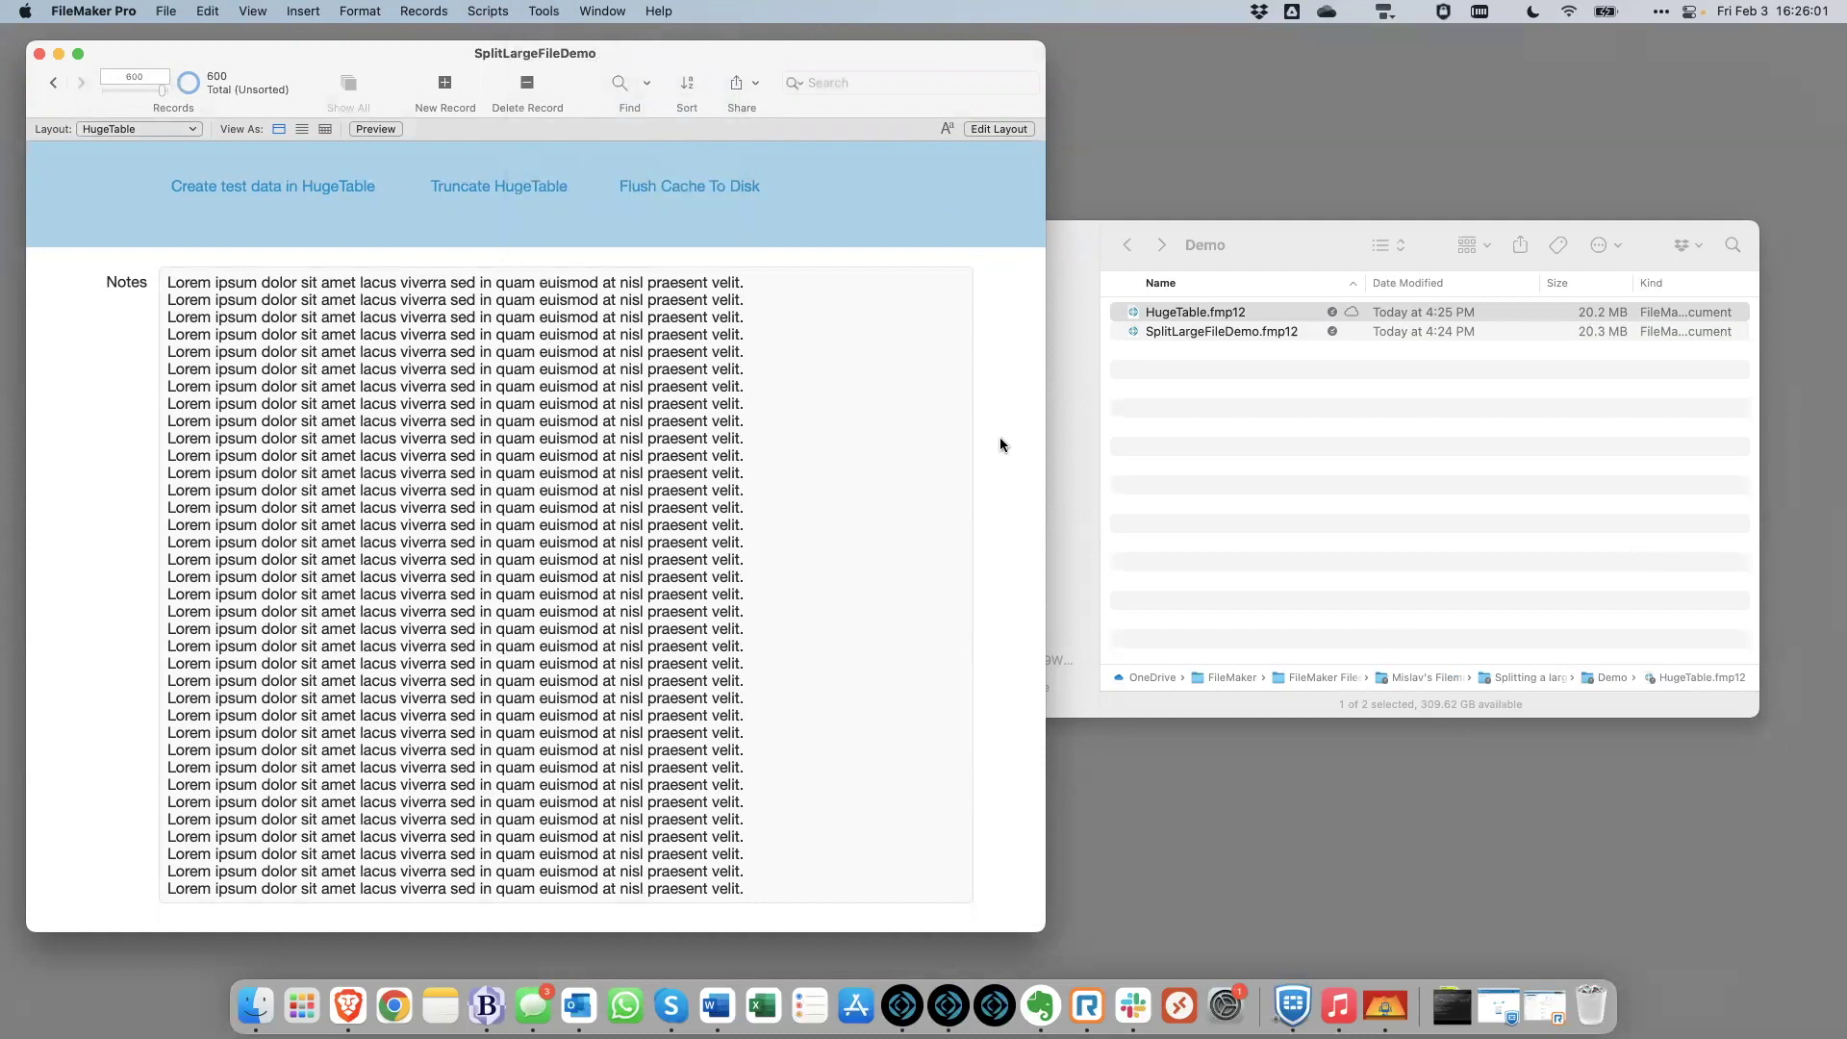
key(super+shift+d)
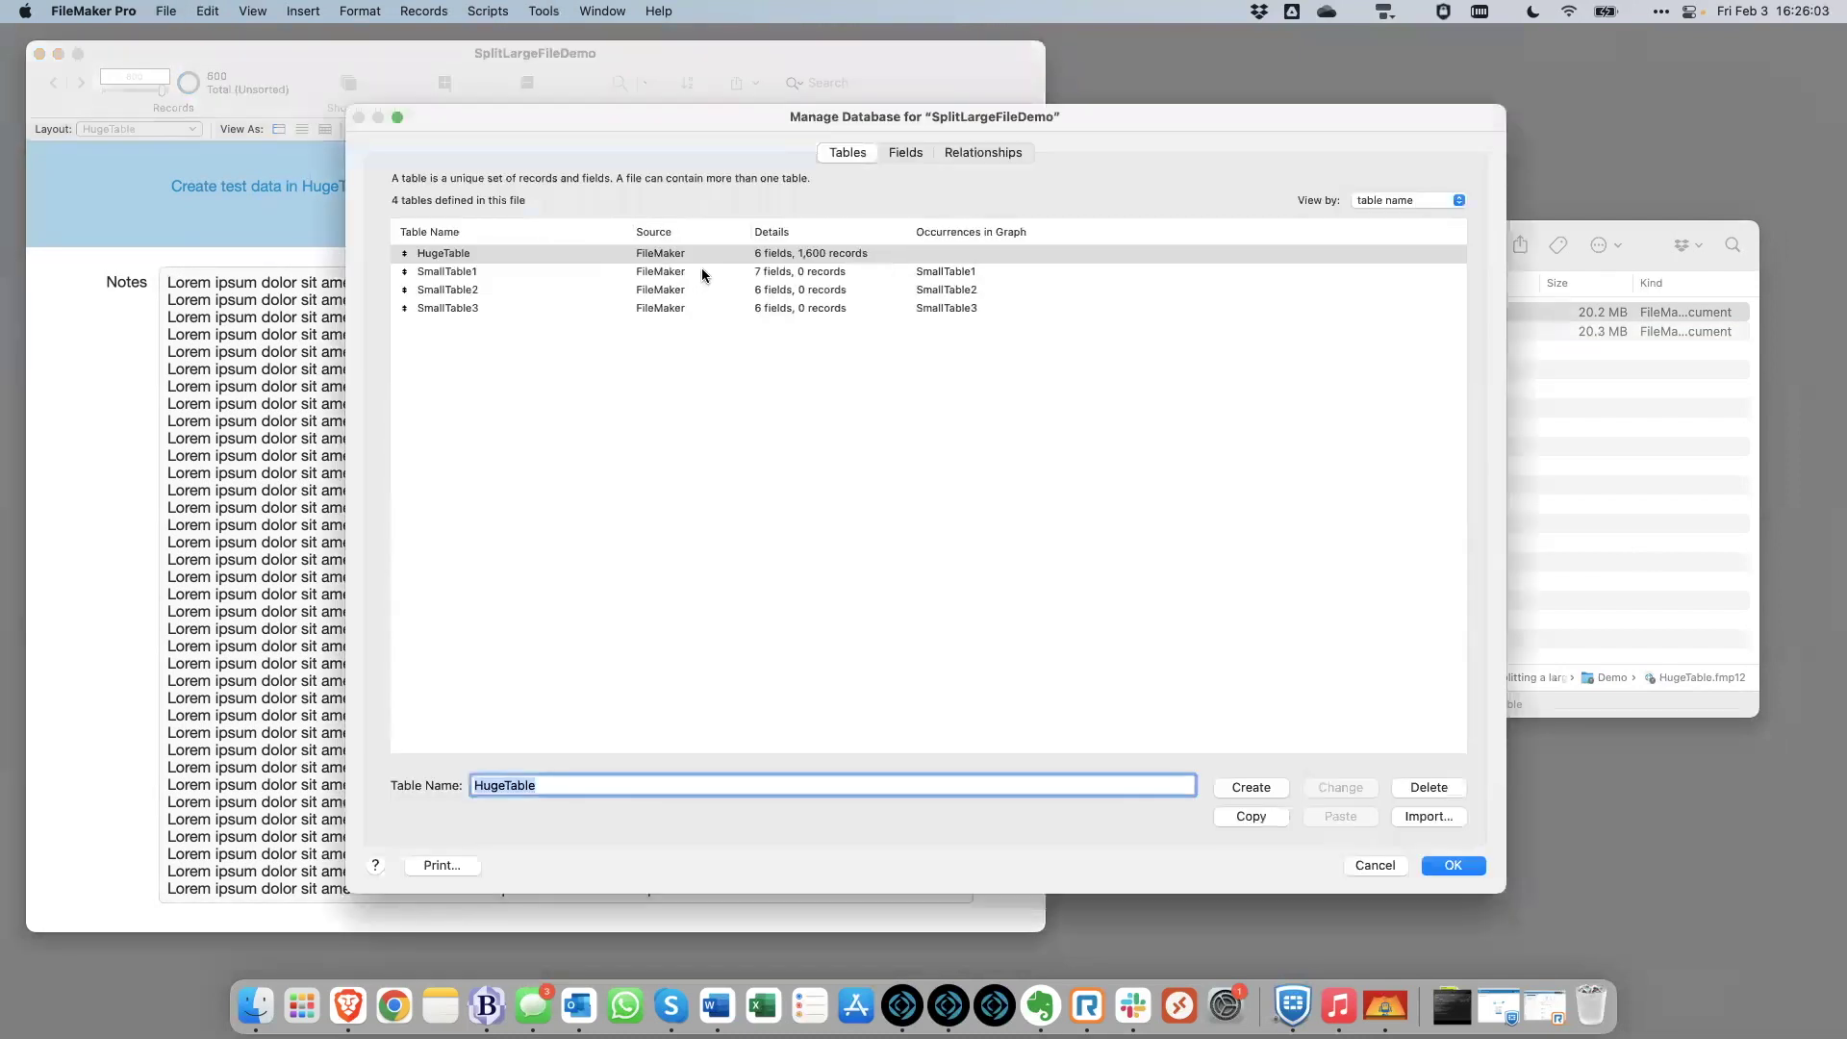
click(480, 253)
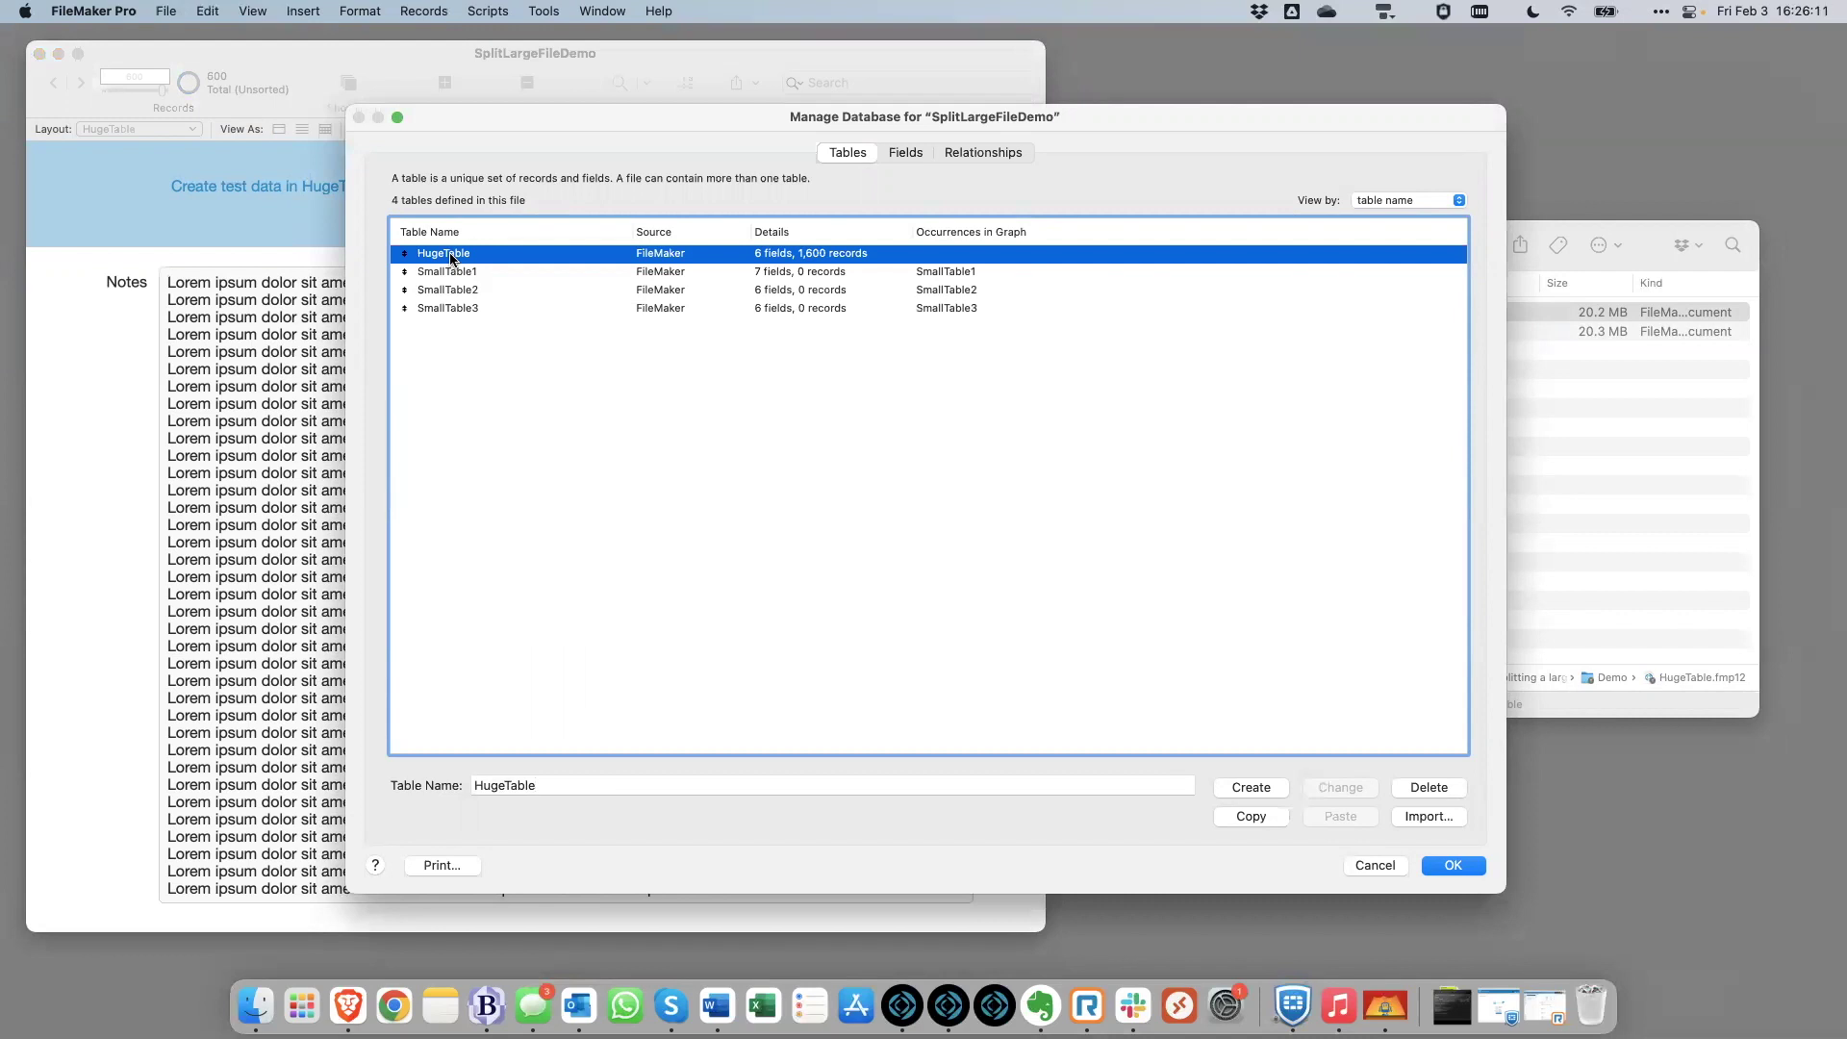
key(BackSpace)
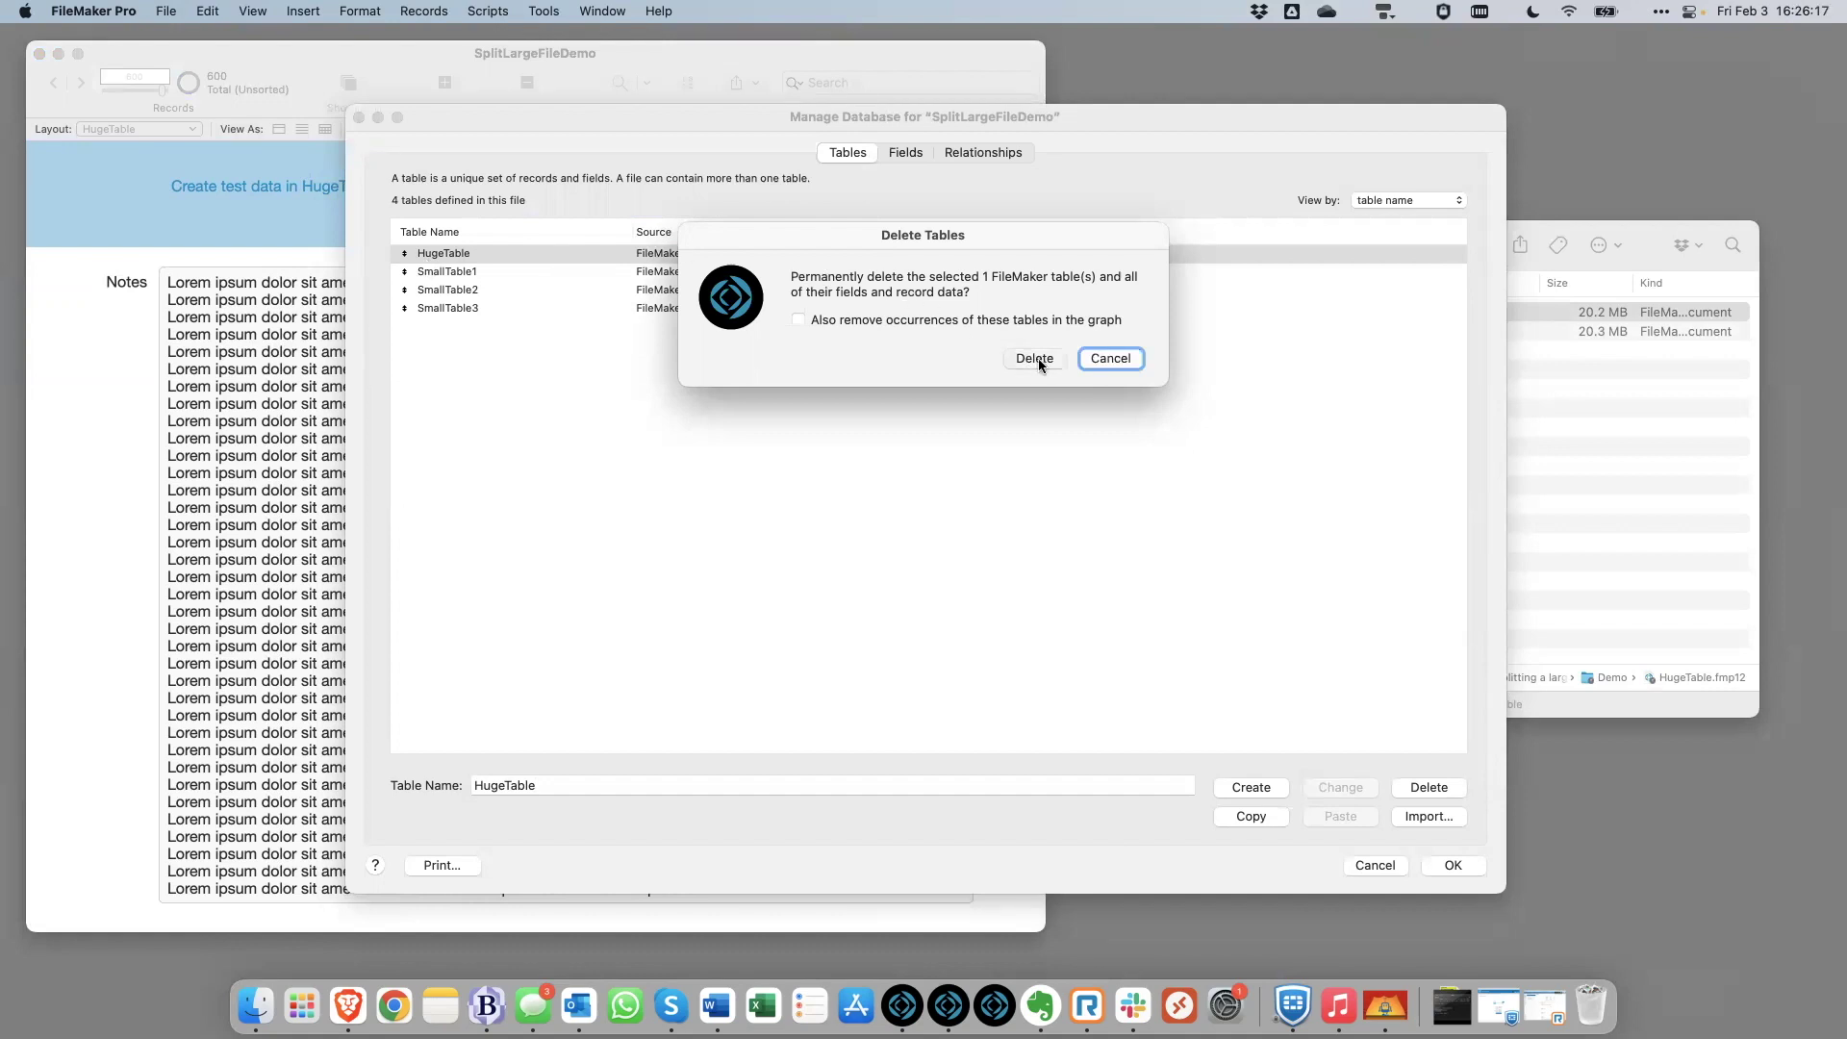
drag(1008, 239, 887, 366)
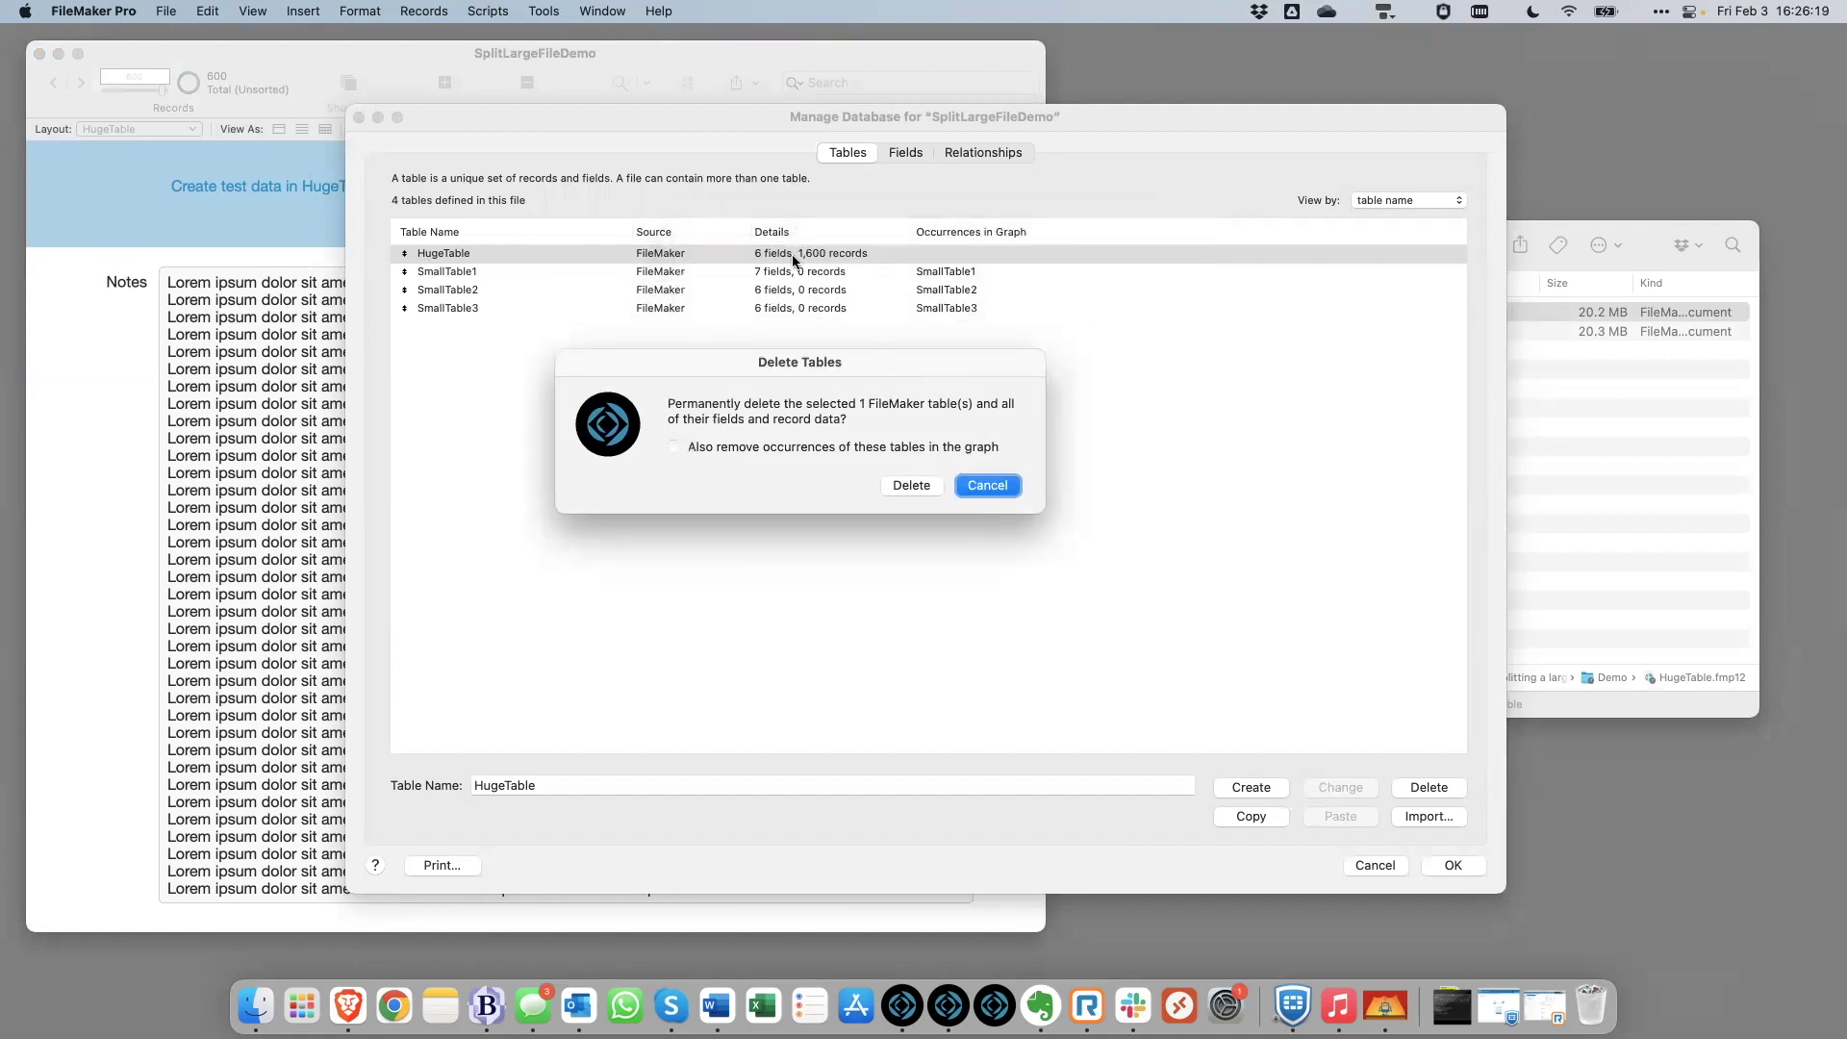
click(909, 484)
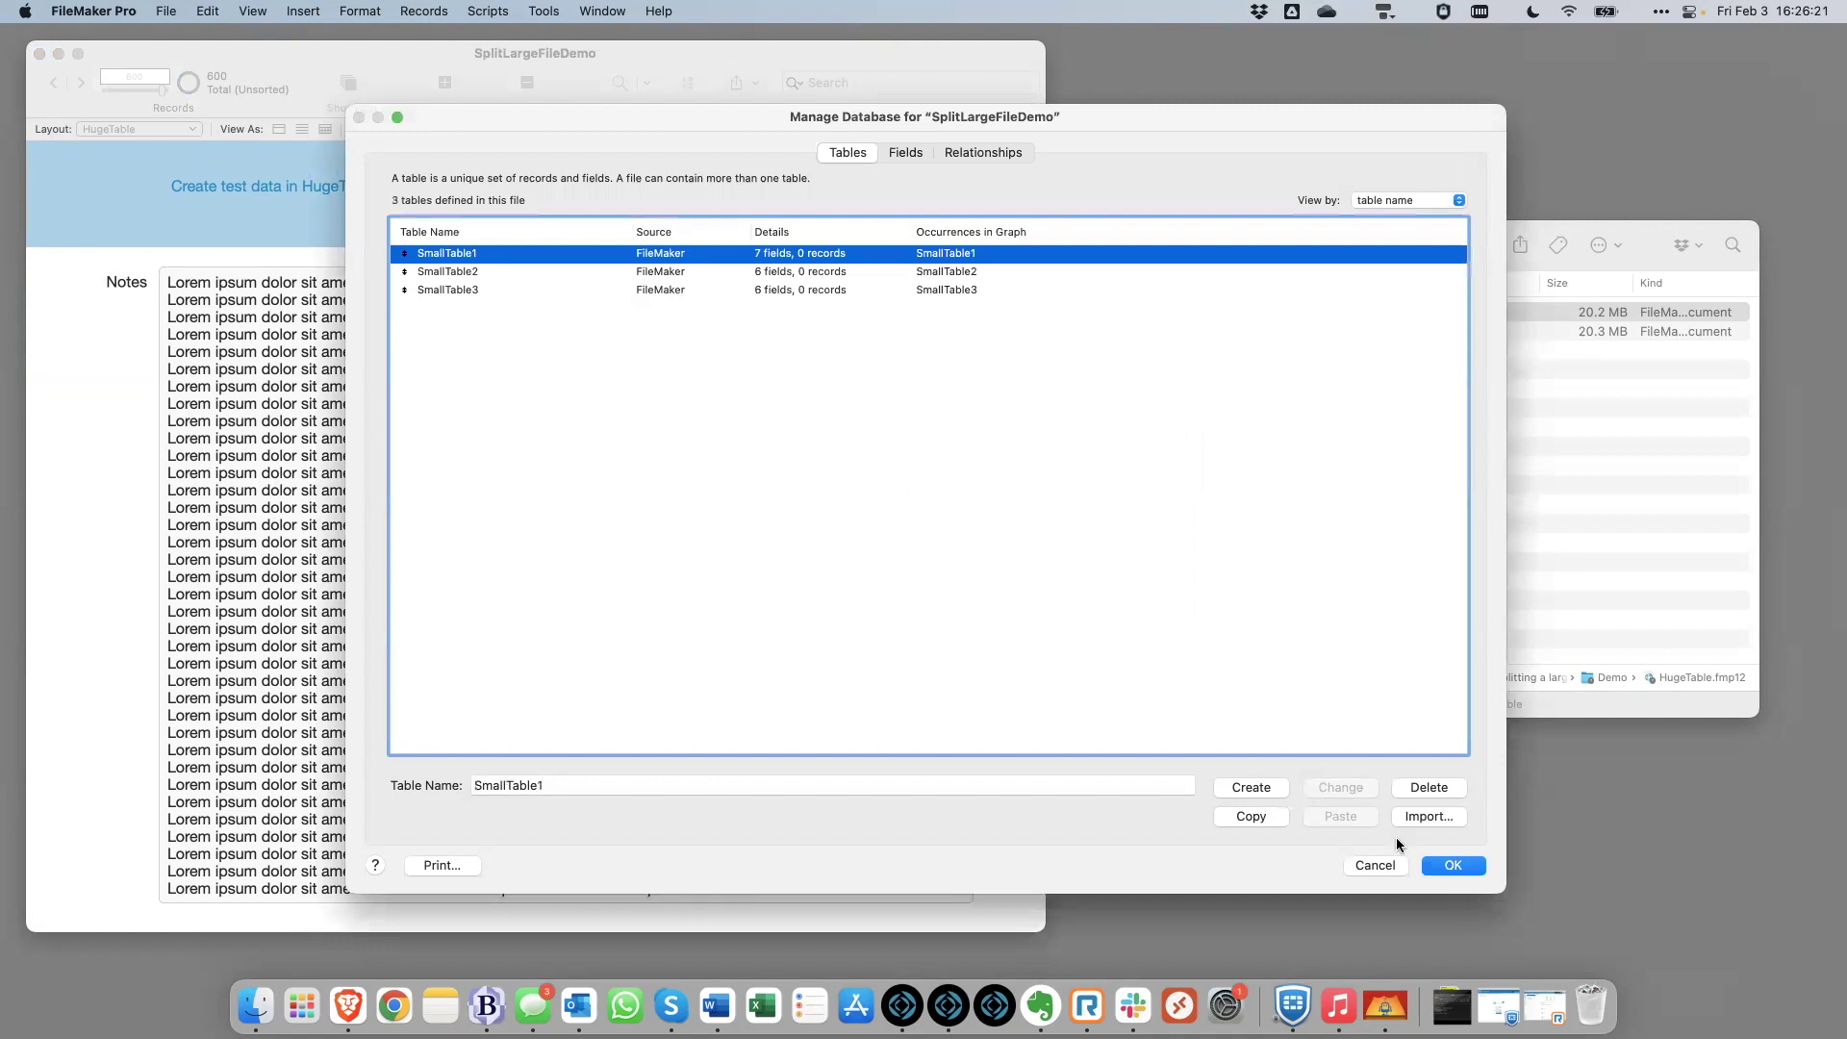
click(1451, 865)
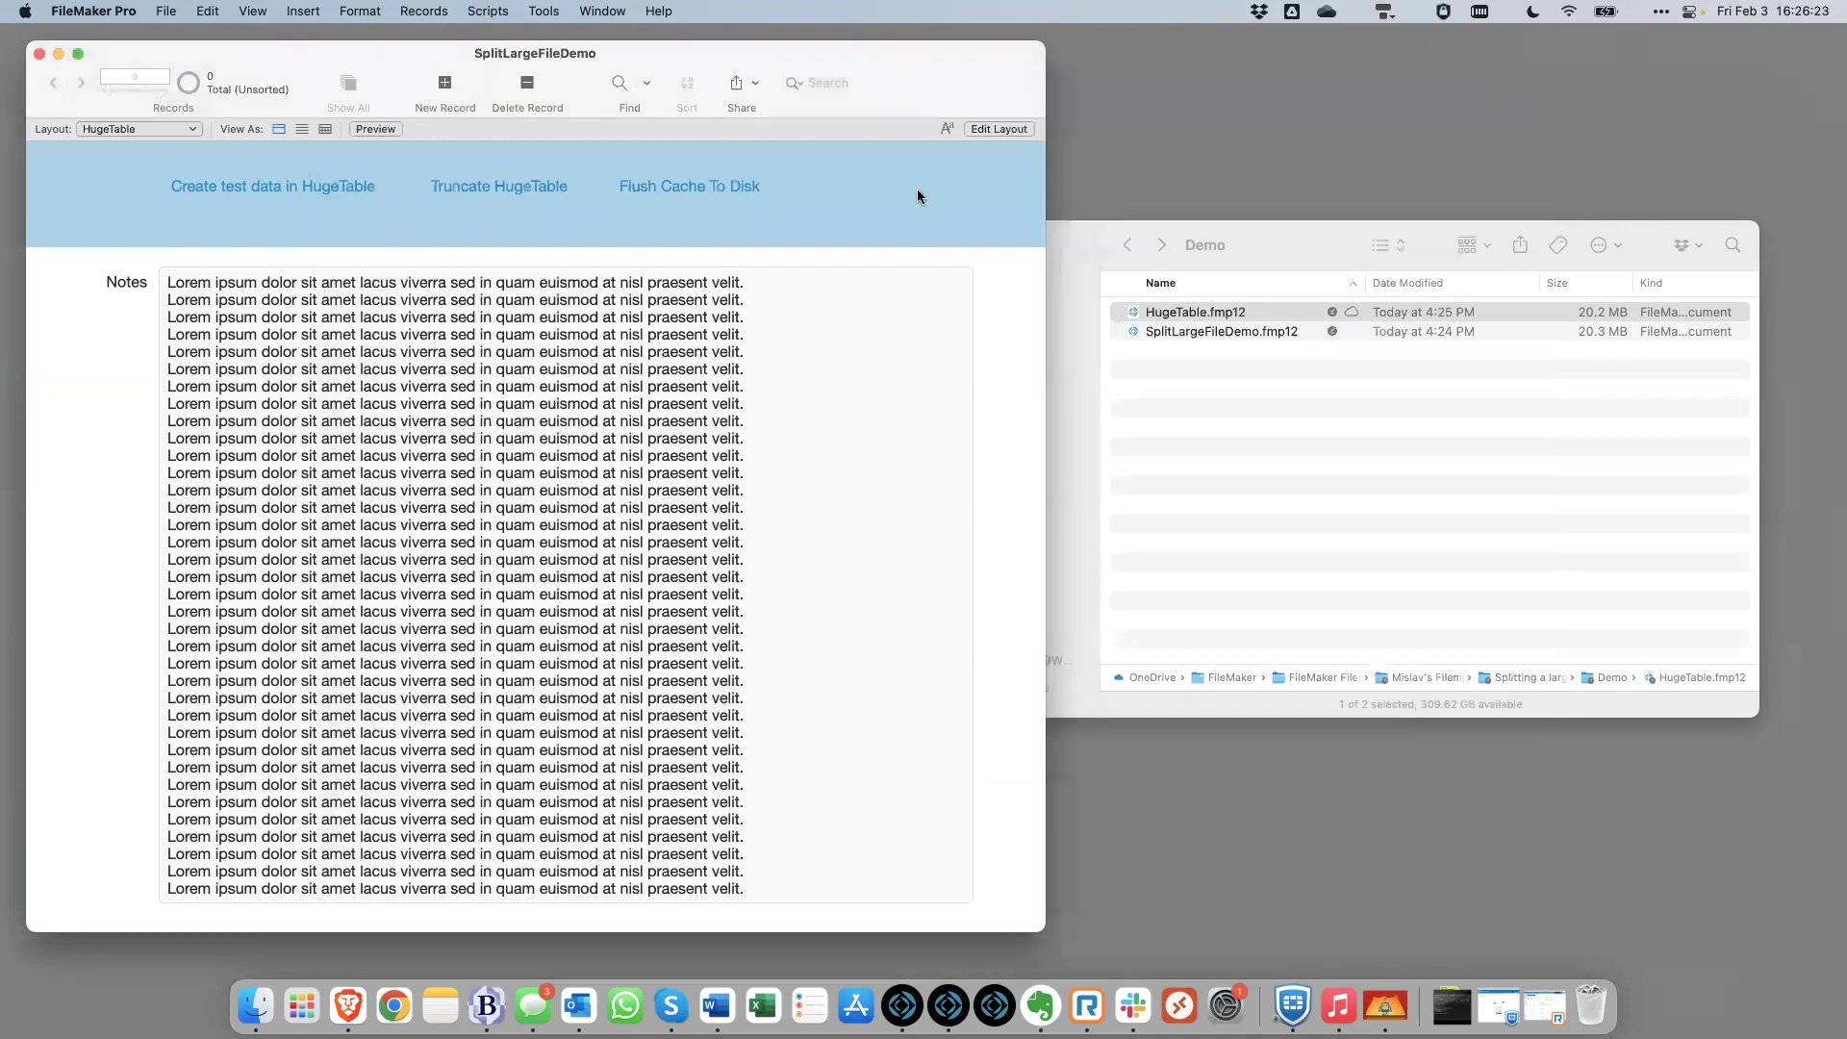
Check SplitLargeFileDemo.fmp12's size in Finder, then quit FileMaker with Cmd+Q
click(1401, 390)
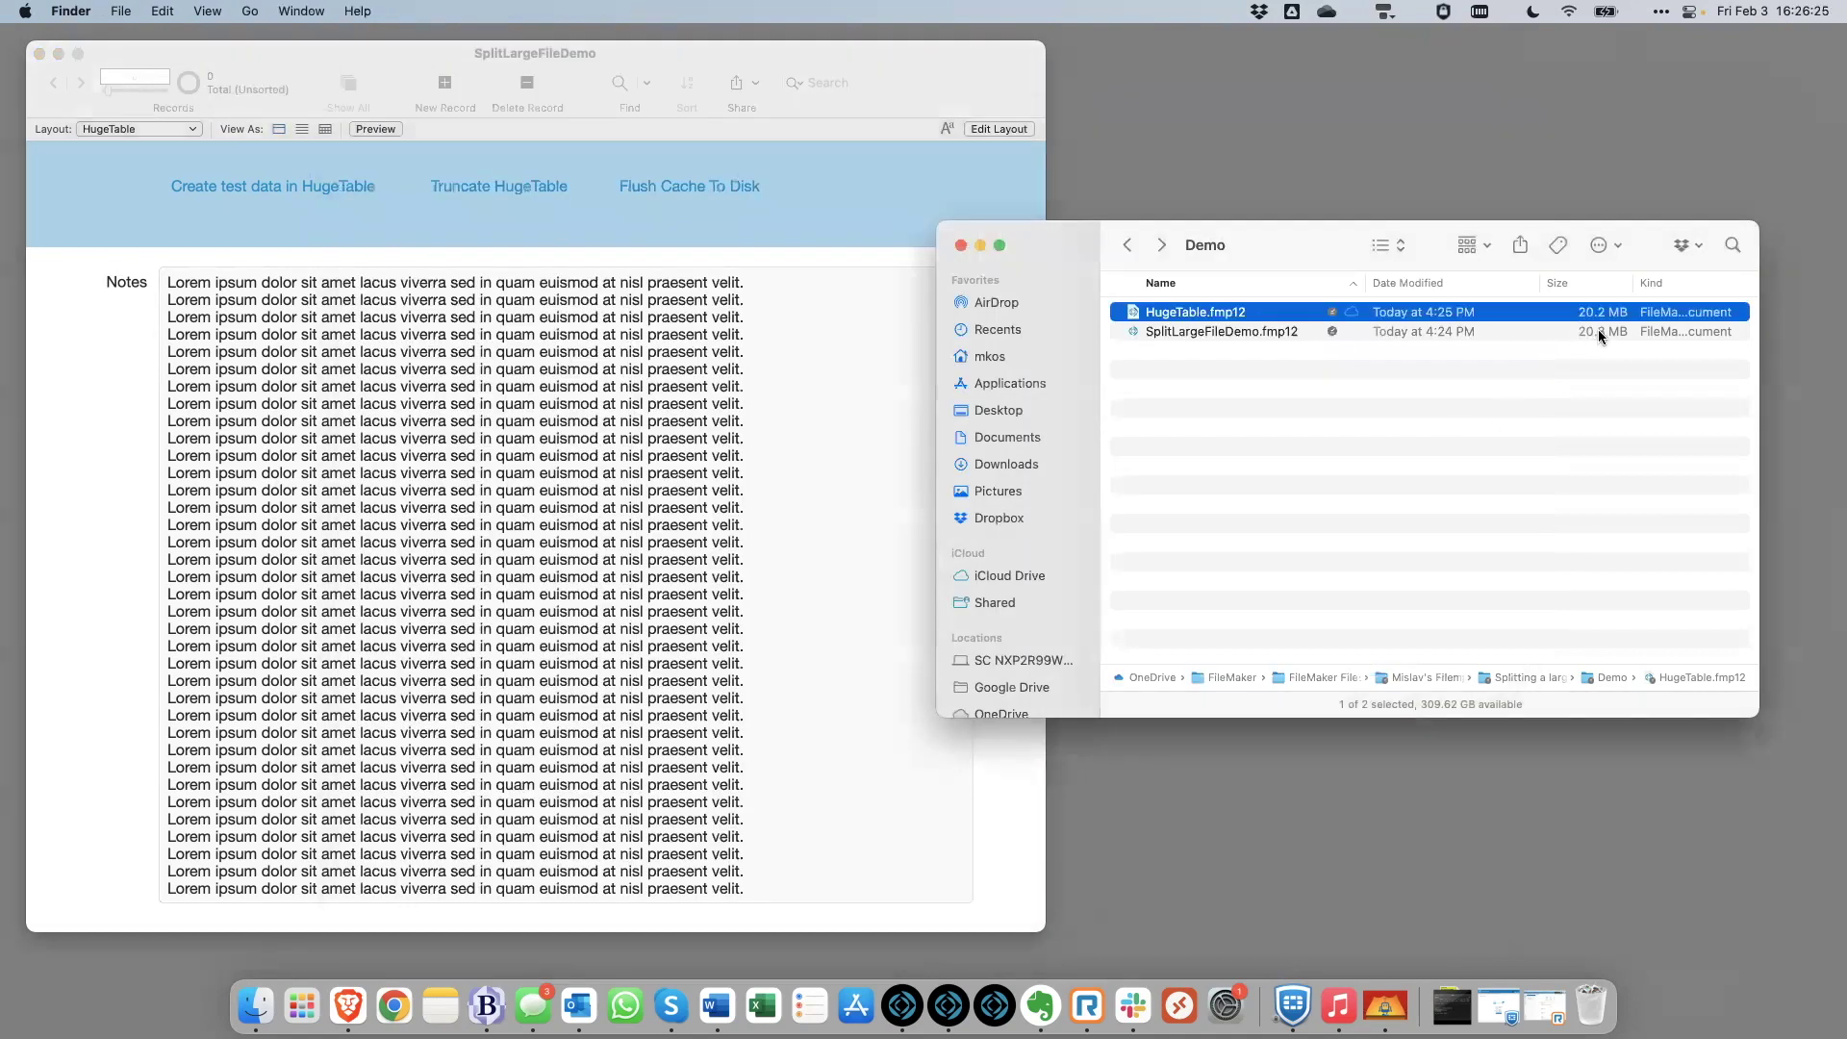
click(1598, 332)
click(902, 175)
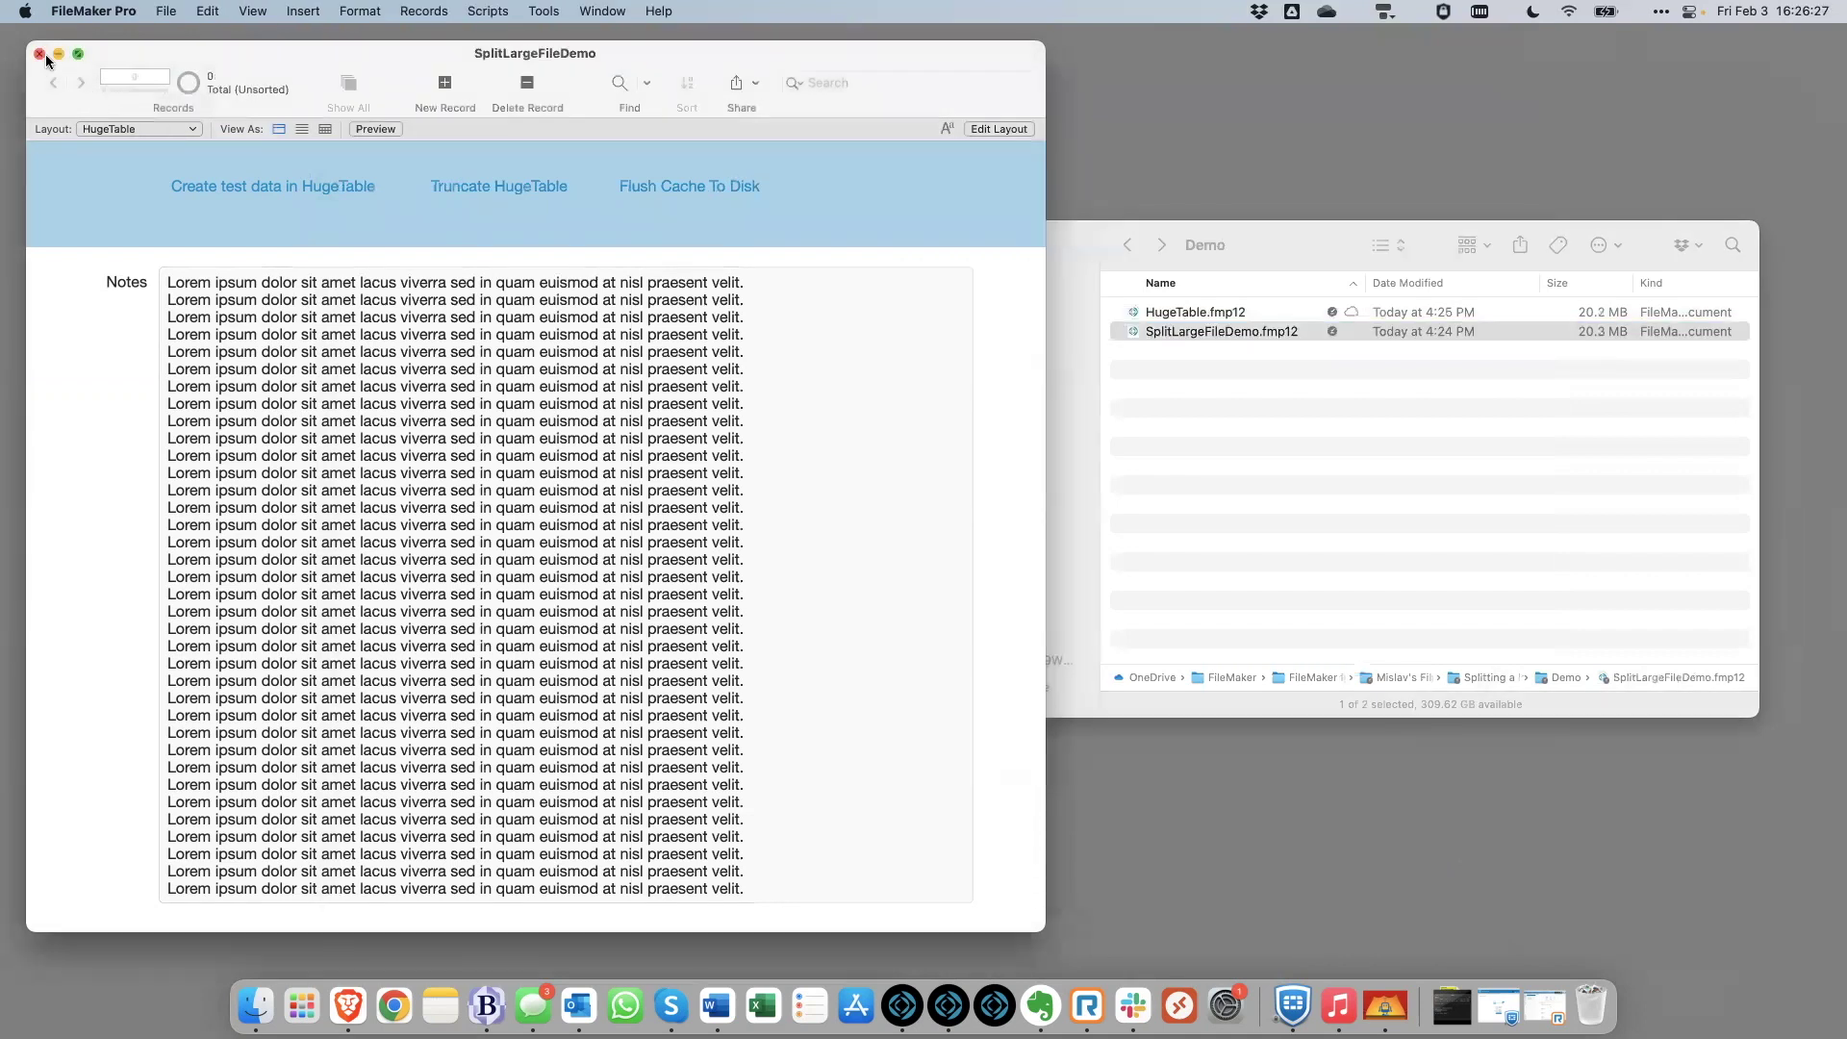
click(1506, 333)
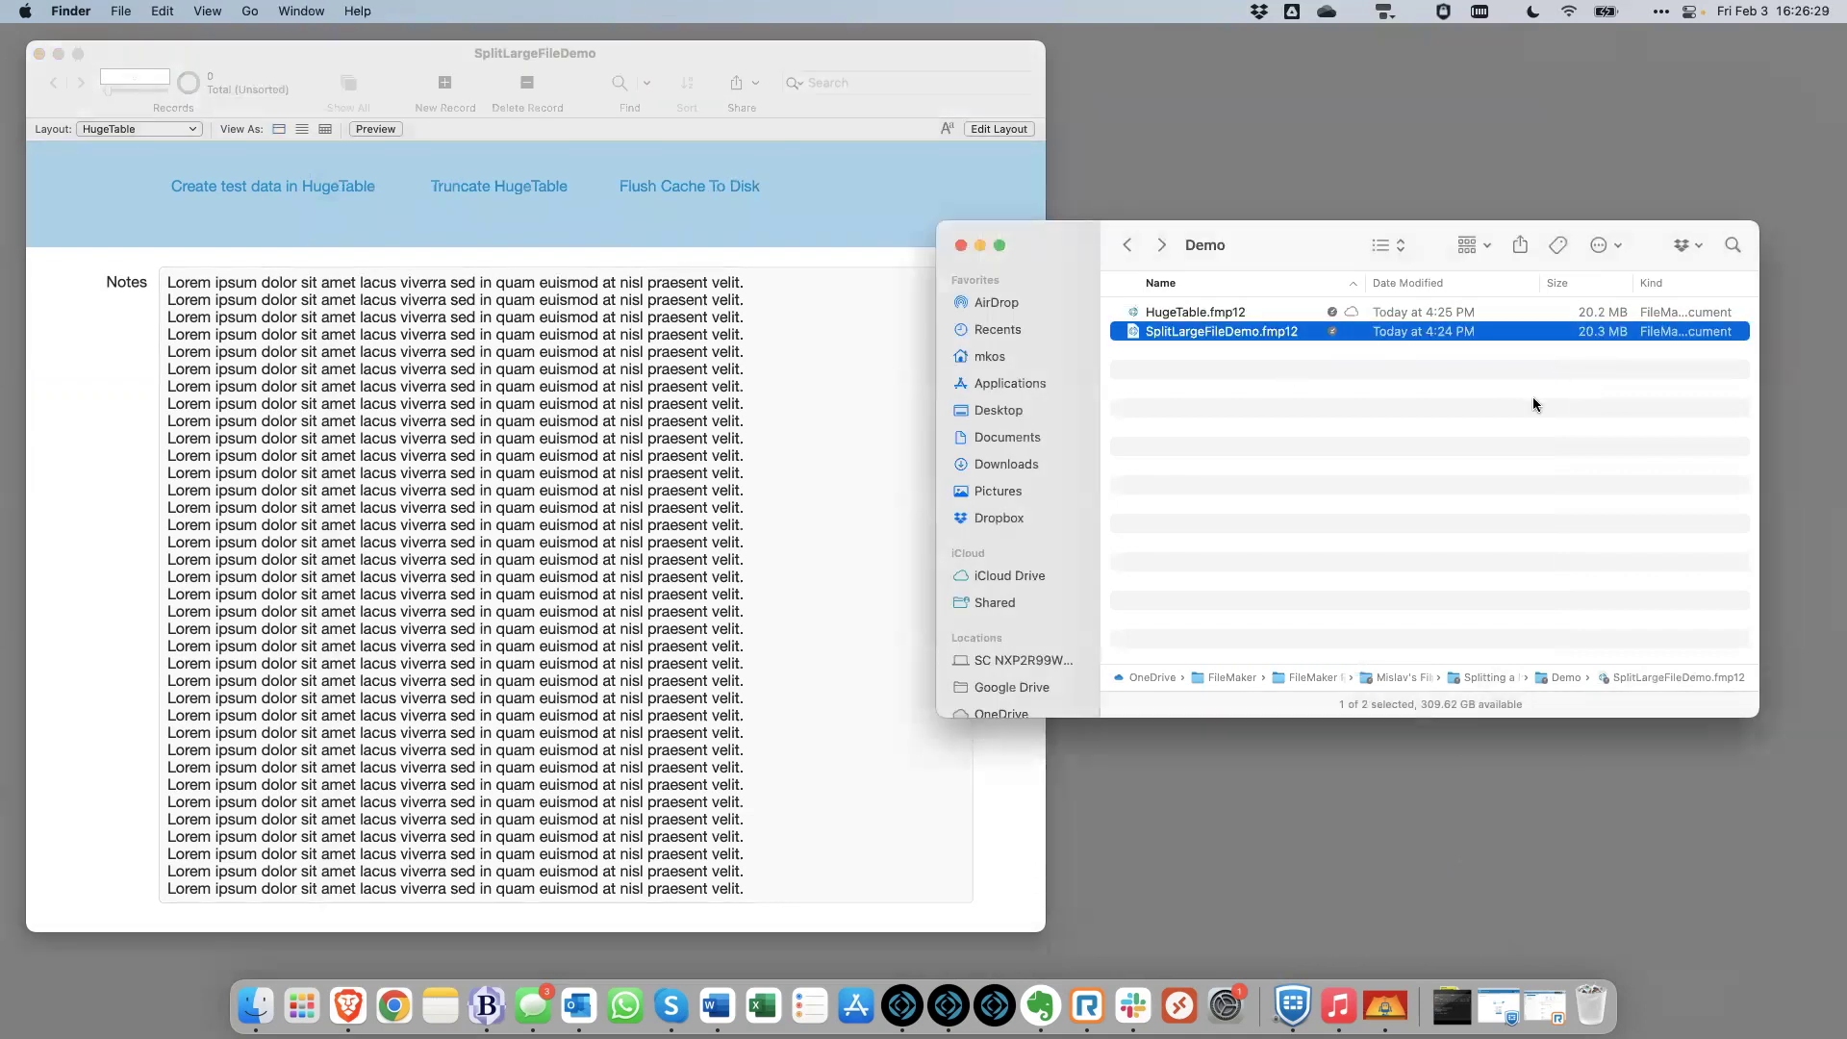
click(696, 242)
key(super+q)
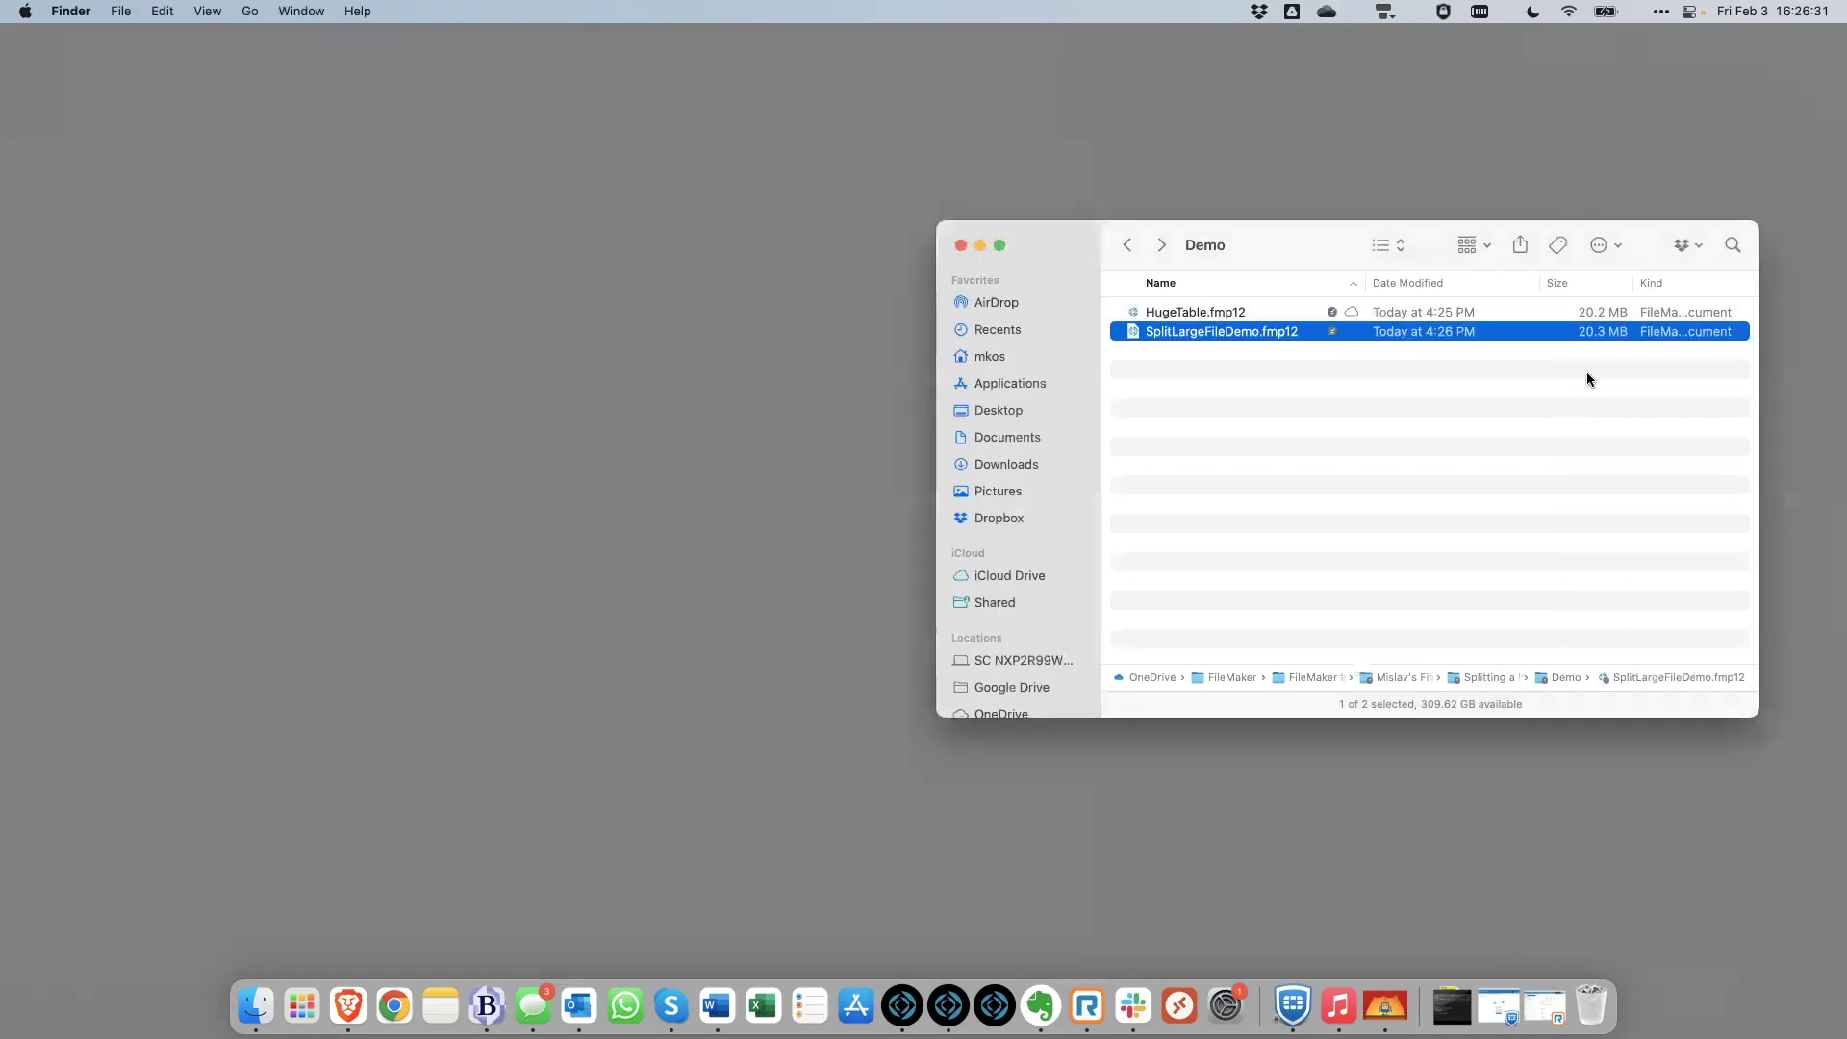
Confirm SplitLargeFileDemo.fmp12 has shrunk to 319 KB and reopen it
click(1583, 397)
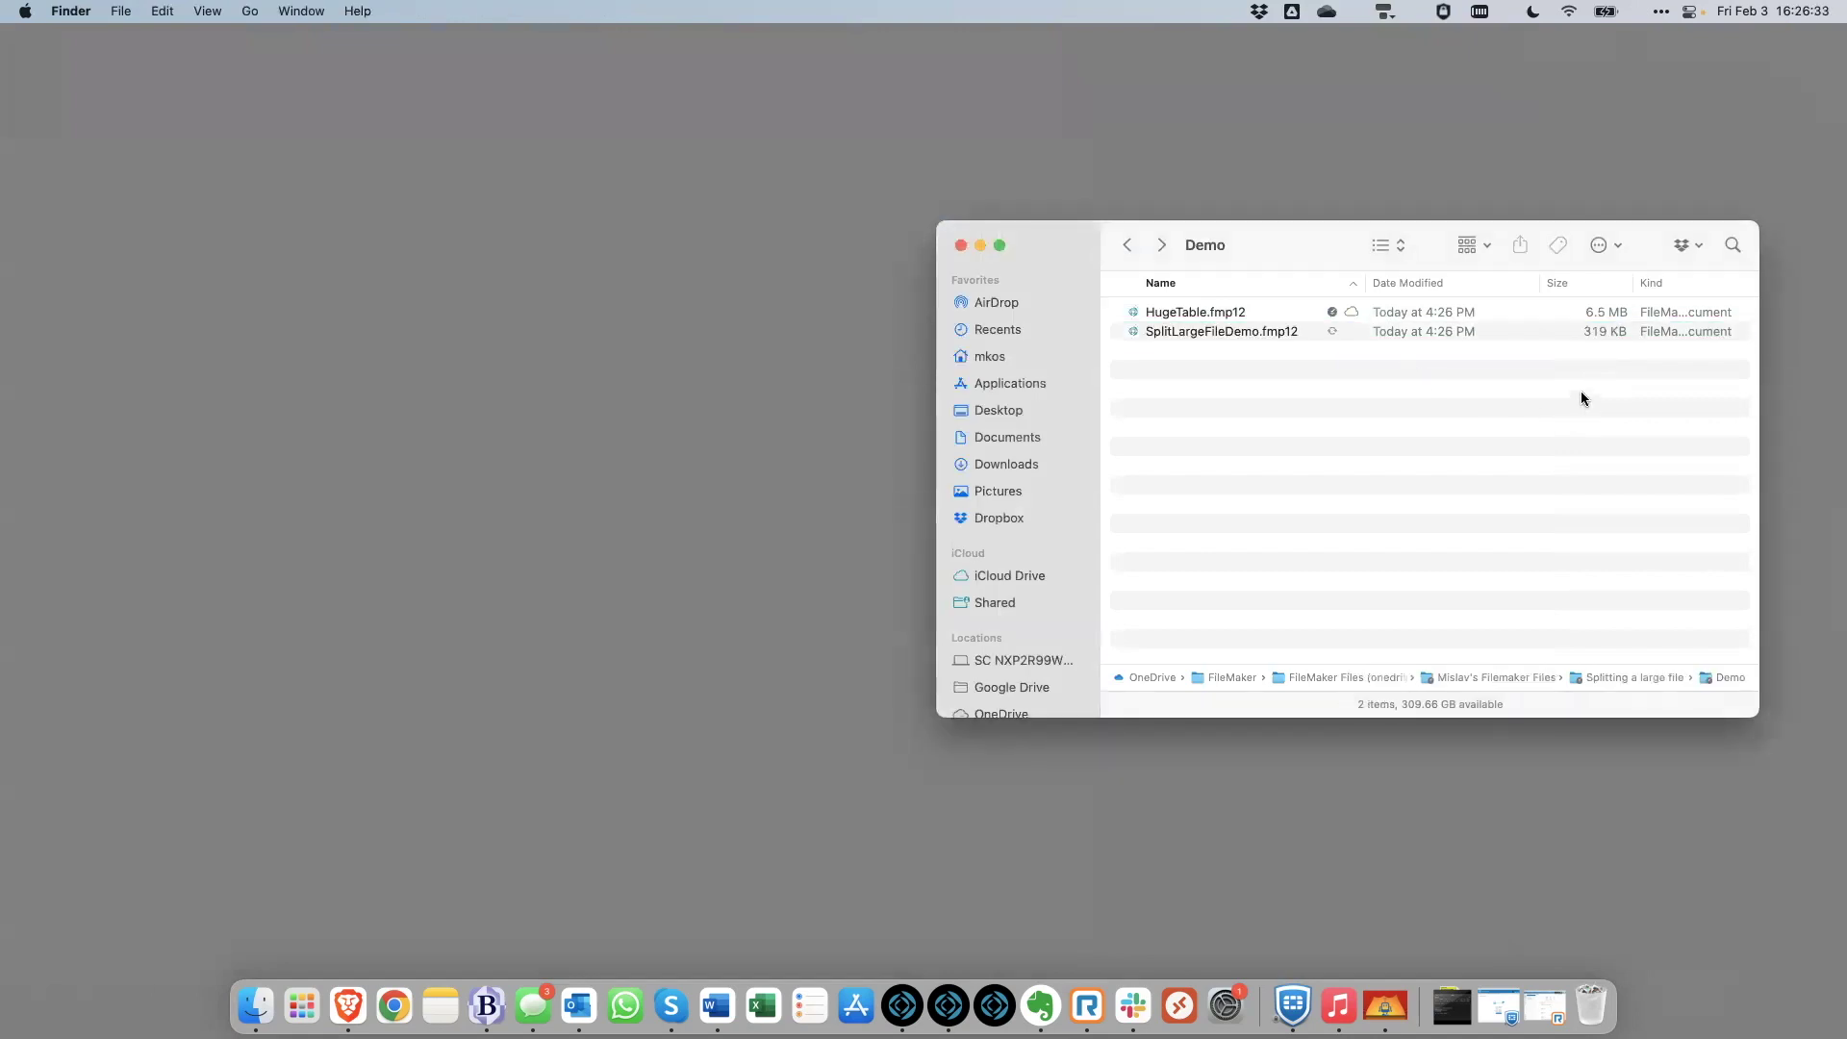
click(1528, 333)
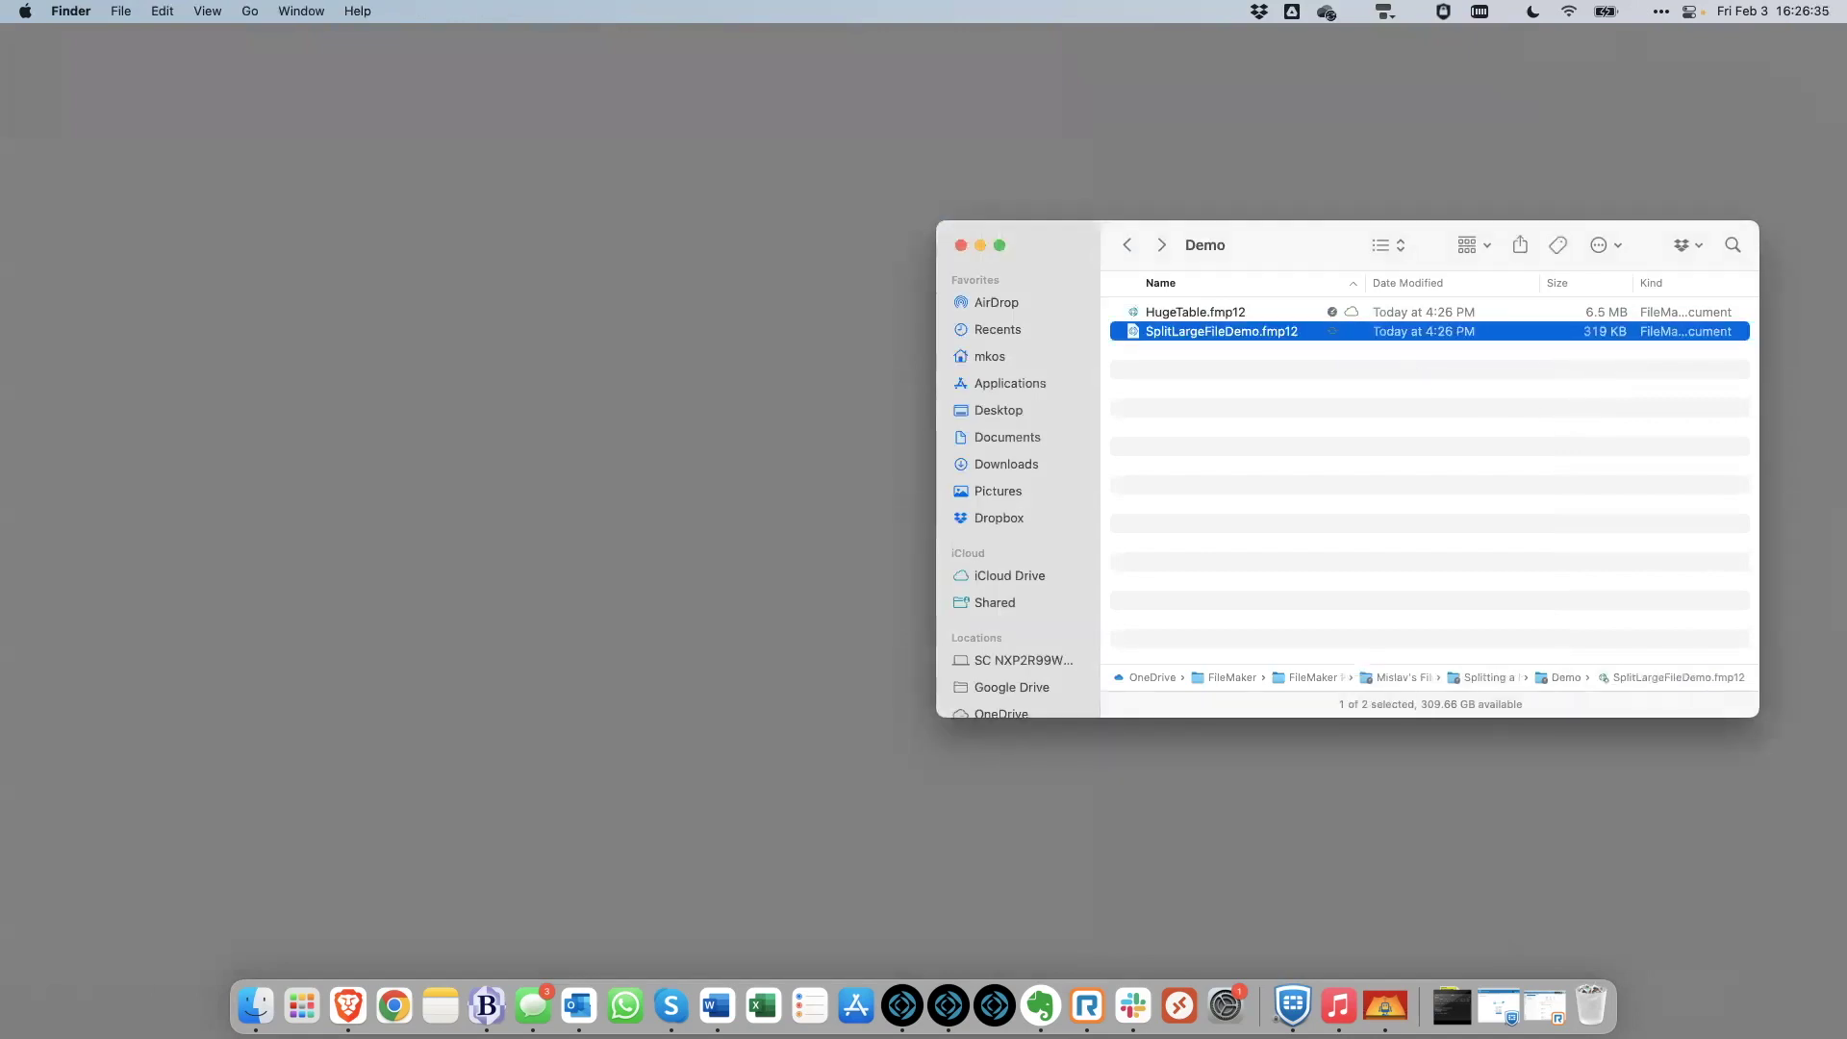
click(1439, 483)
double_click(1204, 332)
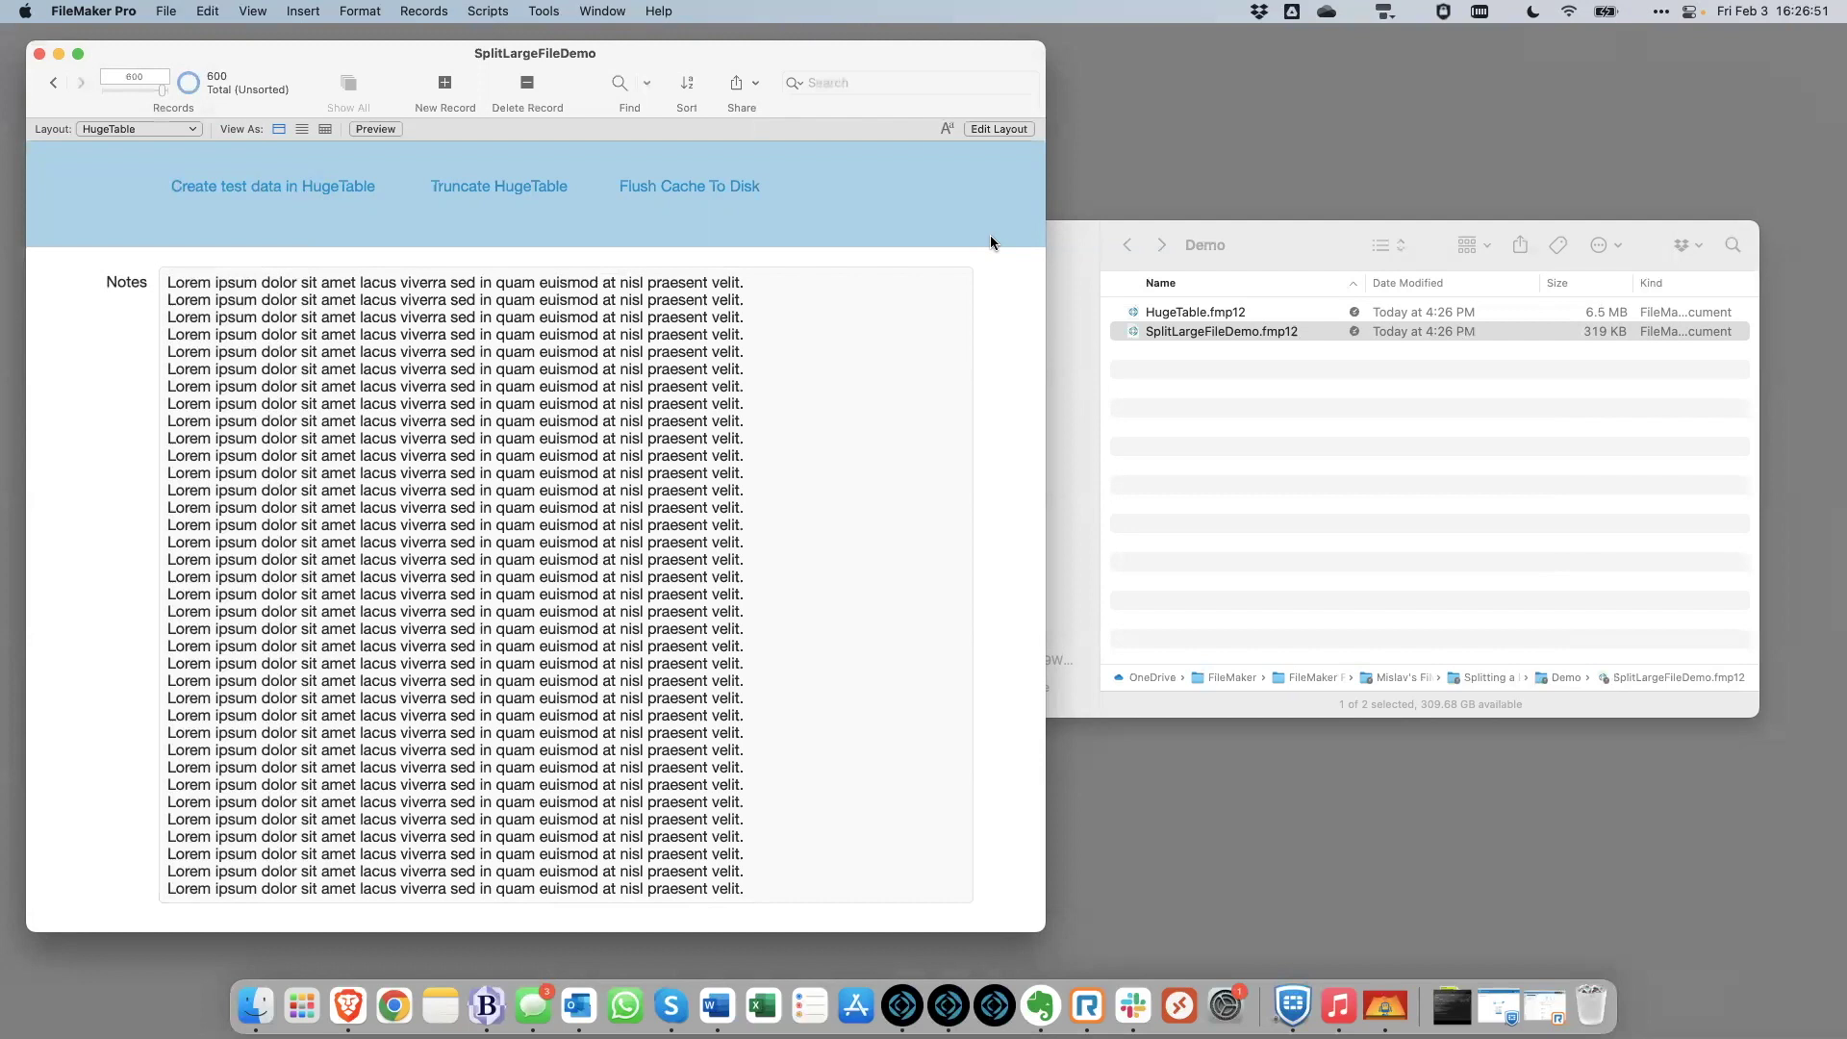
Select HugeTable.fmp12 (6.5 MB) and SplitLargeFileDemo.fmp12 (319 KB) in turn to compare sizes
click(1209, 381)
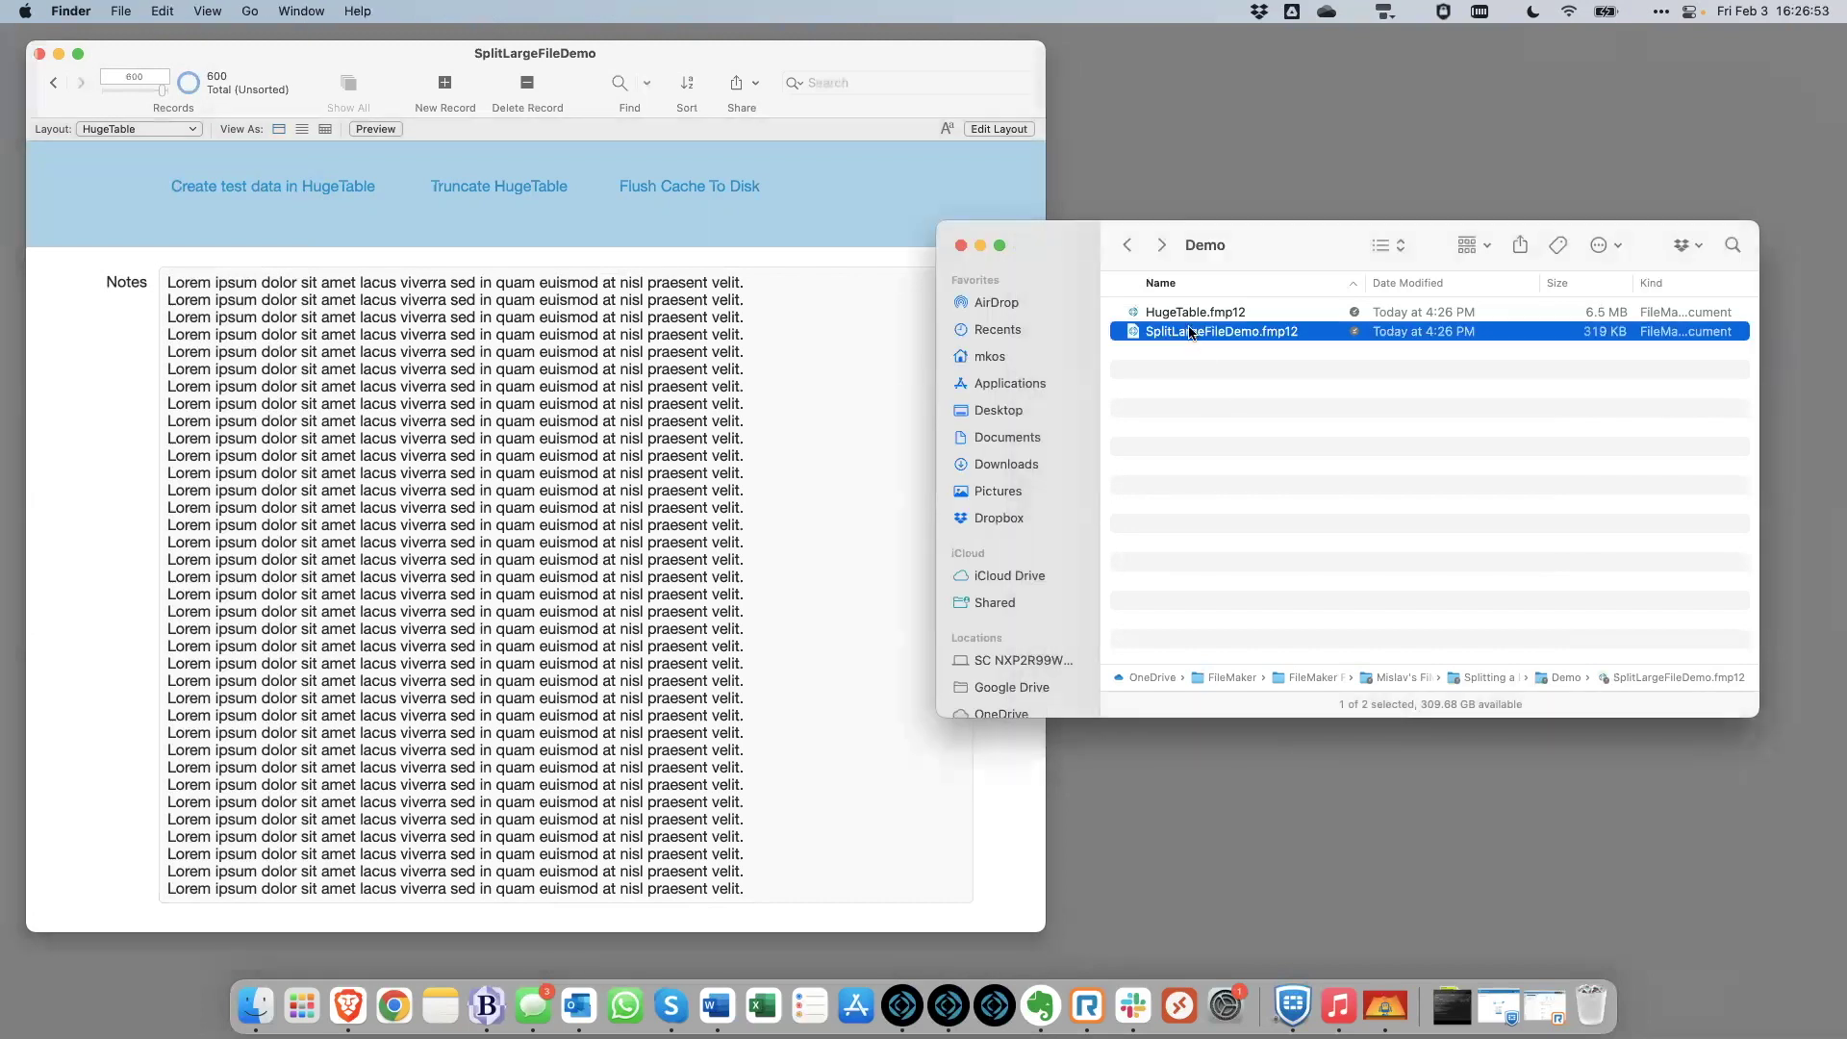
click(1199, 312)
click(1192, 334)
click(1224, 377)
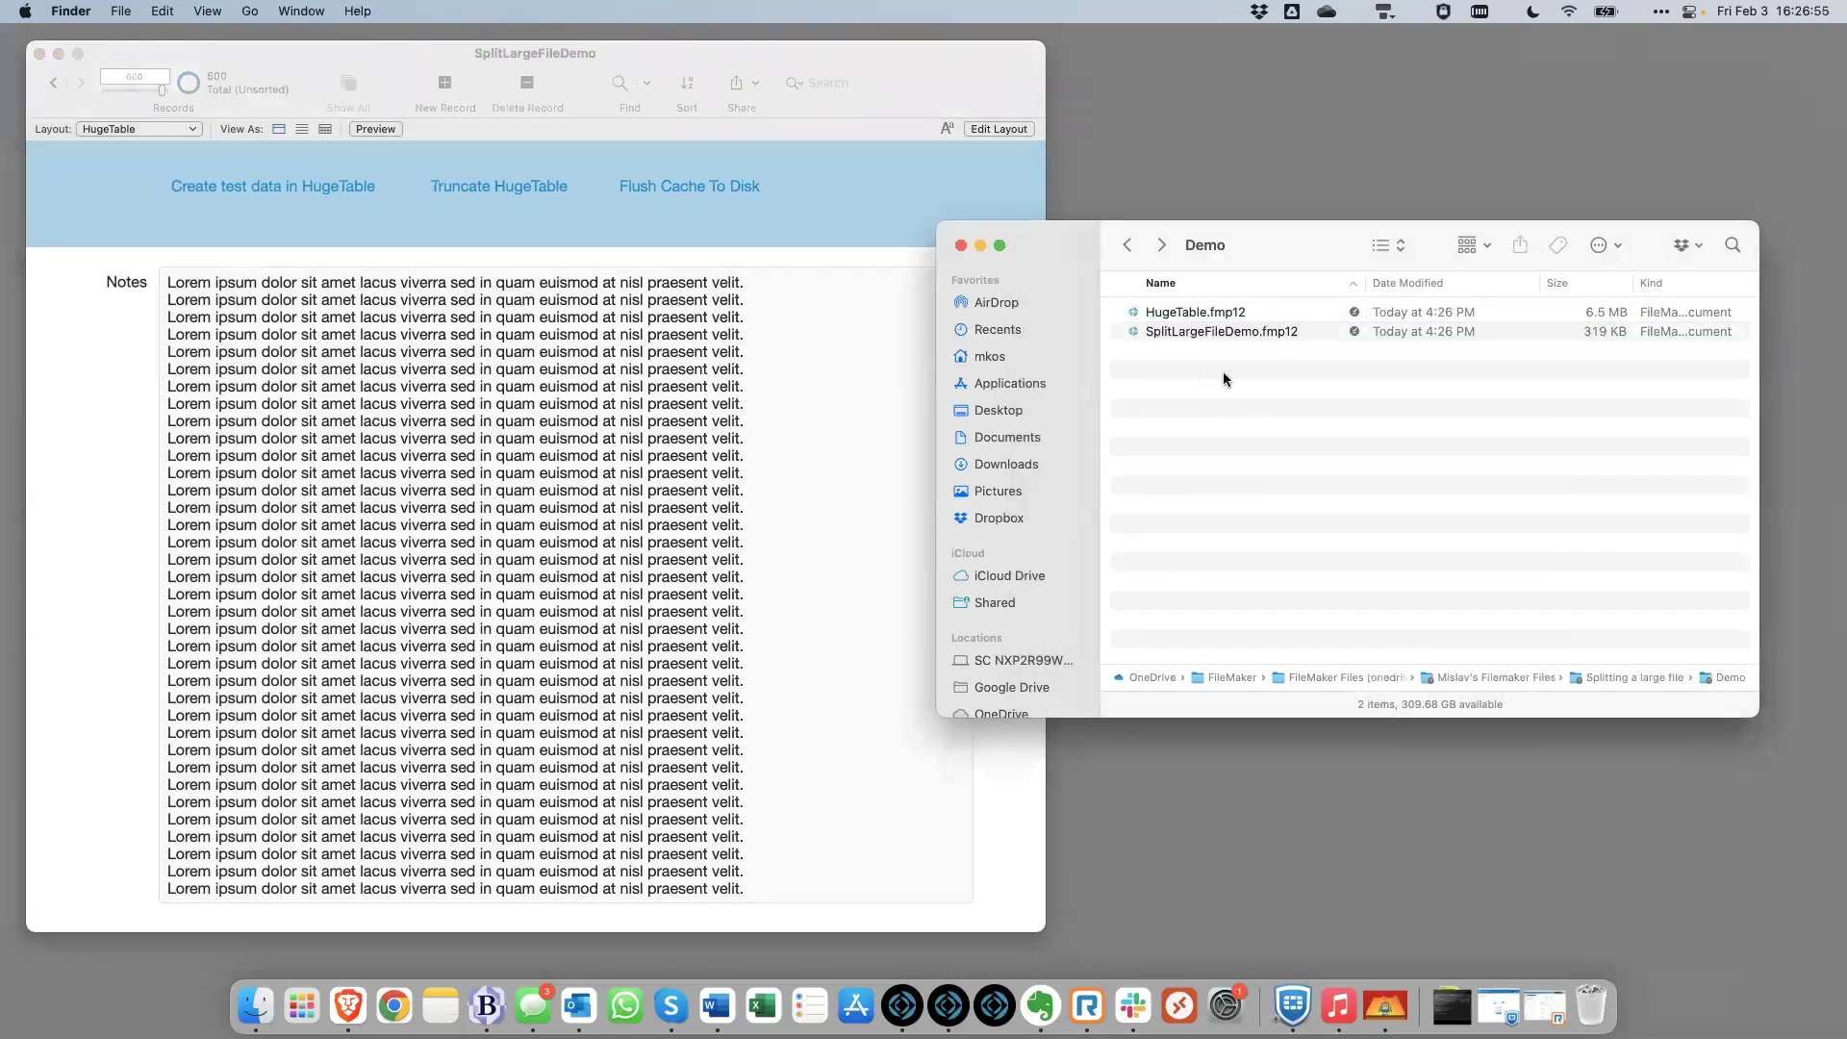
click(1196, 313)
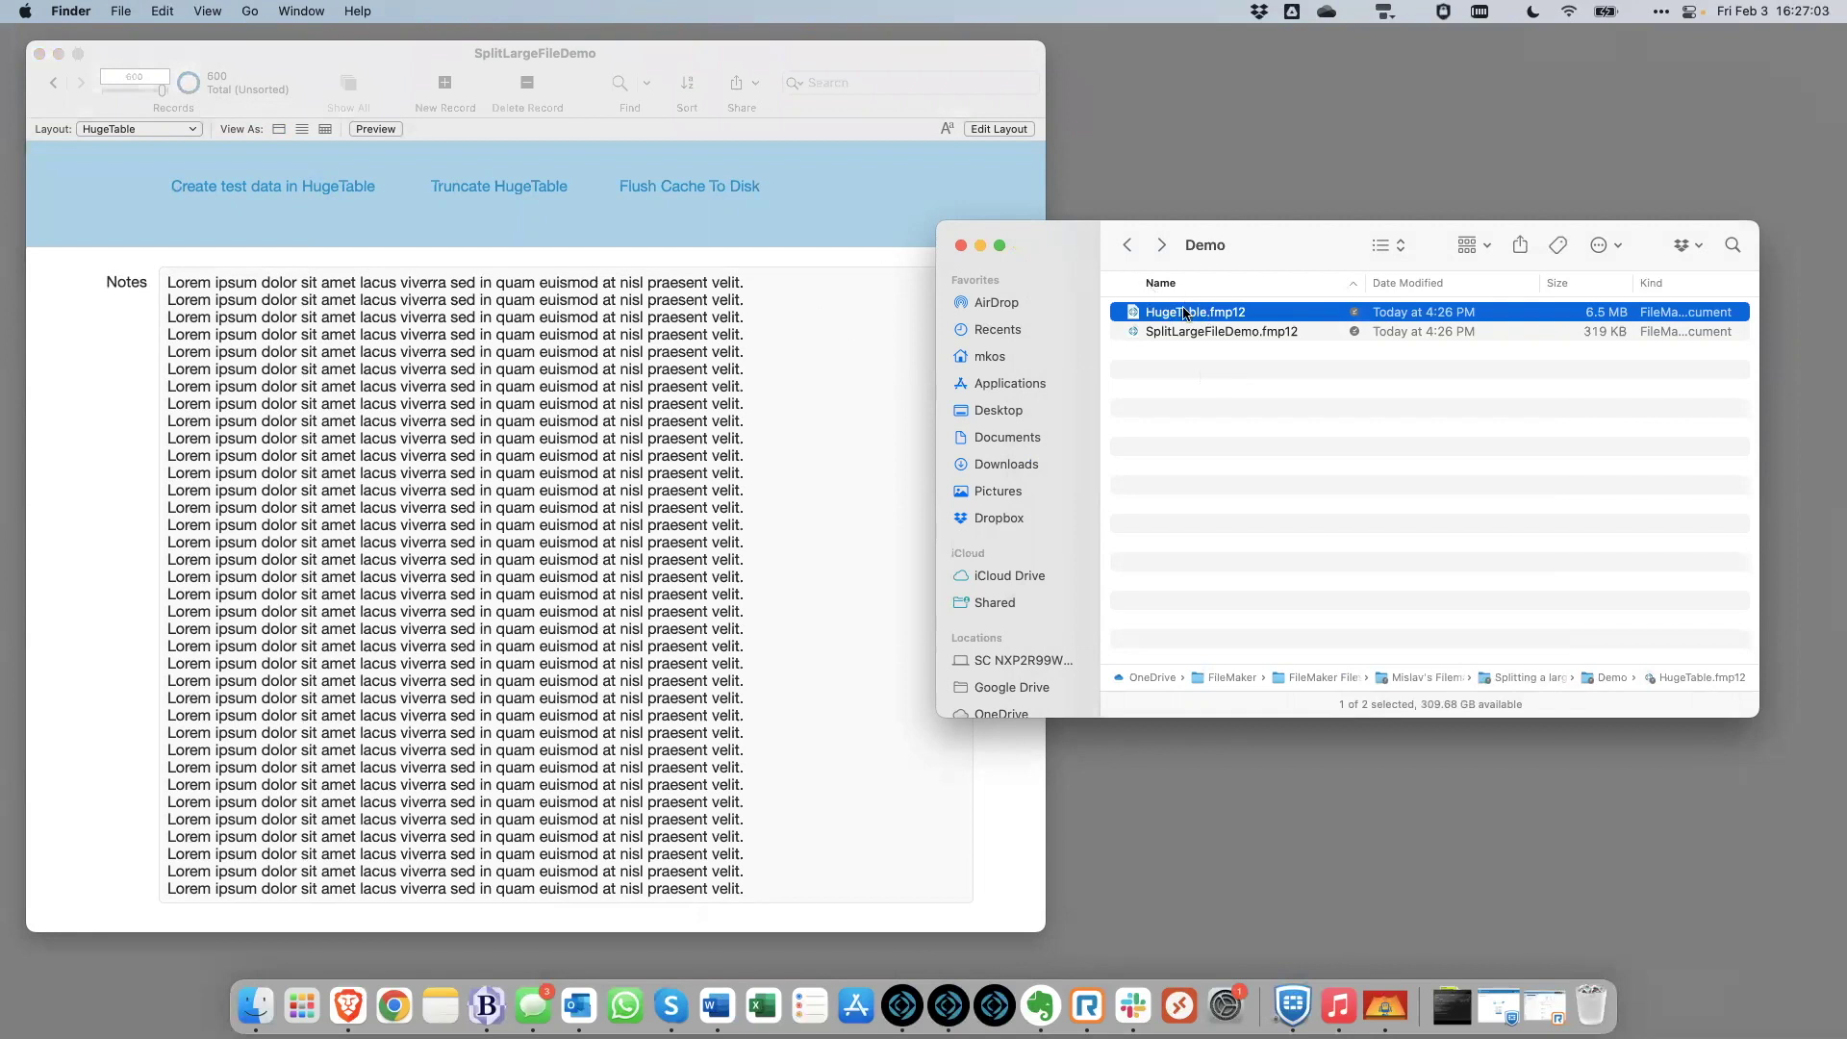
click(1206, 333)
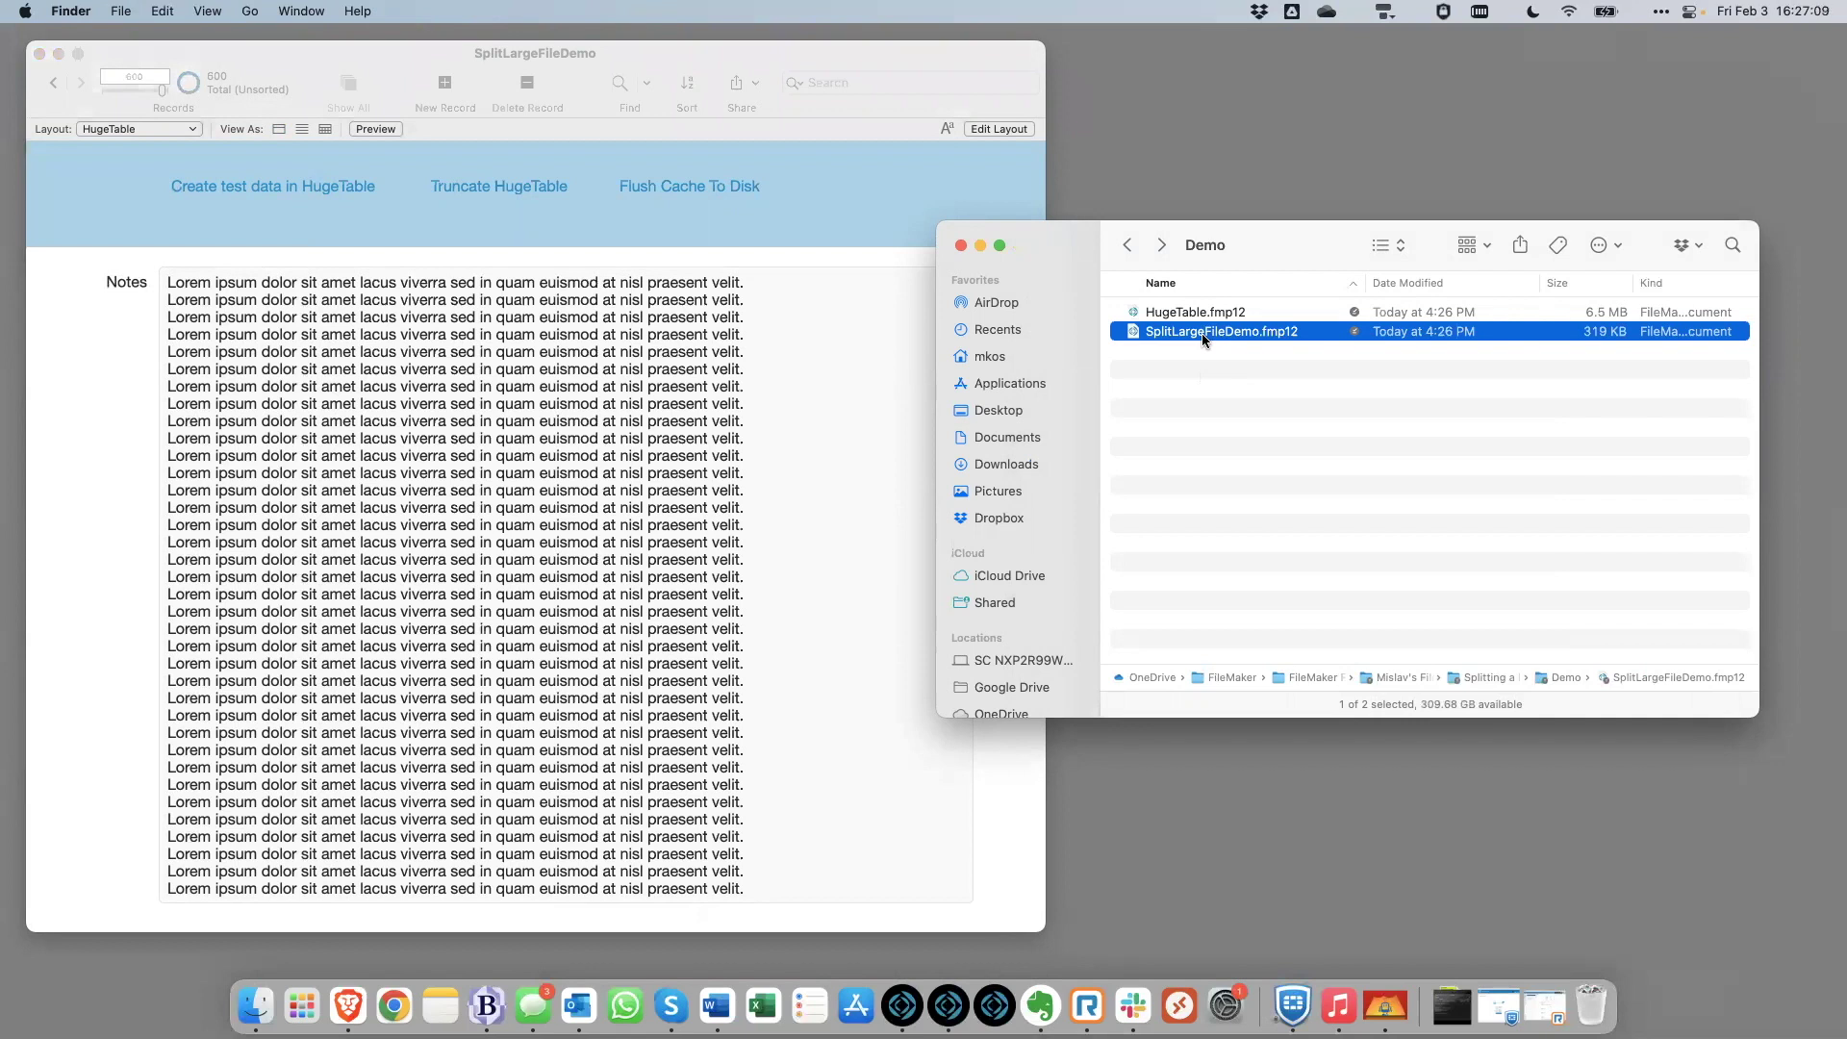
click(1222, 375)
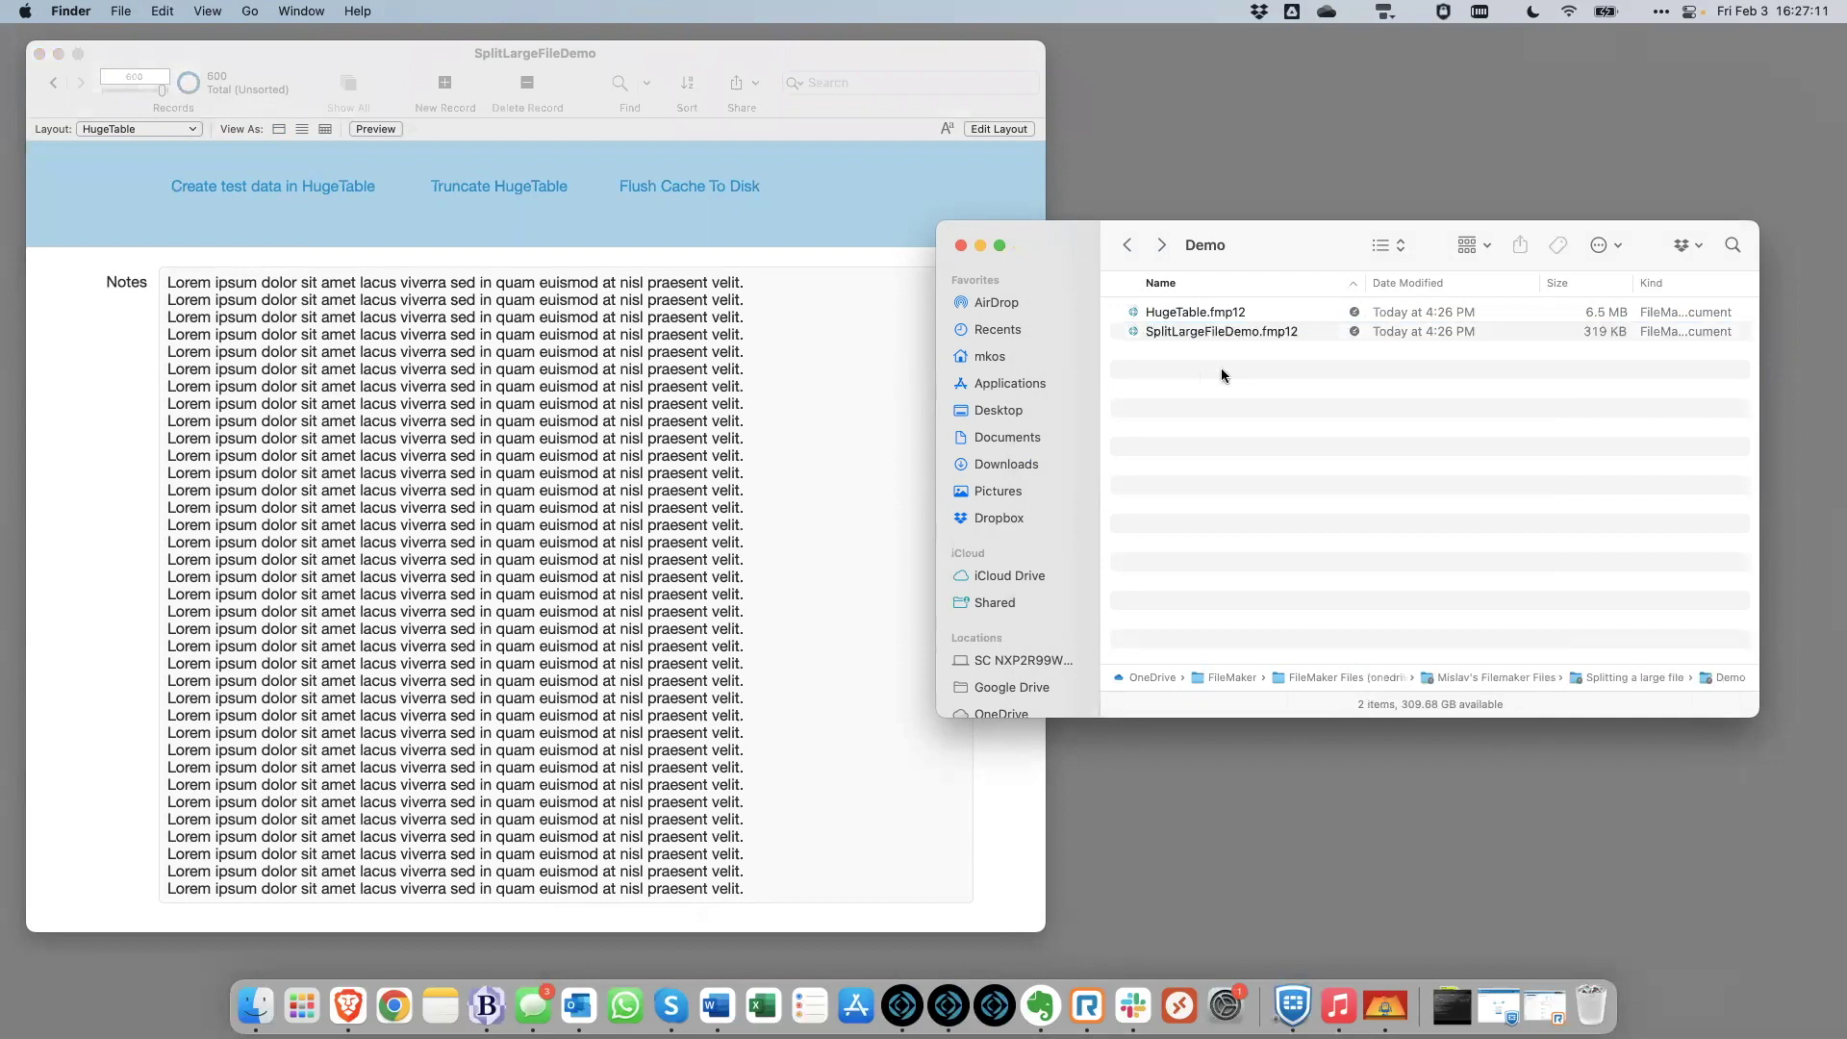
click(1191, 313)
click(1204, 332)
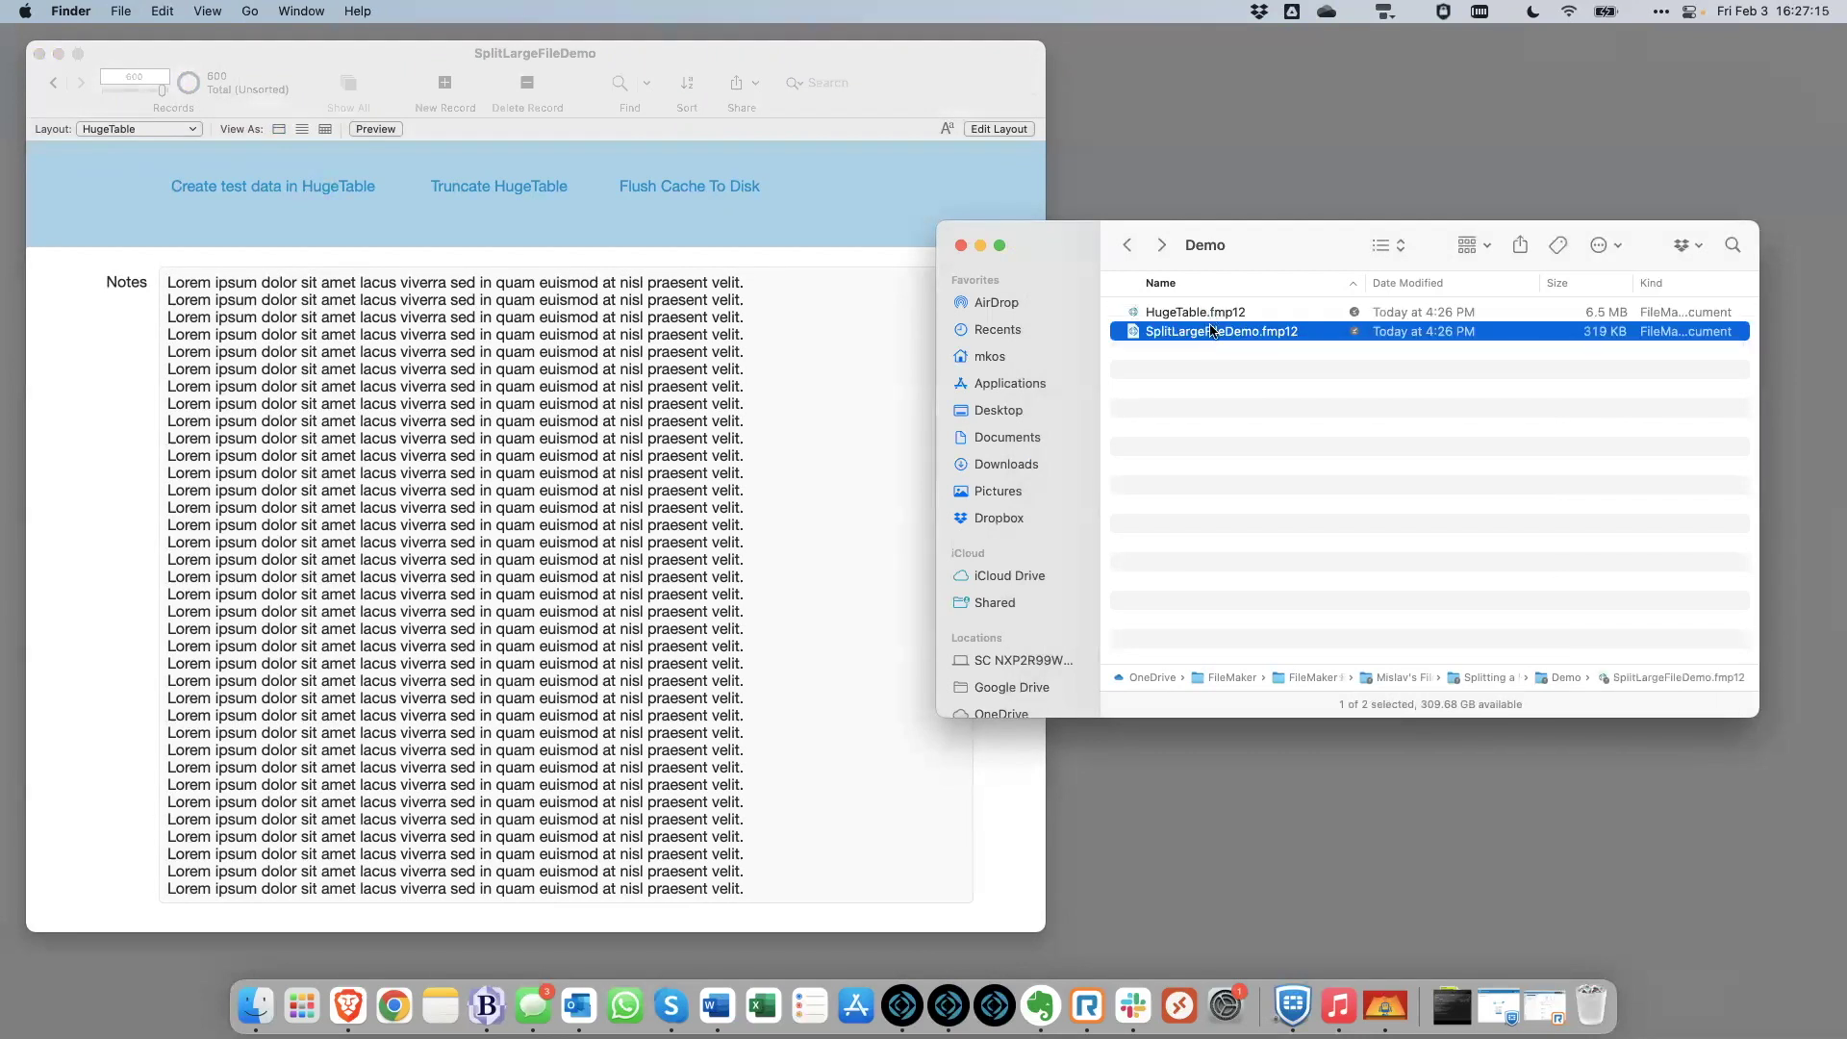